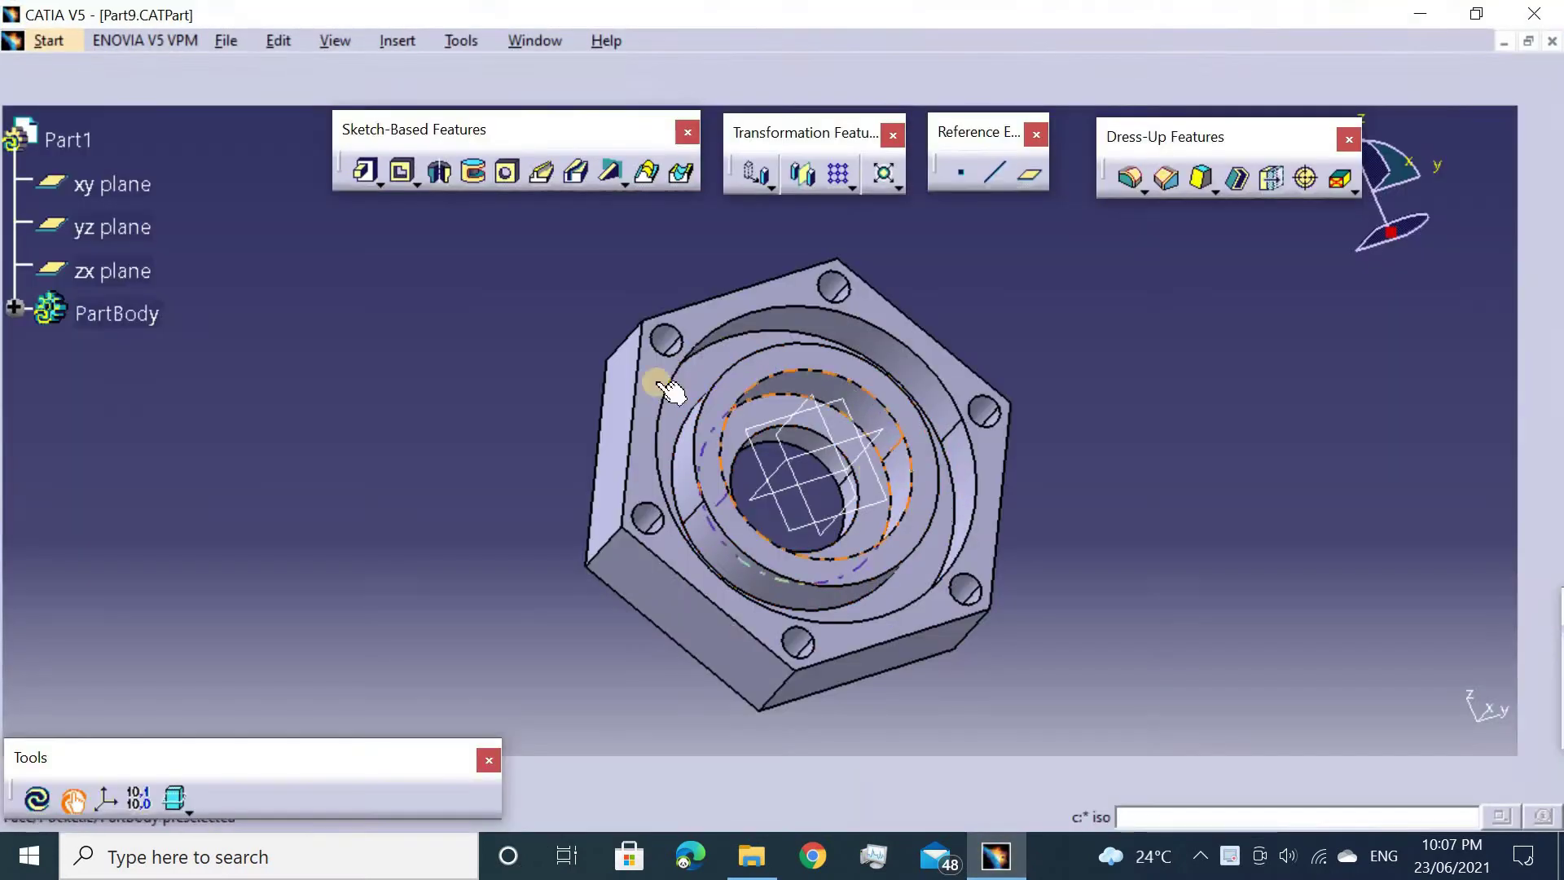
# Insert Body.2 into the part, then orbit and pick the nut's flat end face.
pyautogui.click(400, 45)
pyautogui.click(424, 98)
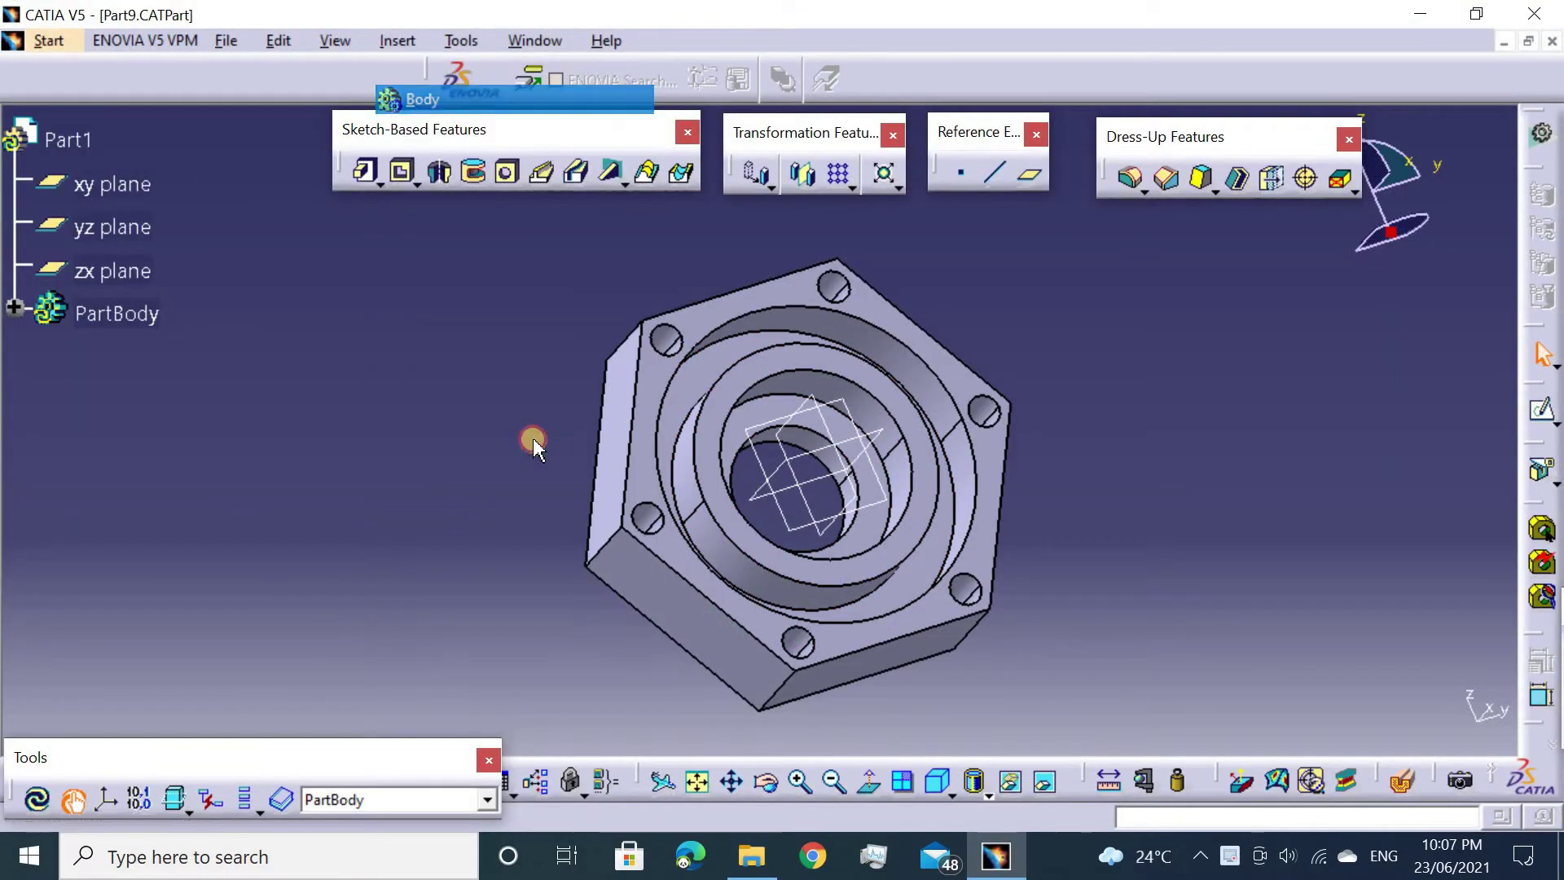
pyautogui.moveTo(558, 426)
pyautogui.mouseDown(button='middle')
pyautogui.moveTo(786, 346)
pyautogui.moveTo(774, 351)
pyautogui.mouseUp(button='middle')
pyautogui.click(601, 373)
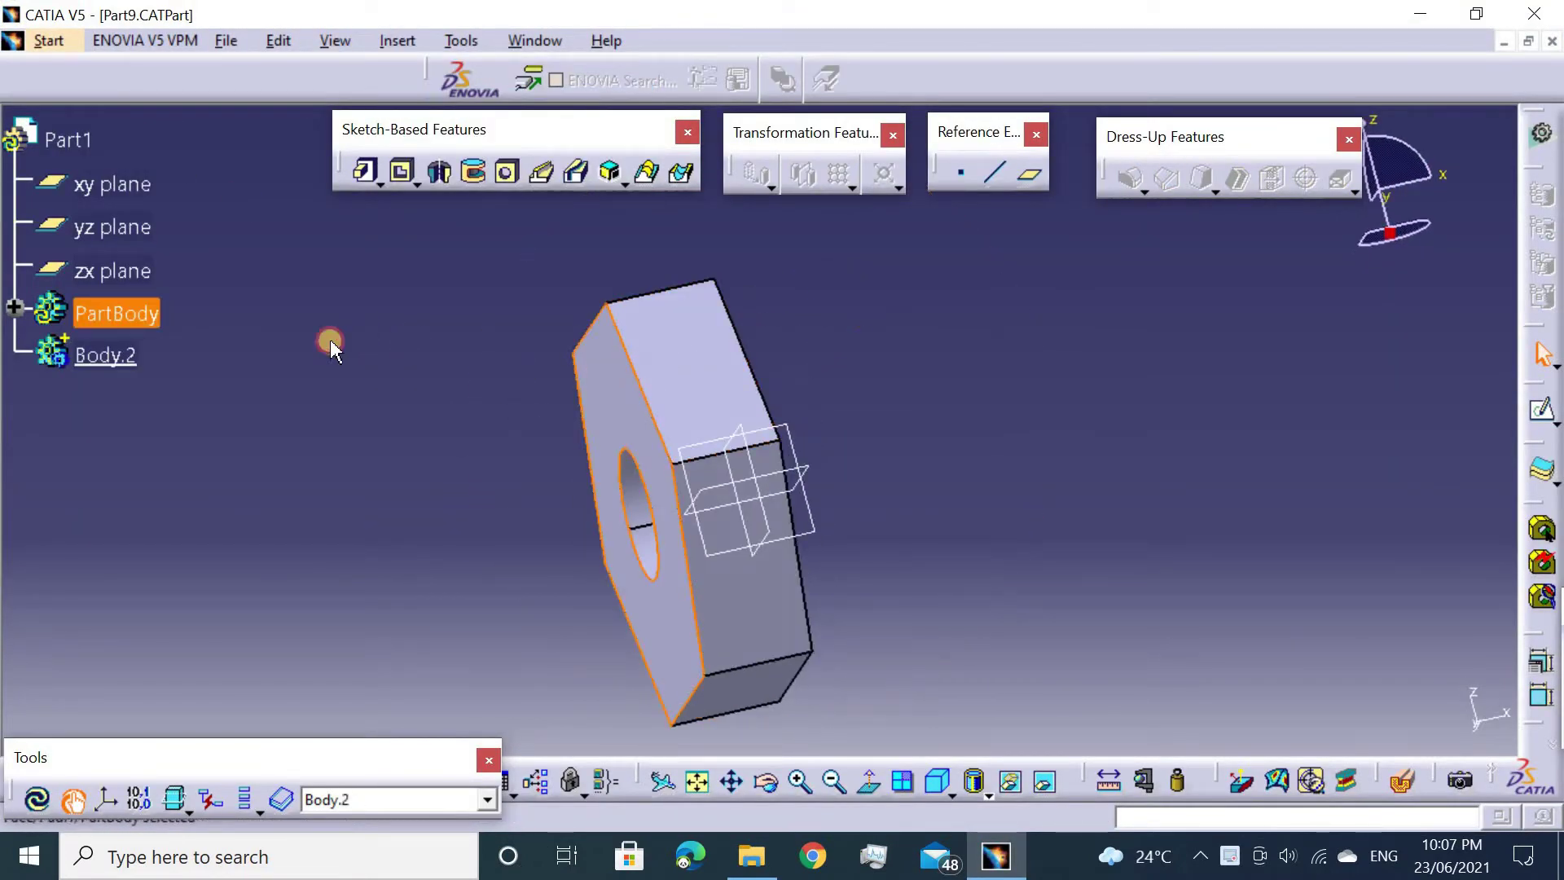
# Start a sketch on the nut face and draw a rectangle enclosing the hexagon.
pyautogui.click(1538, 414)
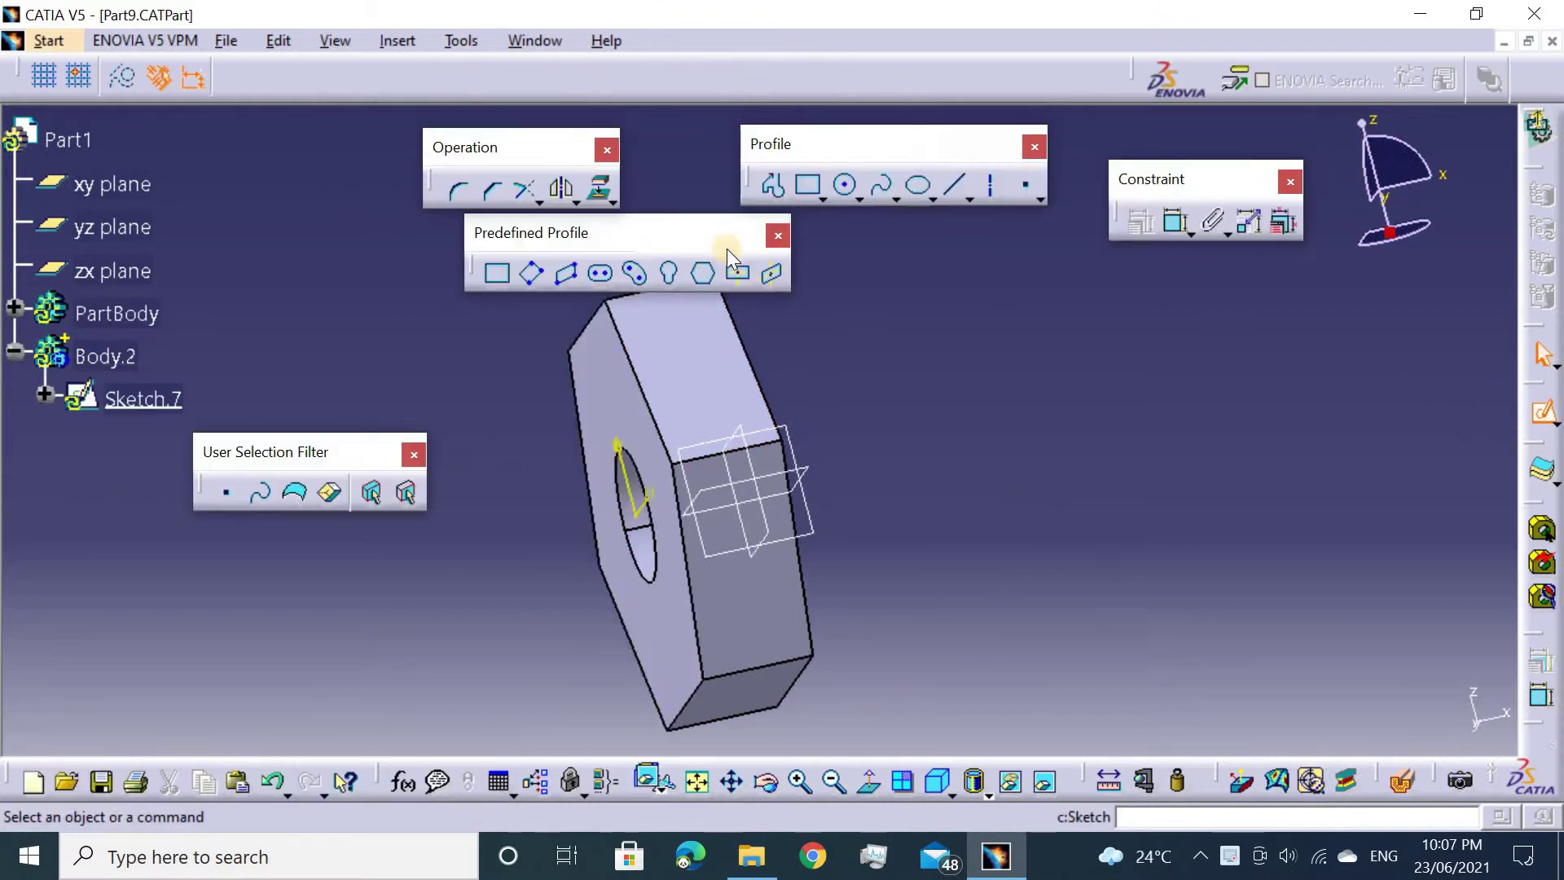
pyautogui.click(696, 784)
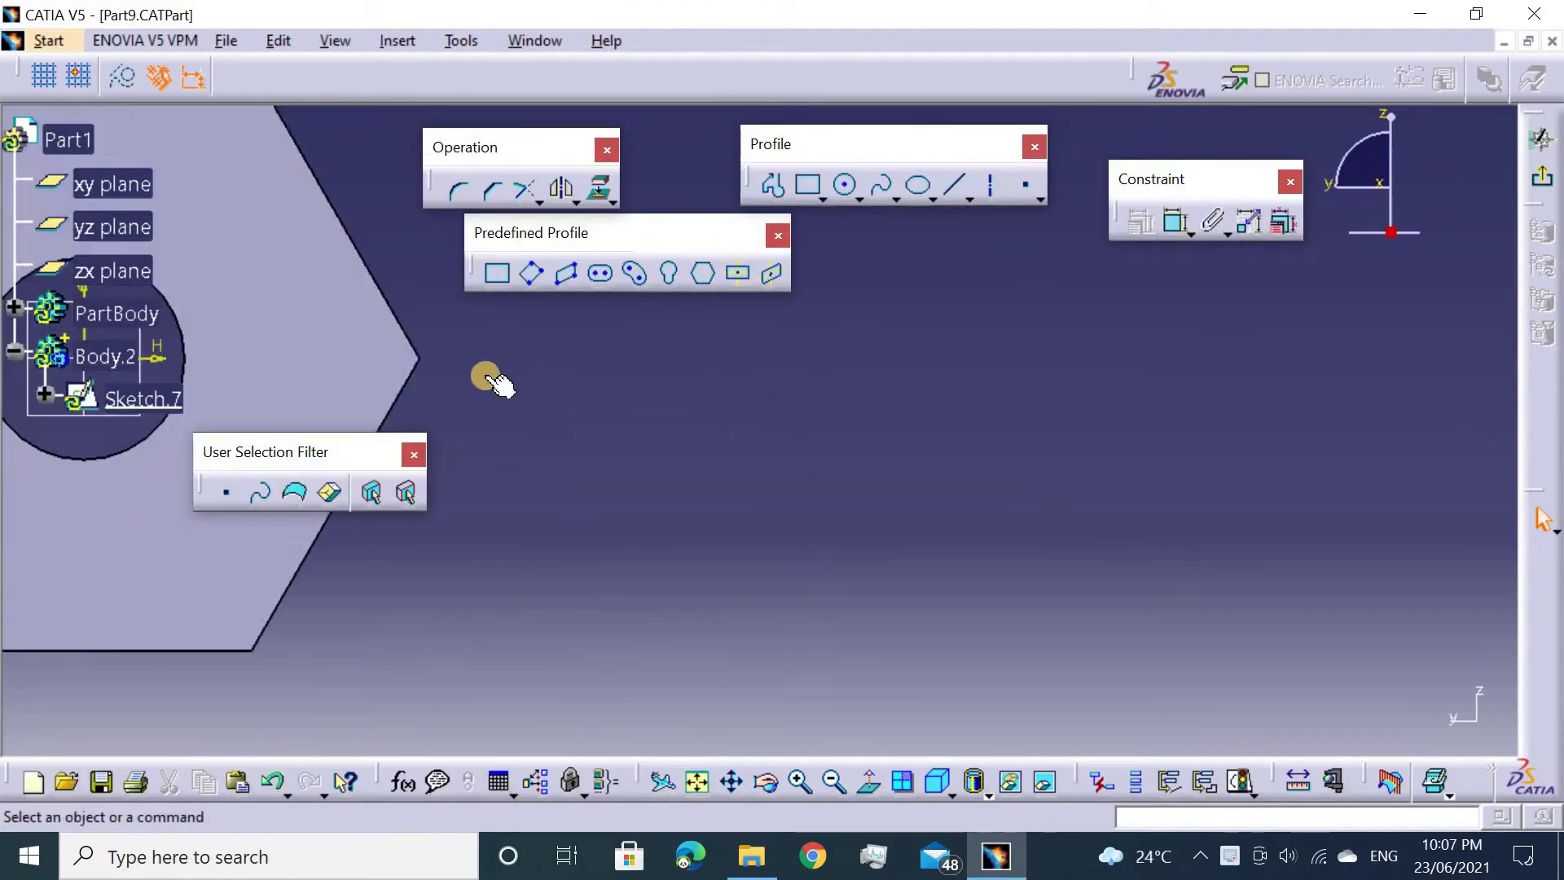
pyautogui.moveTo(622, 394)
pyautogui.mouseDown(button='middle')
pyautogui.moveTo(675, 432)
pyautogui.moveTo(684, 488)
pyautogui.mouseUp(button='middle')
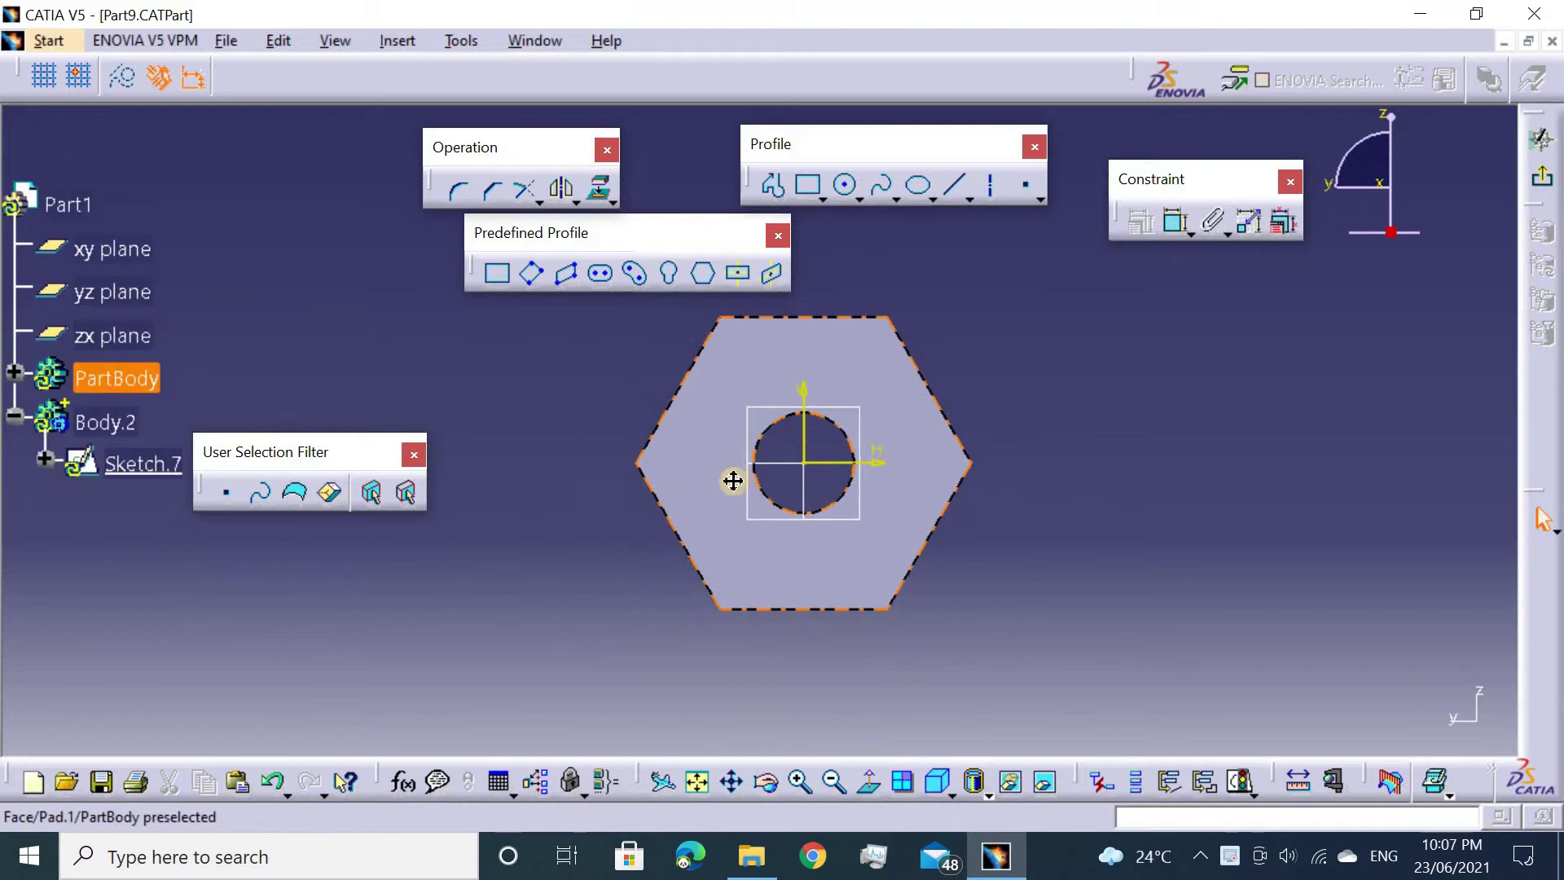
pyautogui.click(809, 191)
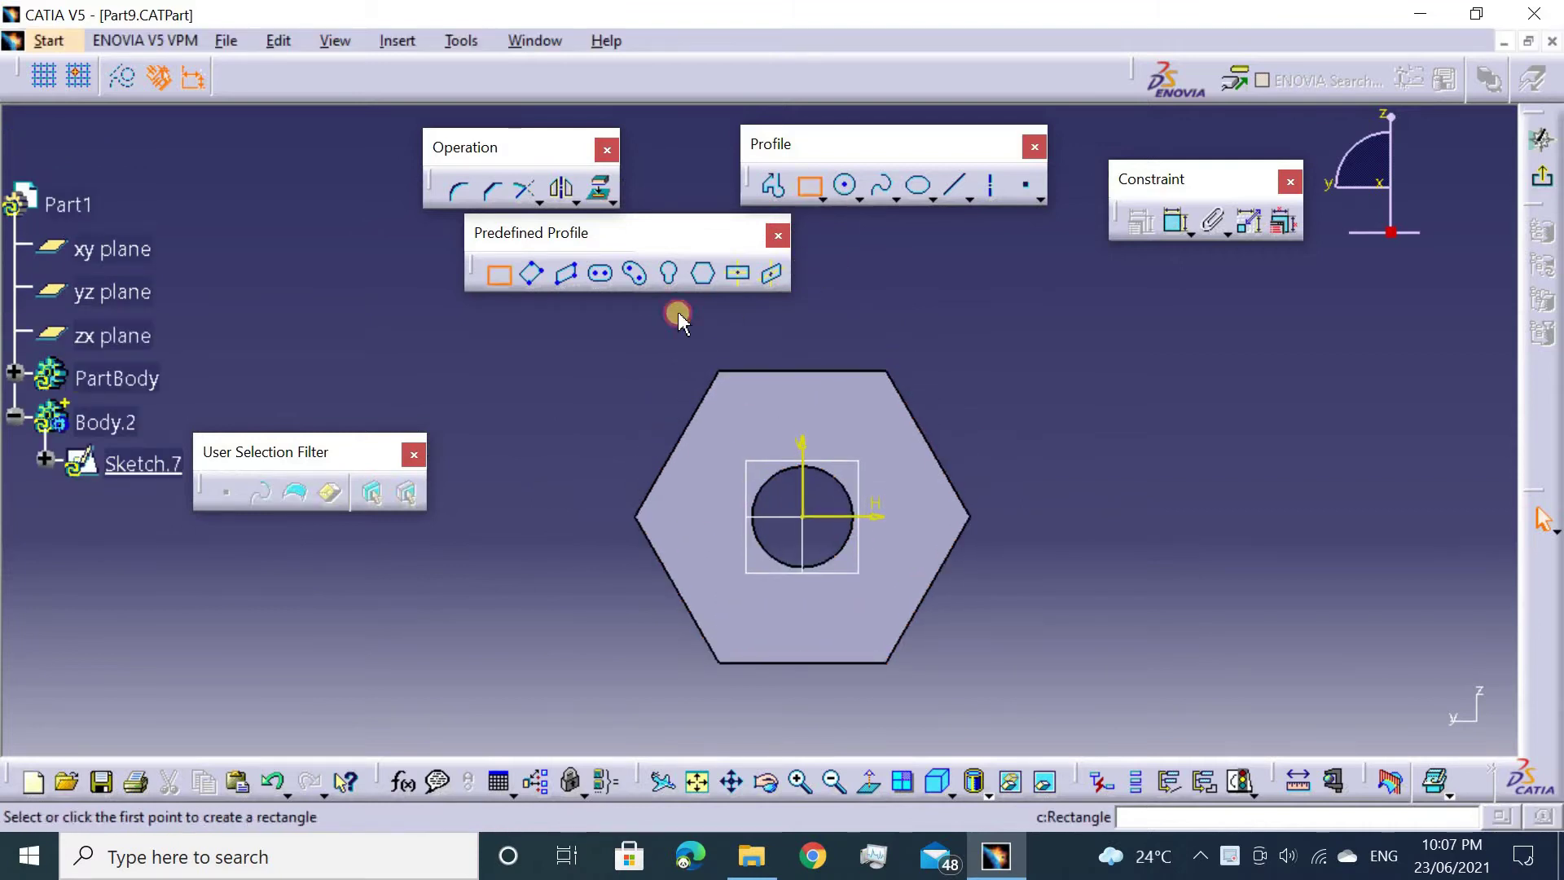
pyautogui.click(583, 330)
pyautogui.click(1007, 701)
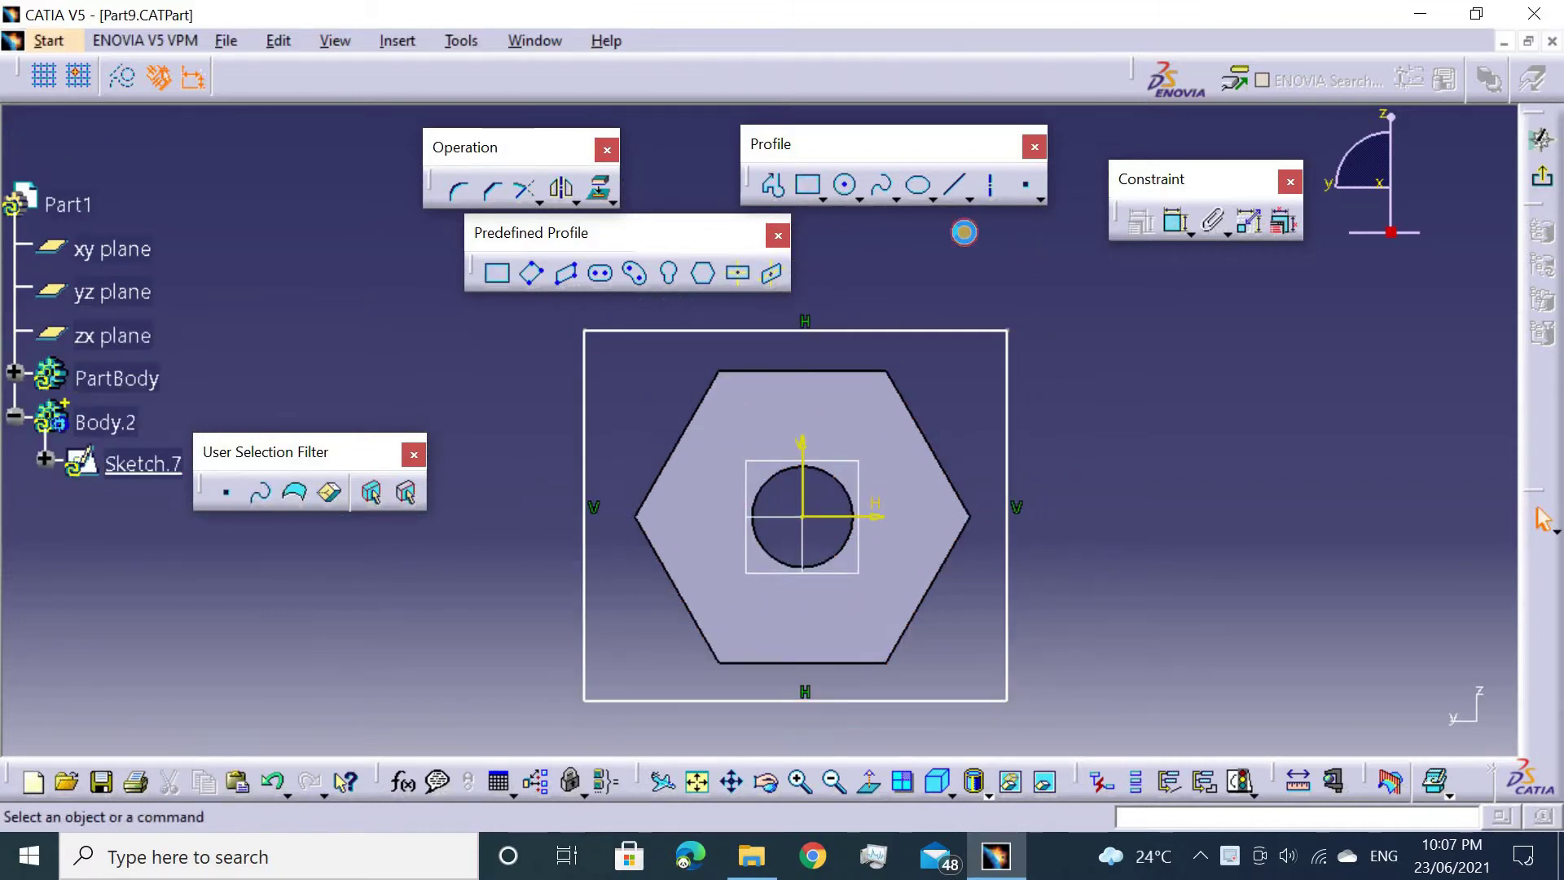
# Constrain the rectangle's top and right sides 10 mm from the hexagon.
pyautogui.click(1173, 228)
pyautogui.click(854, 346)
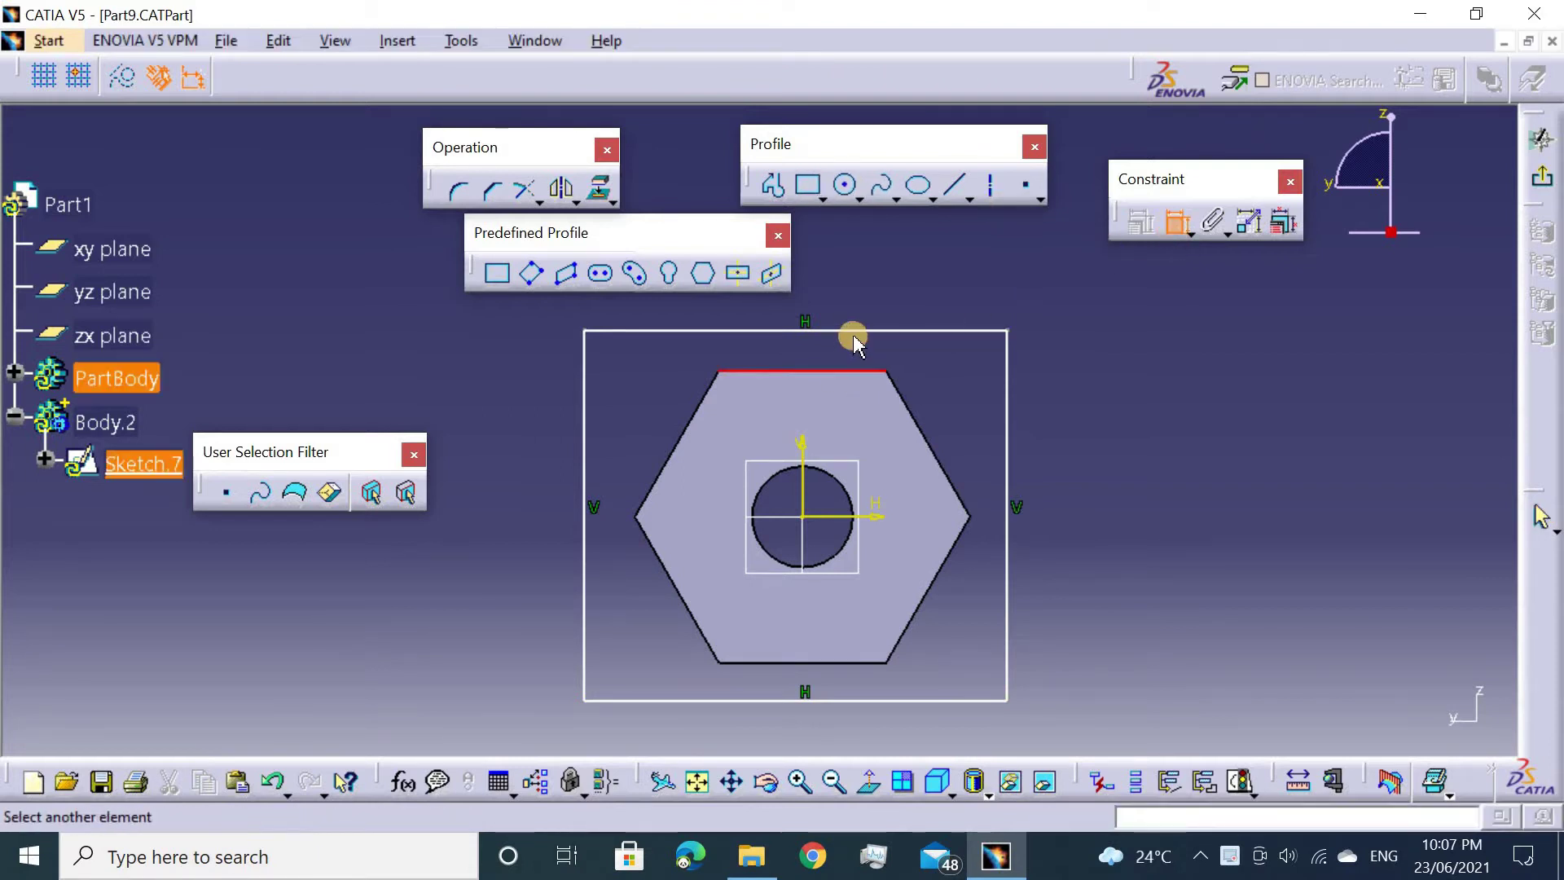
pyautogui.click(855, 330)
pyautogui.click(1063, 255)
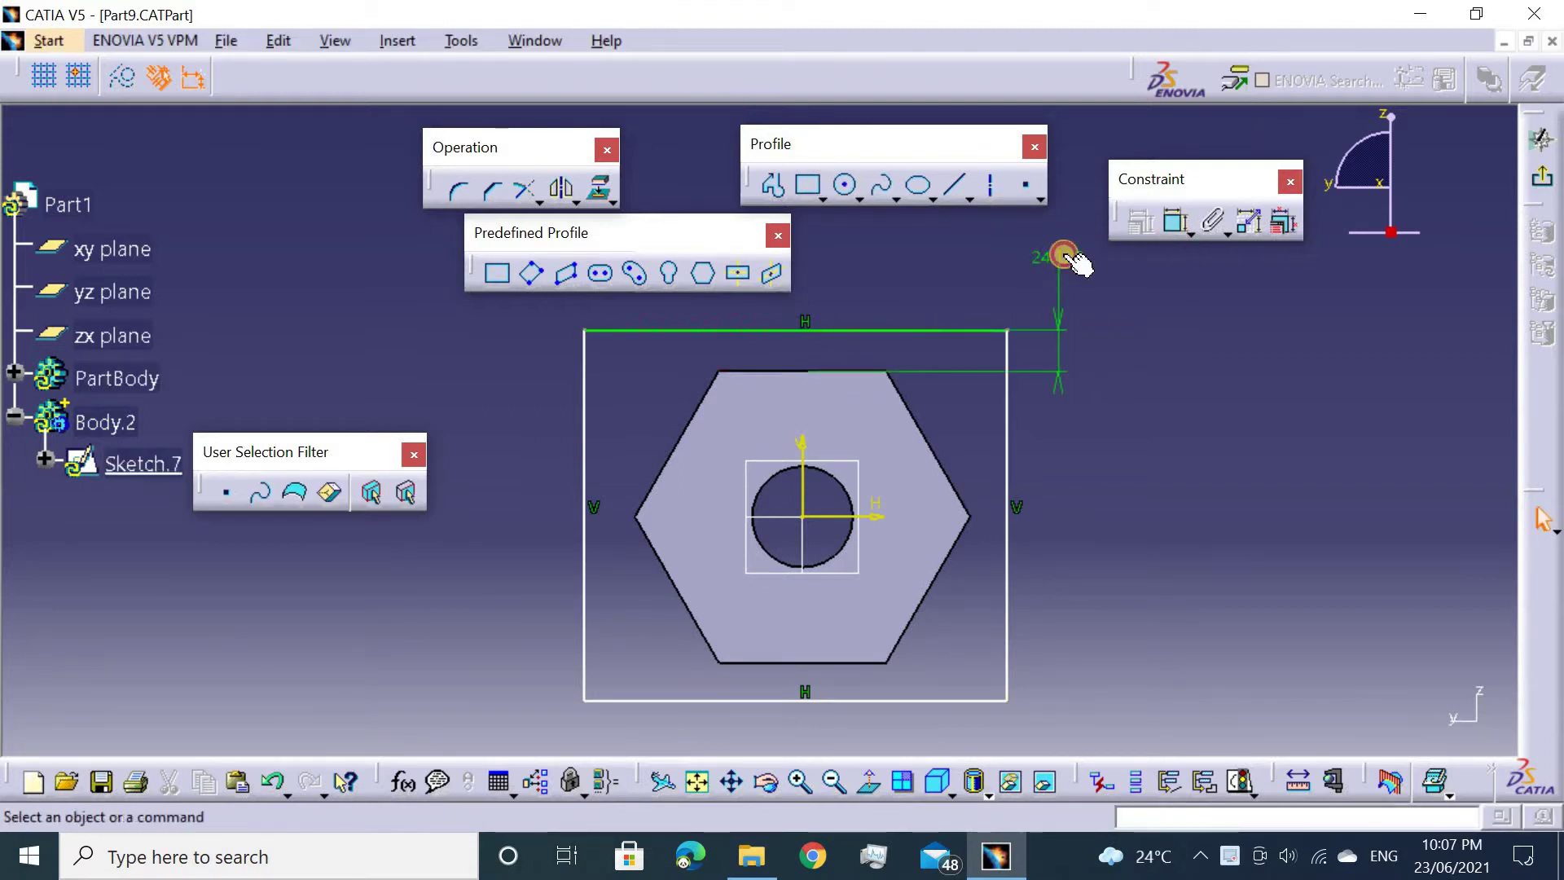
pyautogui.doubleClick(1059, 256)
pyautogui.write('1')
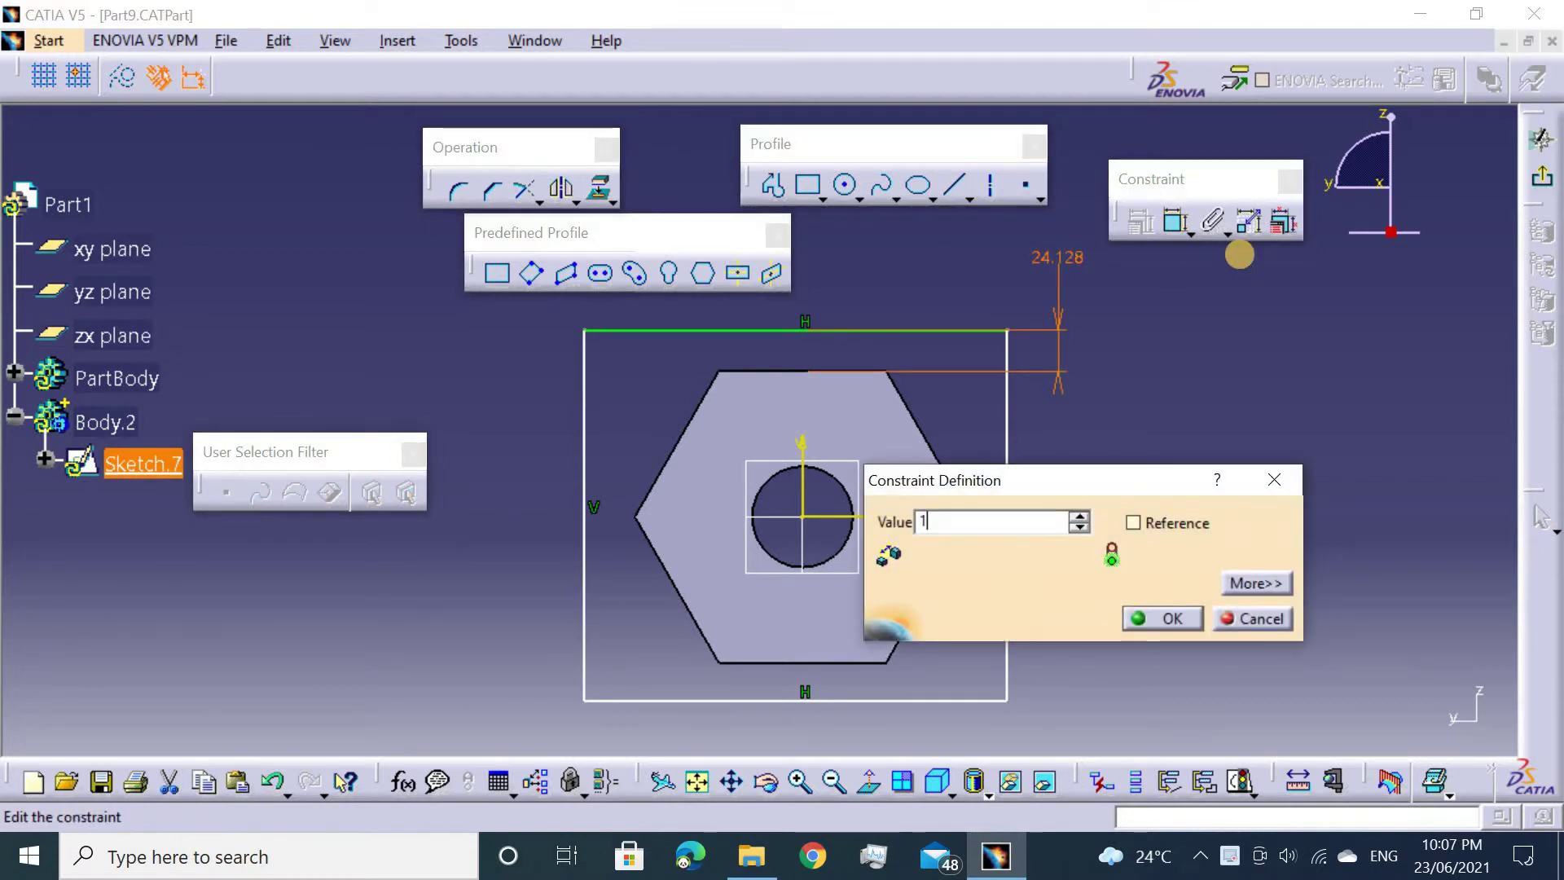
pyautogui.write('0')
pyautogui.press('Return')
pyautogui.click(1176, 222)
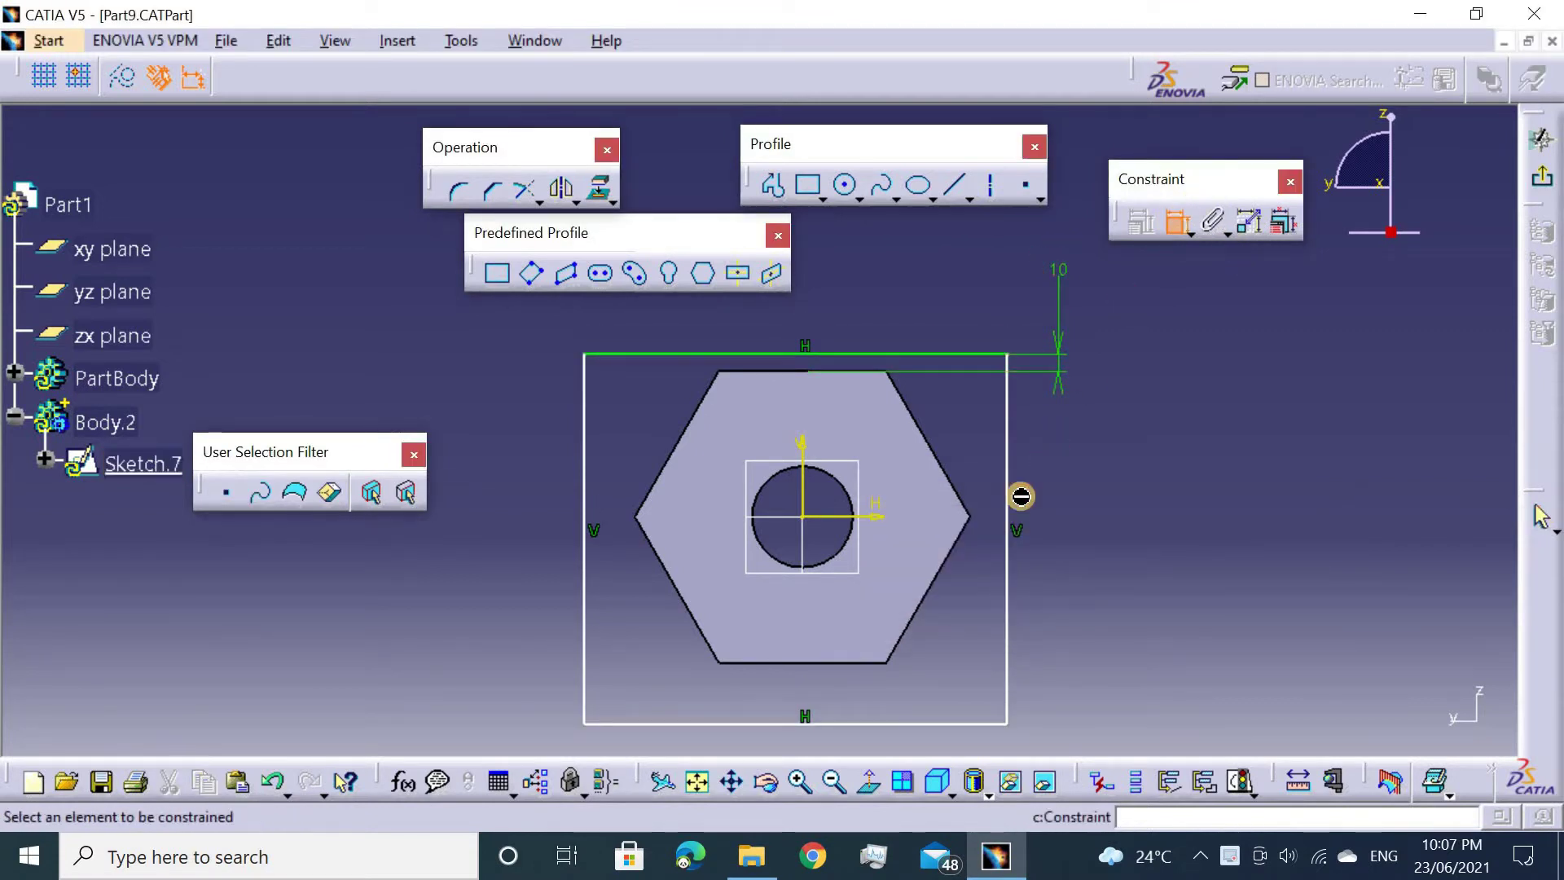
pyautogui.click(972, 515)
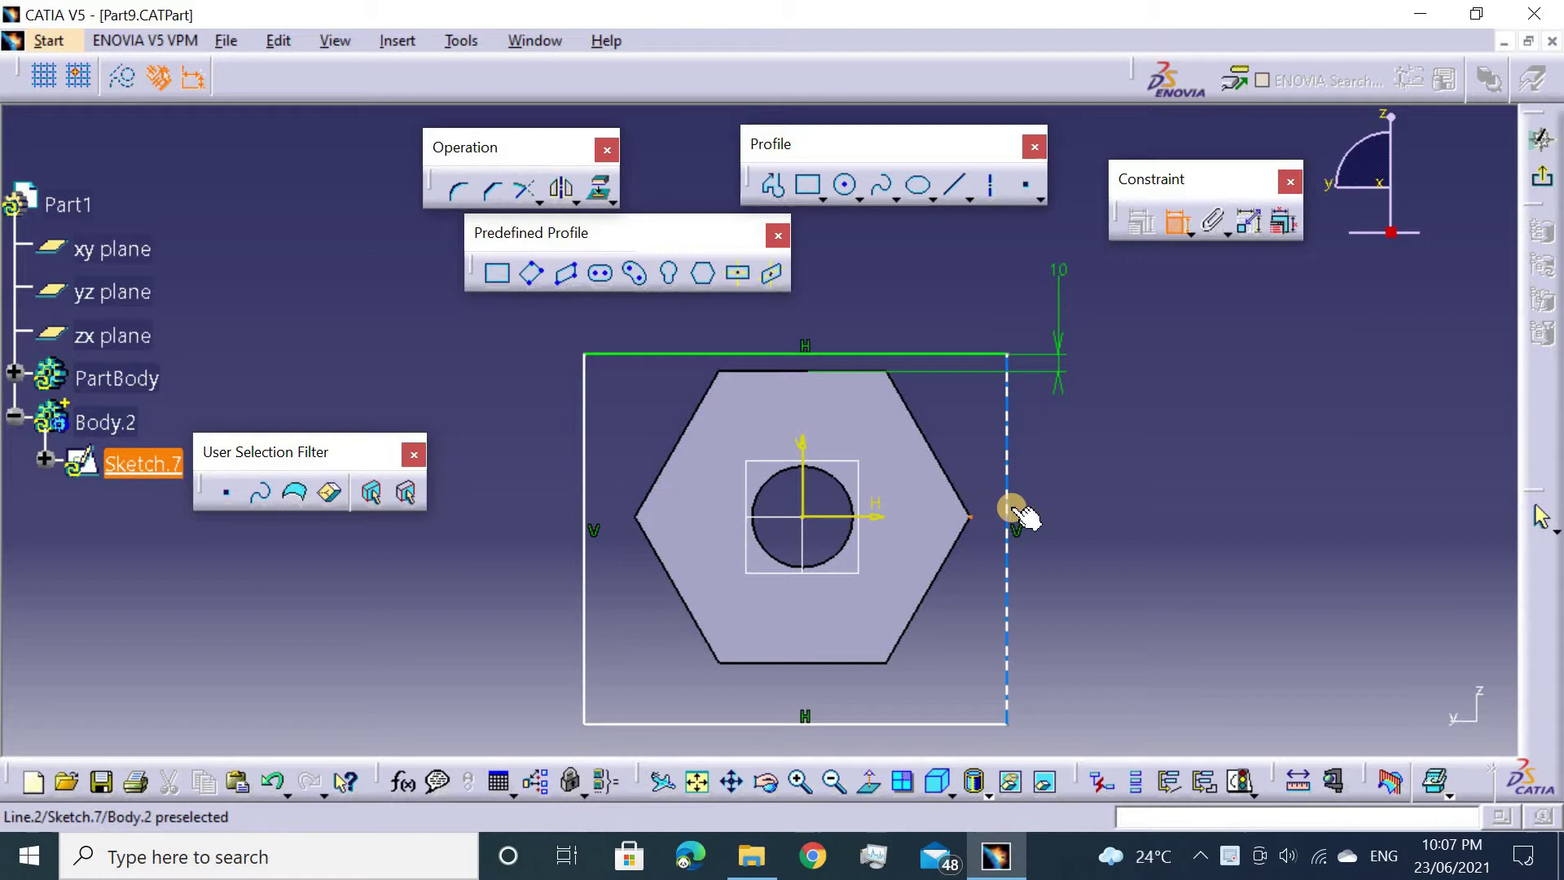
pyautogui.doubleClick(1115, 472)
pyautogui.write('1')
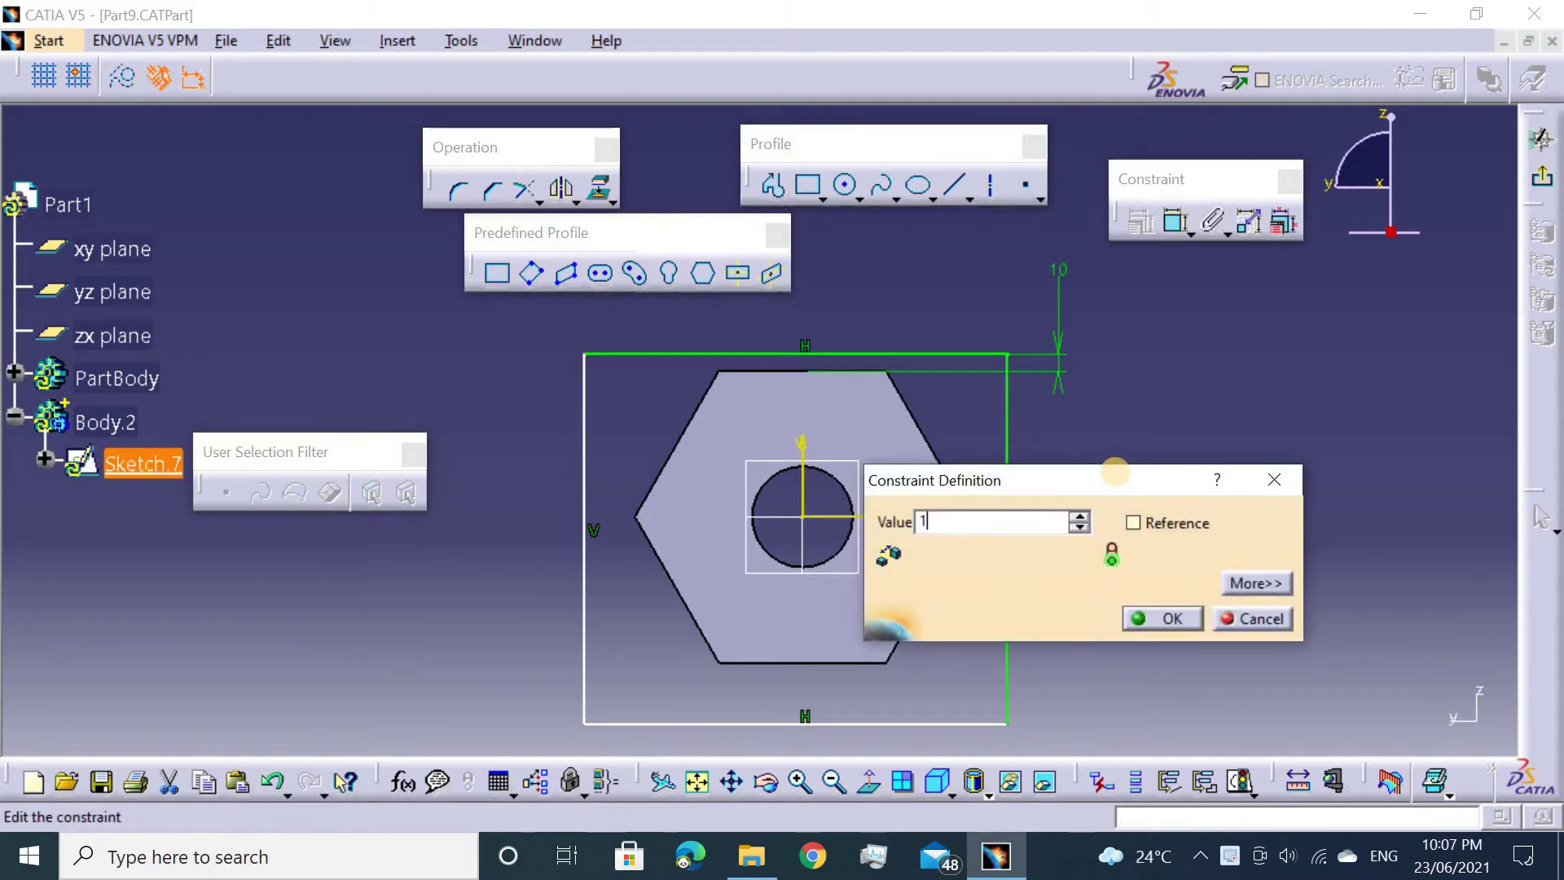
pyautogui.write('0')
pyautogui.press('Return')
# Constrain the left and bottom sides 10 mm from the hexagon and exit the sketch.
pyautogui.click(1152, 228)
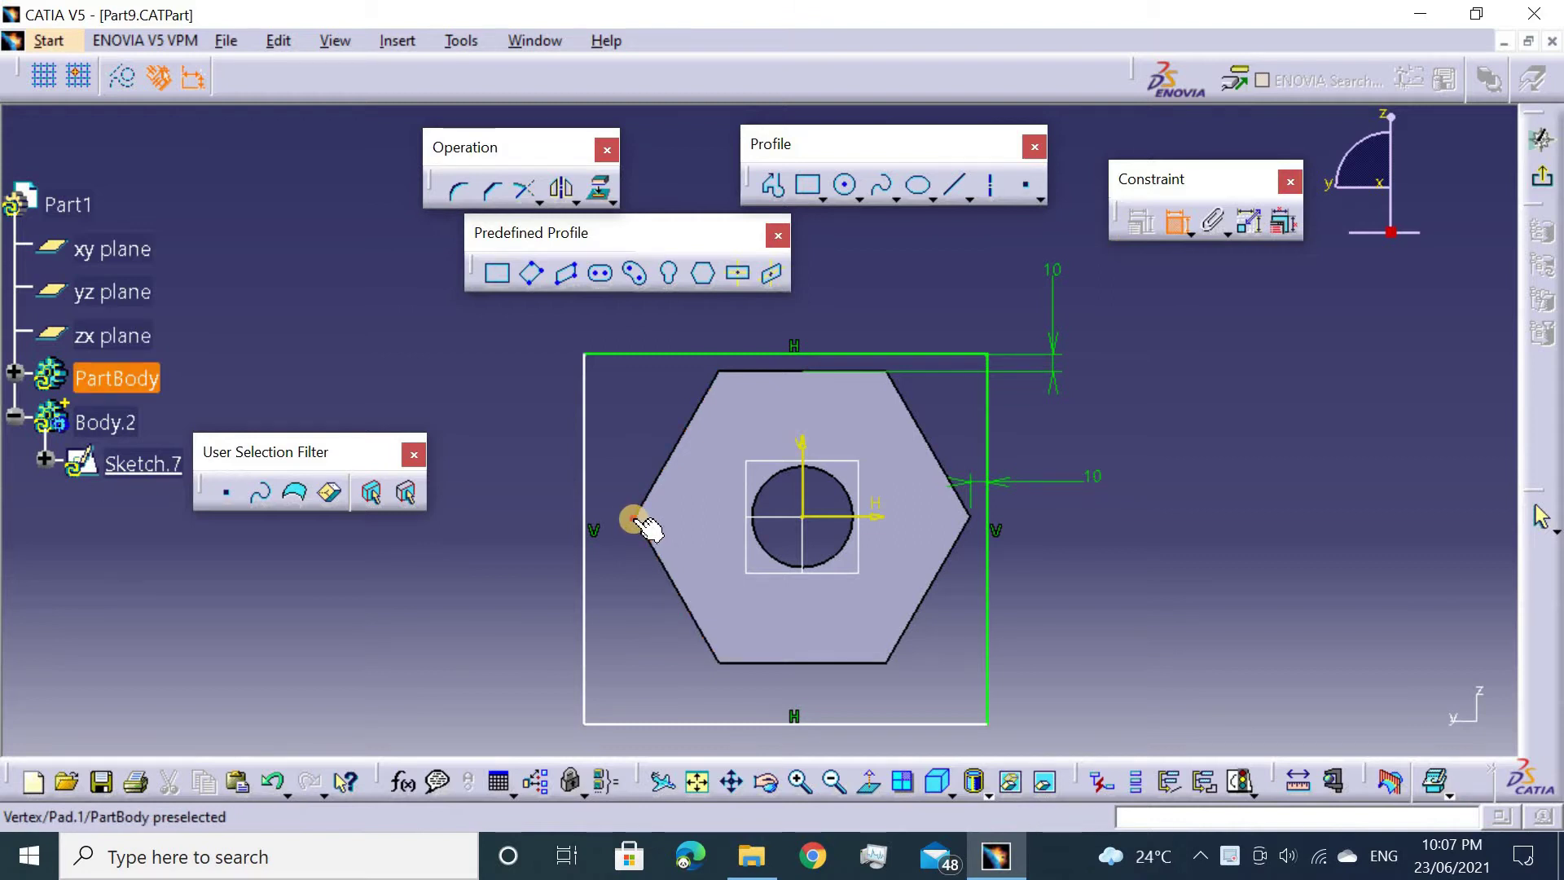
pyautogui.click(584, 488)
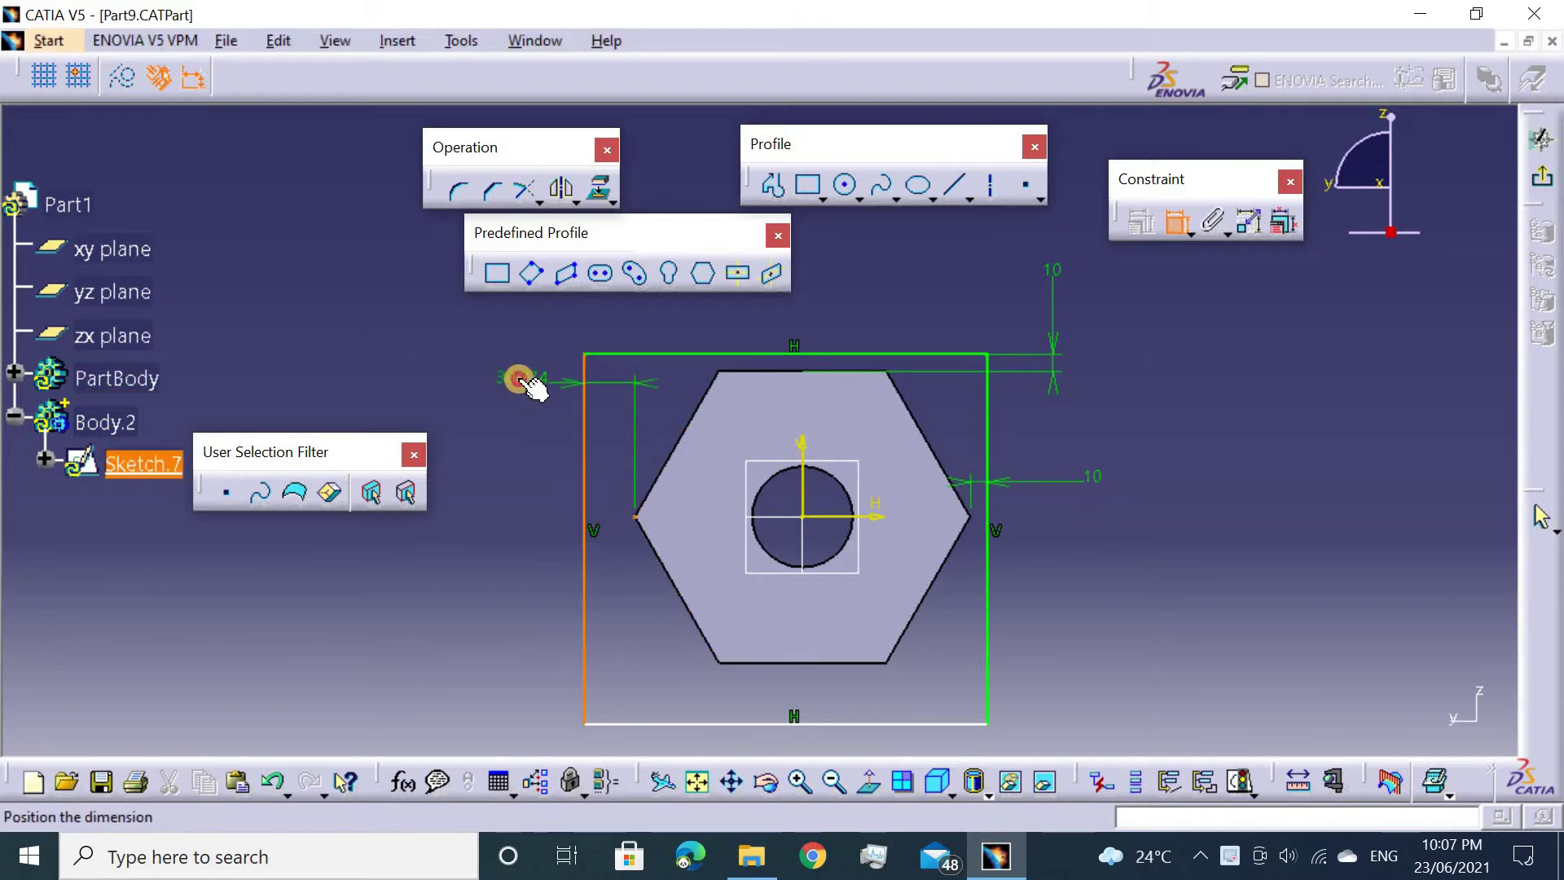
pyautogui.doubleClick(519, 383)
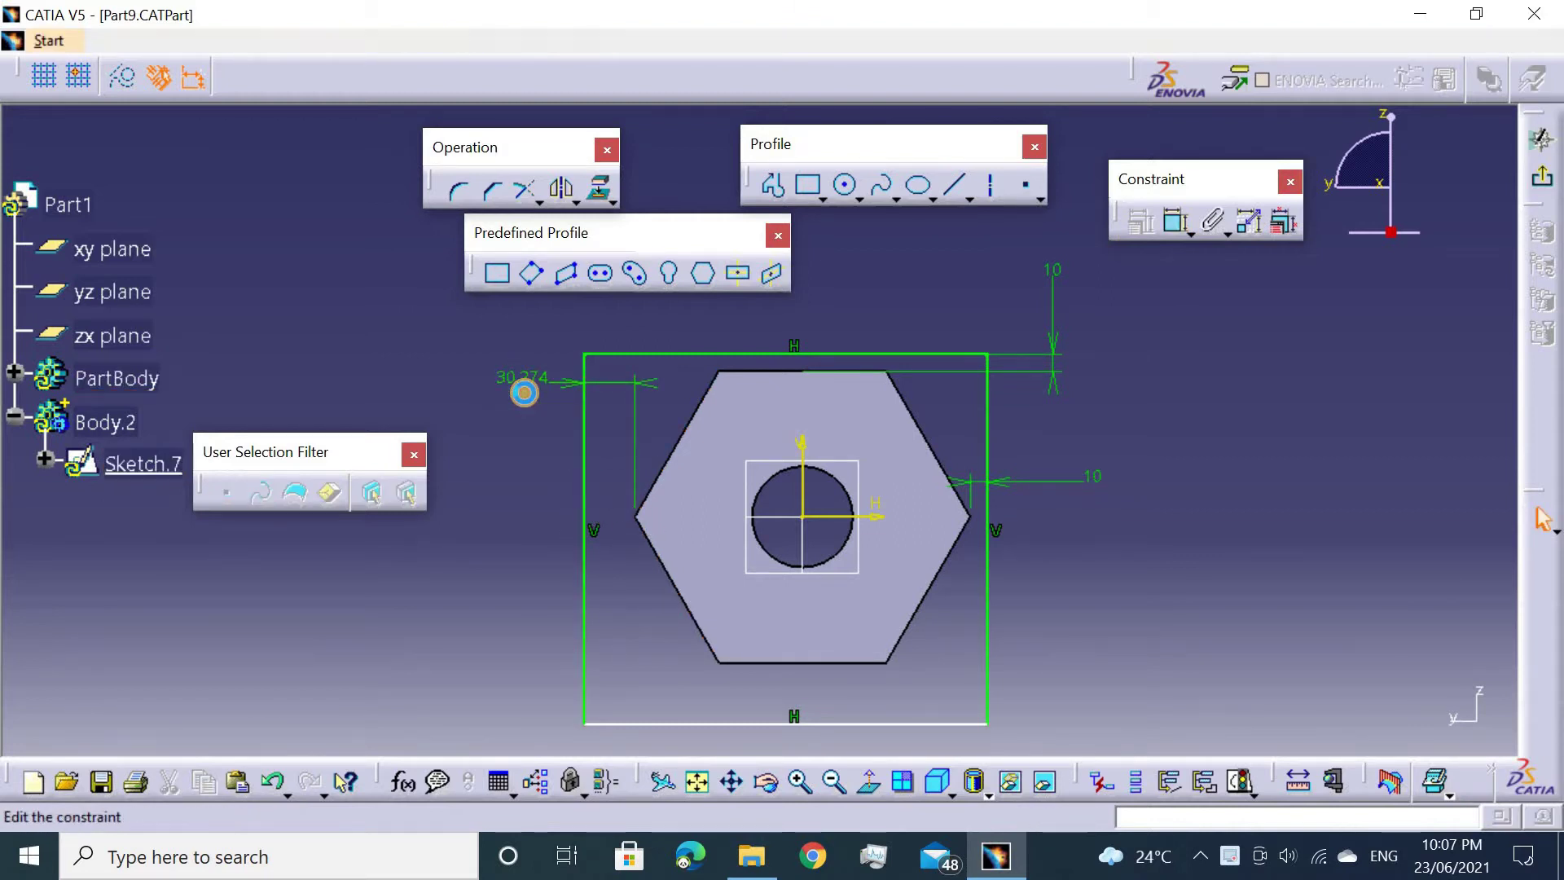
pyautogui.write('10')
pyautogui.press('Return')
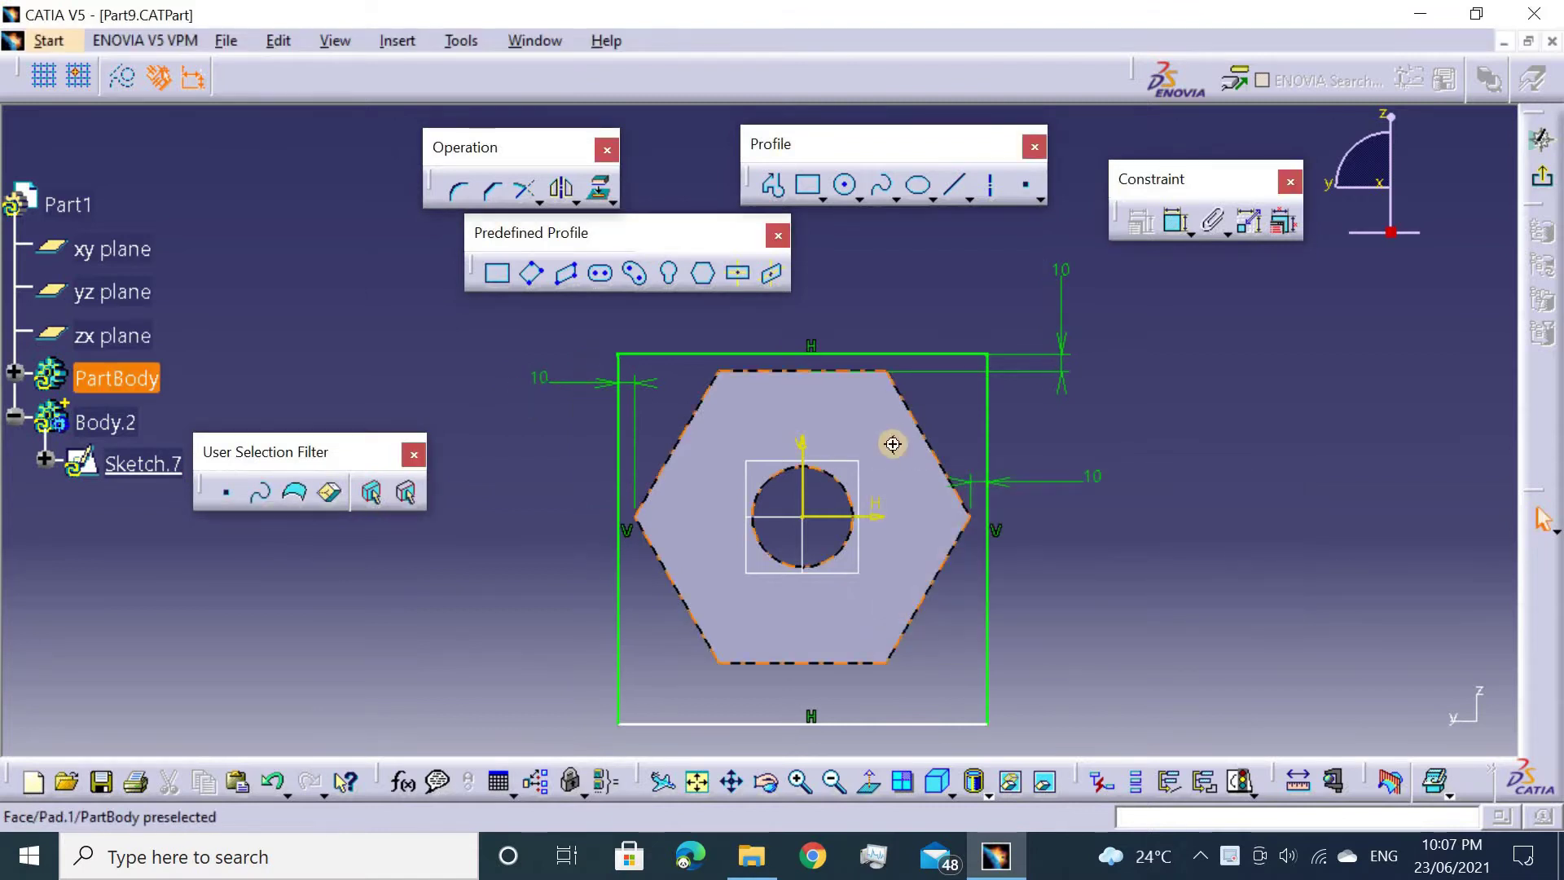
pyautogui.moveTo(892, 444); pyautogui.dragTo(909, 396, button='middle')
pyautogui.click(1174, 226)
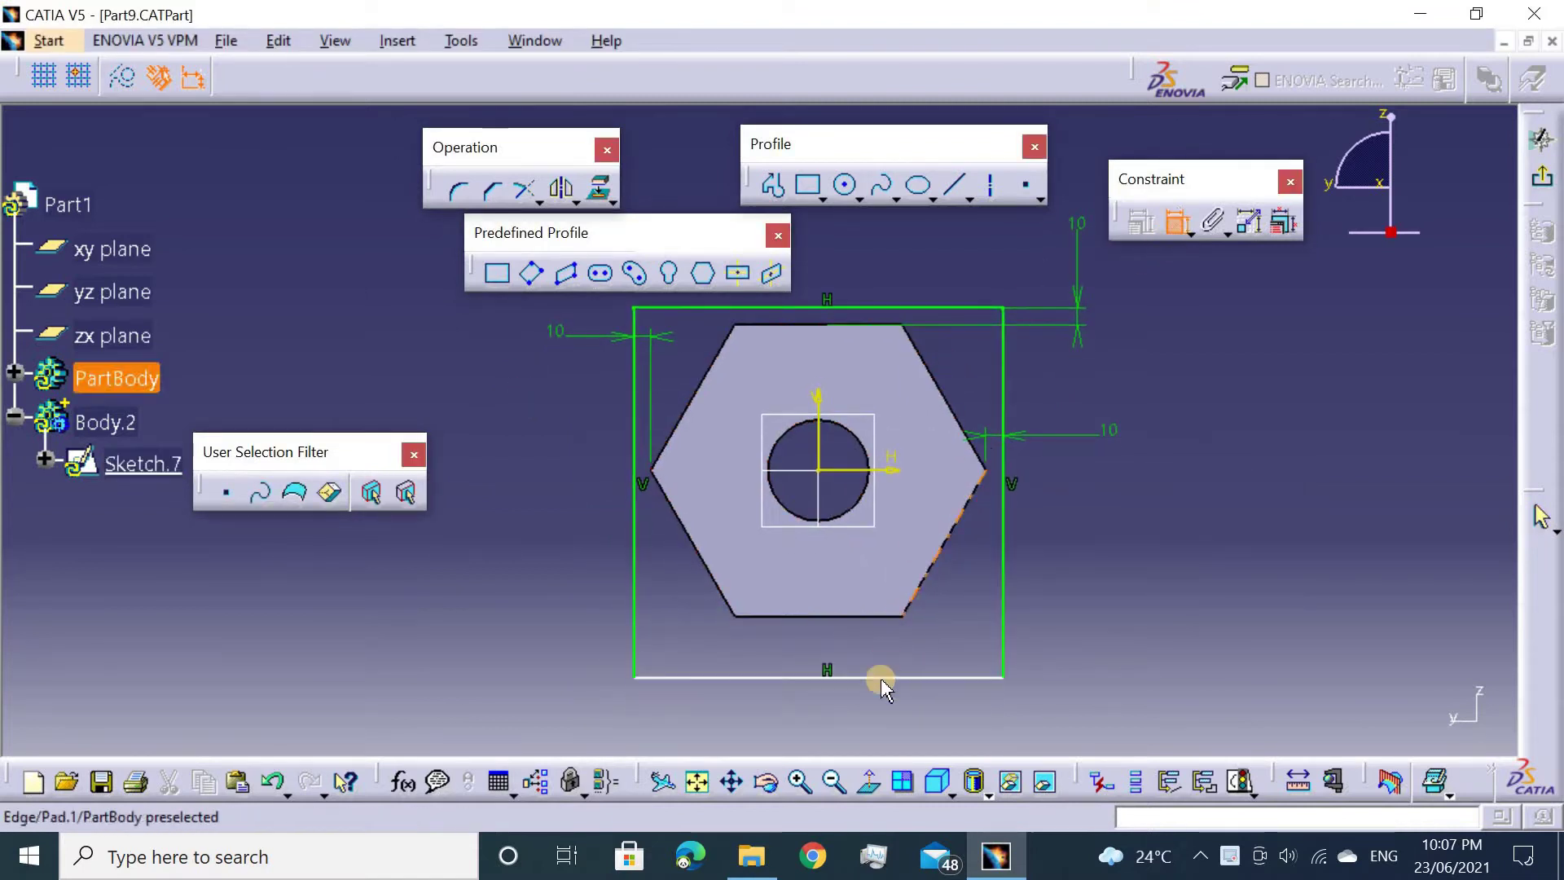
pyautogui.click(862, 624)
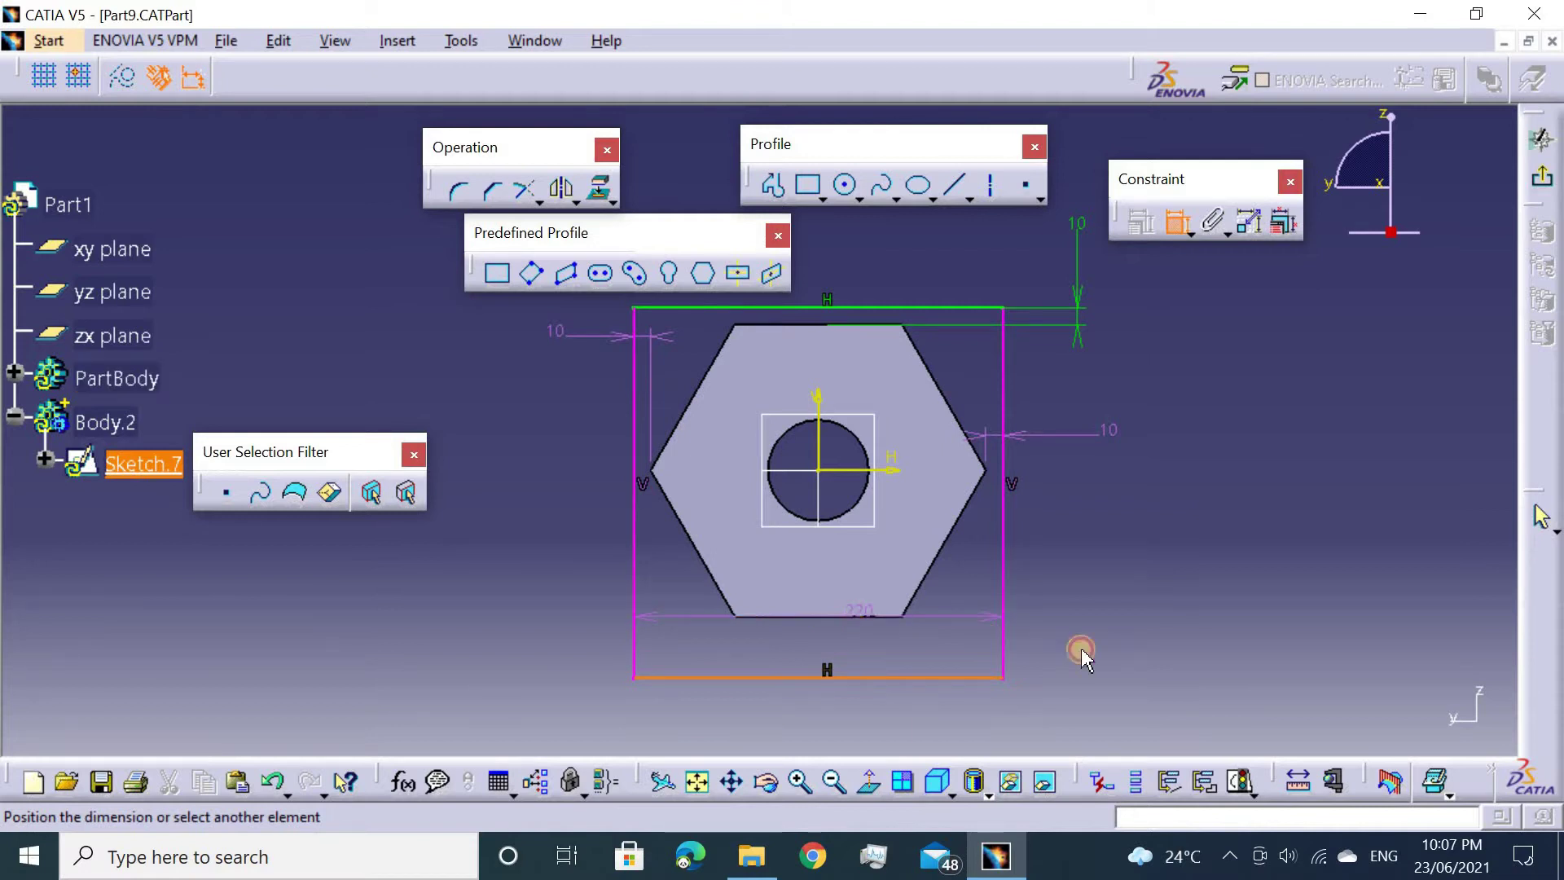
pyautogui.click(889, 619)
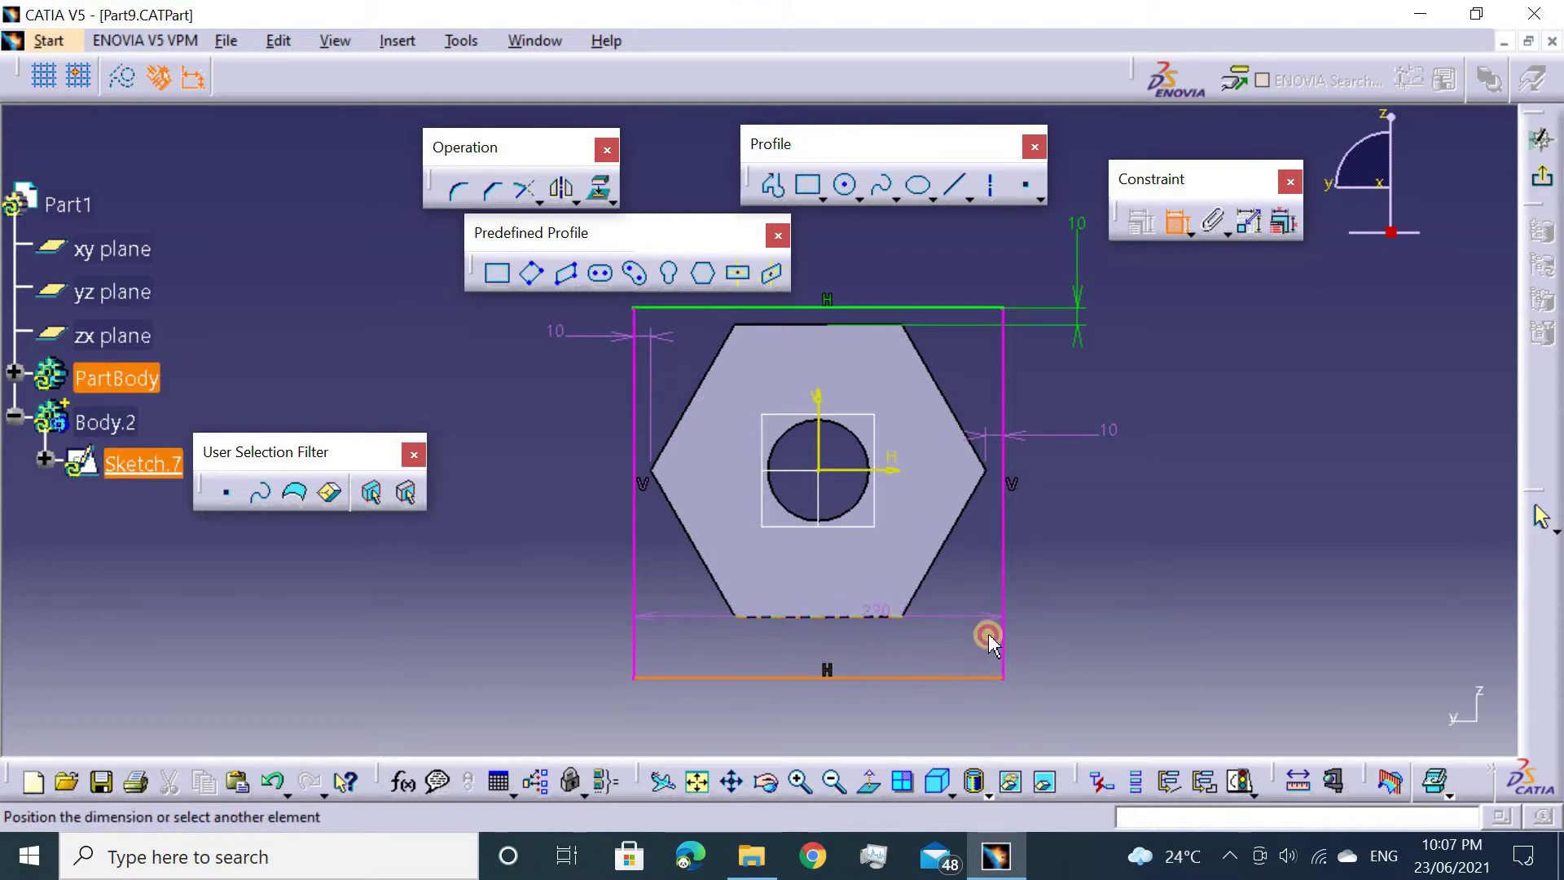
pyautogui.click(1075, 562)
pyautogui.doubleClick(1058, 560)
pyautogui.write('10')
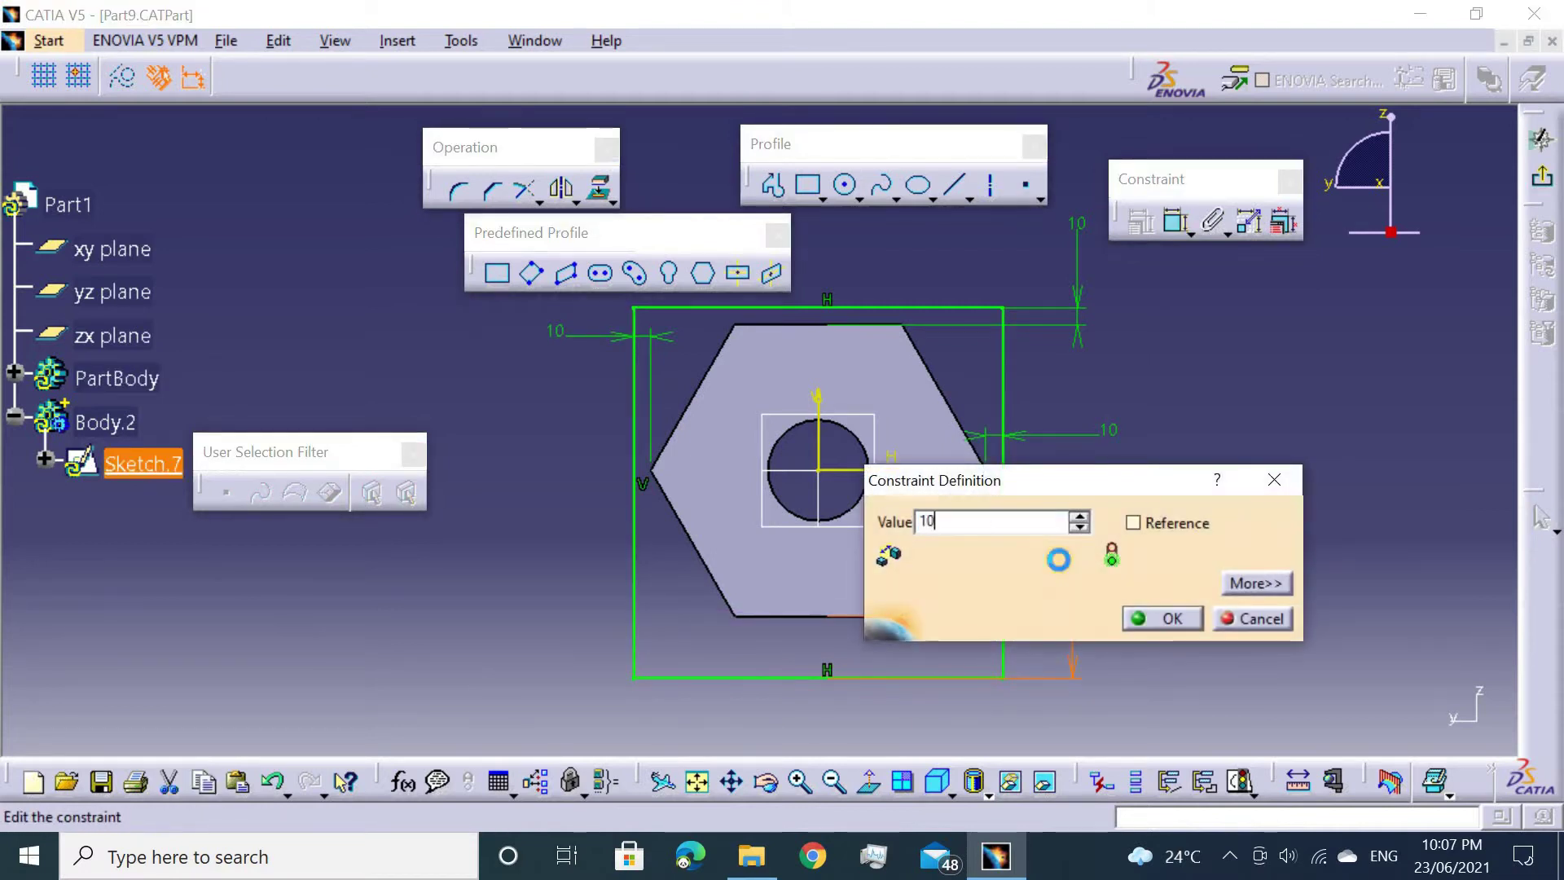
pyautogui.press('Return')
pyautogui.click(1542, 176)
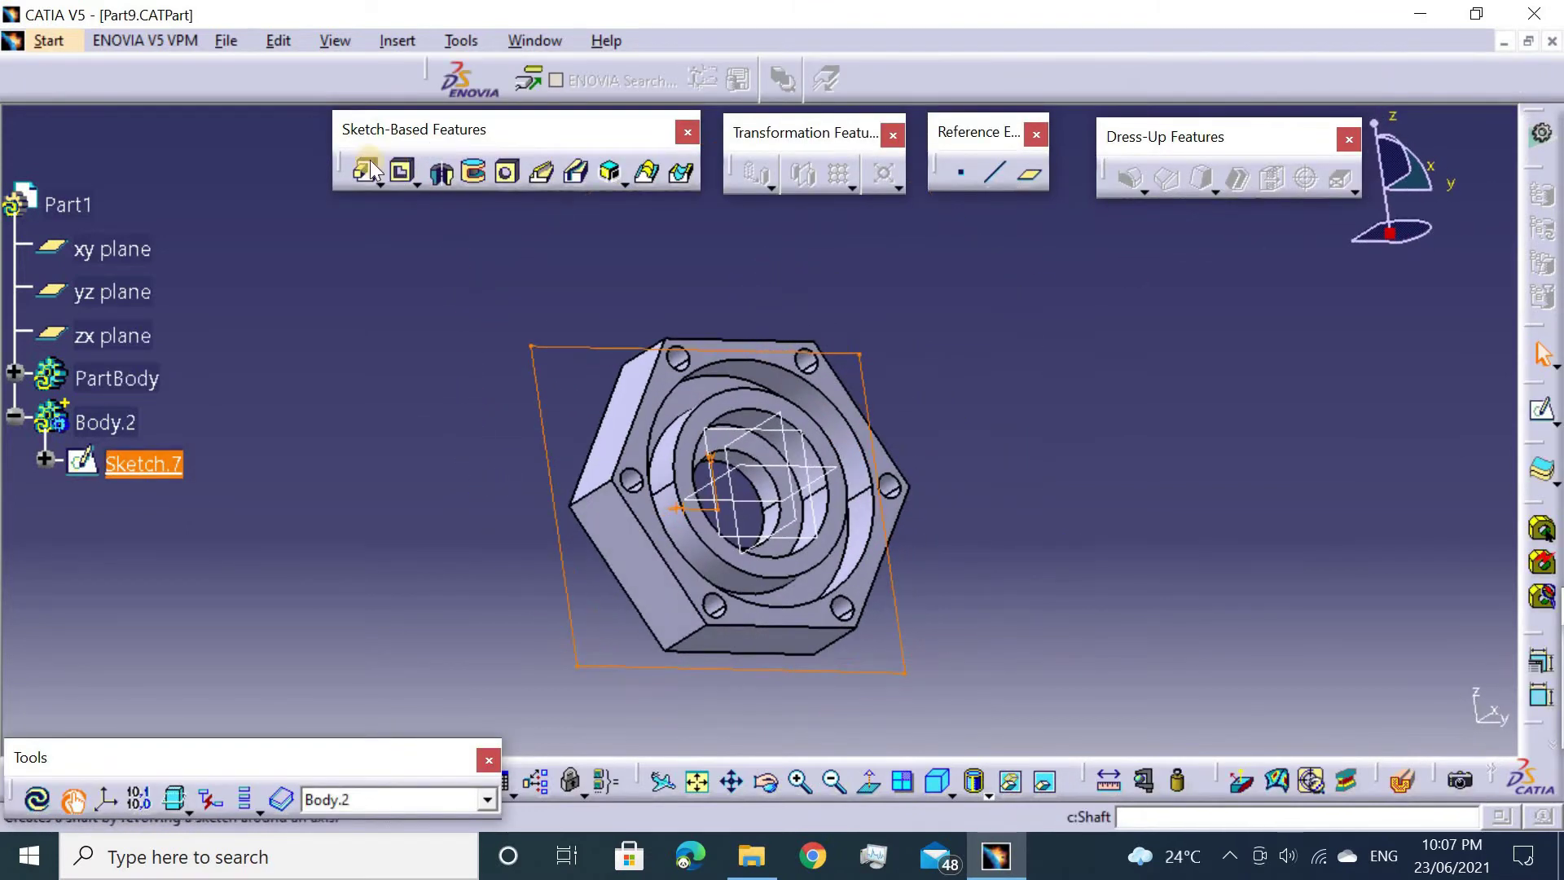
# Pad the rectangle sketch 60 mm in the reversed direction, then turn the hexagon end forward.
pyautogui.click(369, 170)
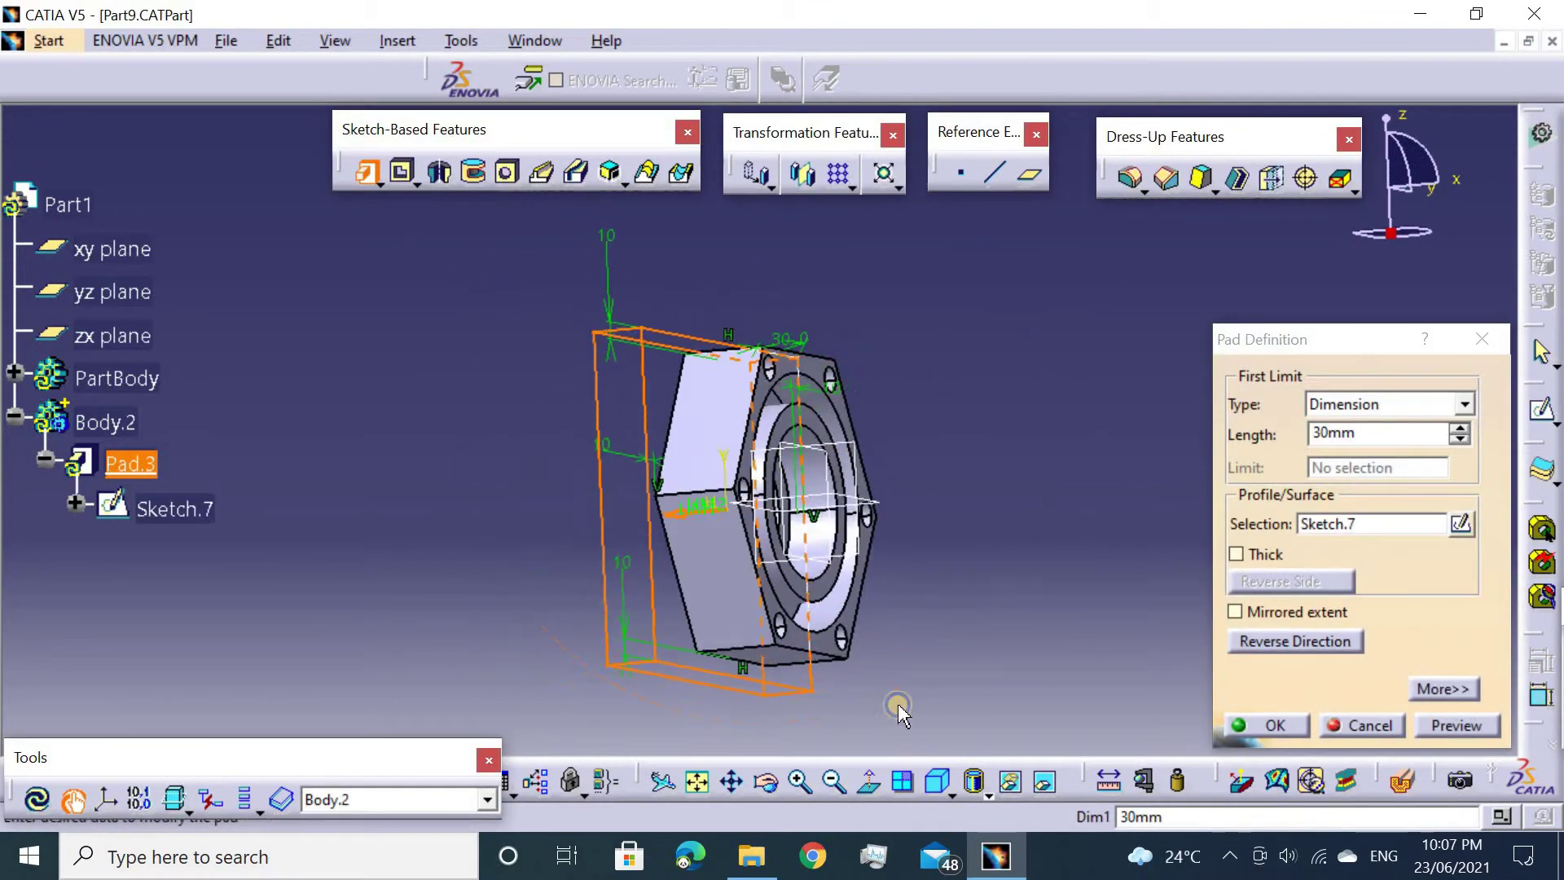
pyautogui.click(949, 768)
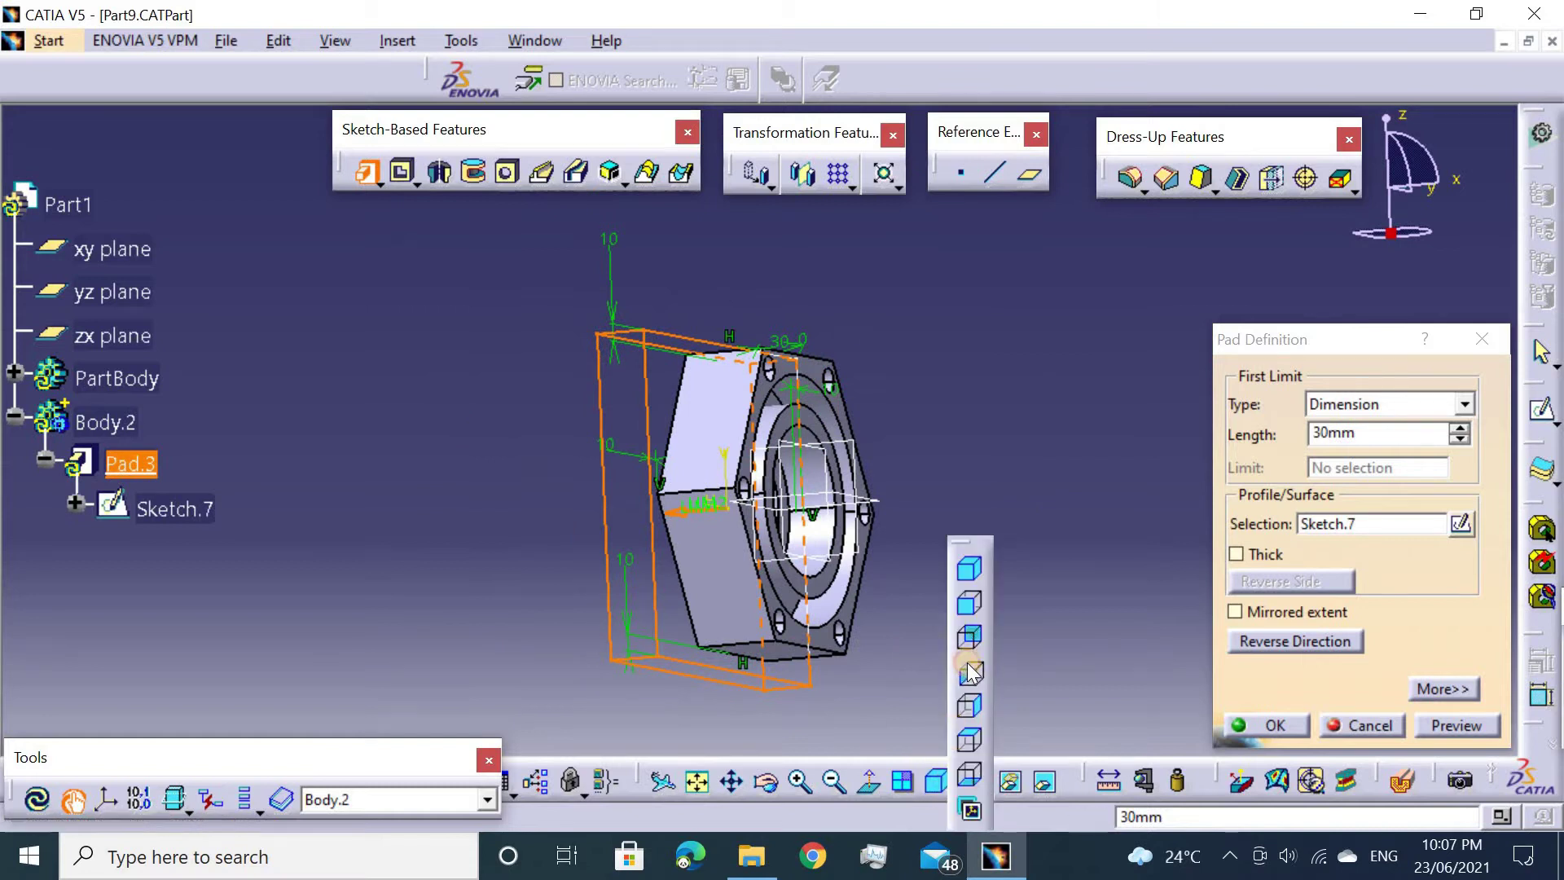
pyautogui.click(969, 672)
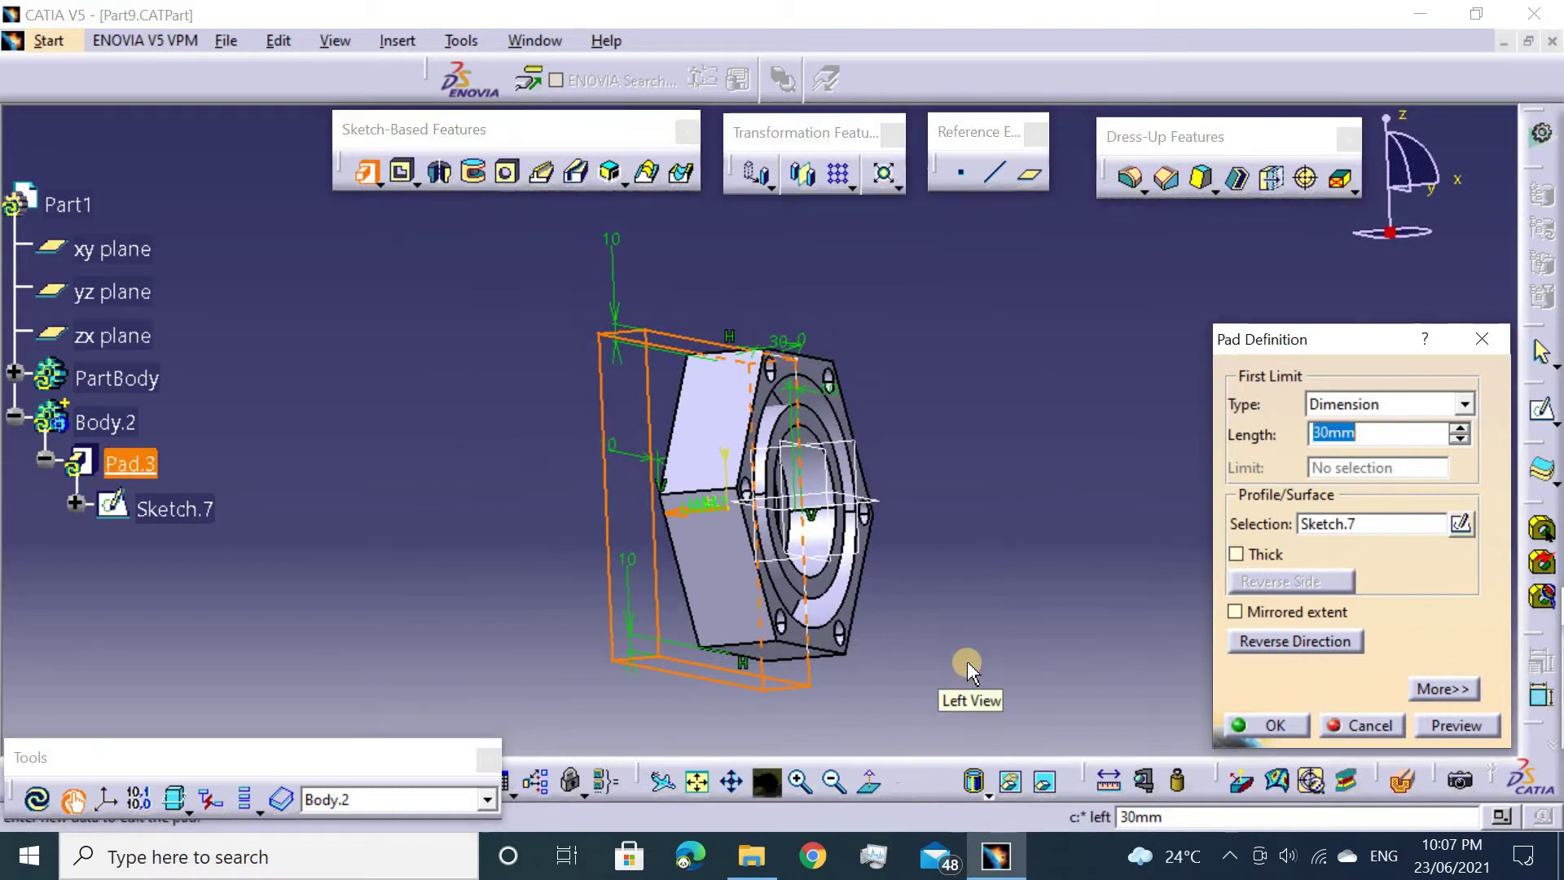
pyautogui.click(1296, 644)
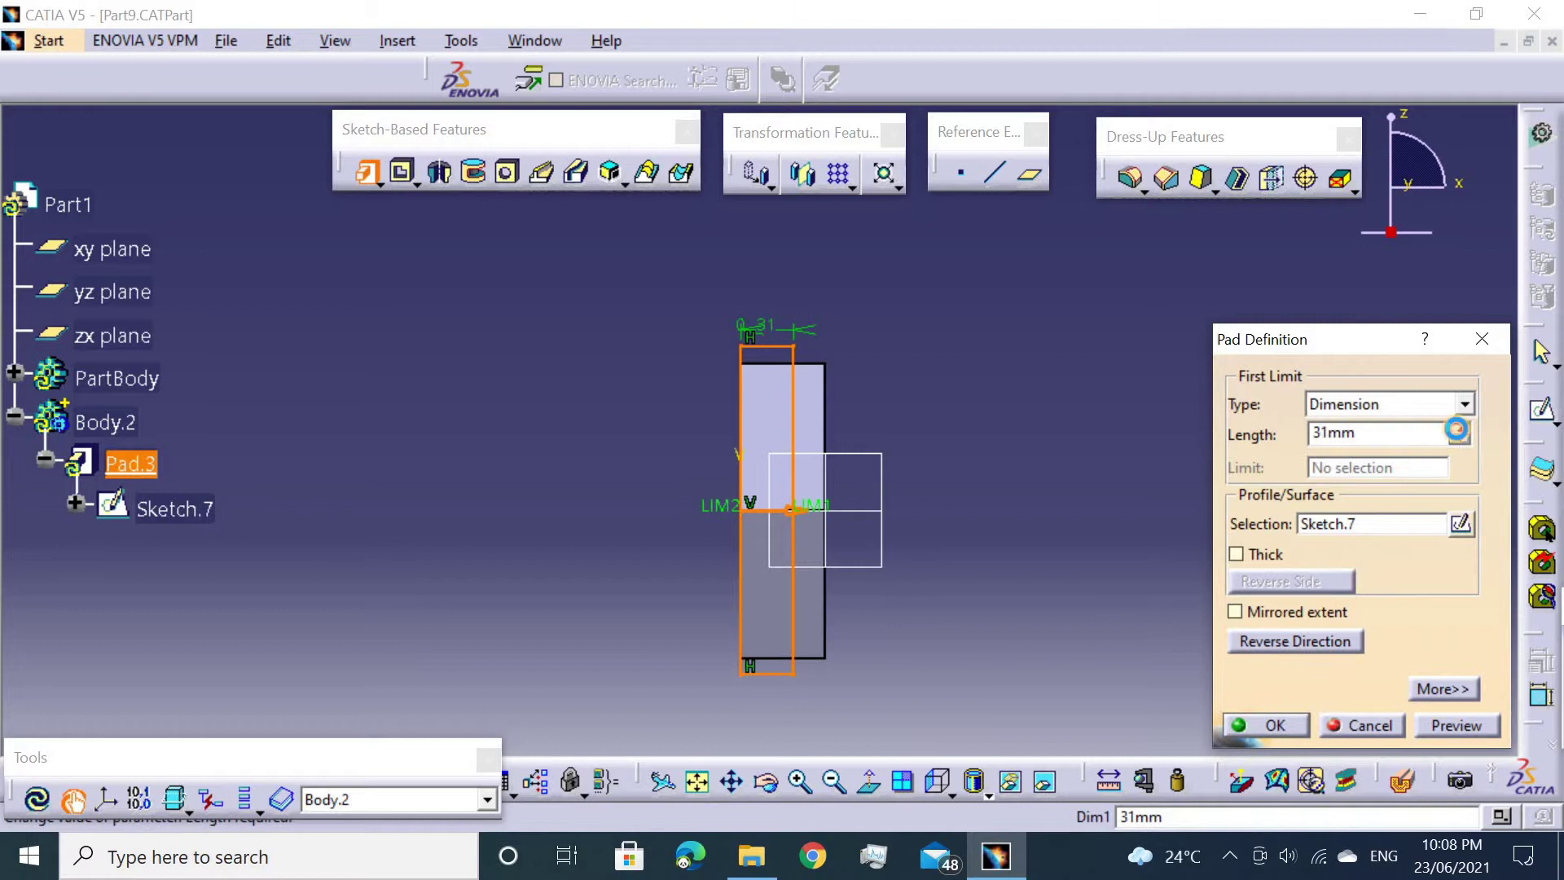
pyautogui.moveTo(1455, 430); pyautogui.dragTo(1459, 438)
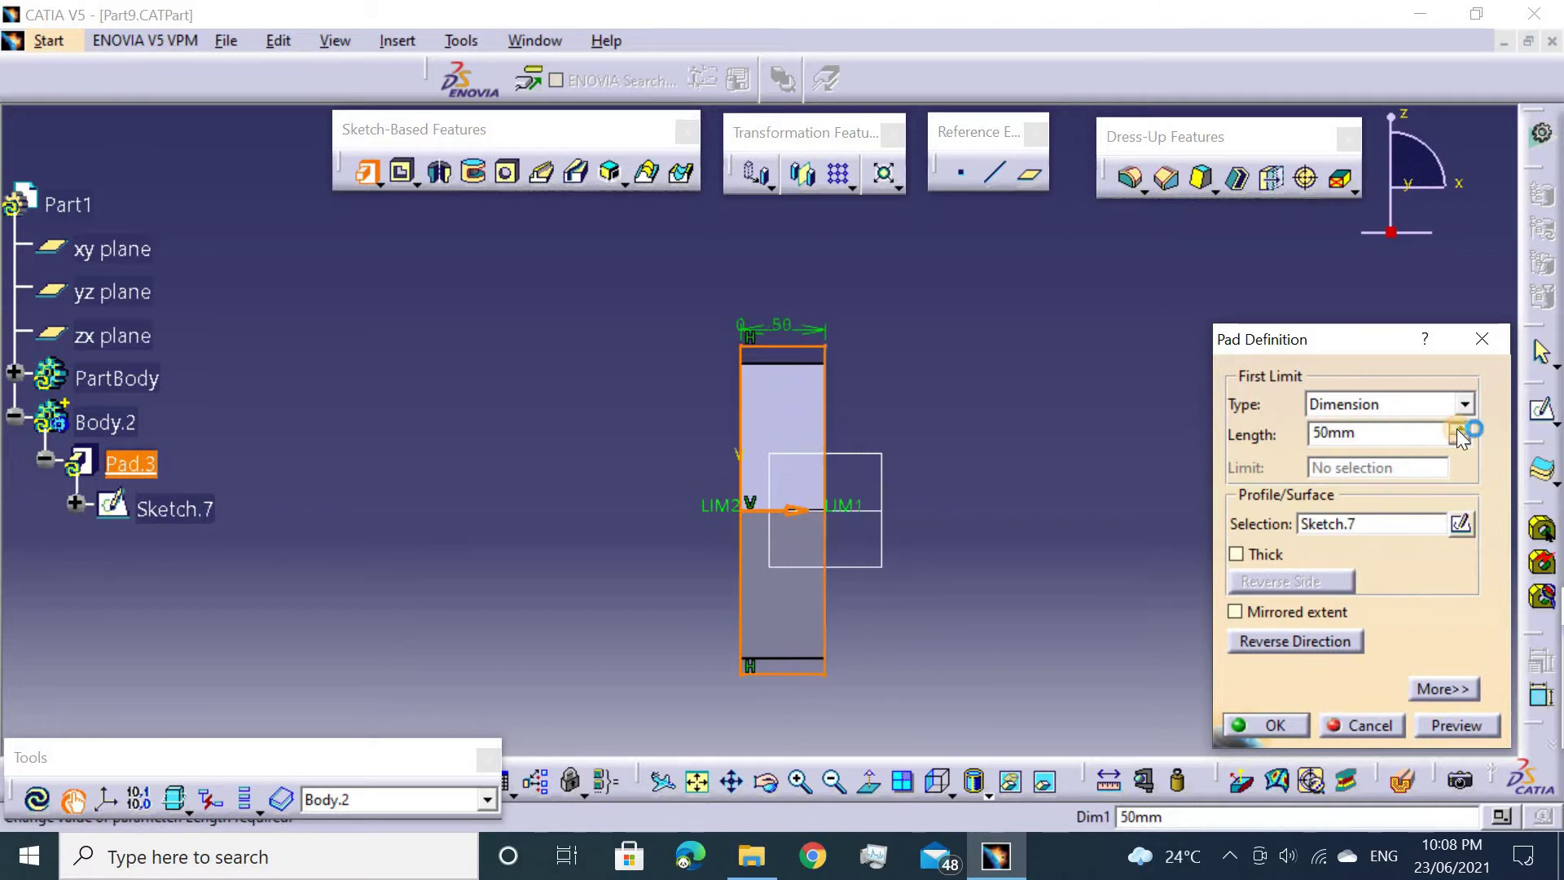
pyautogui.write('0')
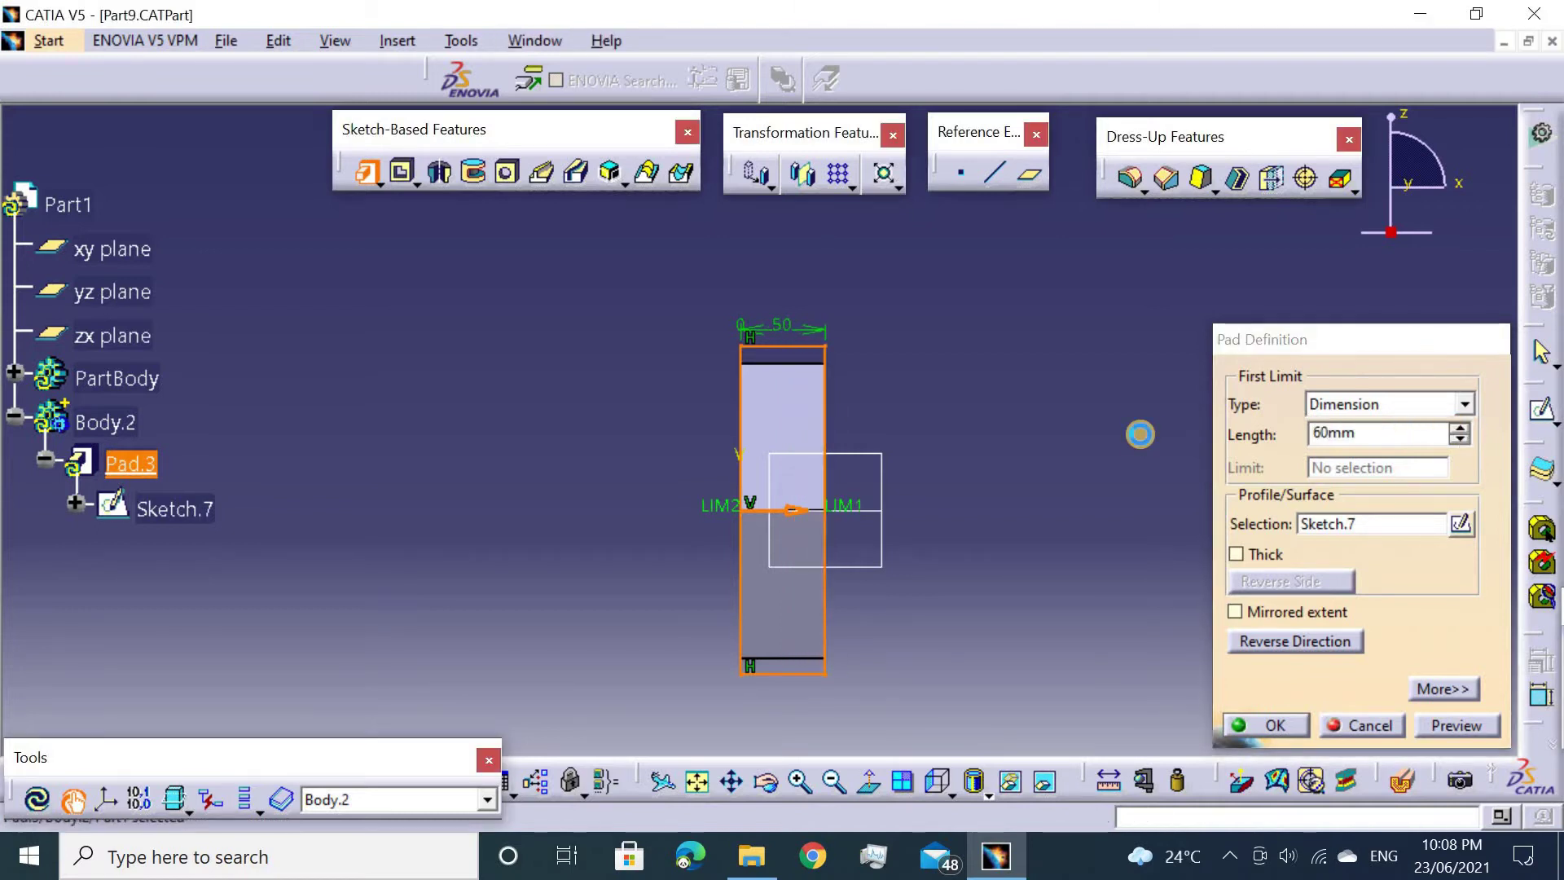
pyautogui.press('Return')
pyautogui.moveTo(1037, 353); pyautogui.dragTo(810, 182, button='middle')
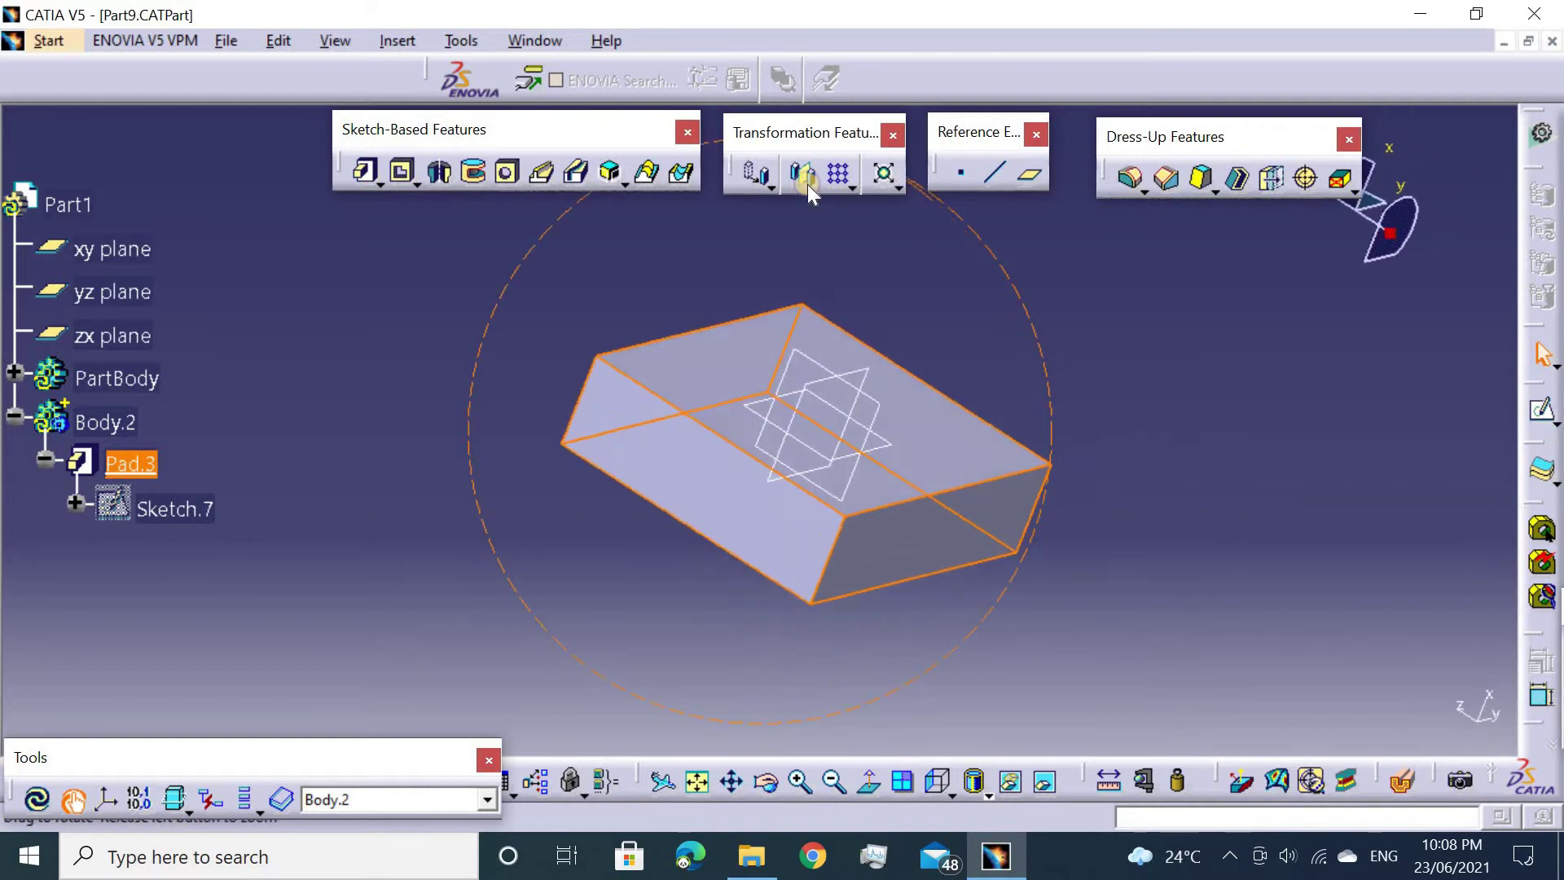
pyautogui.moveTo(627, 325); pyautogui.dragTo(815, 293, button='middle')
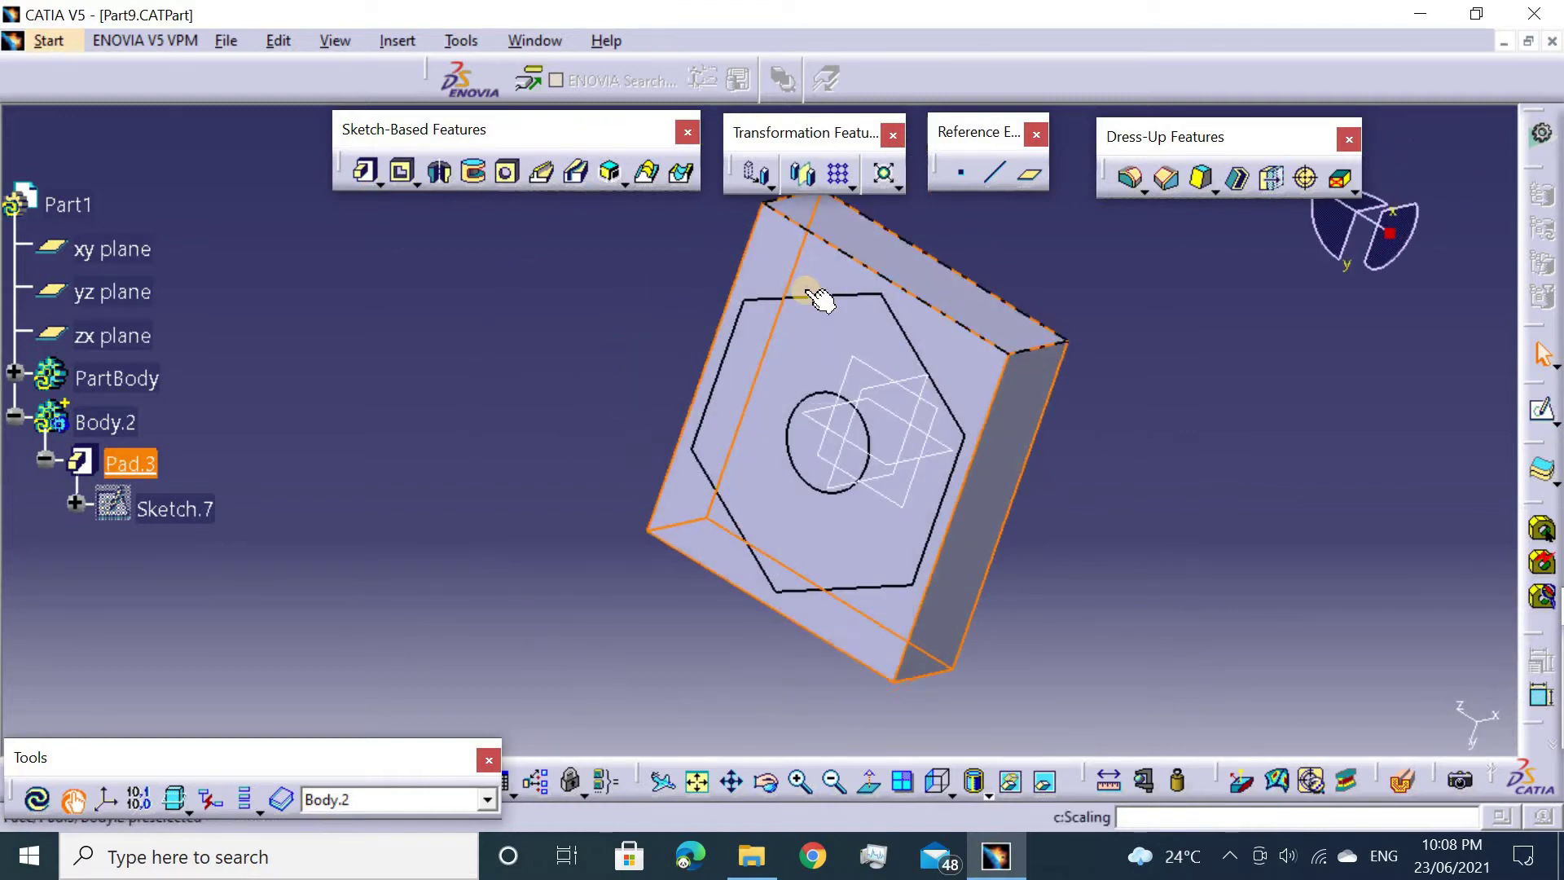
# Sketch the face's square outline on the hexagon face.
pyautogui.click(1538, 408)
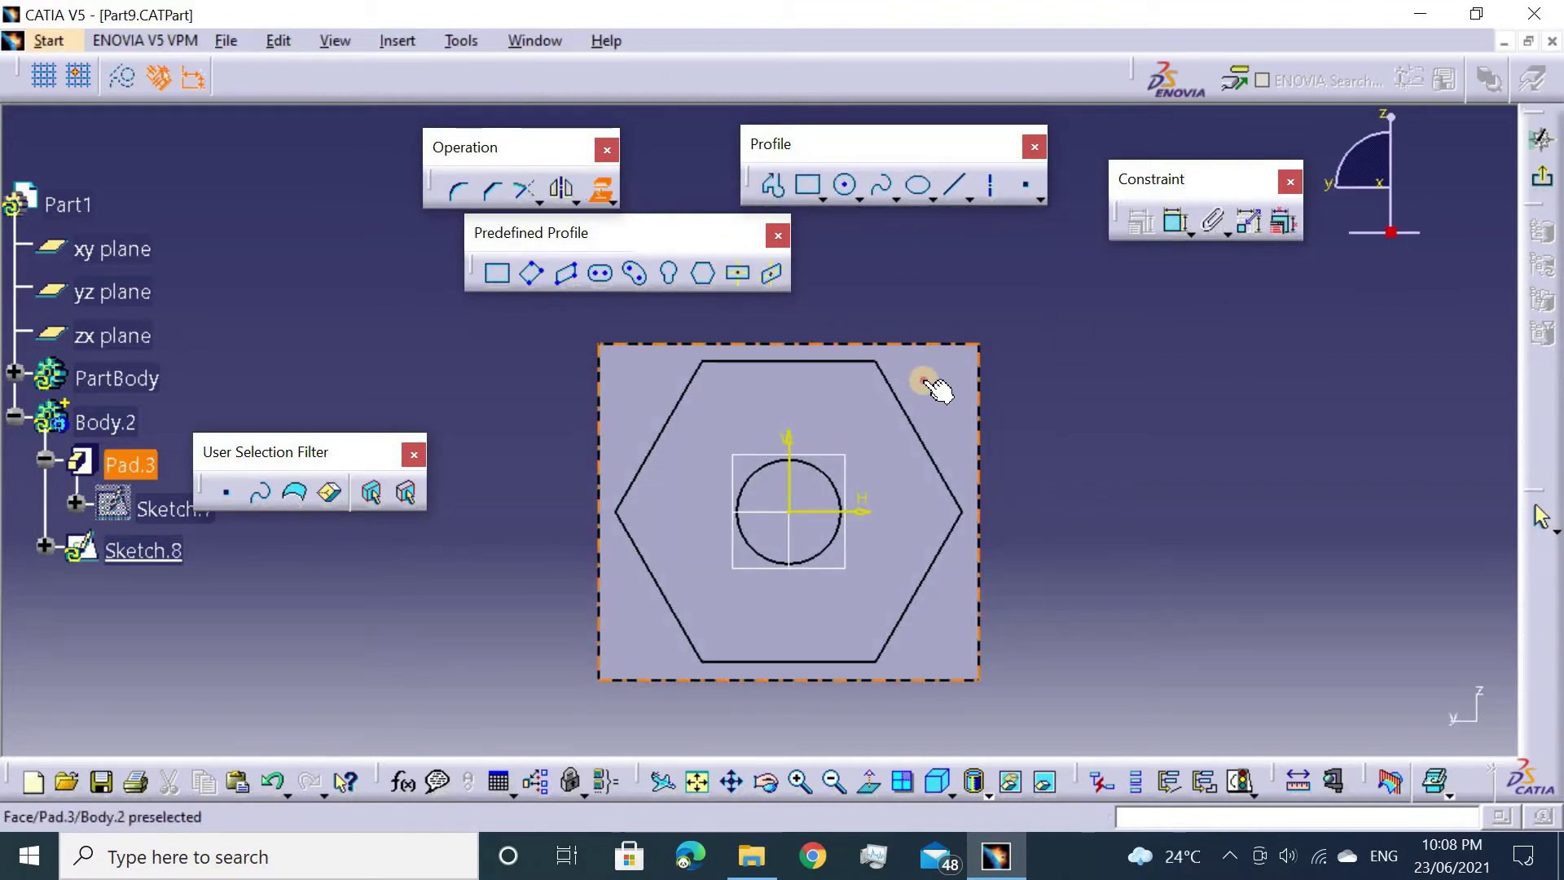
pyautogui.click(927, 380)
pyautogui.click(1542, 517)
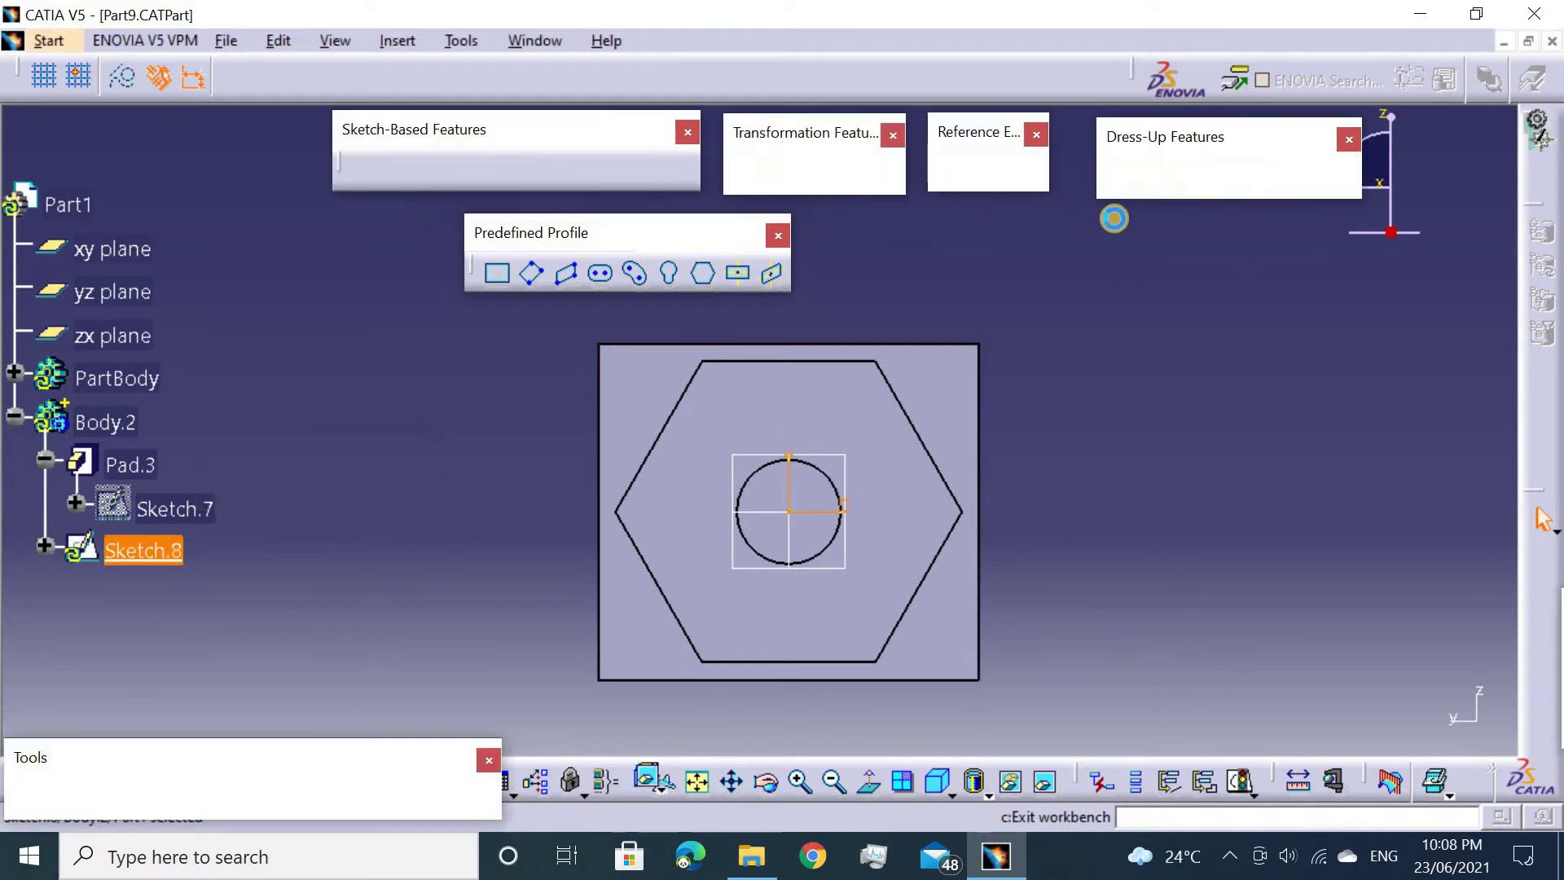
# Pad the new sketch 60 mm as Pad.4.
pyautogui.click(366, 169)
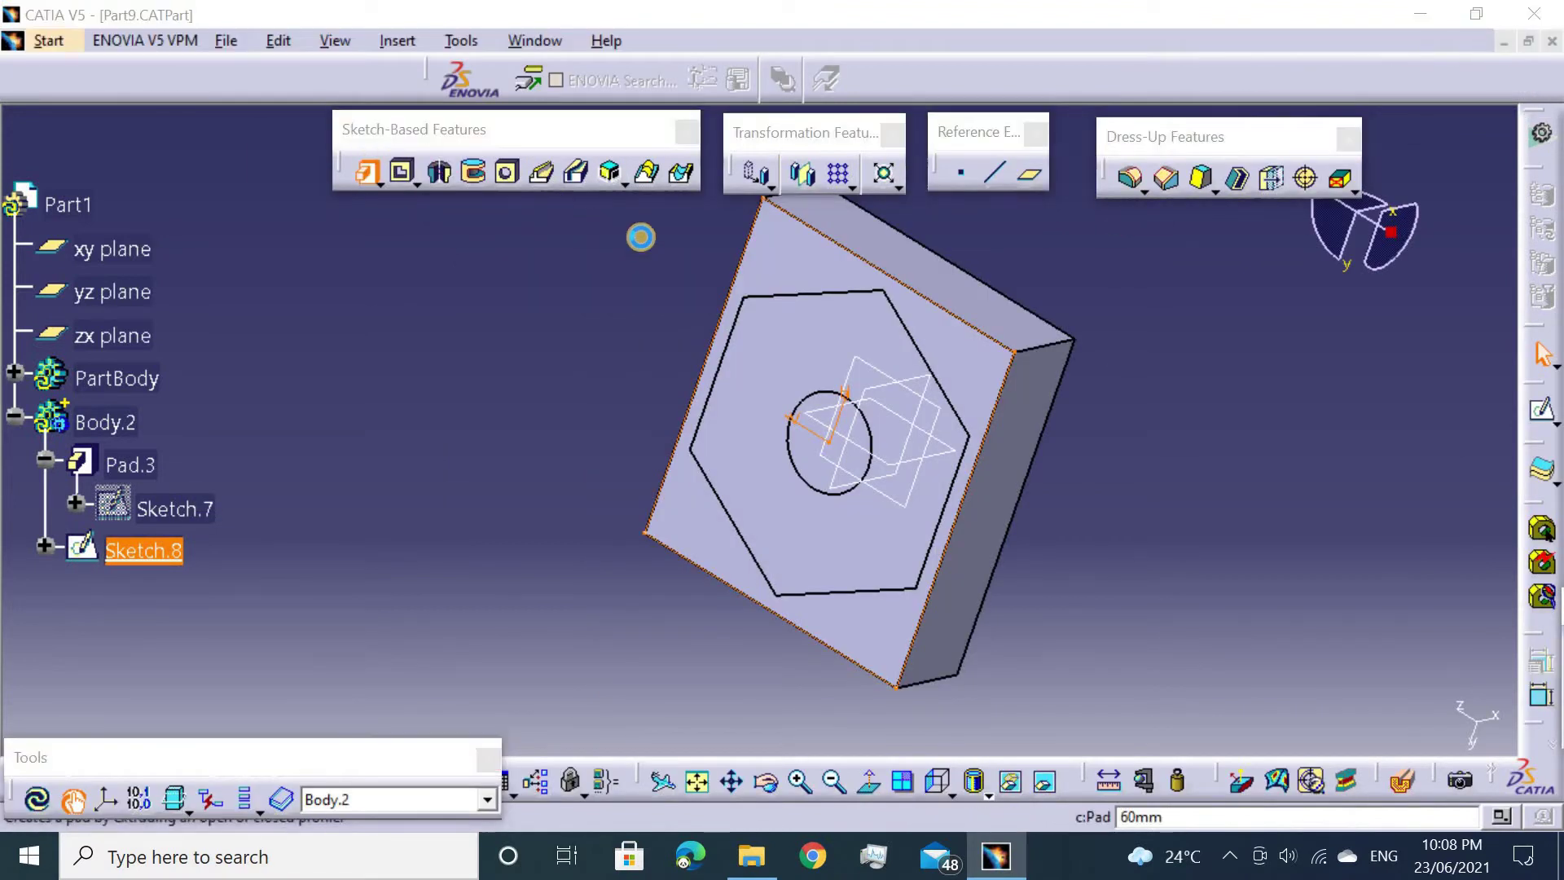
pyautogui.moveTo(653, 384); pyautogui.dragTo(1131, 439, button='middle')
pyautogui.click(1210, 421)
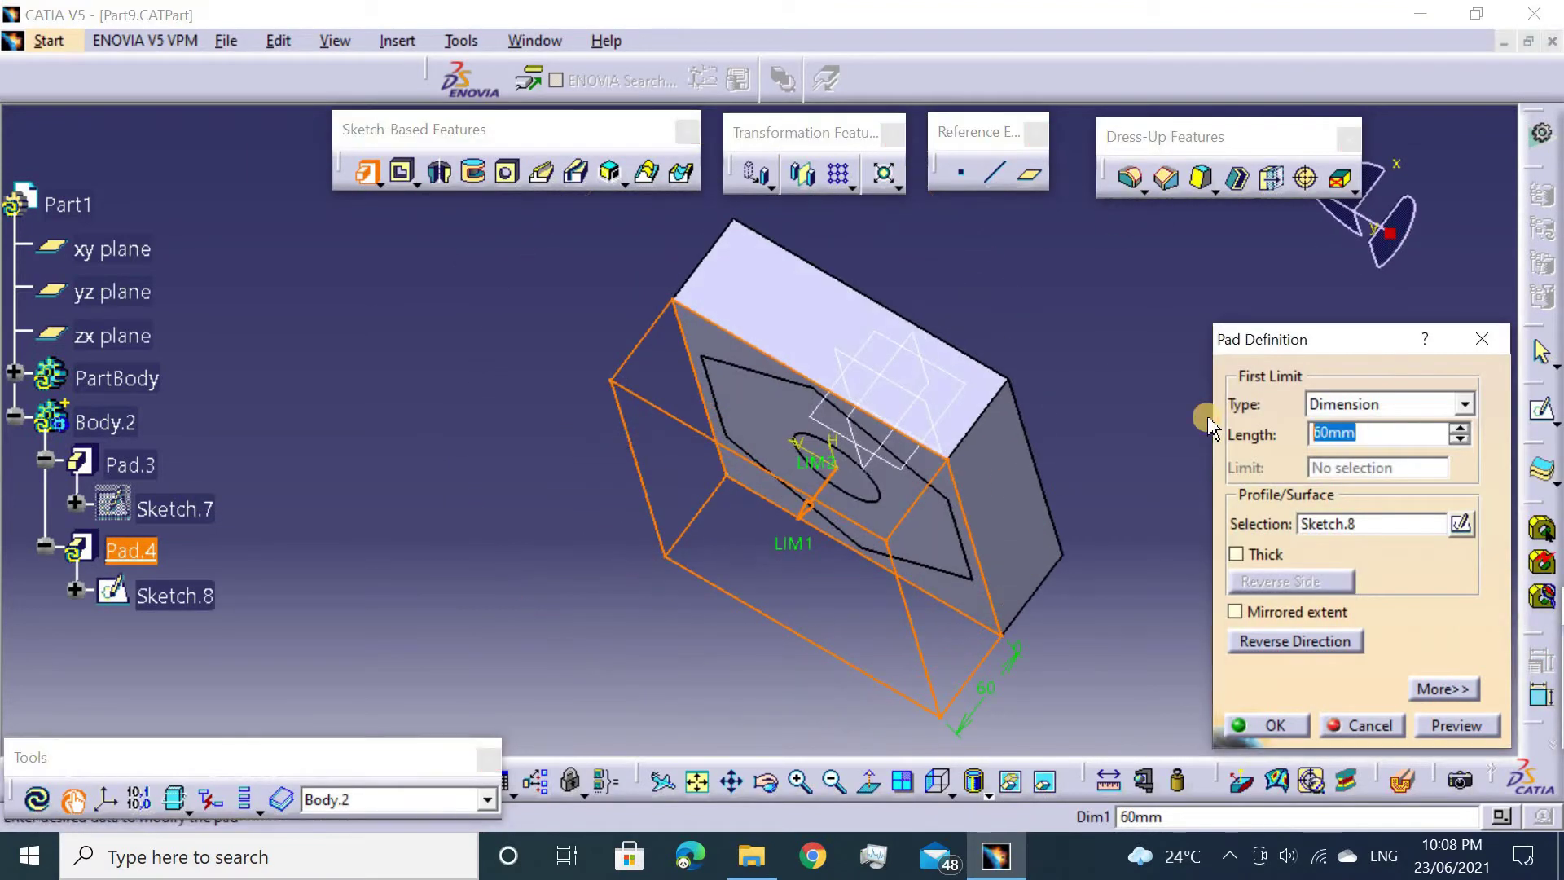
pyautogui.press('Return')
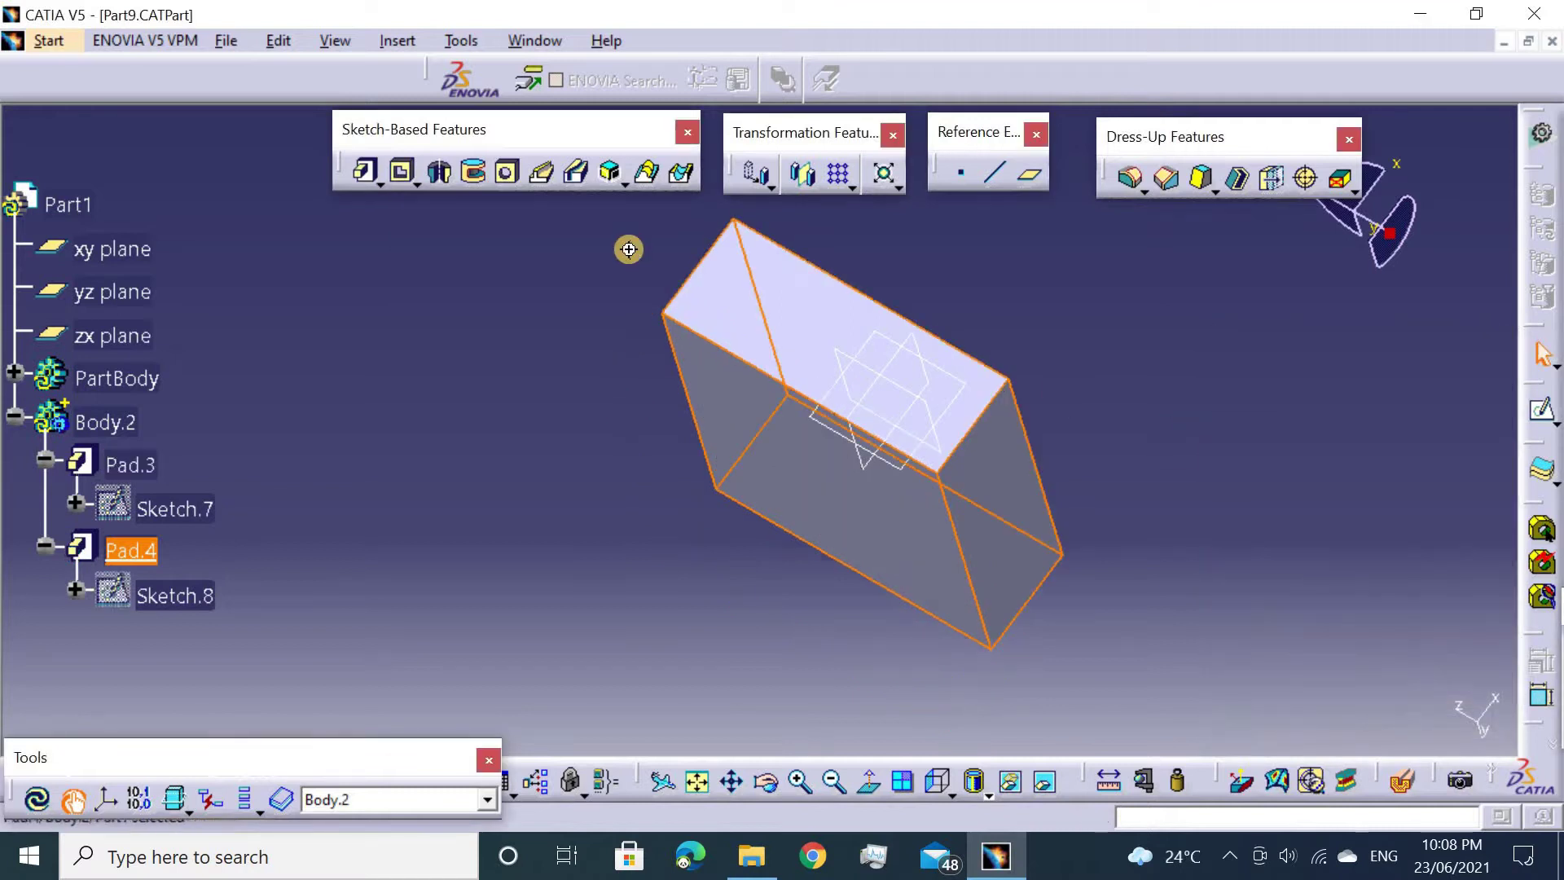
pyautogui.moveTo(628, 247)
pyautogui.mouseDown(button='middle')
pyautogui.moveTo(467, 464)
pyautogui.moveTo(373, 452)
pyautogui.mouseUp(button='middle')
pyautogui.rightClick(114, 422)
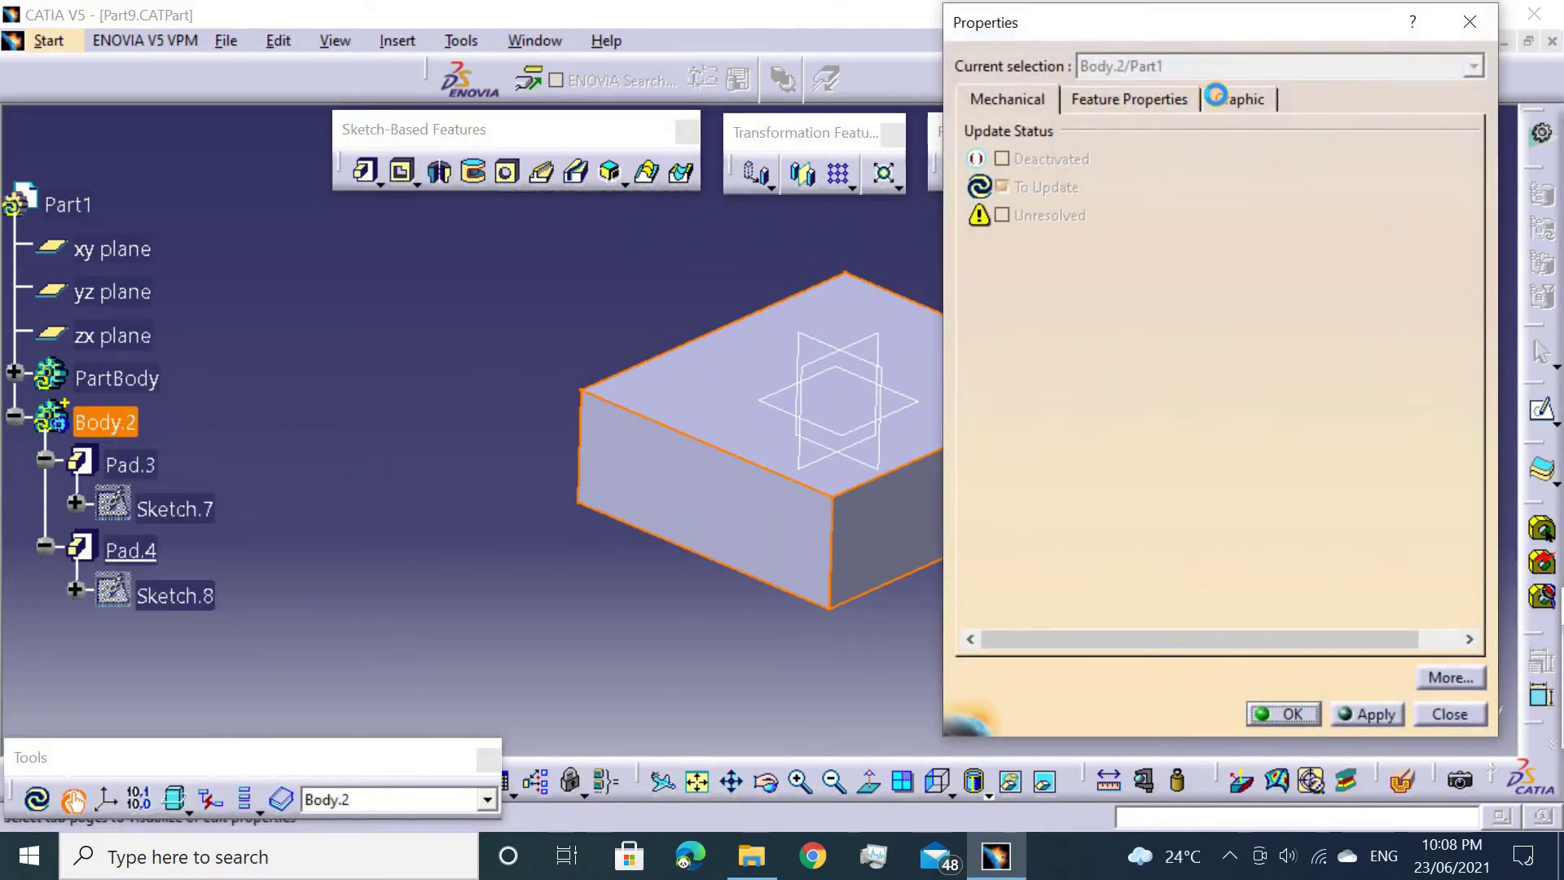
# Set Body.2's transparency to 211 so the nut shows through.
pyautogui.click(1215, 97)
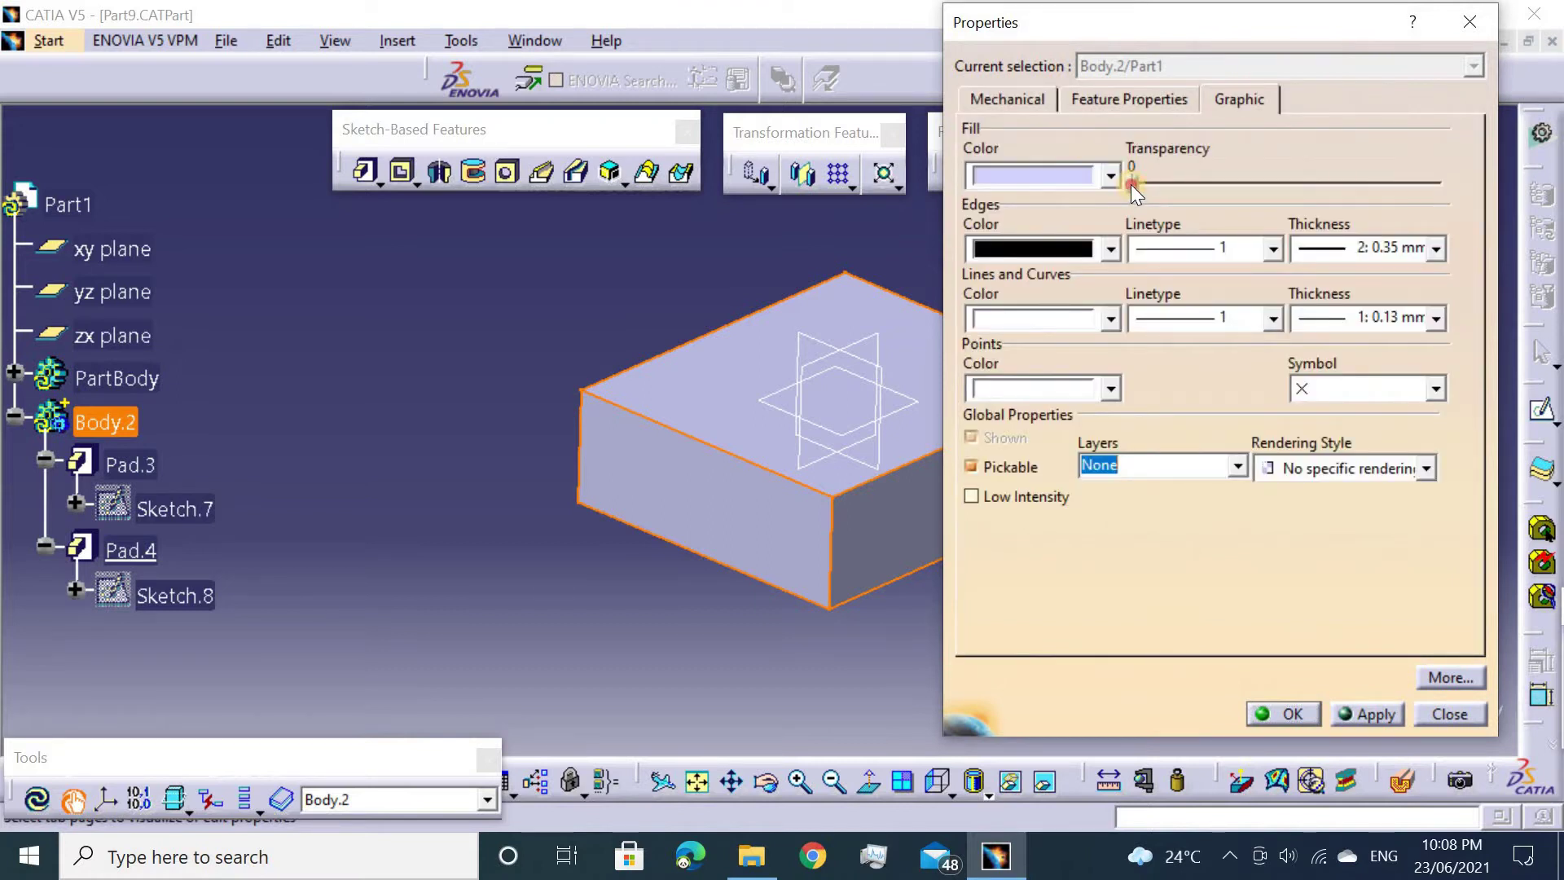
pyautogui.moveTo(1132, 186); pyautogui.dragTo(1309, 186)
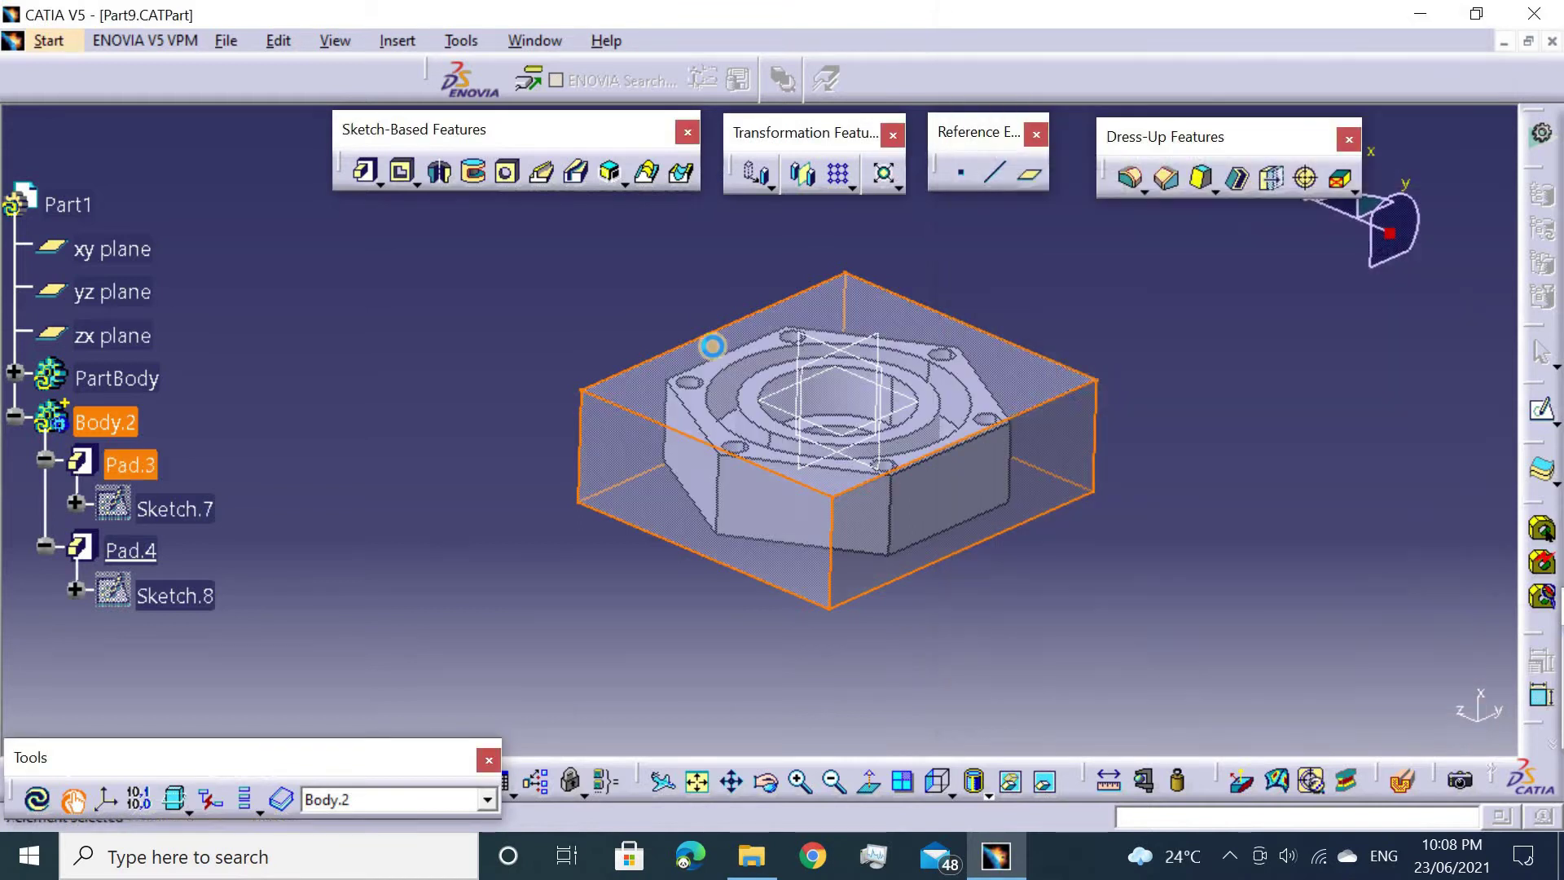
pyautogui.moveTo(715, 345); pyautogui.dragTo(743, 461, button='middle')
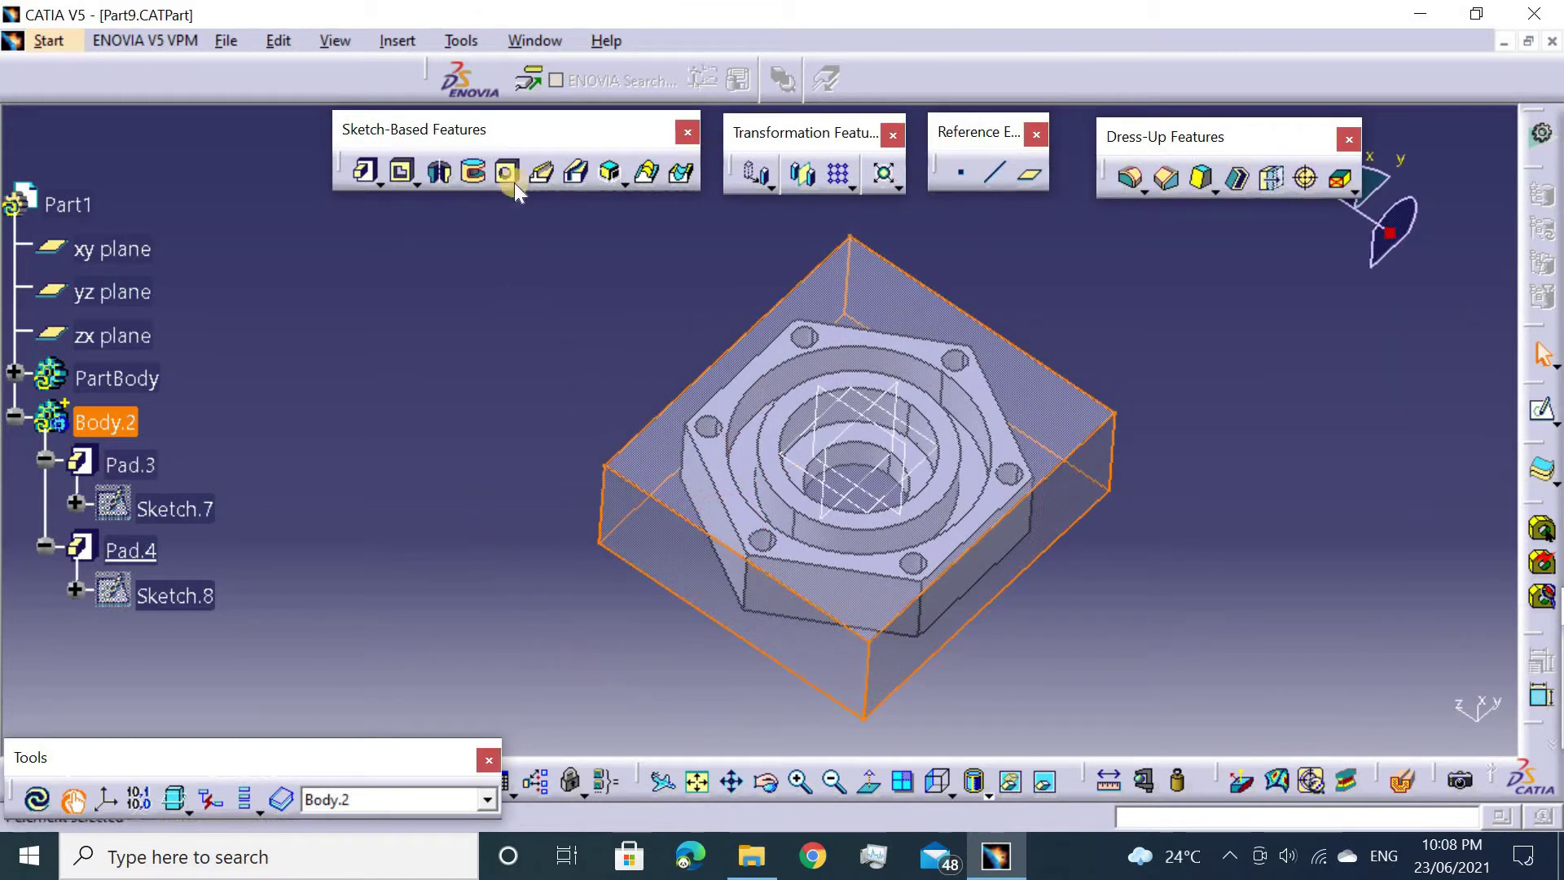
# Start a new axis system via Insert > Axis System.
pyautogui.click(416, 39)
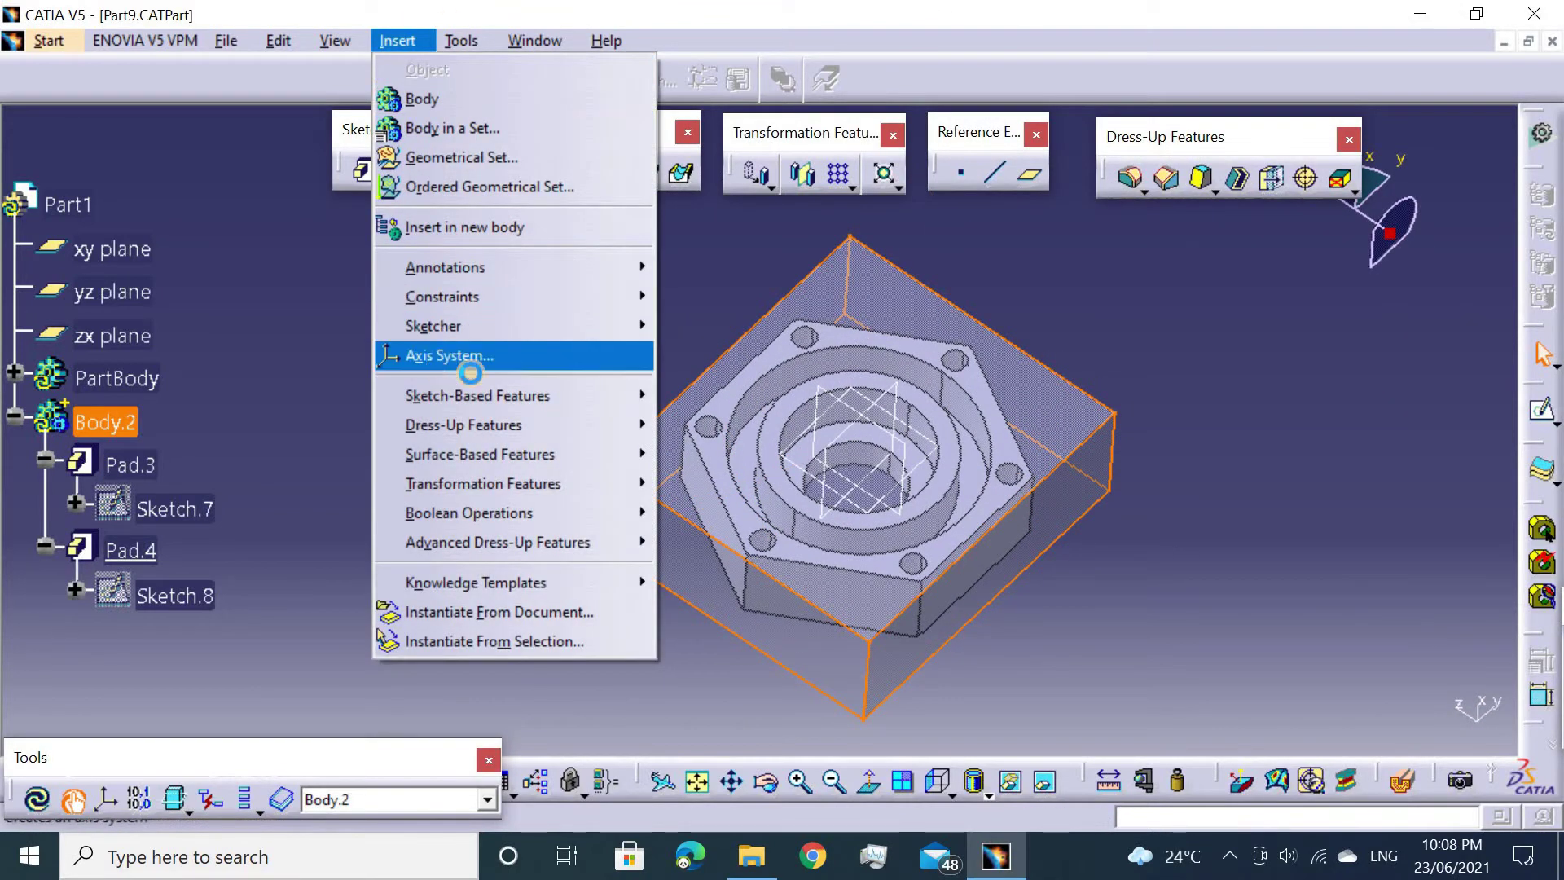
pyautogui.click(440, 356)
pyautogui.moveTo(559, 359); pyautogui.dragTo(556, 413, button='middle')
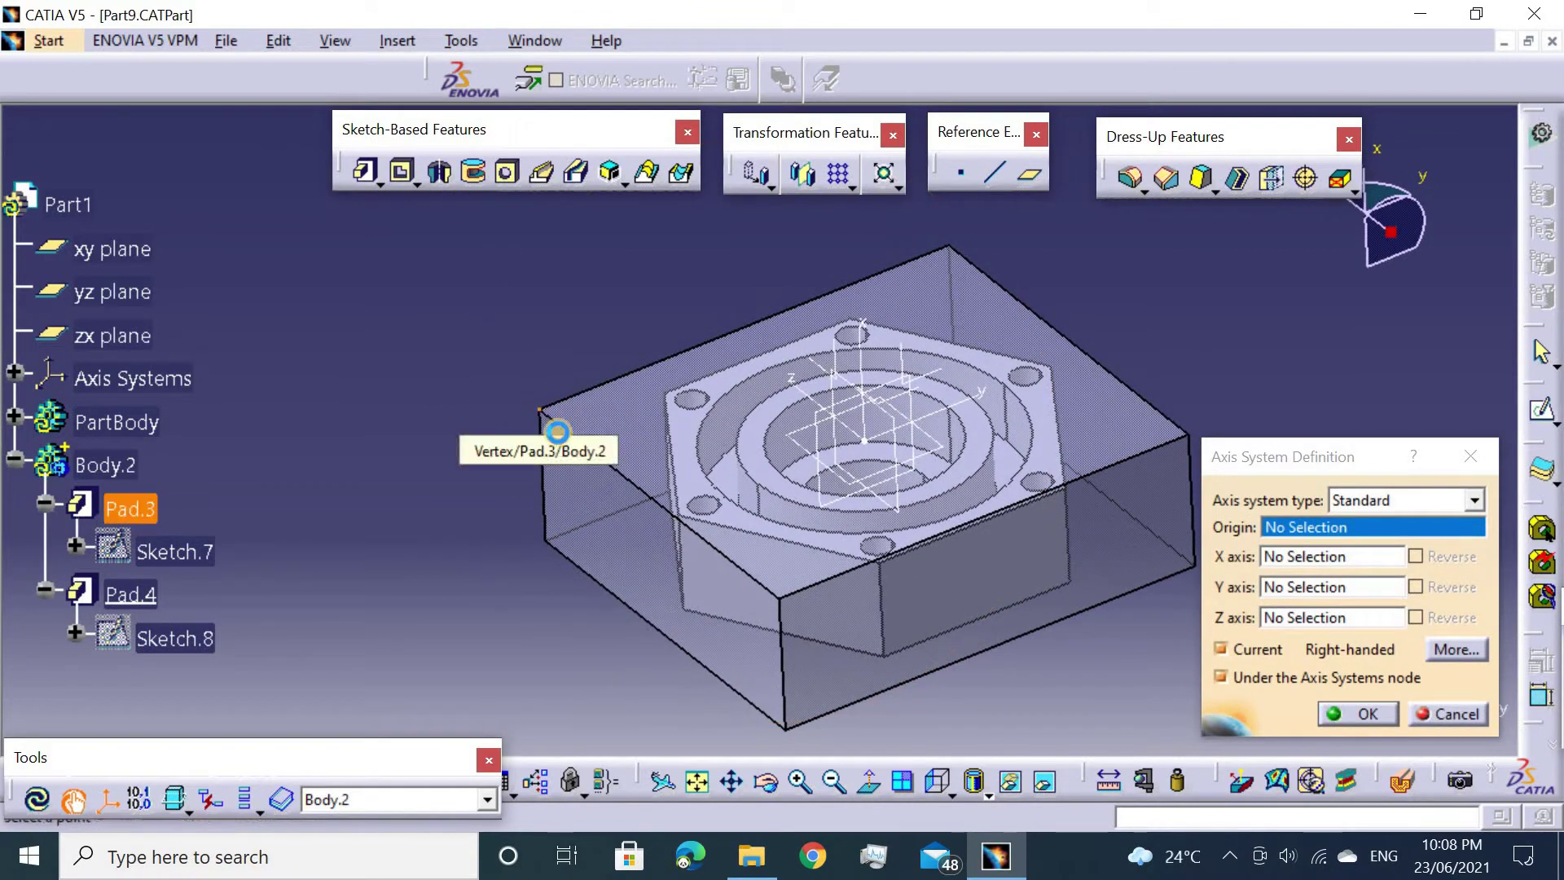
# Create an axis system with origin at the block corner and X along an edge.
pyautogui.click(542, 411)
pyautogui.click(603, 457)
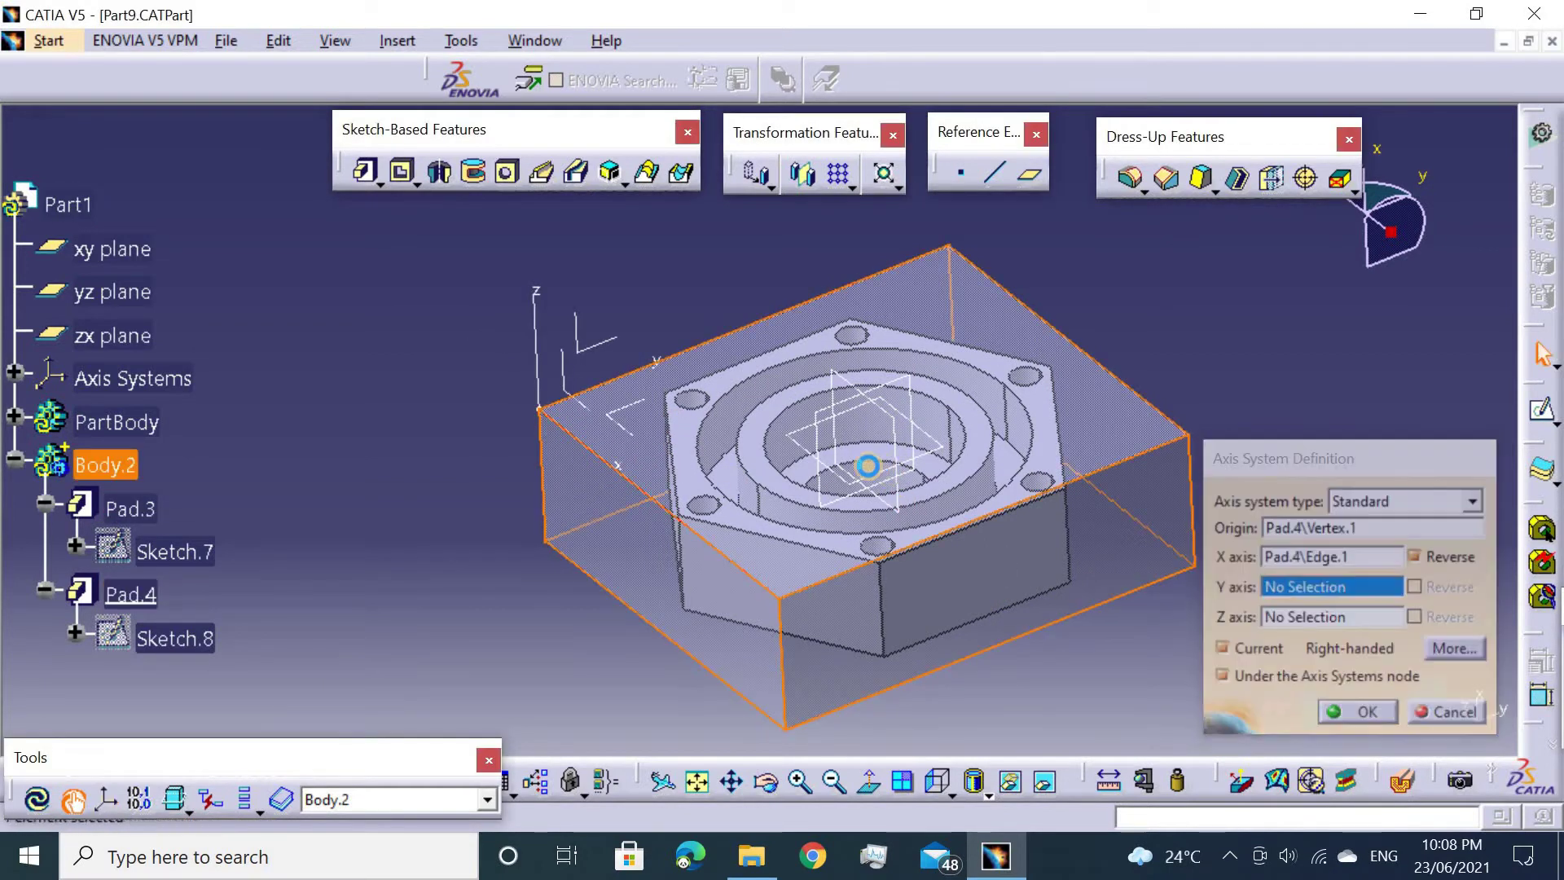
pyautogui.press('Return')
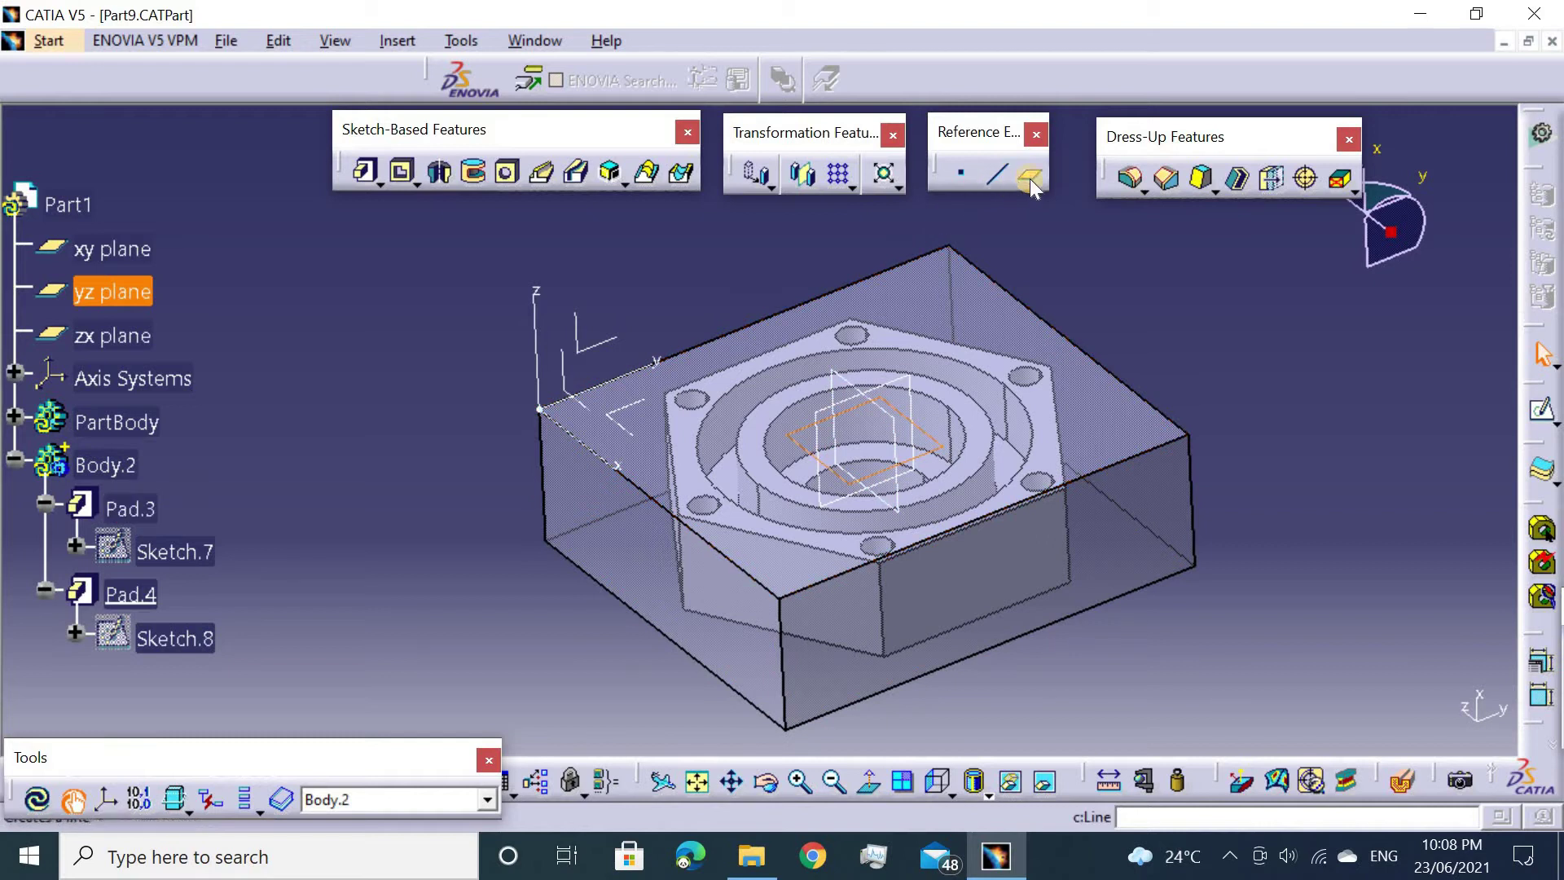
# Create Plane.1 offset 20 mm from the yz plane.
pyautogui.click(1031, 179)
pyautogui.moveTo(750, 443); pyautogui.dragTo(803, 349, button='middle')
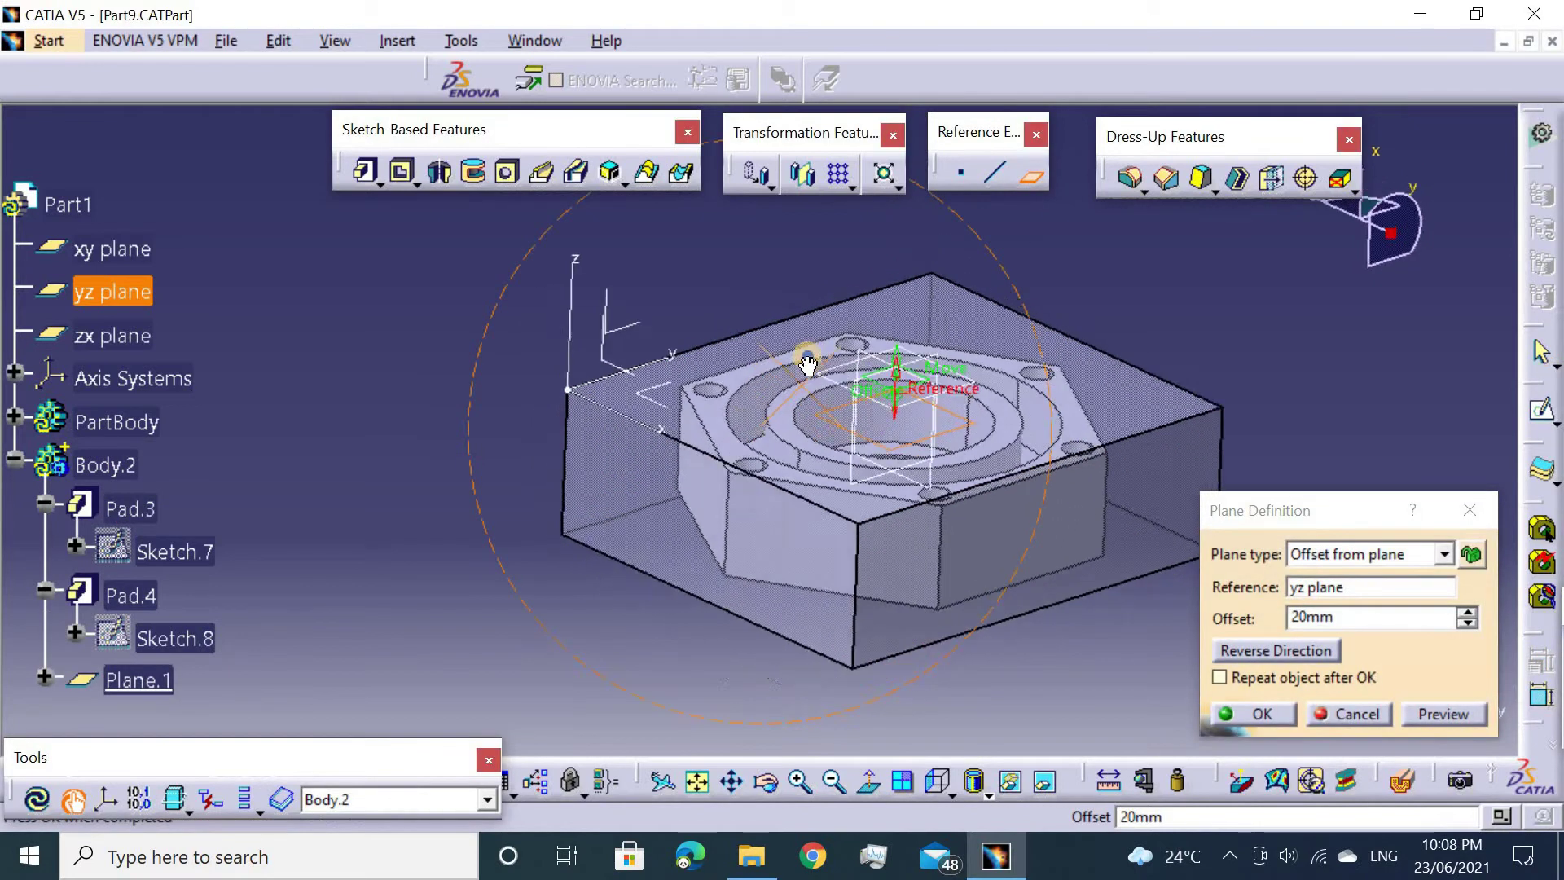
pyautogui.doubleClick(1330, 618)
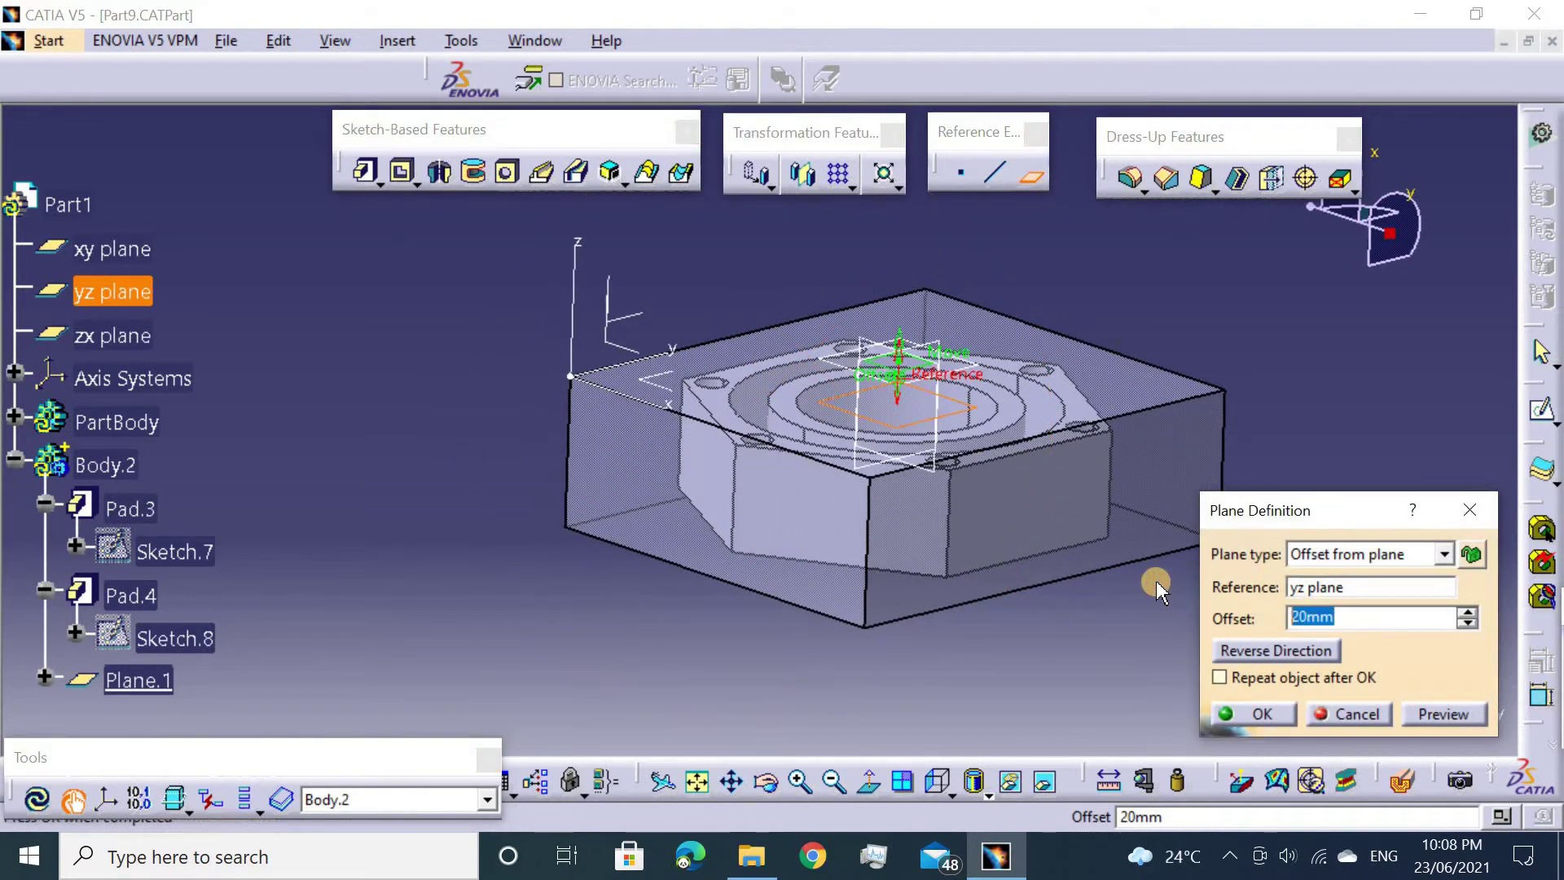
pyautogui.write('30')
pyautogui.press('Return')
pyautogui.moveTo(943, 412)
pyautogui.mouseDown(button='middle')
pyautogui.moveTo(999, 462)
pyautogui.moveTo(969, 440)
pyautogui.mouseUp(button='middle')
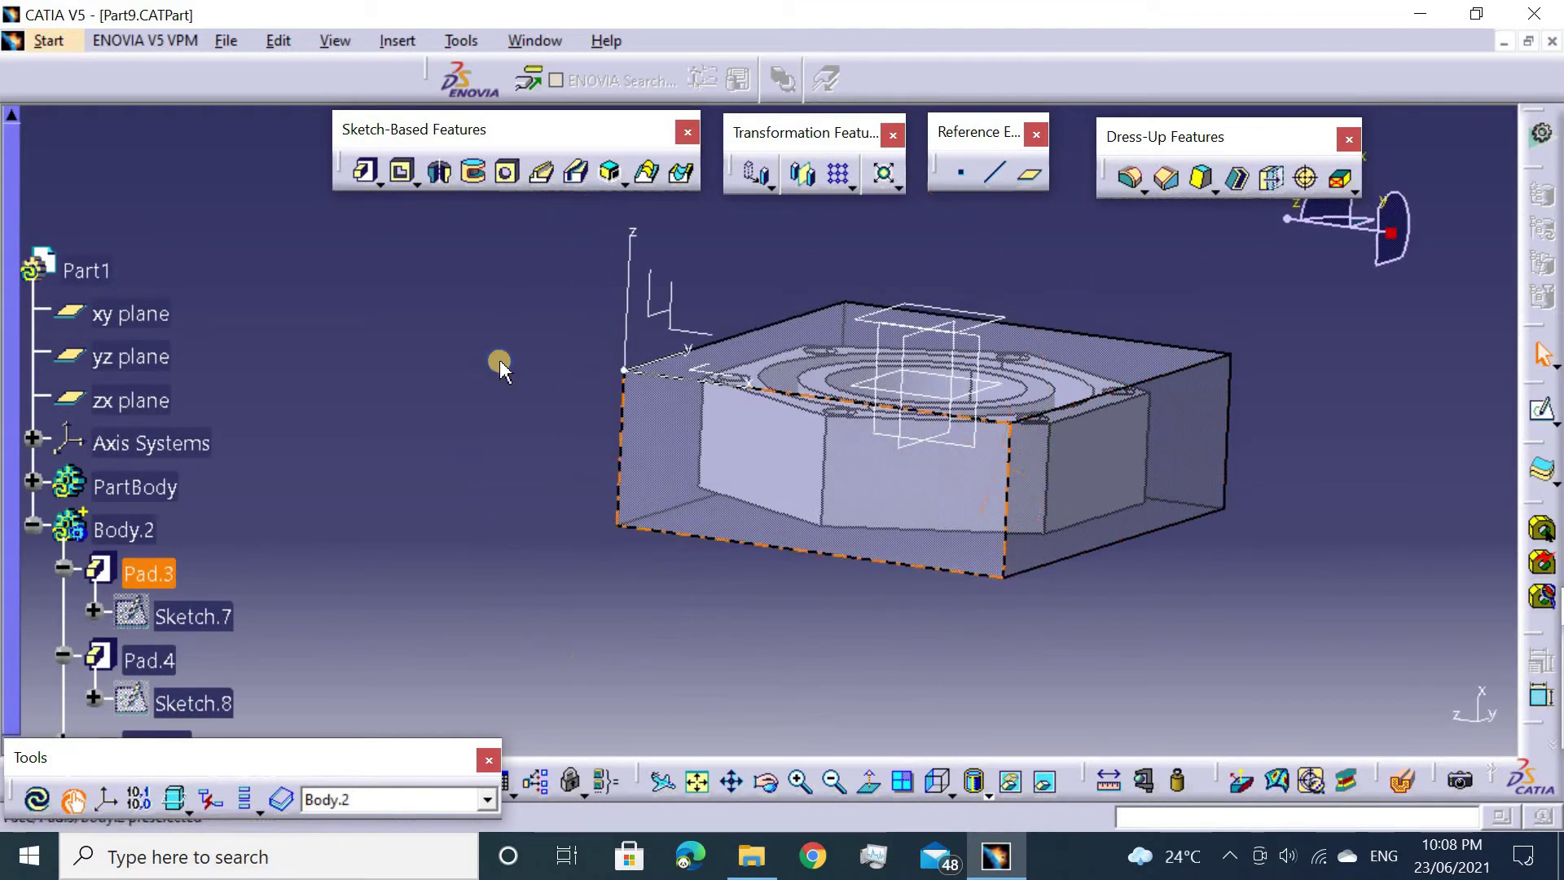
# Switch to Prismatic Machining and edit Part Operation.1's machine selection.
pyautogui.click(27, 527)
pyautogui.click(47, 42)
pyautogui.moveTo(93, 217)
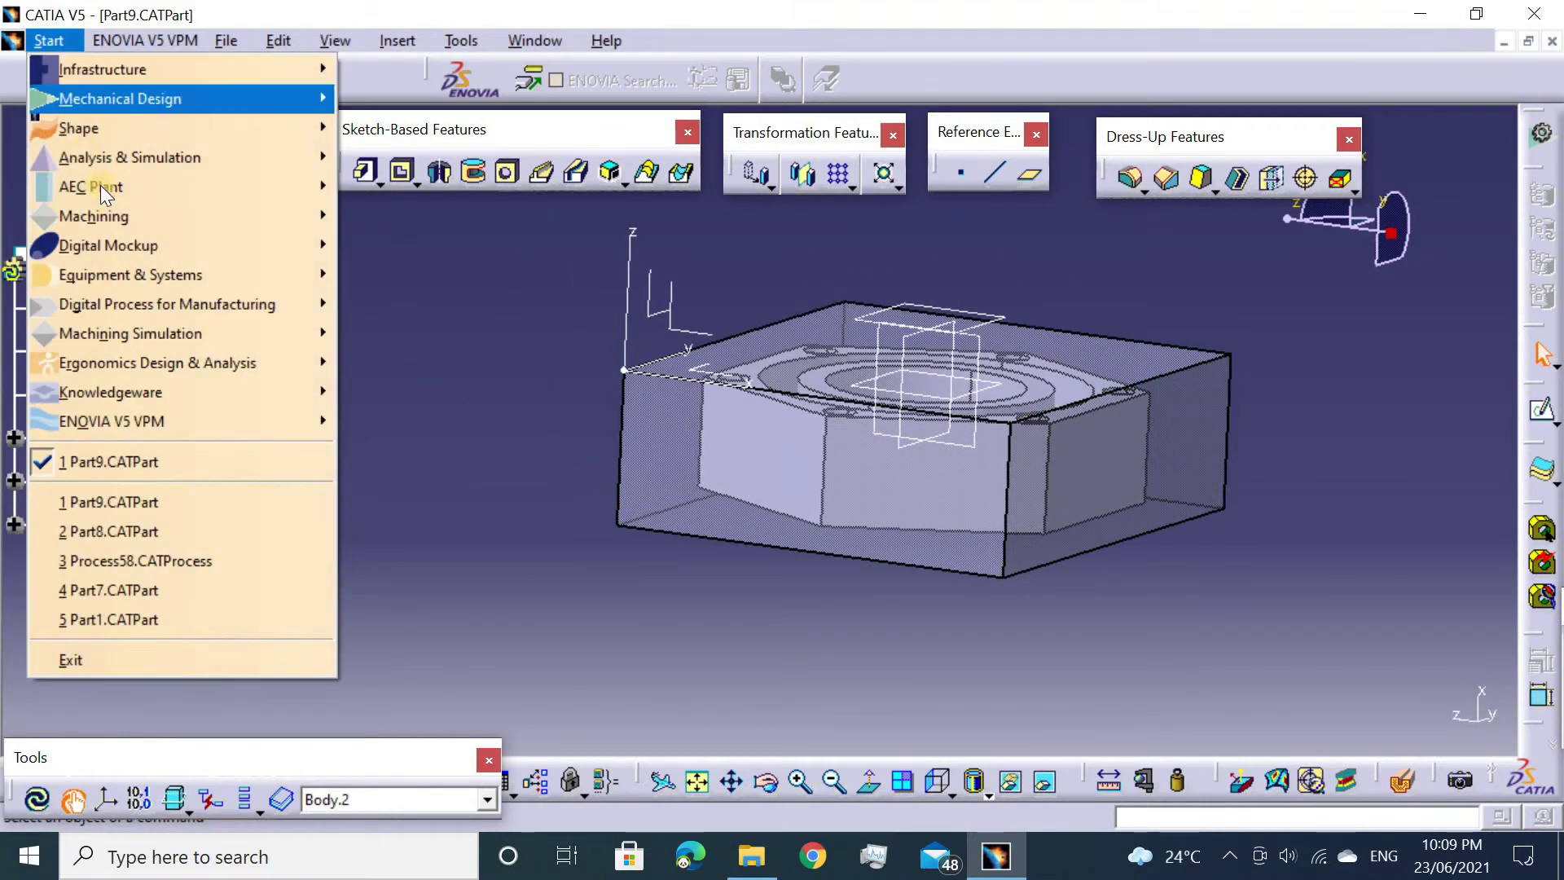
pyautogui.click(402, 245)
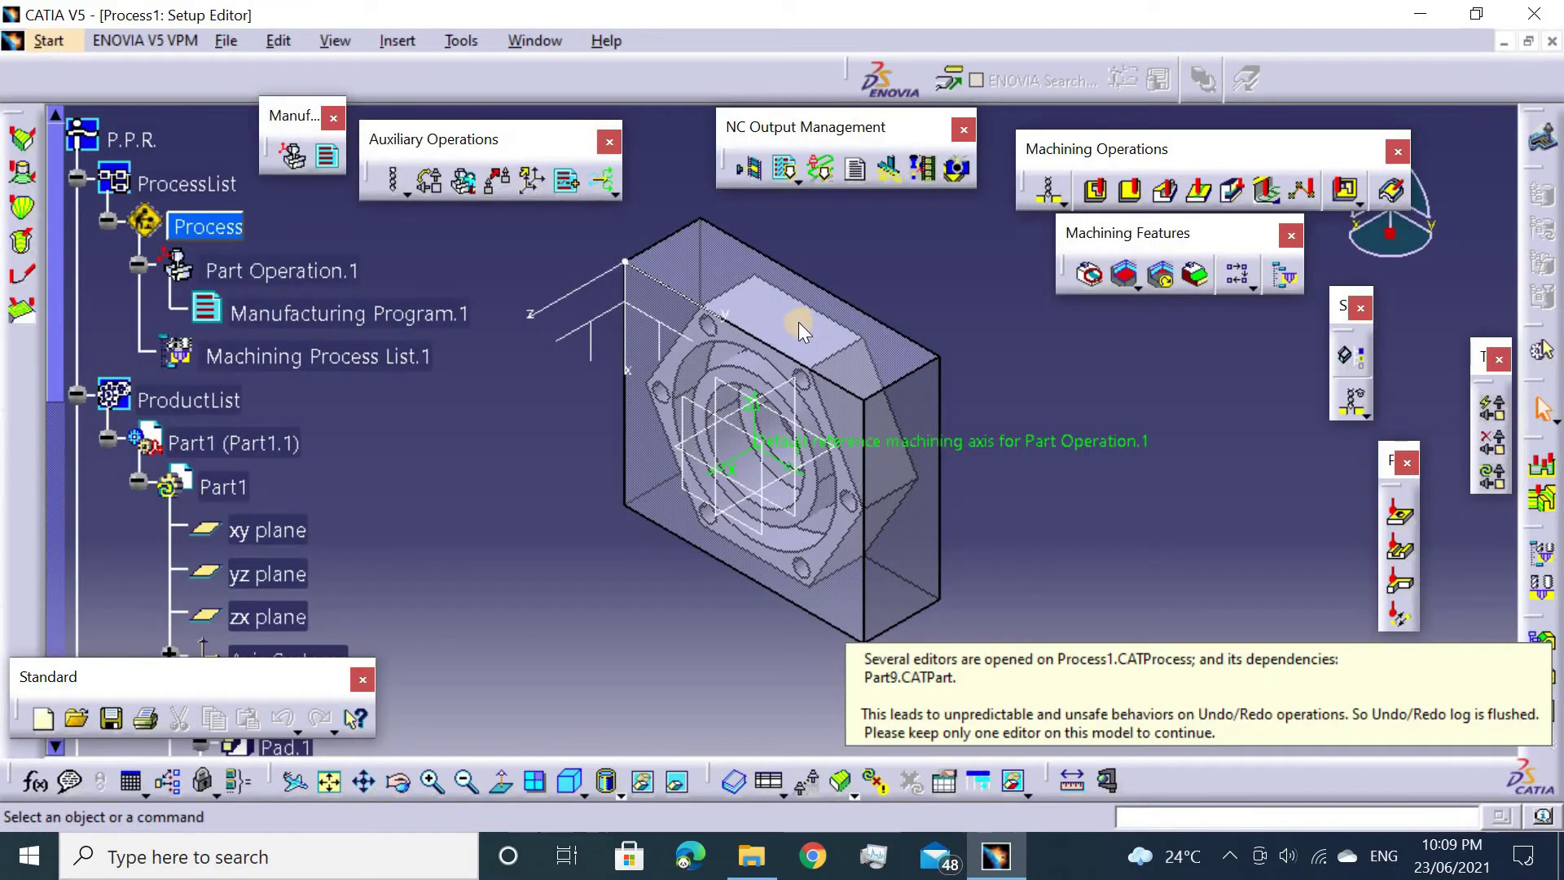
pyautogui.moveTo(880, 352); pyautogui.dragTo(854, 384, button='middle')
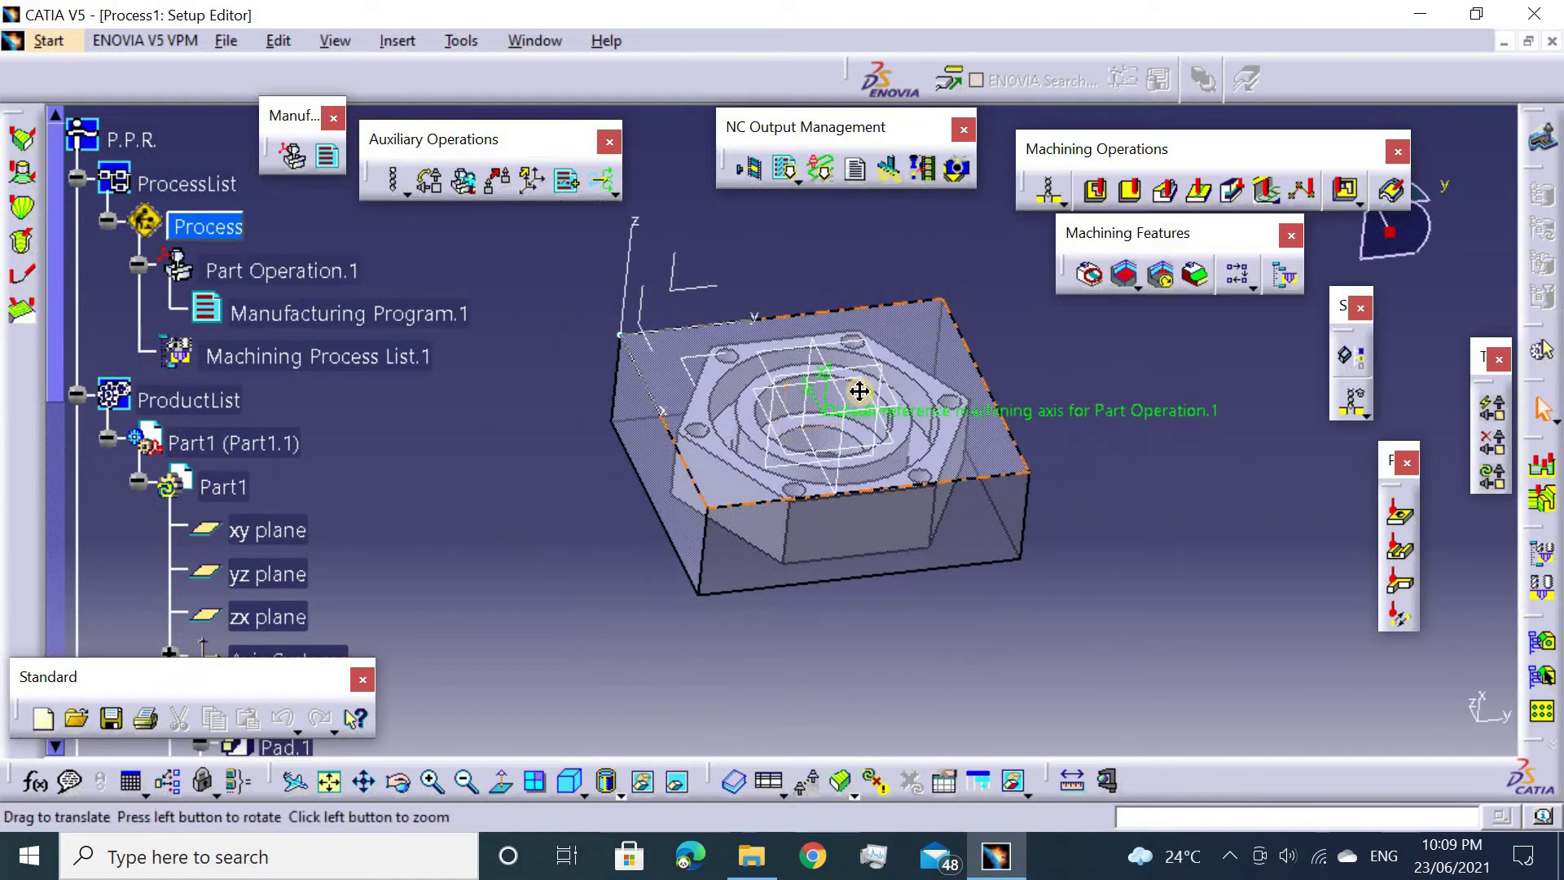
pyautogui.doubleClick(262, 277)
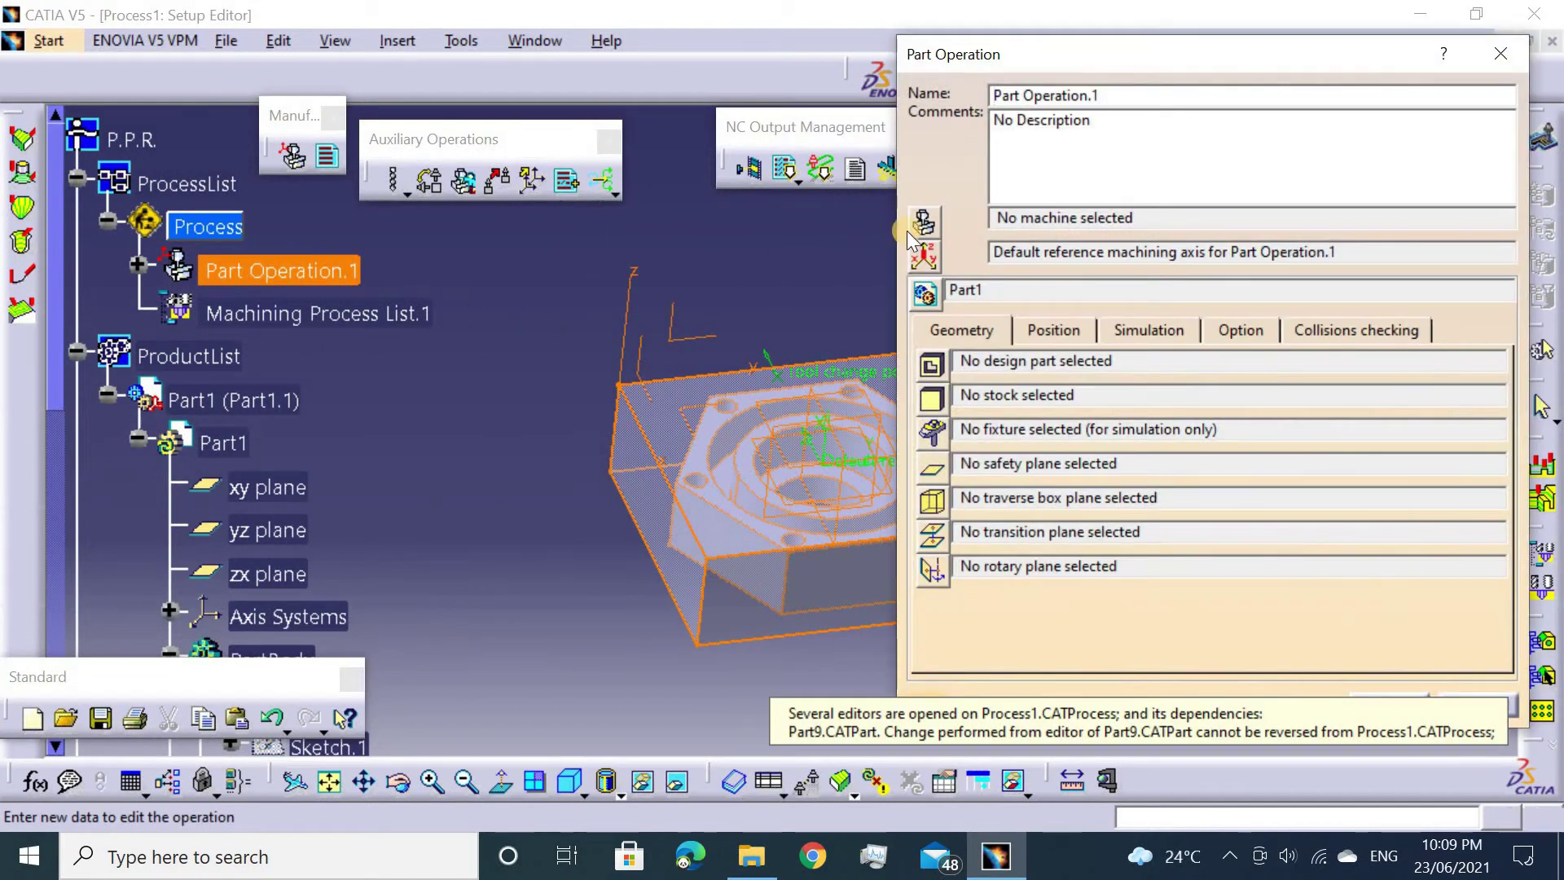
pyautogui.click(909, 233)
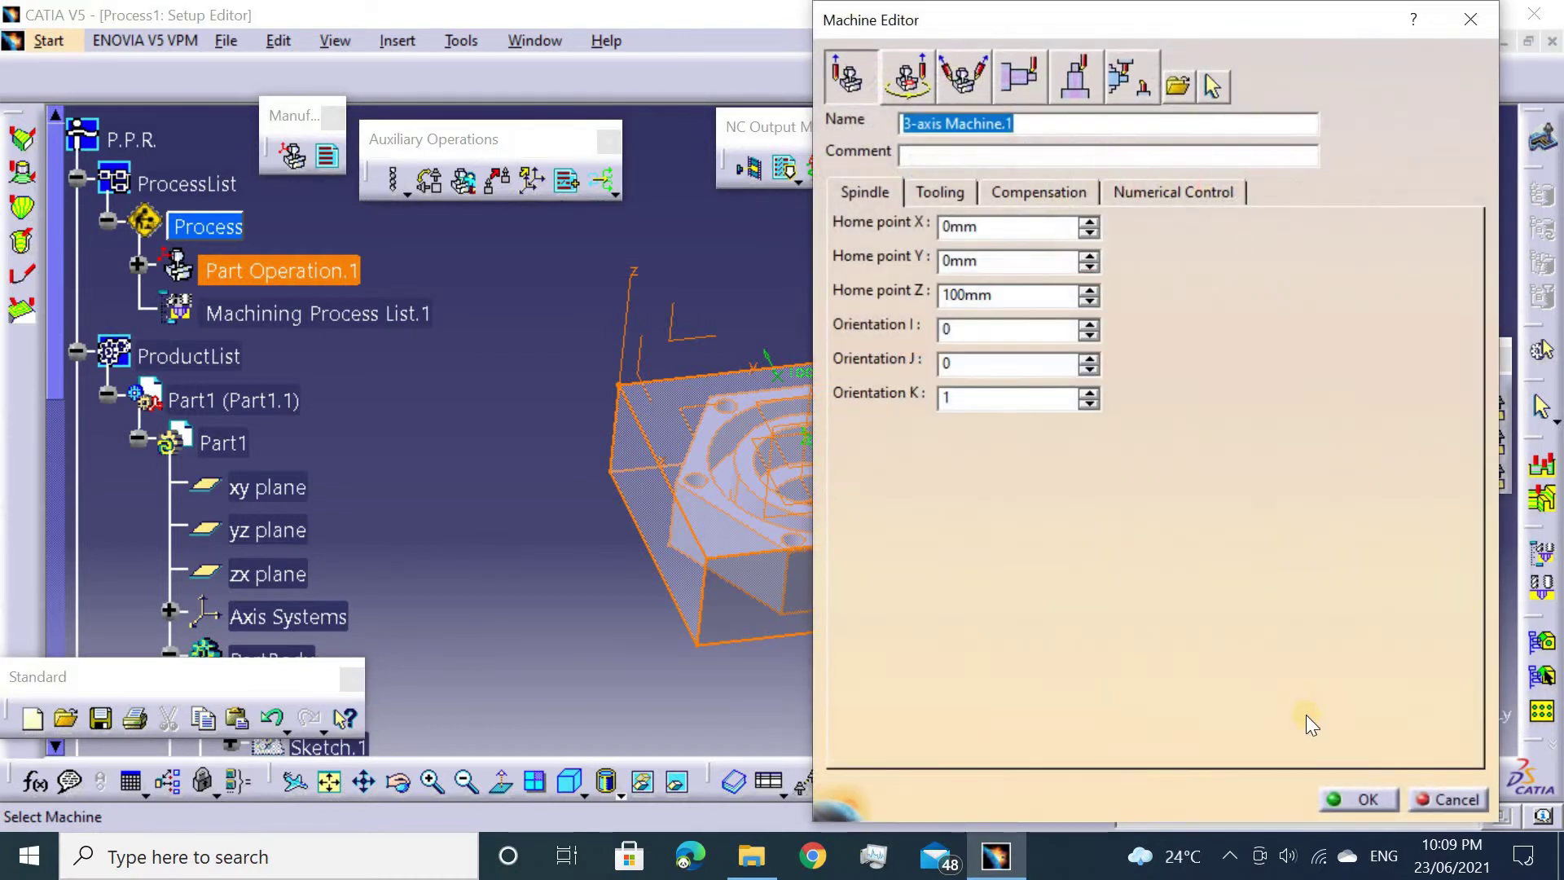
# Accept the 3-axis machine and use the corner axis system as machining axis.
pyautogui.click(1358, 799)
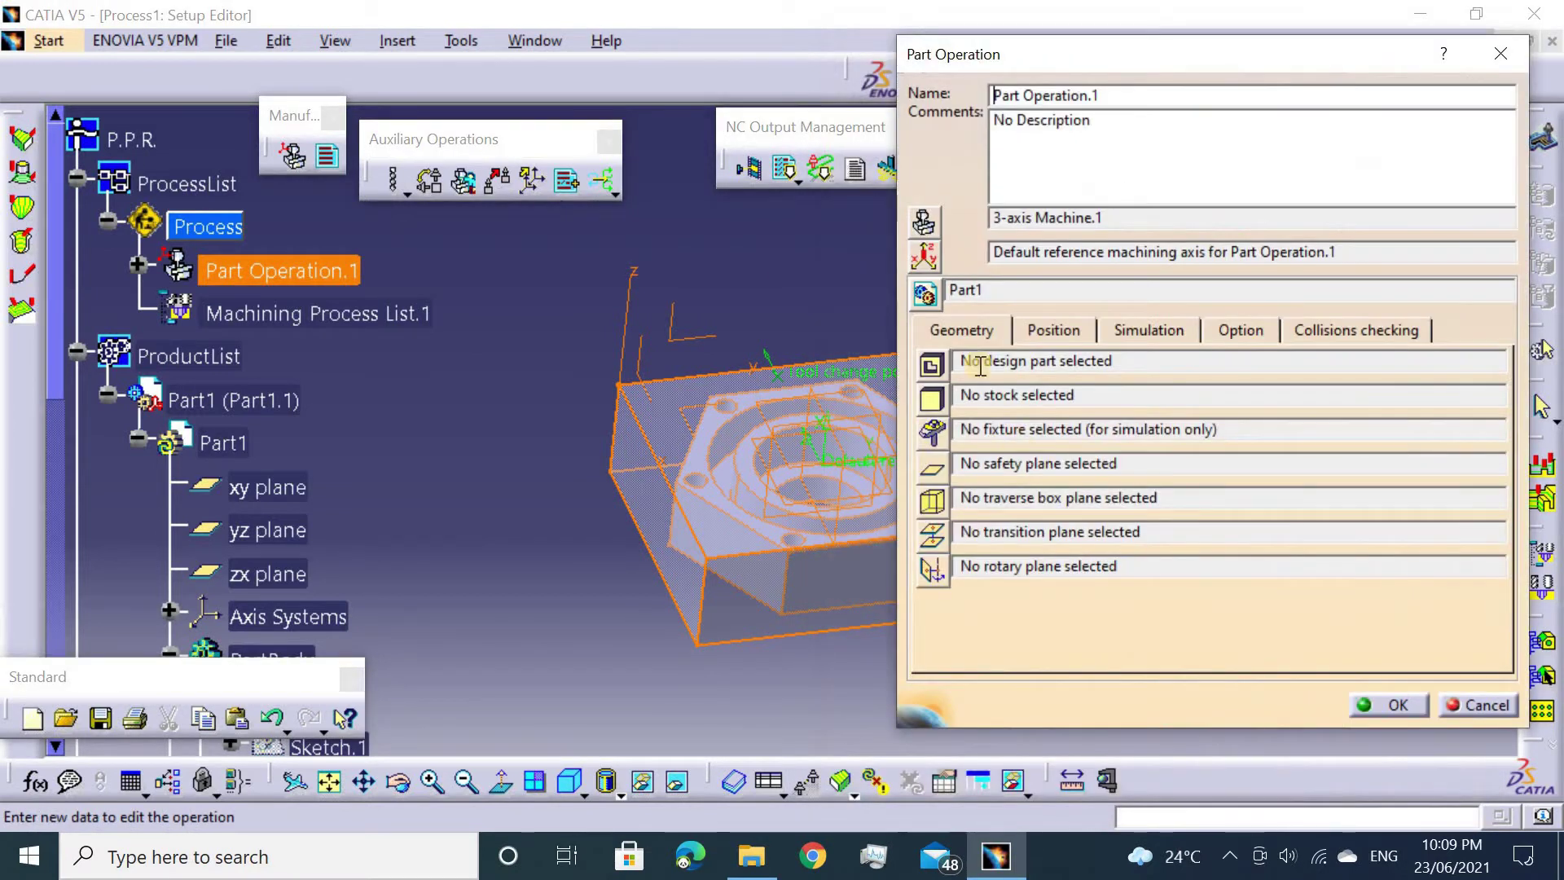
pyautogui.click(935, 256)
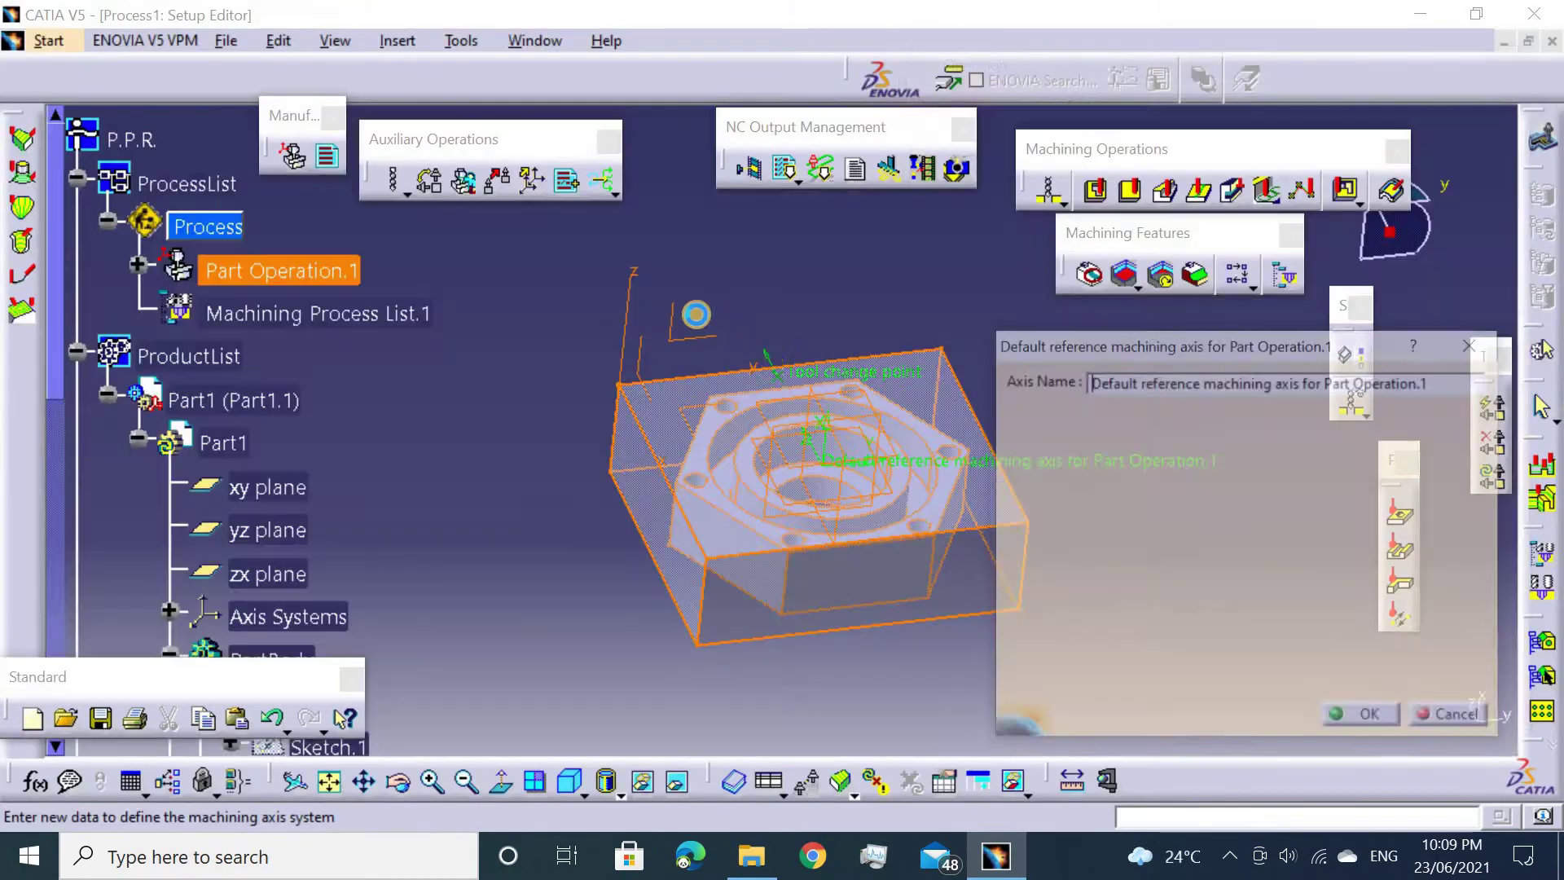
pyautogui.click(1314, 481)
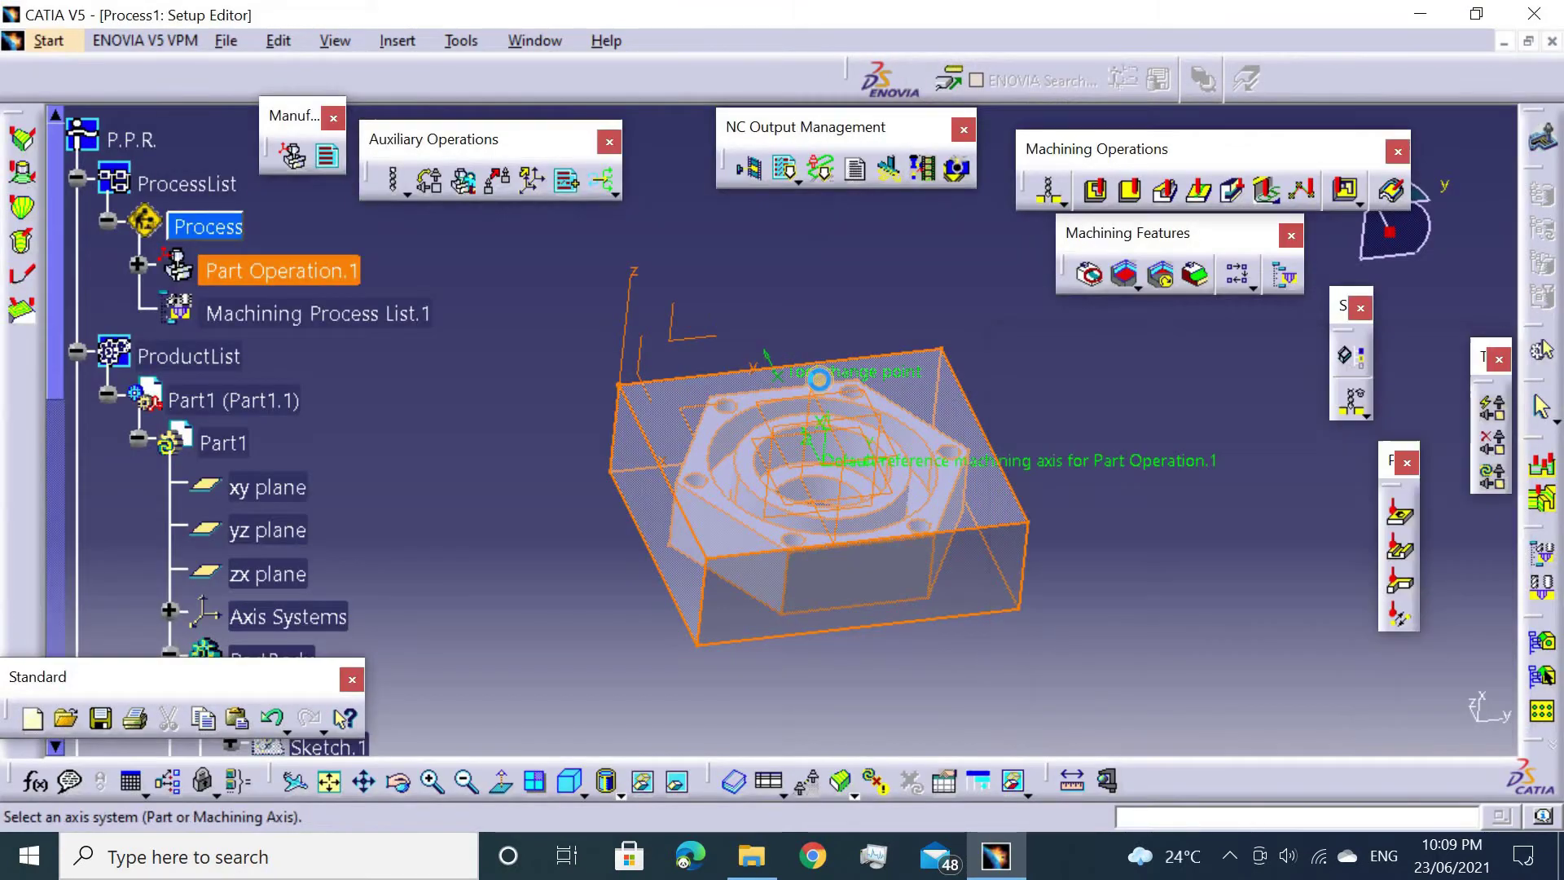
pyautogui.click(628, 324)
pyautogui.click(1371, 722)
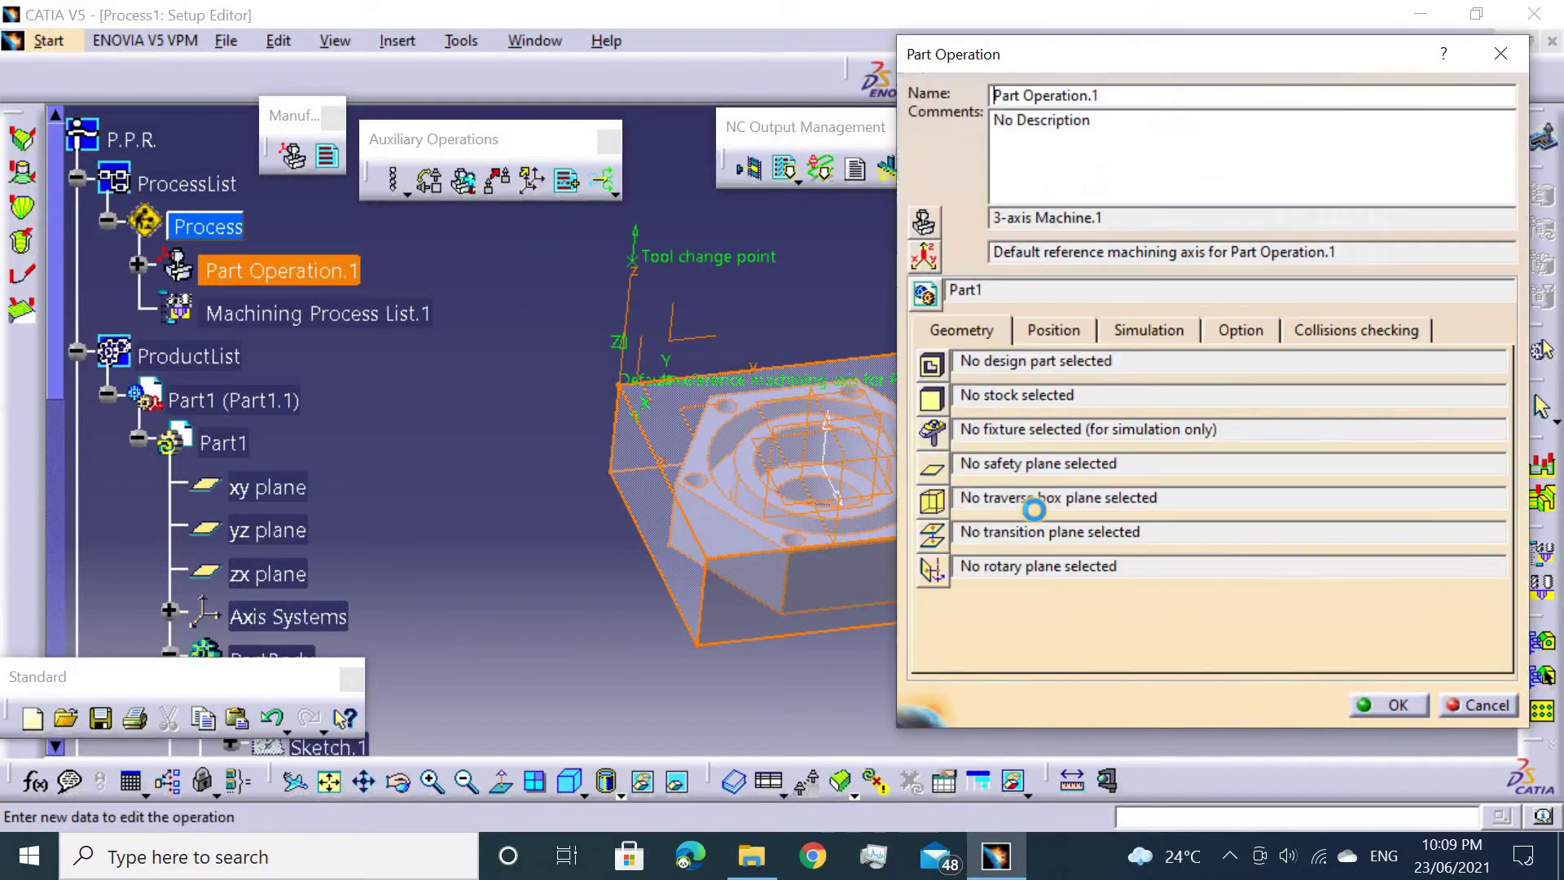
# Set PartBody as the design part and Body.2 as the stock.
pyautogui.click(930, 365)
pyautogui.scroll(-3, 375, 456)
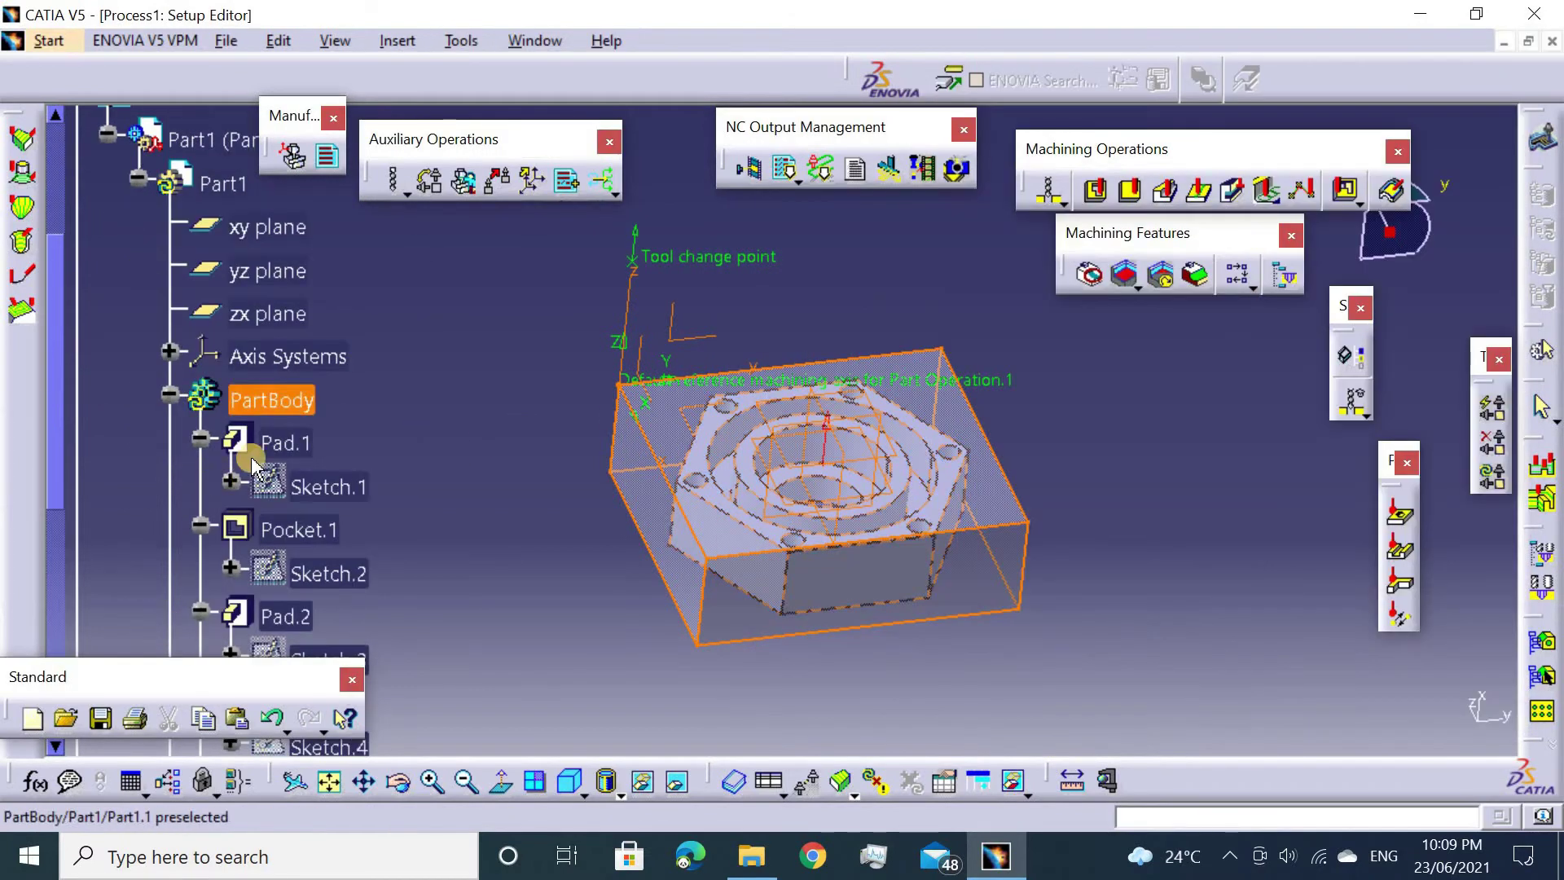
pyautogui.click(295, 400)
pyautogui.doubleClick(527, 412)
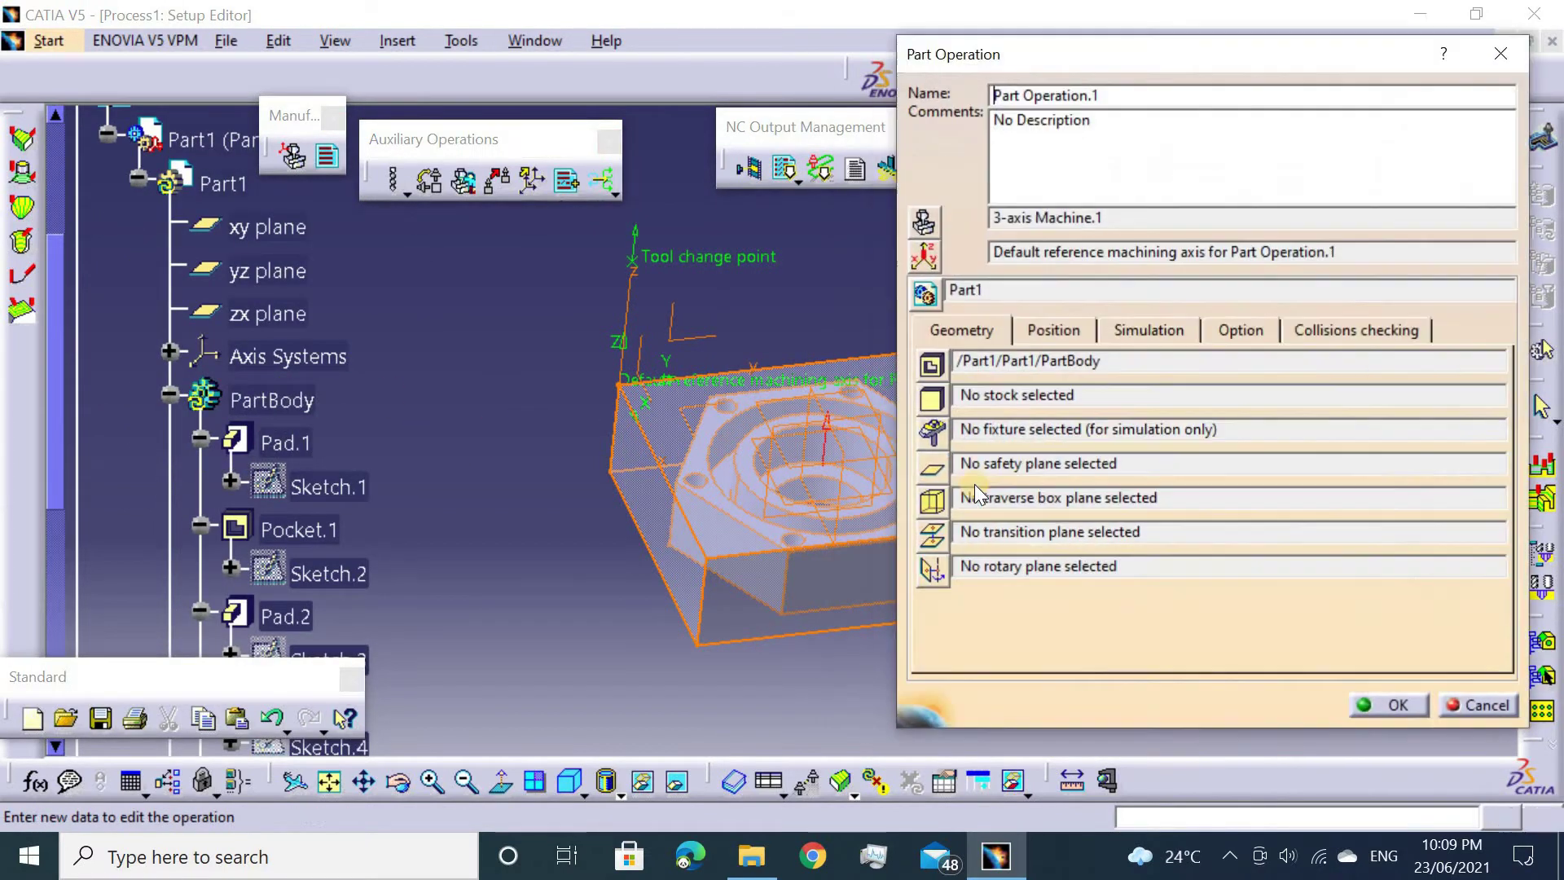
pyautogui.click(928, 494)
pyautogui.scroll(-5, 226, 478)
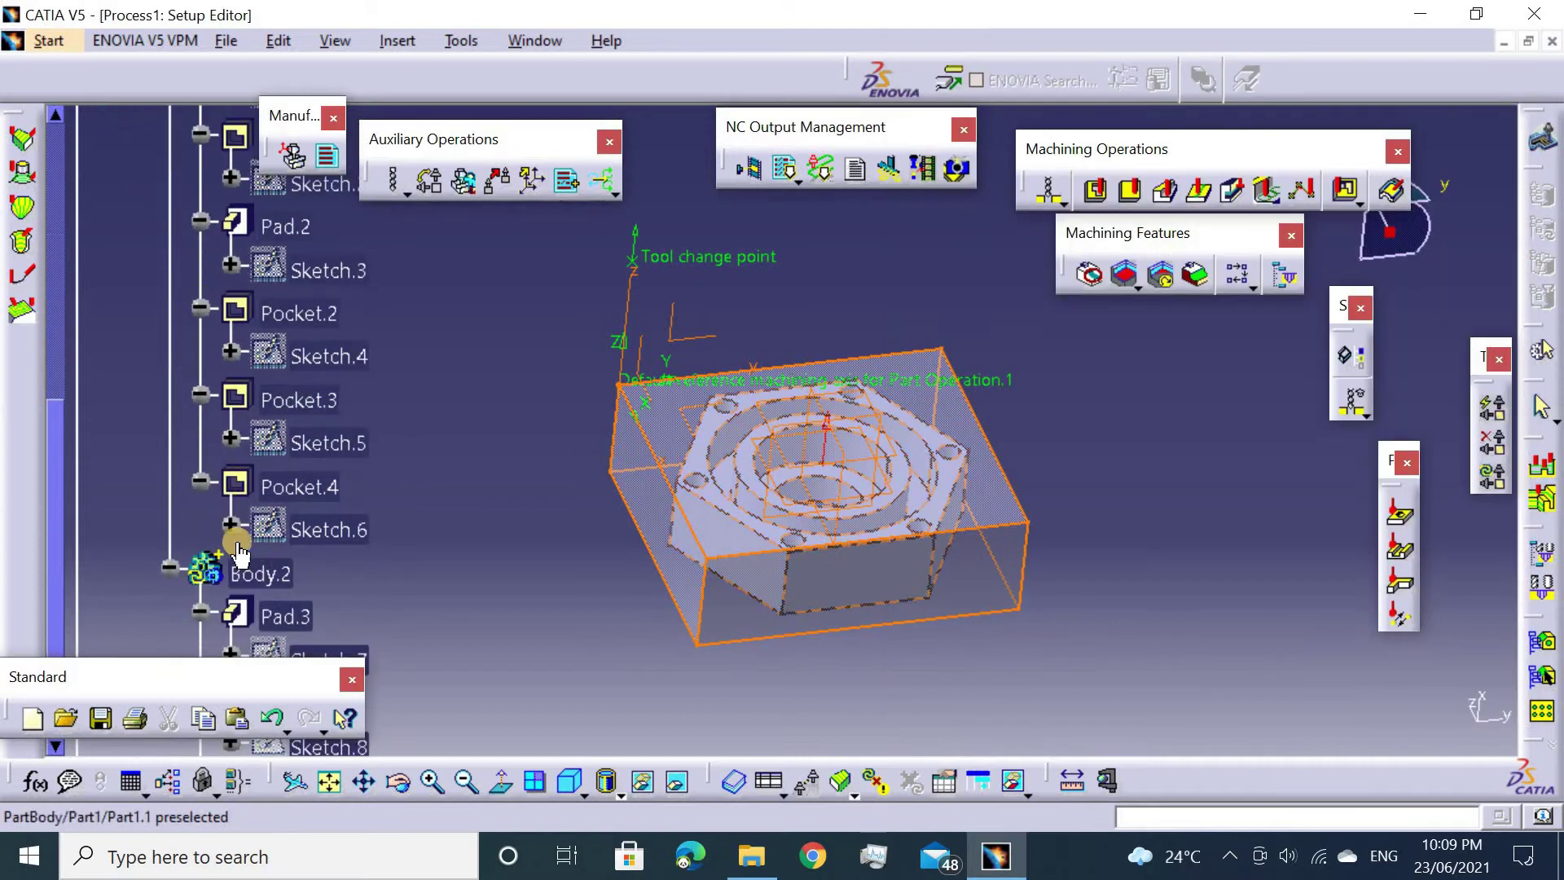
pyautogui.click(254, 570)
pyautogui.doubleClick(718, 471)
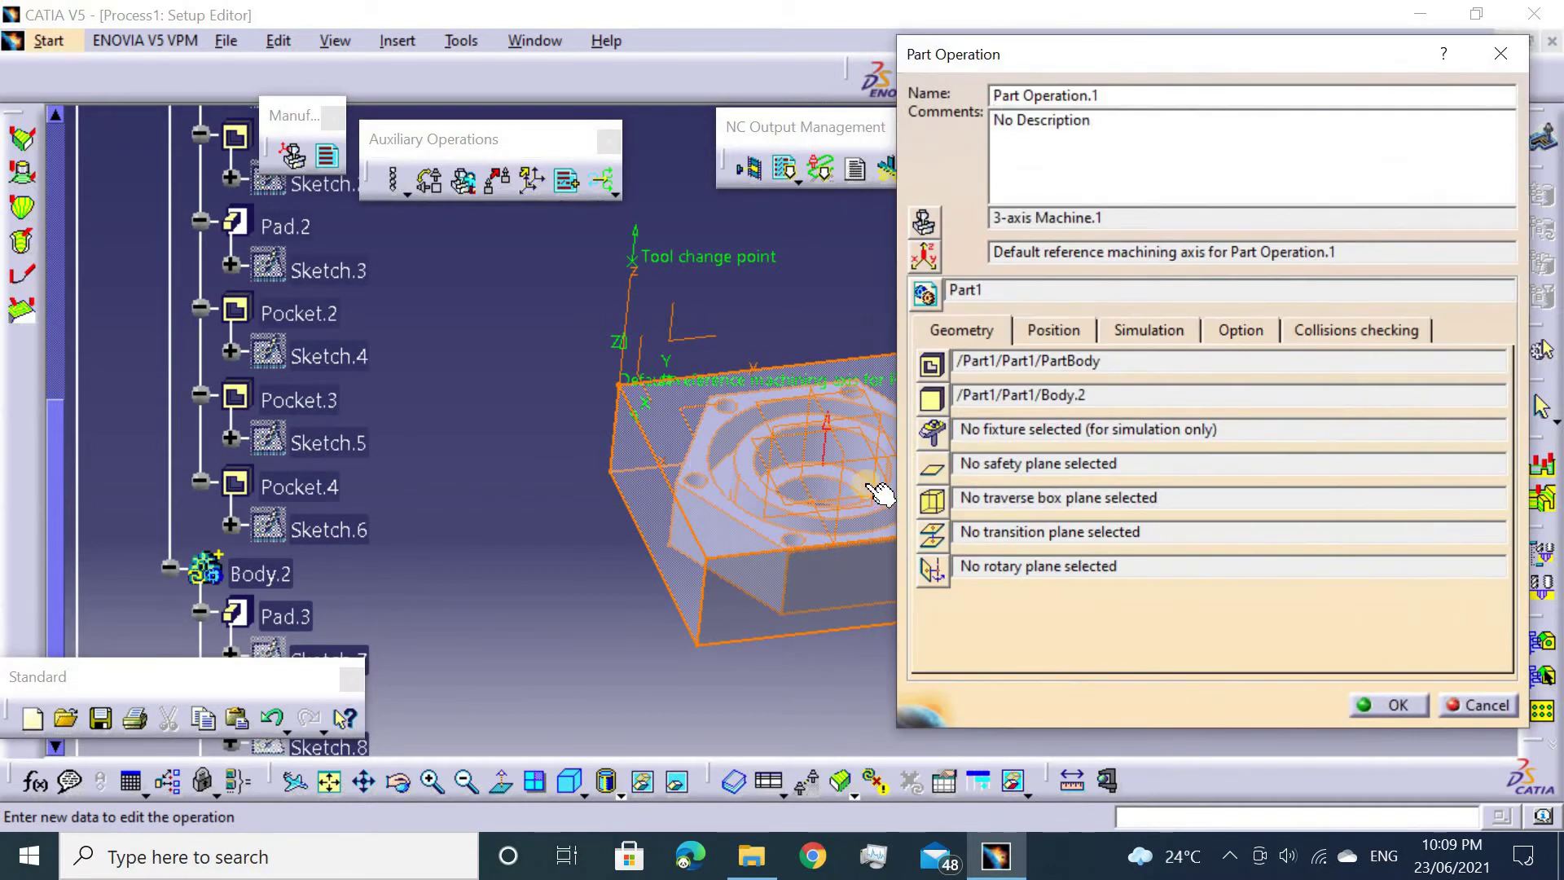
# Pick the stock's top face as the safety plane and confirm Part Operation.1.
pyautogui.click(909, 479)
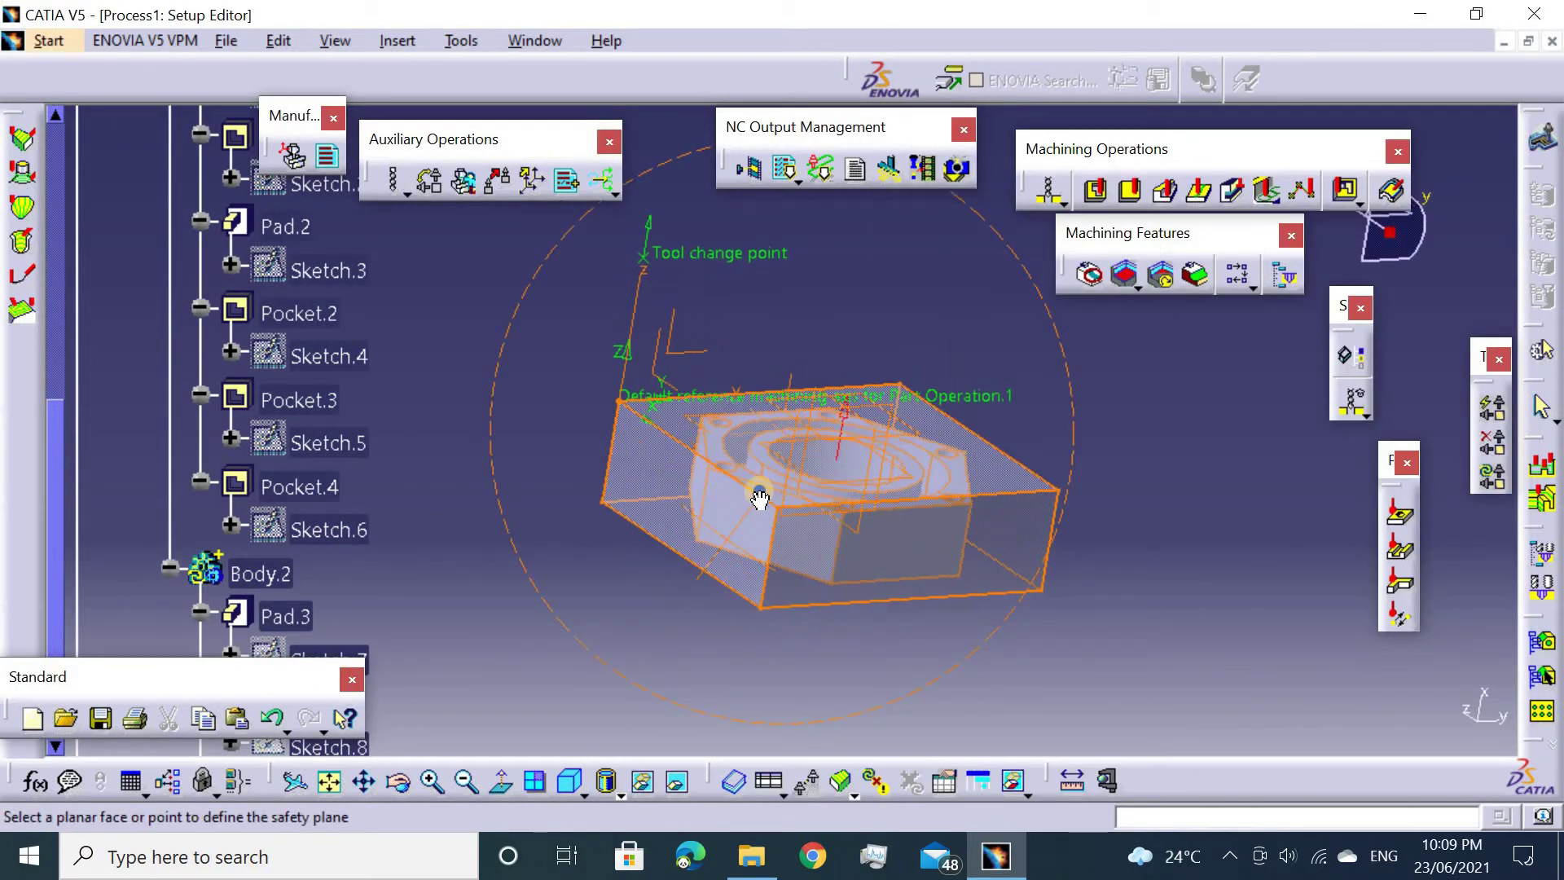
pyautogui.moveTo(664, 599); pyautogui.dragTo(855, 420, button='middle')
pyautogui.click(856, 420)
pyautogui.moveTo(804, 287); pyautogui.dragTo(782, 423, button='middle')
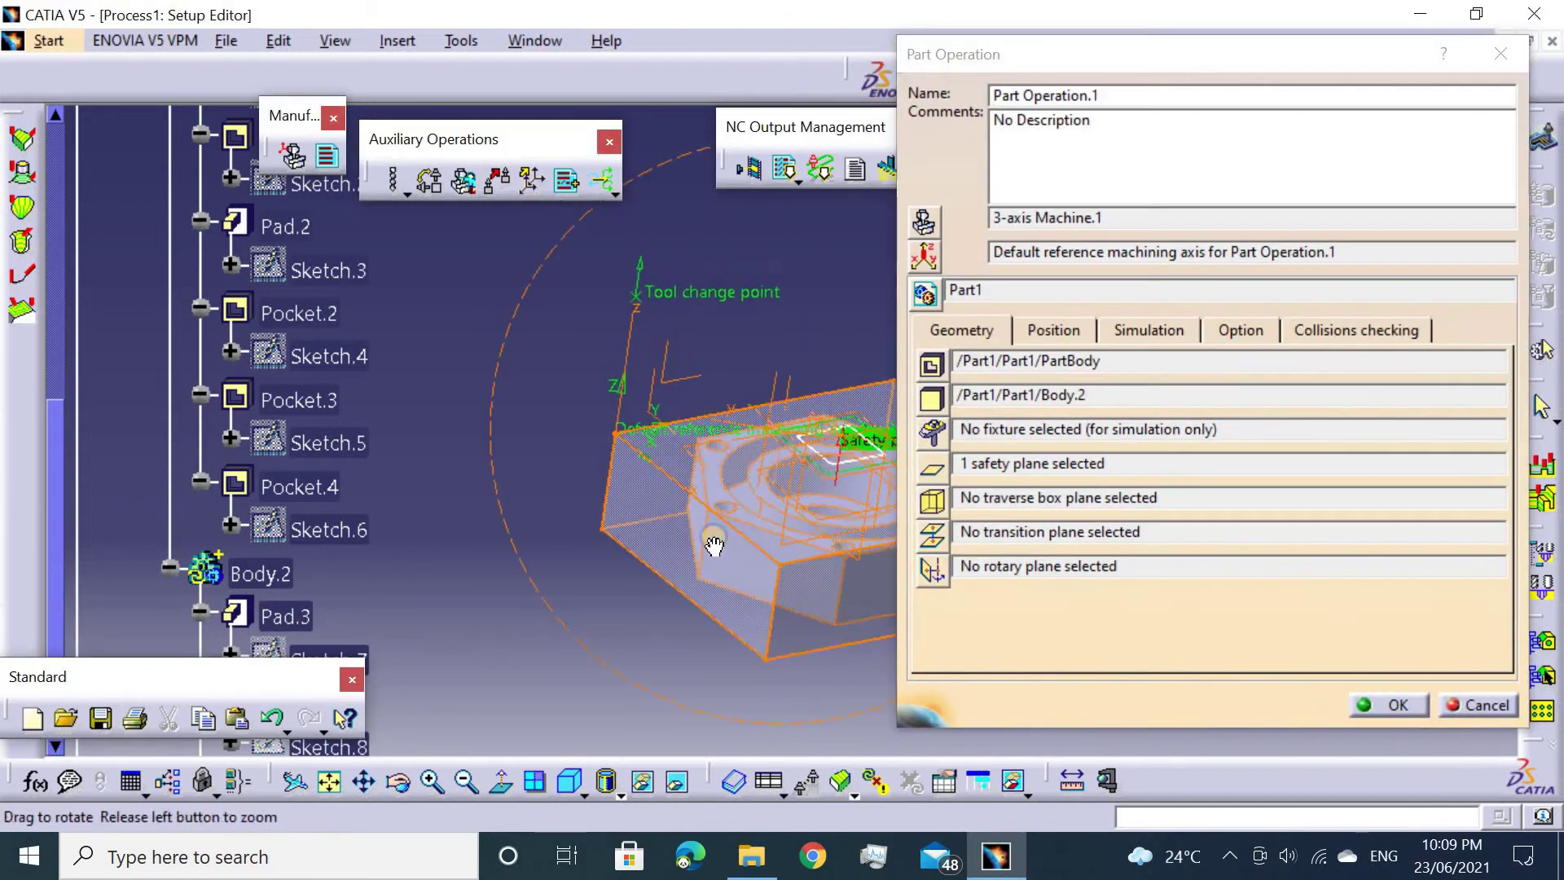
pyautogui.click(1393, 704)
# Collapse the body branches and expand Part Operation.1 in the tree.
pyautogui.click(244, 432)
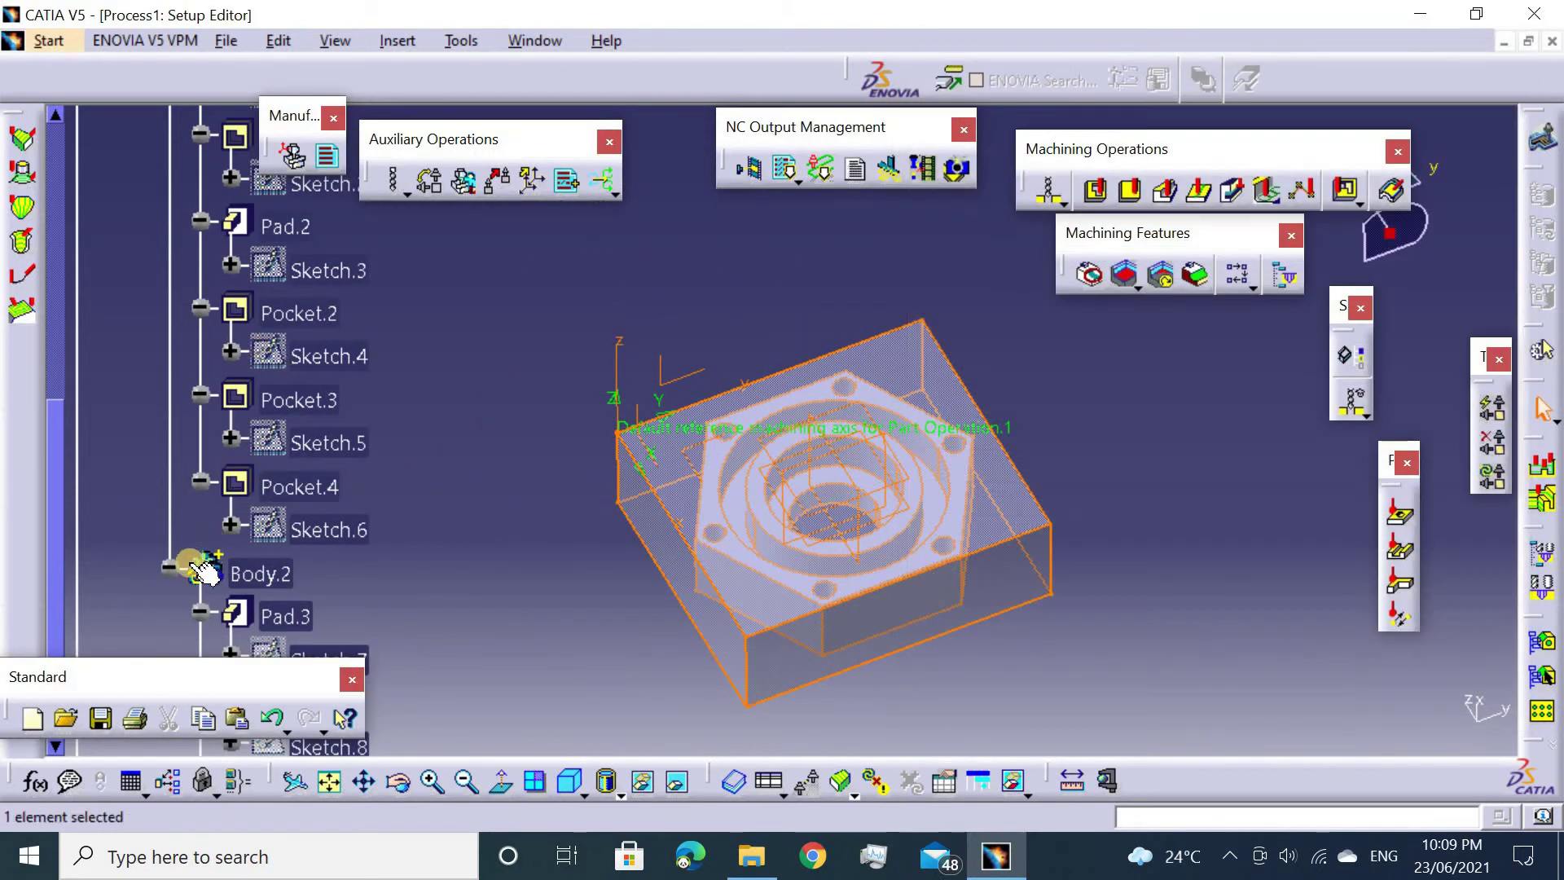
pyautogui.click(169, 566)
pyautogui.scroll(3, 180, 377)
pyautogui.scroll(2, 171, 371)
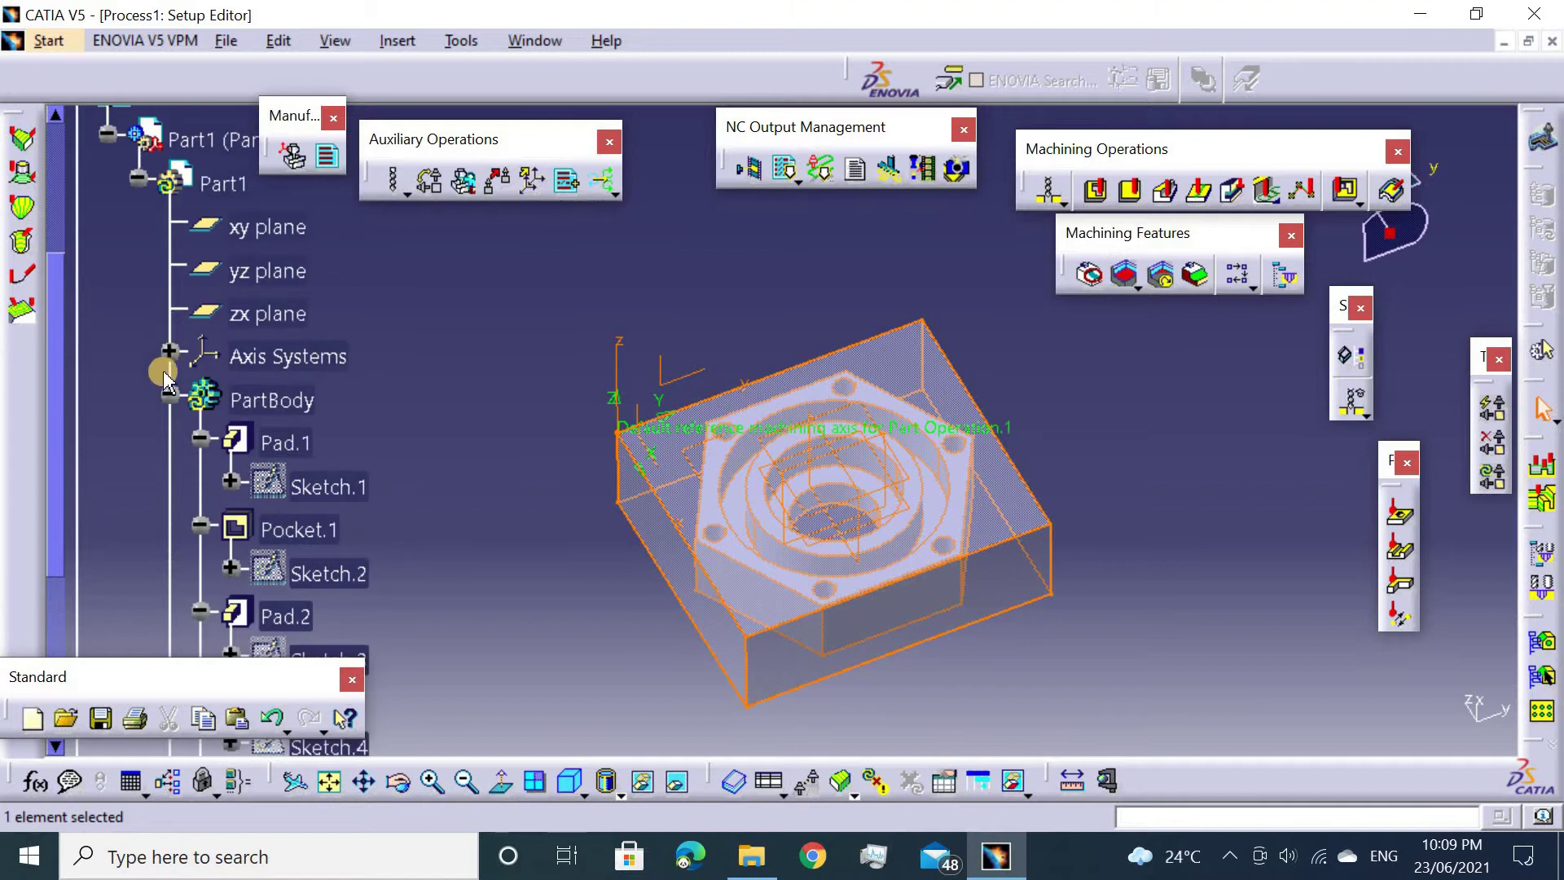
pyautogui.click(171, 399)
pyautogui.moveTo(790, 443)
pyautogui.mouseDown(button='middle')
pyautogui.moveTo(791, 322)
pyautogui.moveTo(856, 293)
pyautogui.mouseUp(button='middle')
pyautogui.click(790, 319)
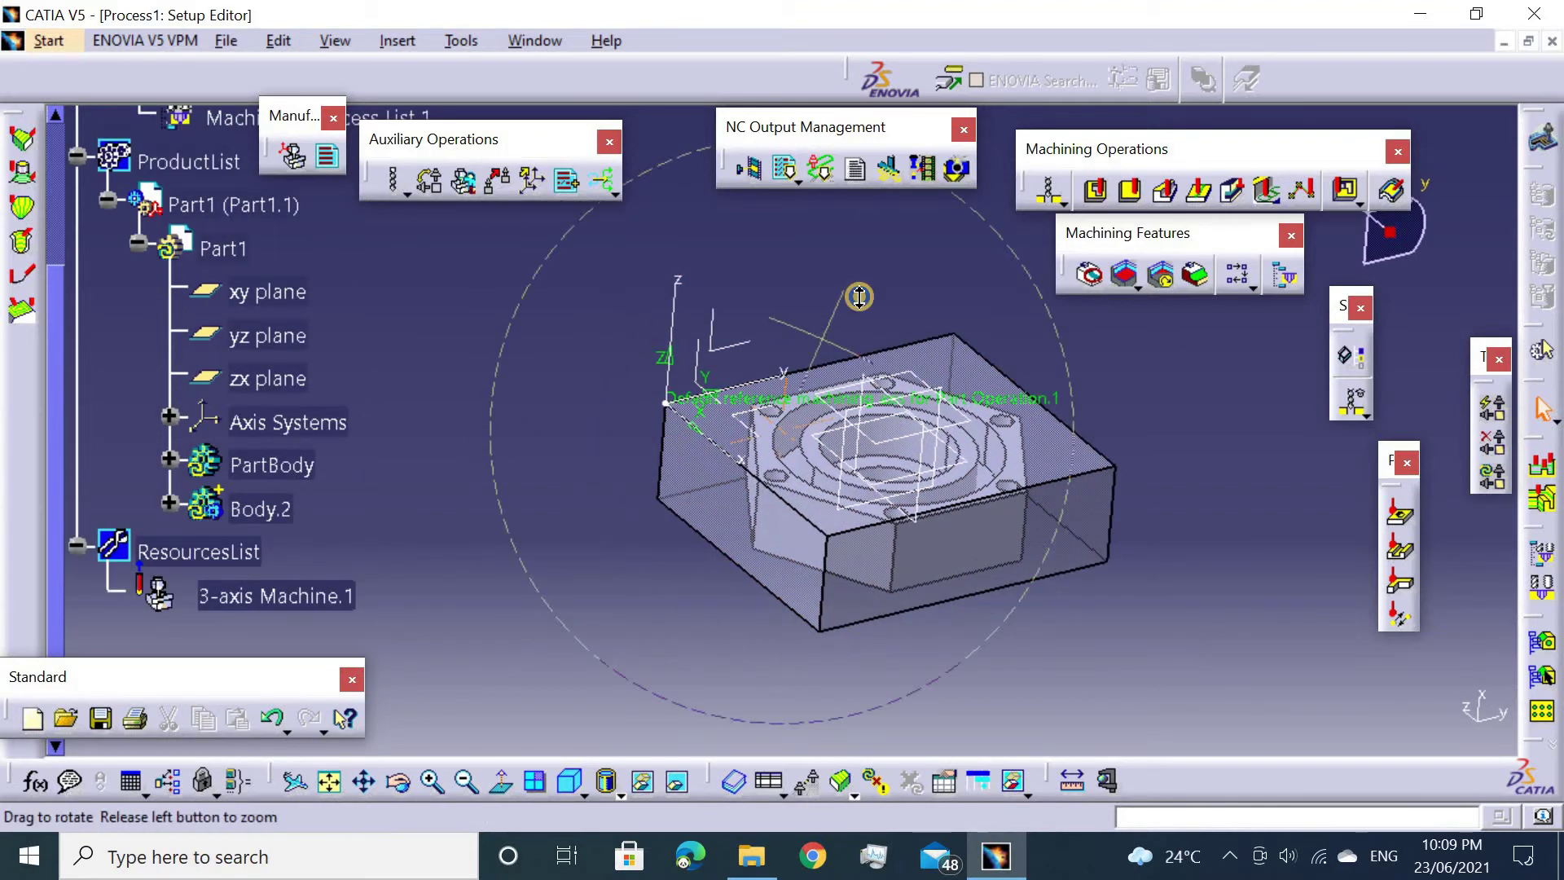
pyautogui.scroll(8, 199, 366)
pyautogui.click(204, 358)
pyautogui.click(136, 393)
# Create Facing.1 in Manufacturing Program.1, assigning the stock's top and bottom faces.
pyautogui.click(259, 440)
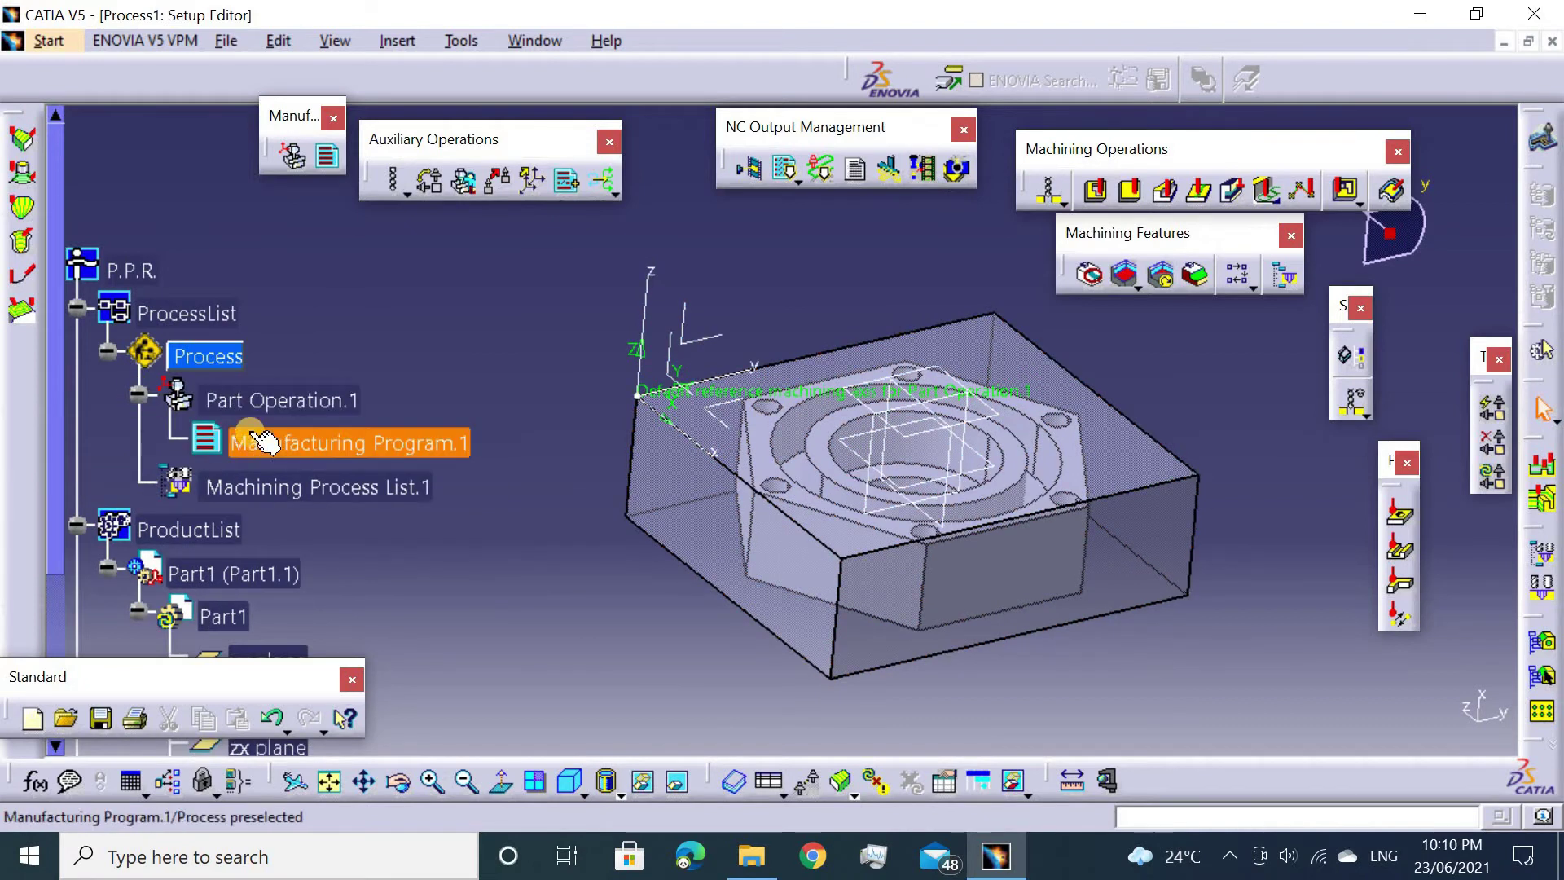
pyautogui.click(1131, 192)
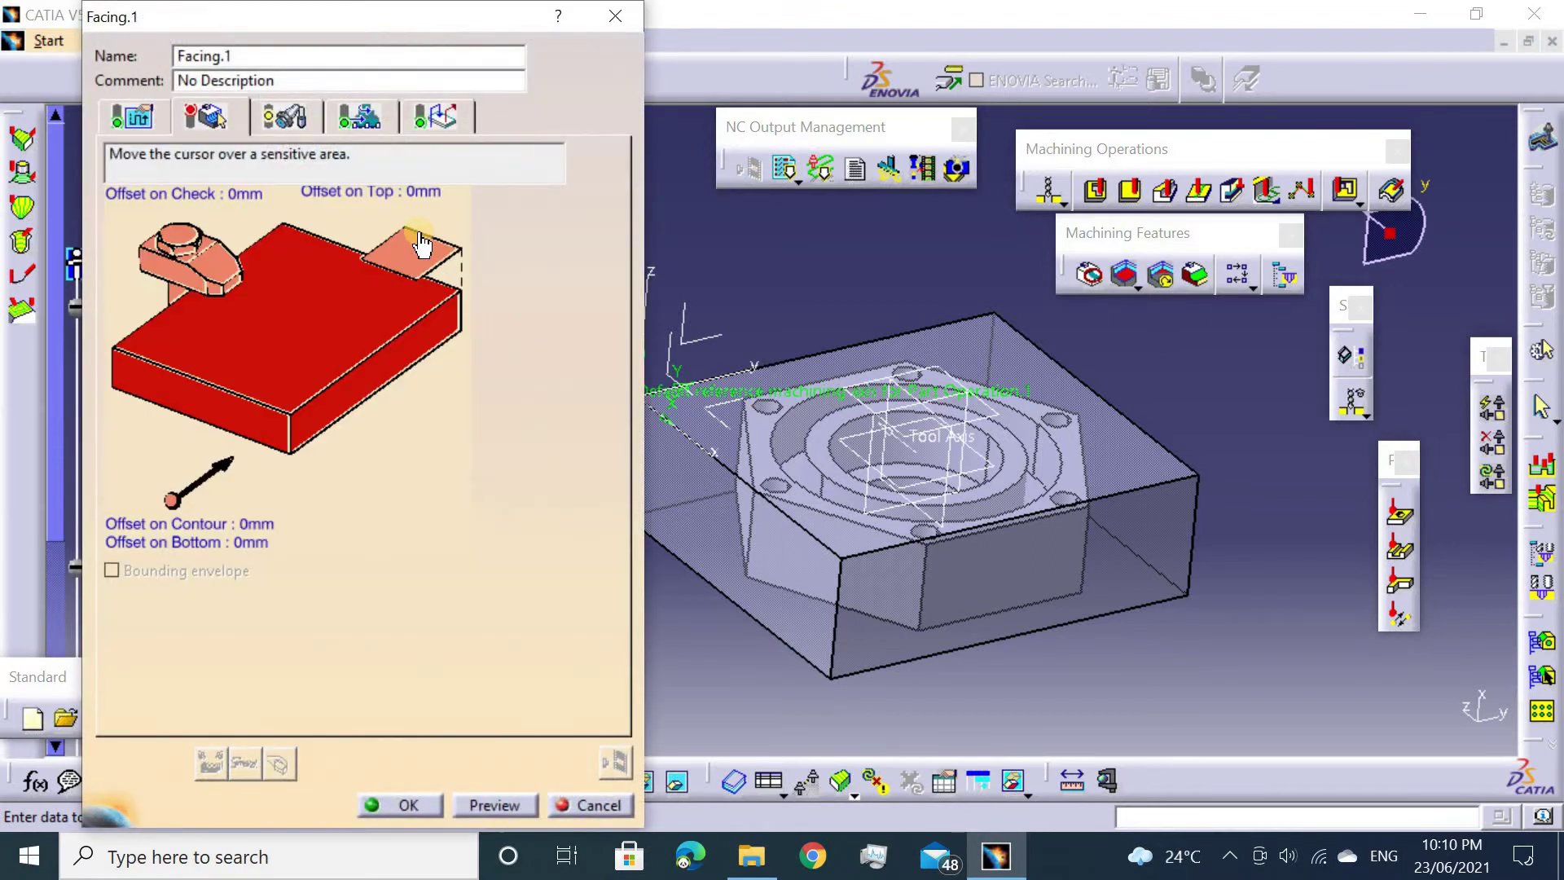
pyautogui.click(418, 243)
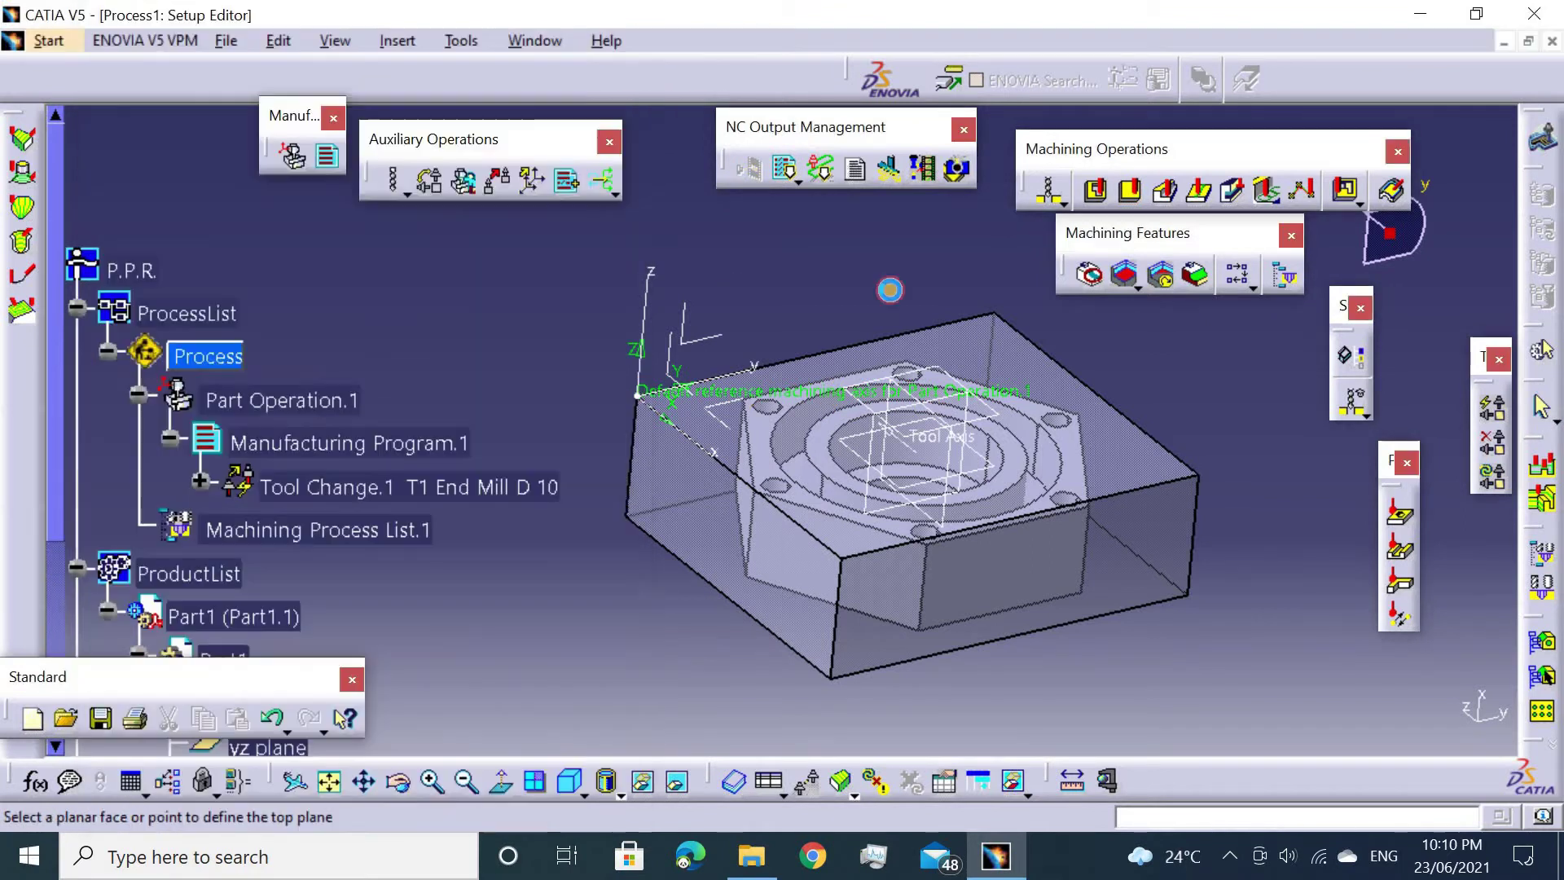
pyautogui.click(986, 363)
pyautogui.click(335, 315)
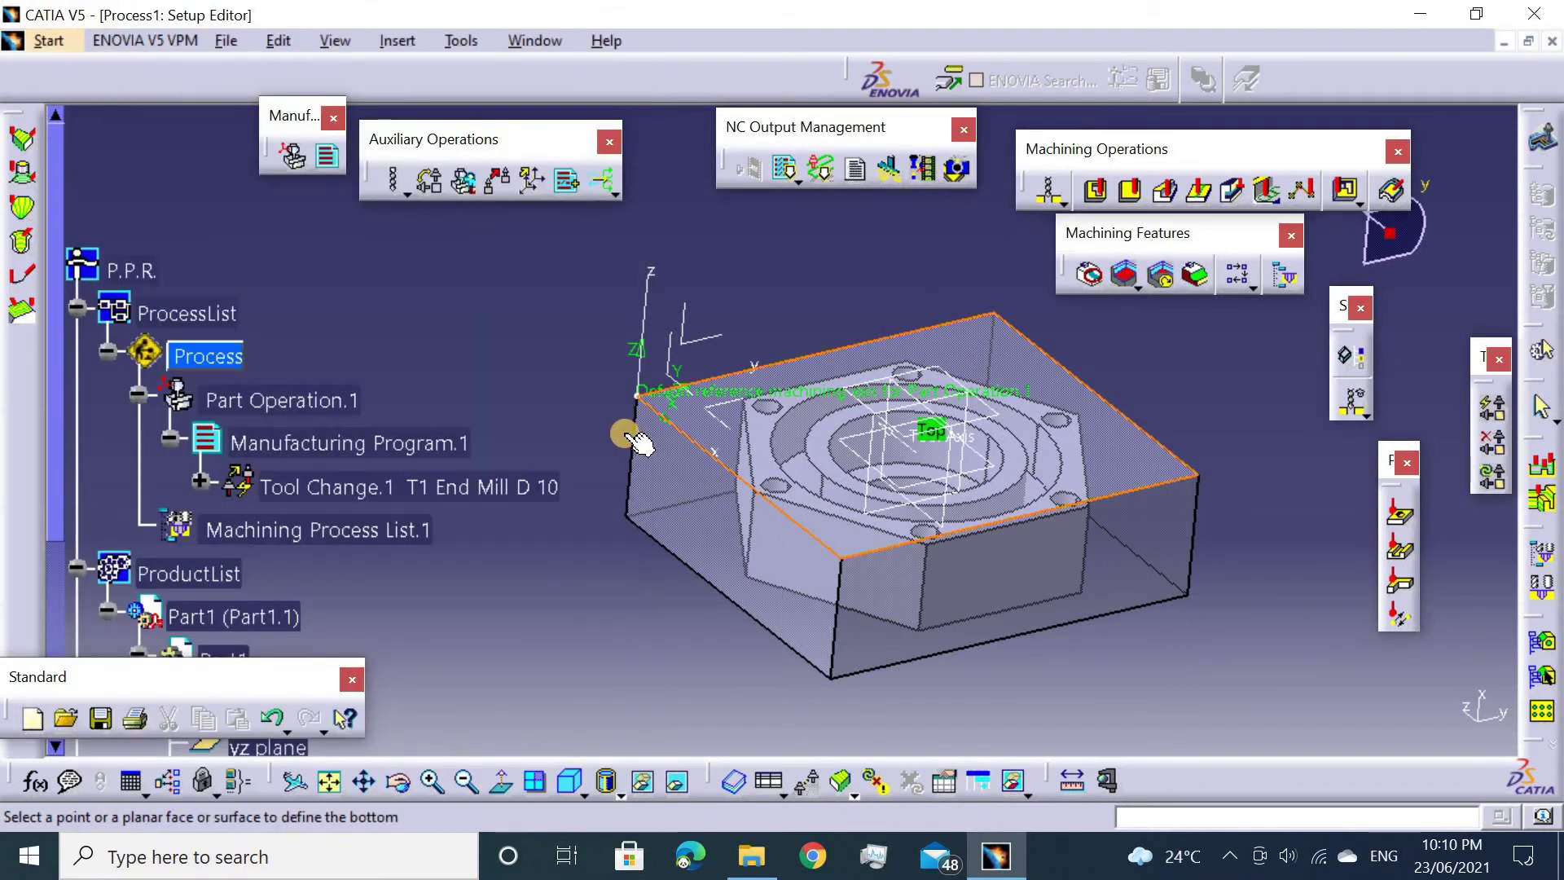
pyautogui.moveTo(629, 436)
pyautogui.mouseDown(button='middle')
pyautogui.moveTo(816, 313)
pyautogui.moveTo(726, 500)
pyautogui.mouseUp(button='middle')
pyautogui.click(724, 530)
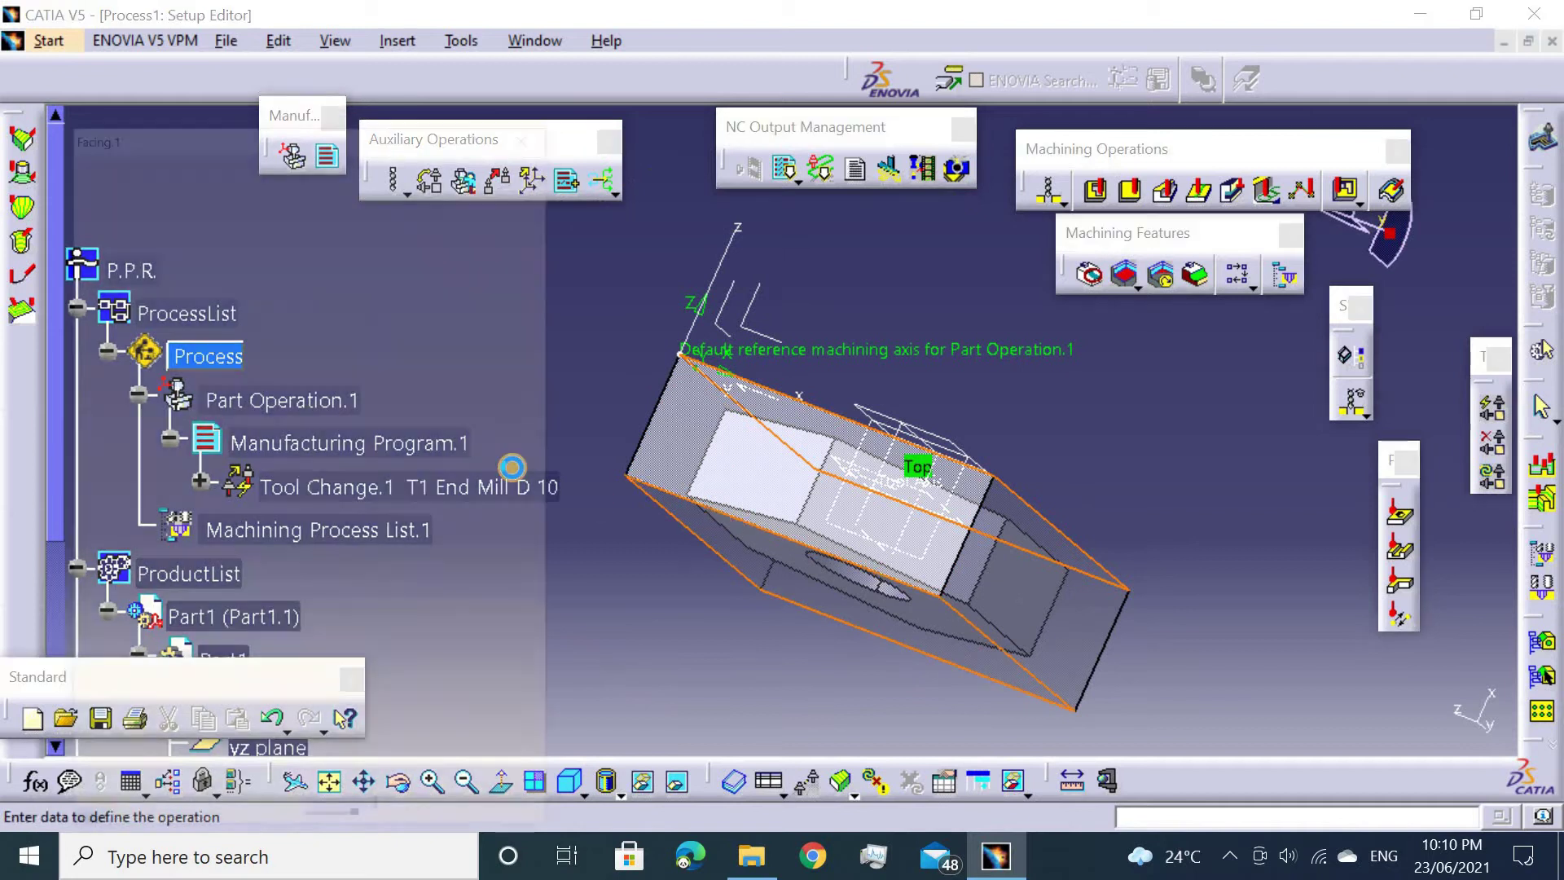
pyautogui.doubleClick(244, 542)
pyautogui.write('6')
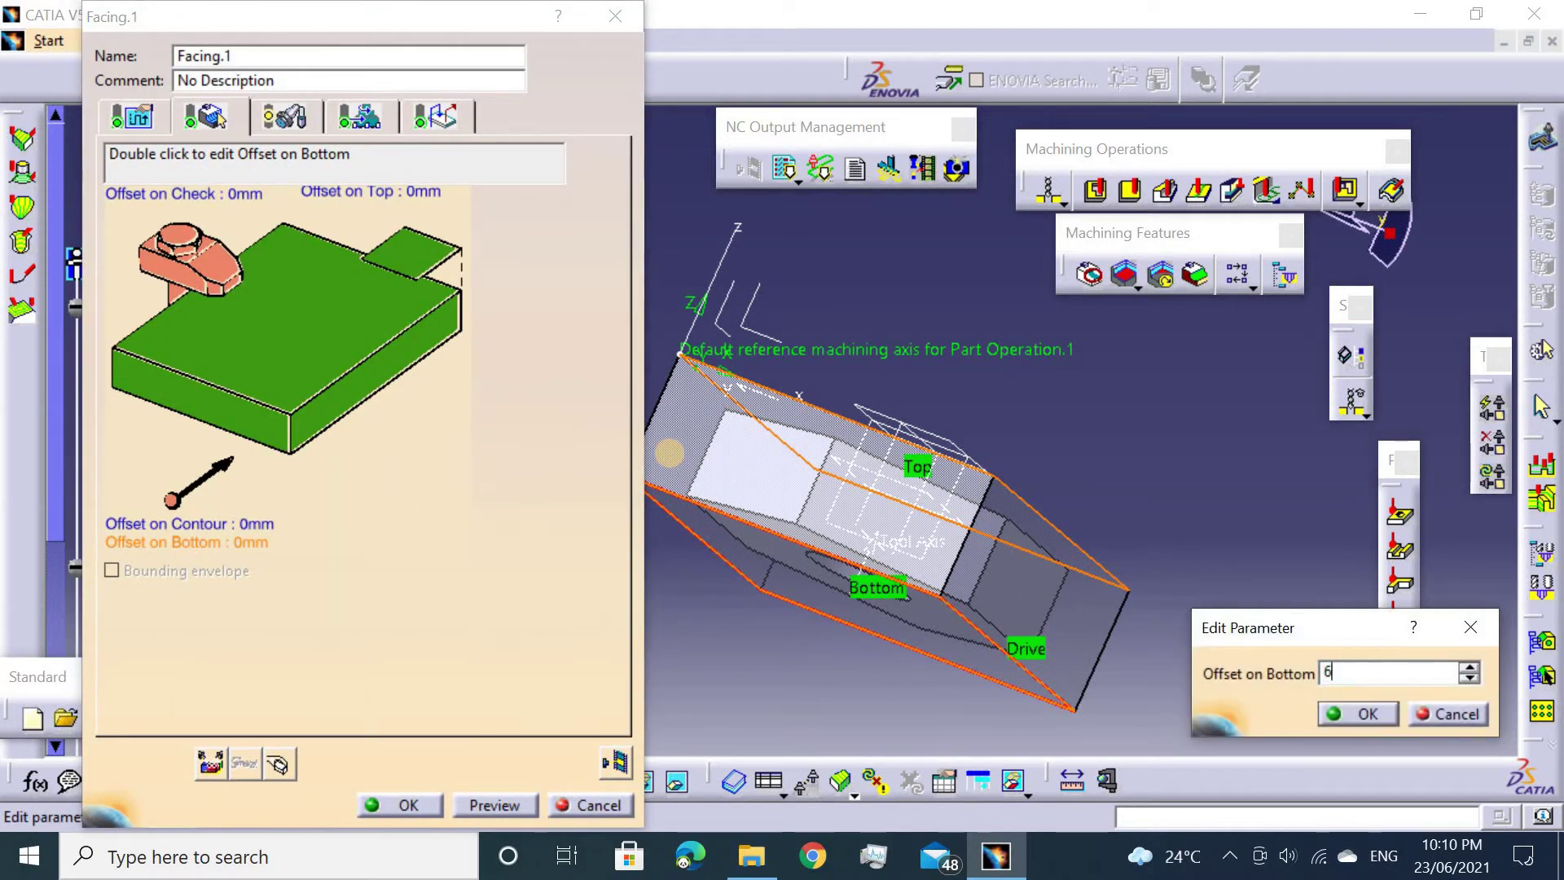
# Set the bottom offset to 60 mm and radial spacing by 75% stepover ratio.
pyautogui.write('0')
pyautogui.press('Return')
pyautogui.click(130, 116)
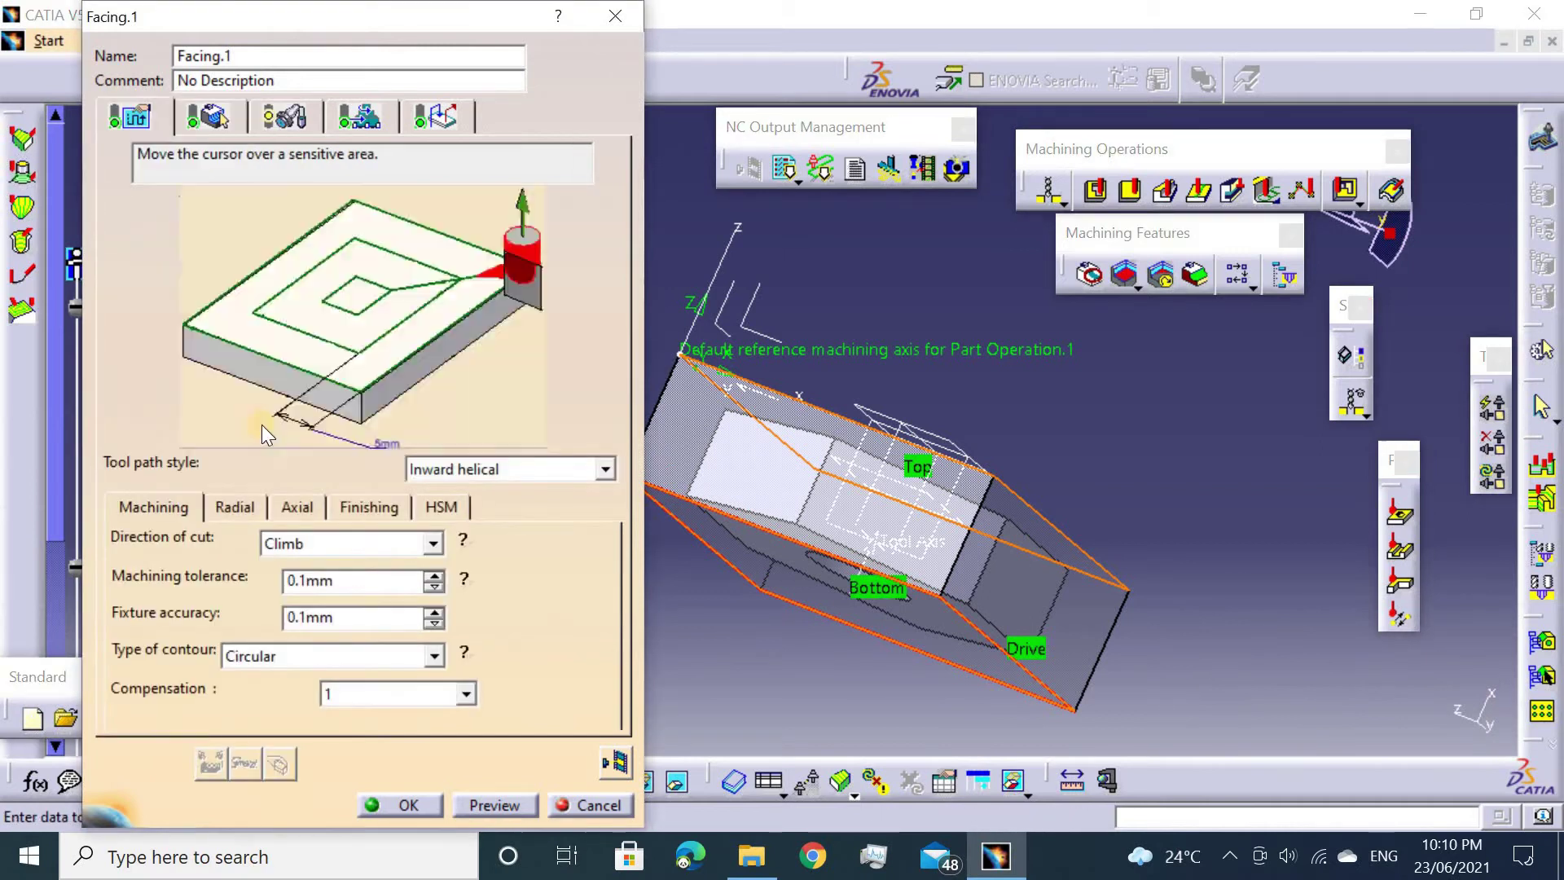
pyautogui.click(328, 550)
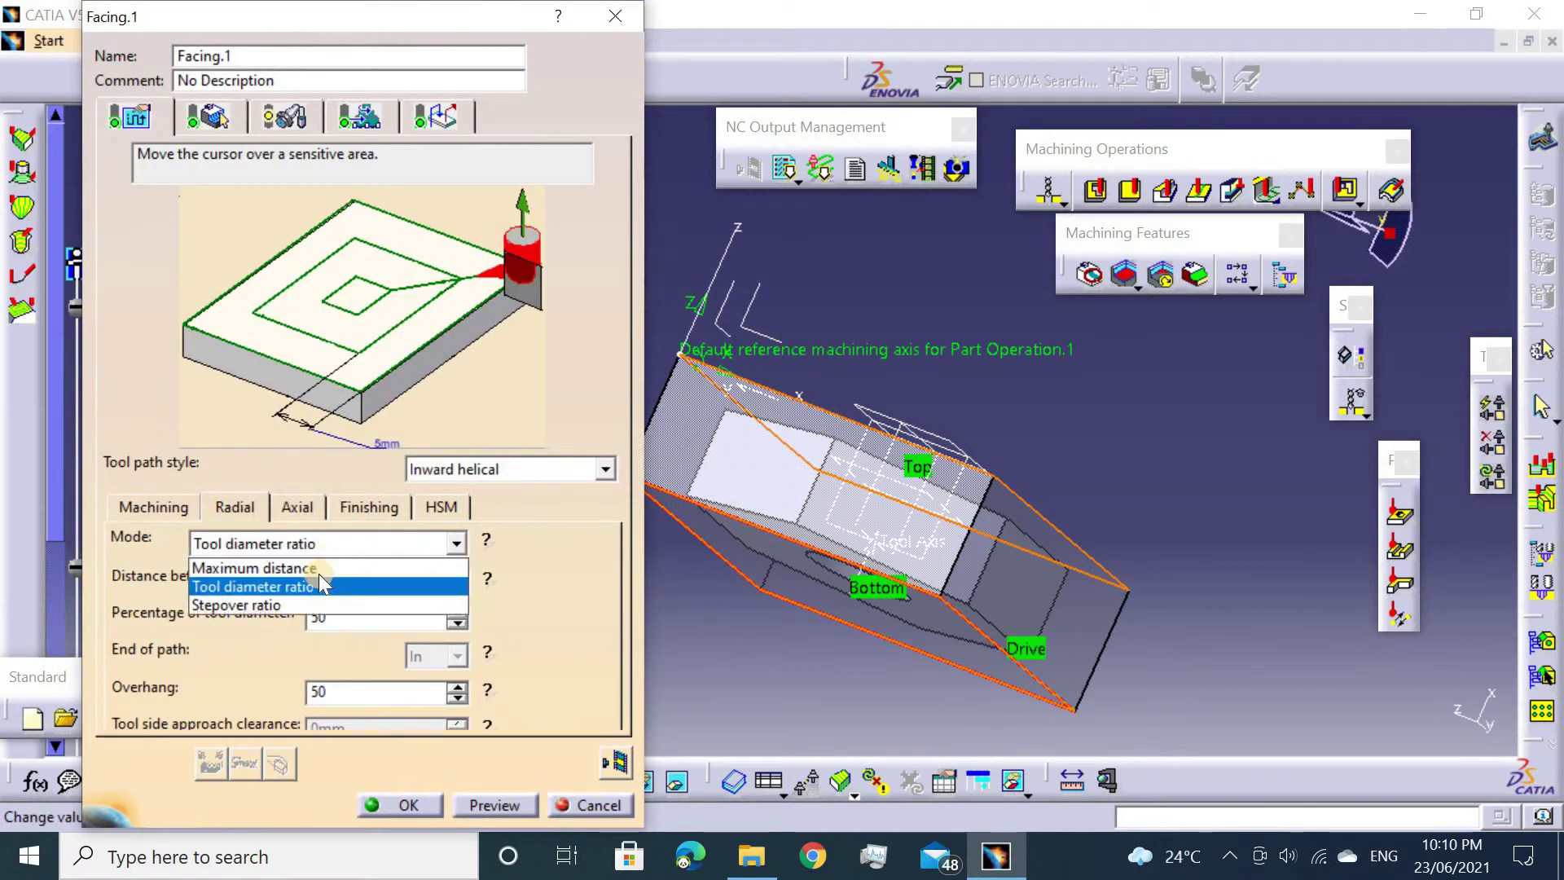
pyautogui.click(305, 601)
pyautogui.press('Tab')
pyautogui.write('100')
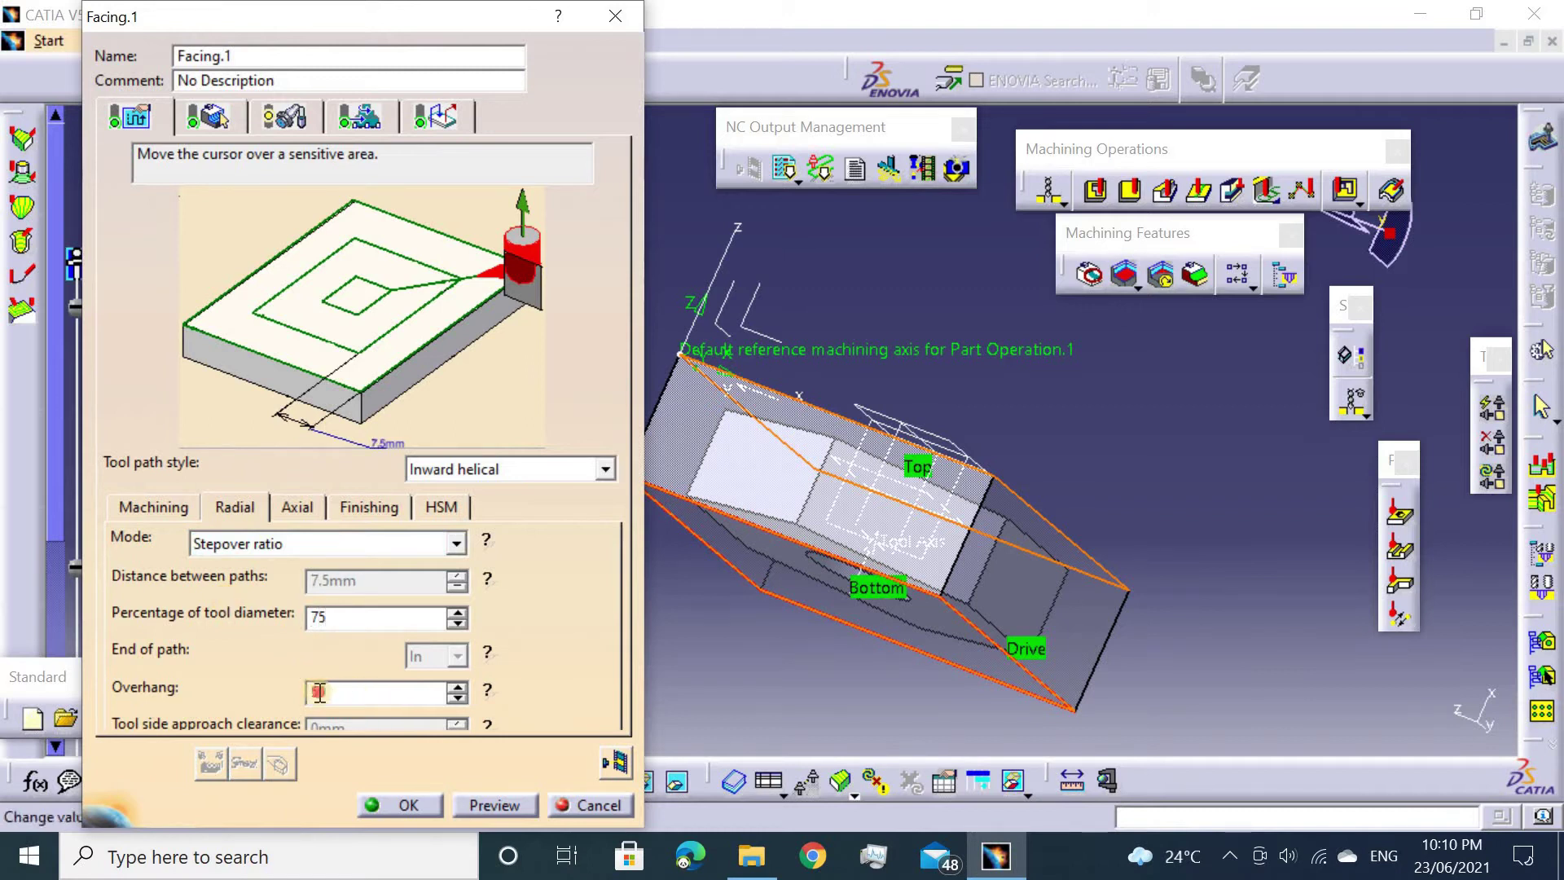
# Limit axial cuts to 1 mm maximum depth and review geometry, Face Mill D50 tool and feeds.
pyautogui.click(298, 508)
pyautogui.click(304, 540)
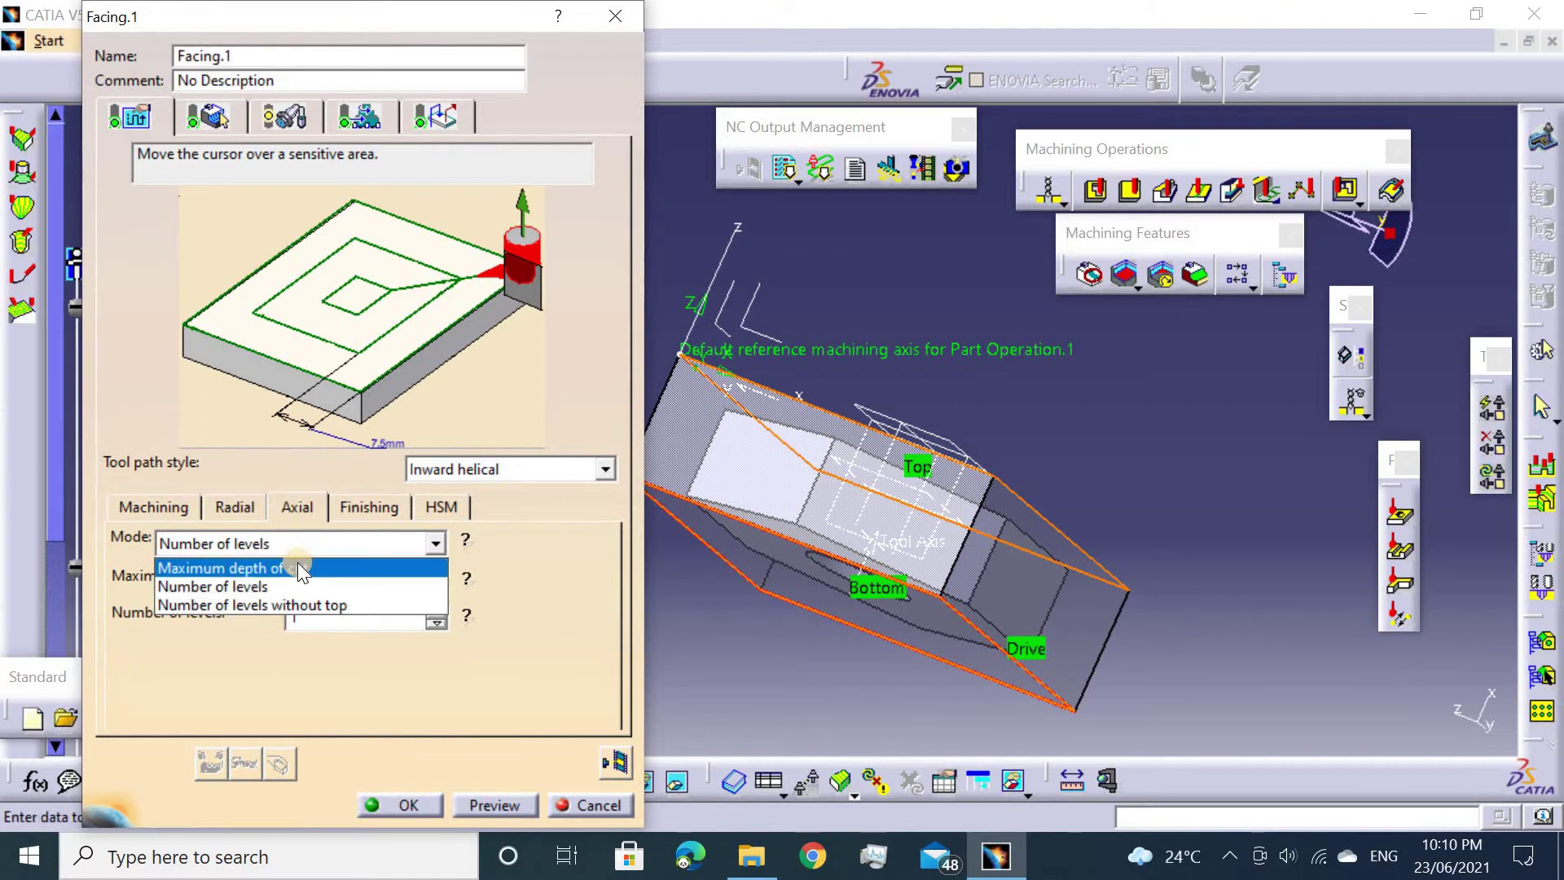
pyautogui.click(298, 565)
pyautogui.press('Tab')
pyautogui.write('1')
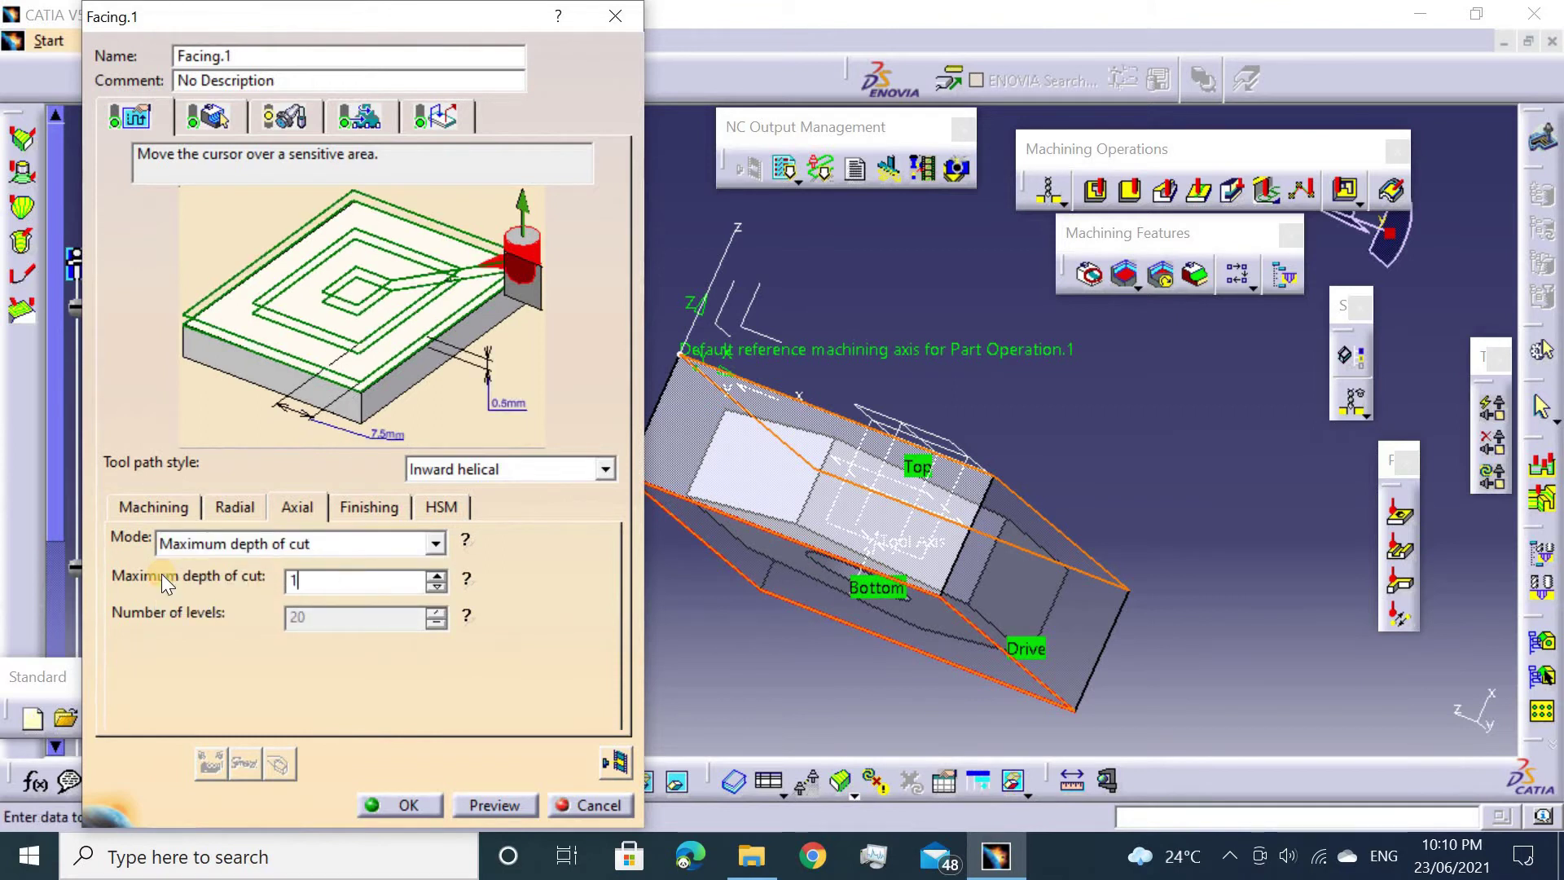
pyautogui.click(394, 499)
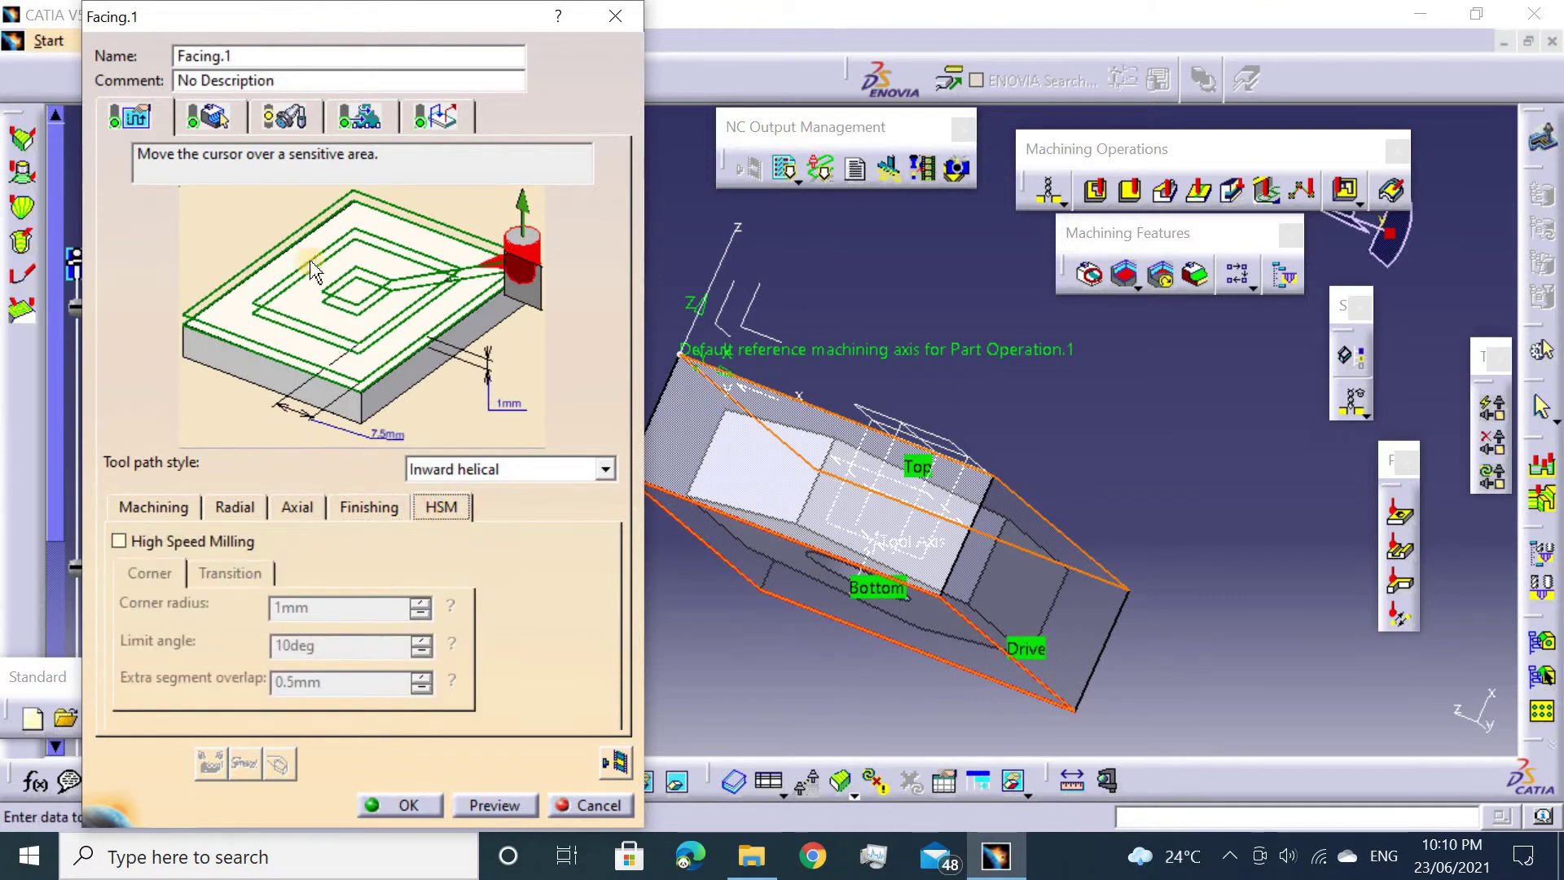
pyautogui.click(214, 119)
pyautogui.click(281, 118)
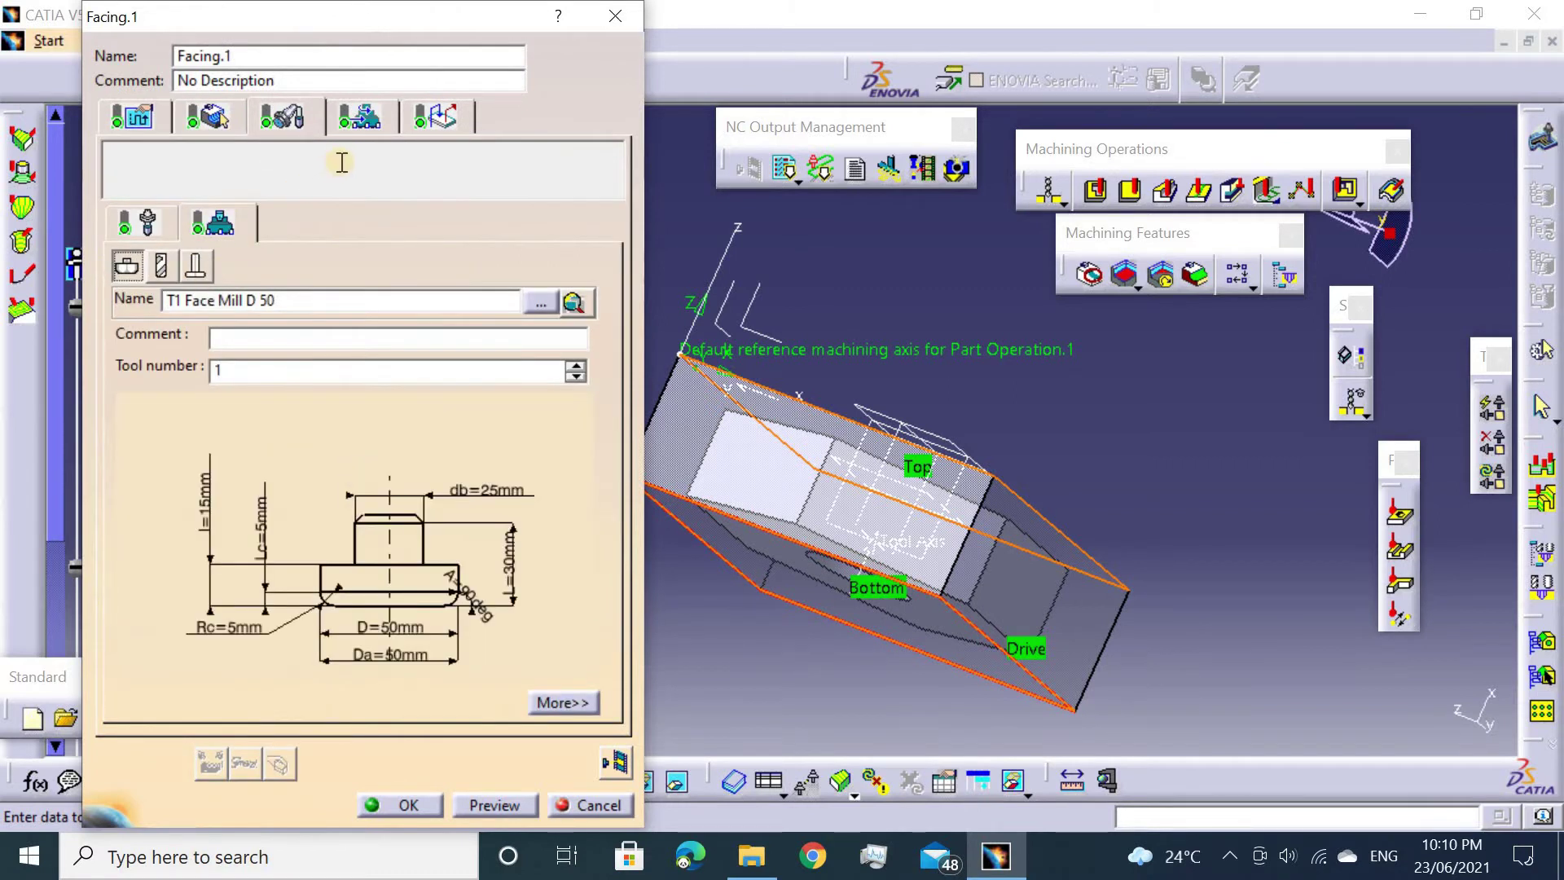
pyautogui.click(363, 122)
# Set axial approach and axial retract macros, both 50 mm.
pyautogui.click(437, 116)
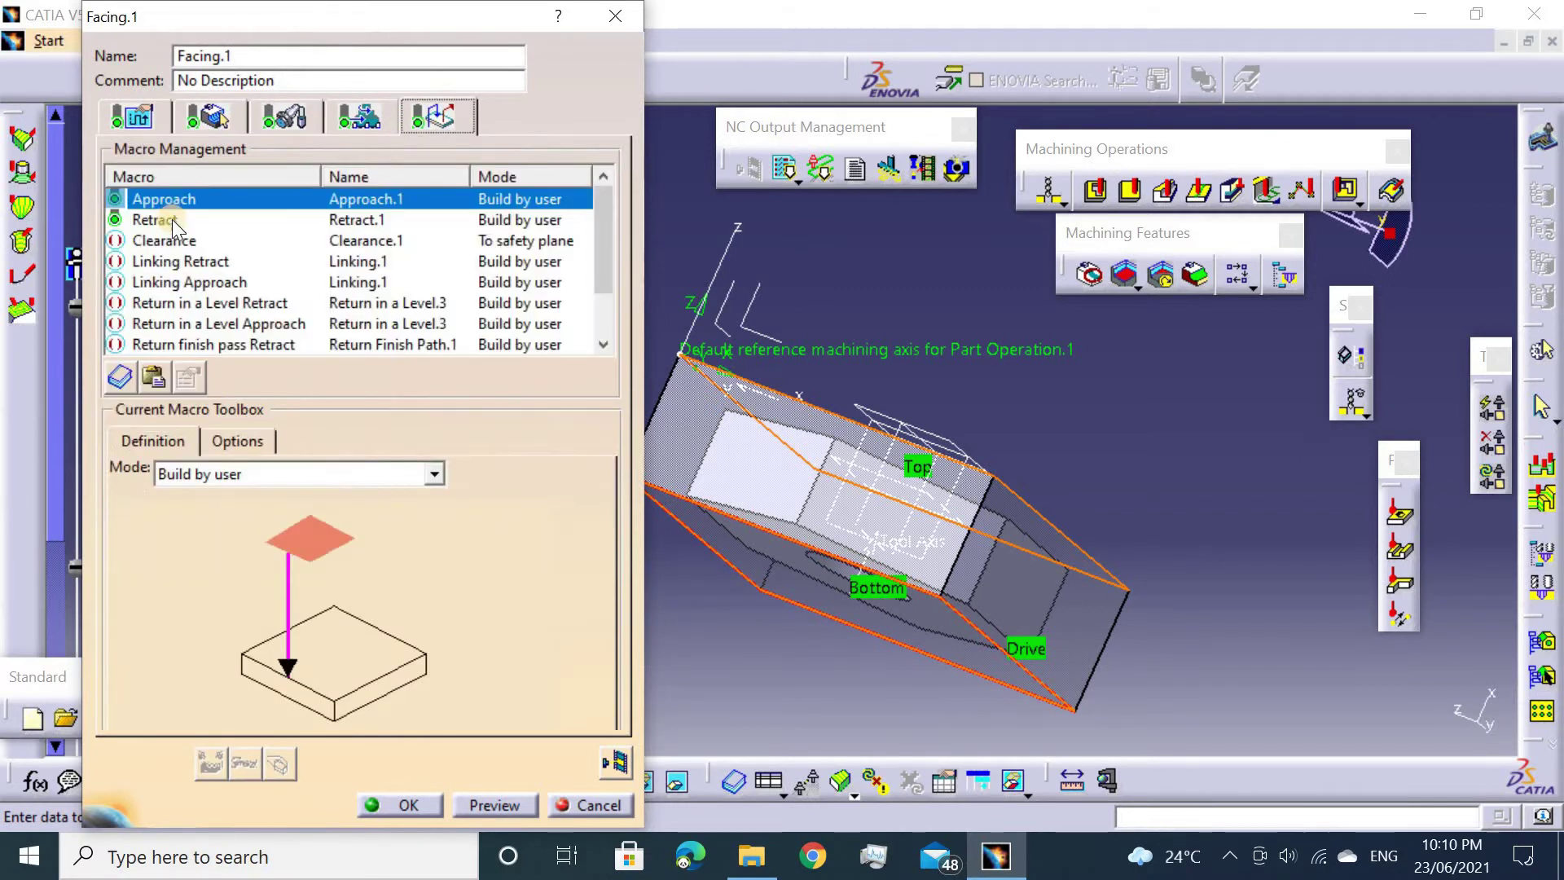
pyautogui.click(225, 486)
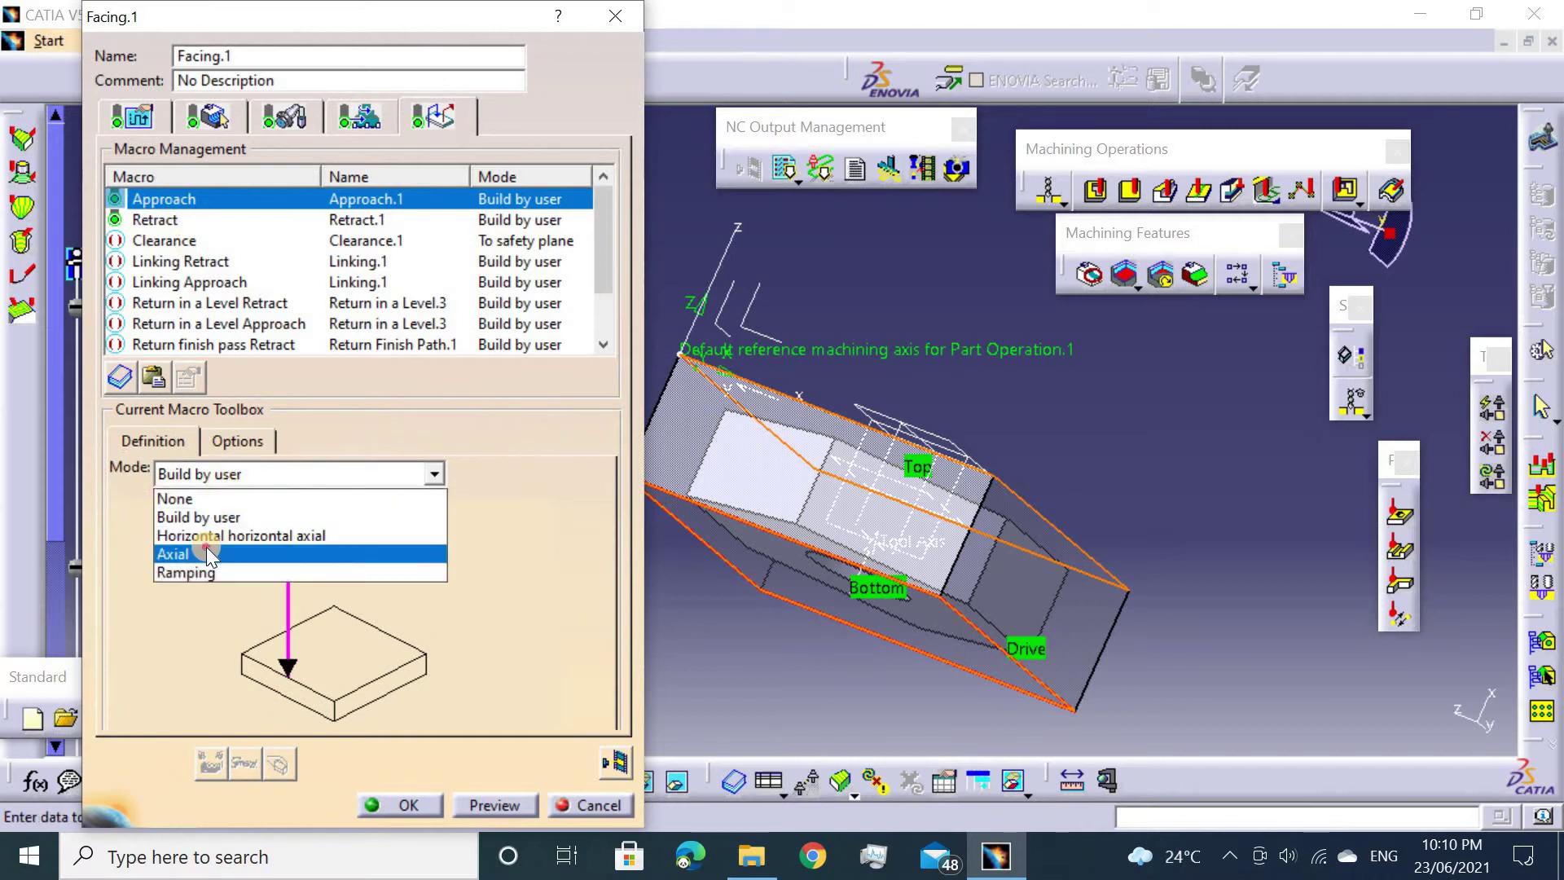
pyautogui.click(199, 550)
pyautogui.write('50')
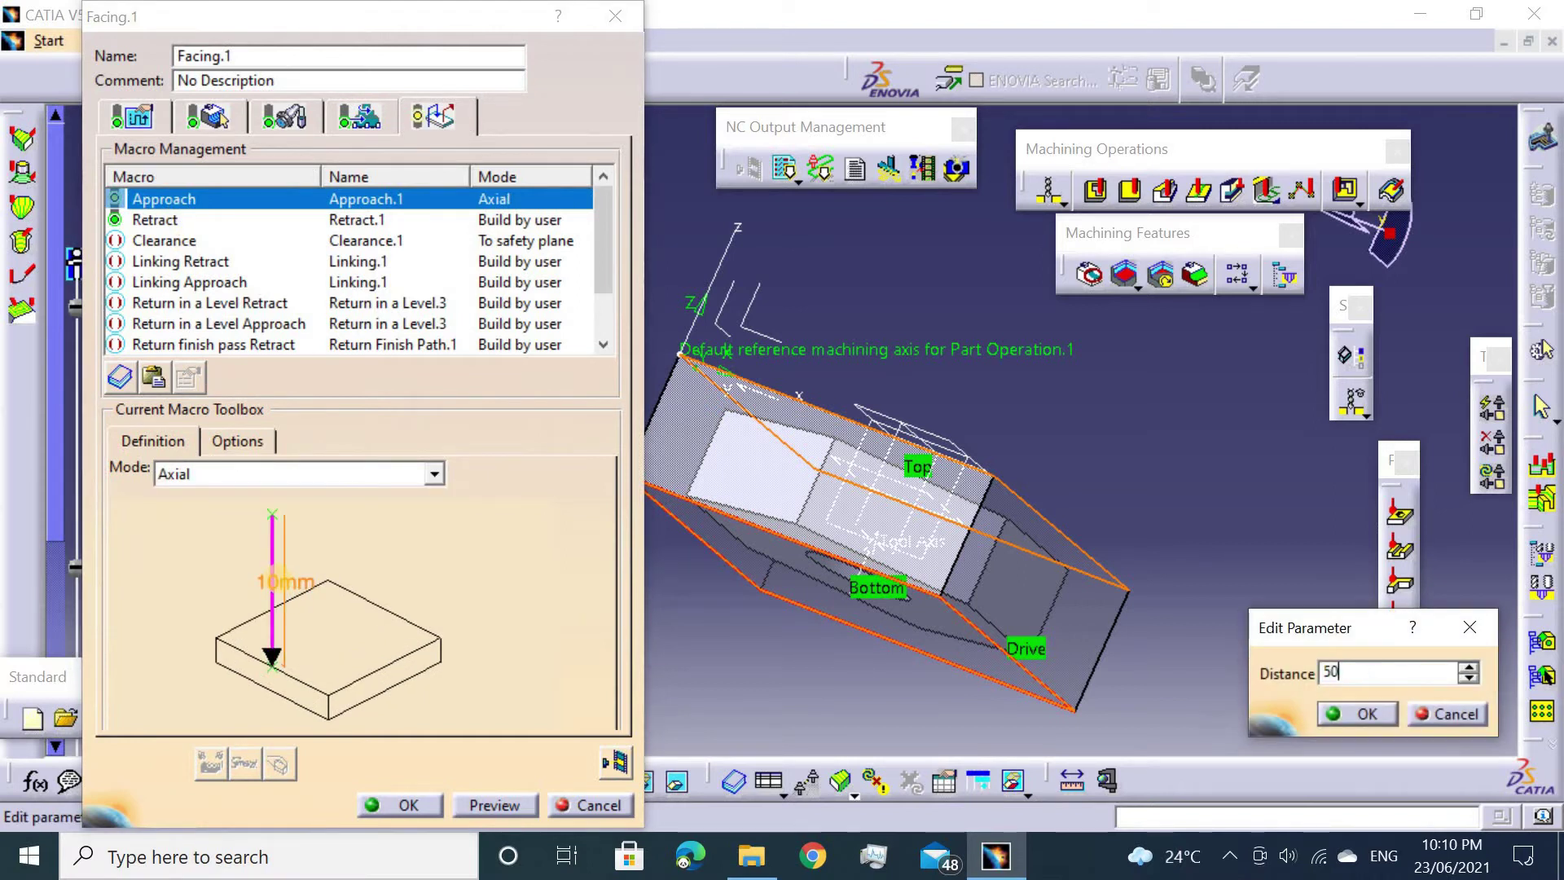
pyautogui.press('Return')
pyautogui.click(213, 226)
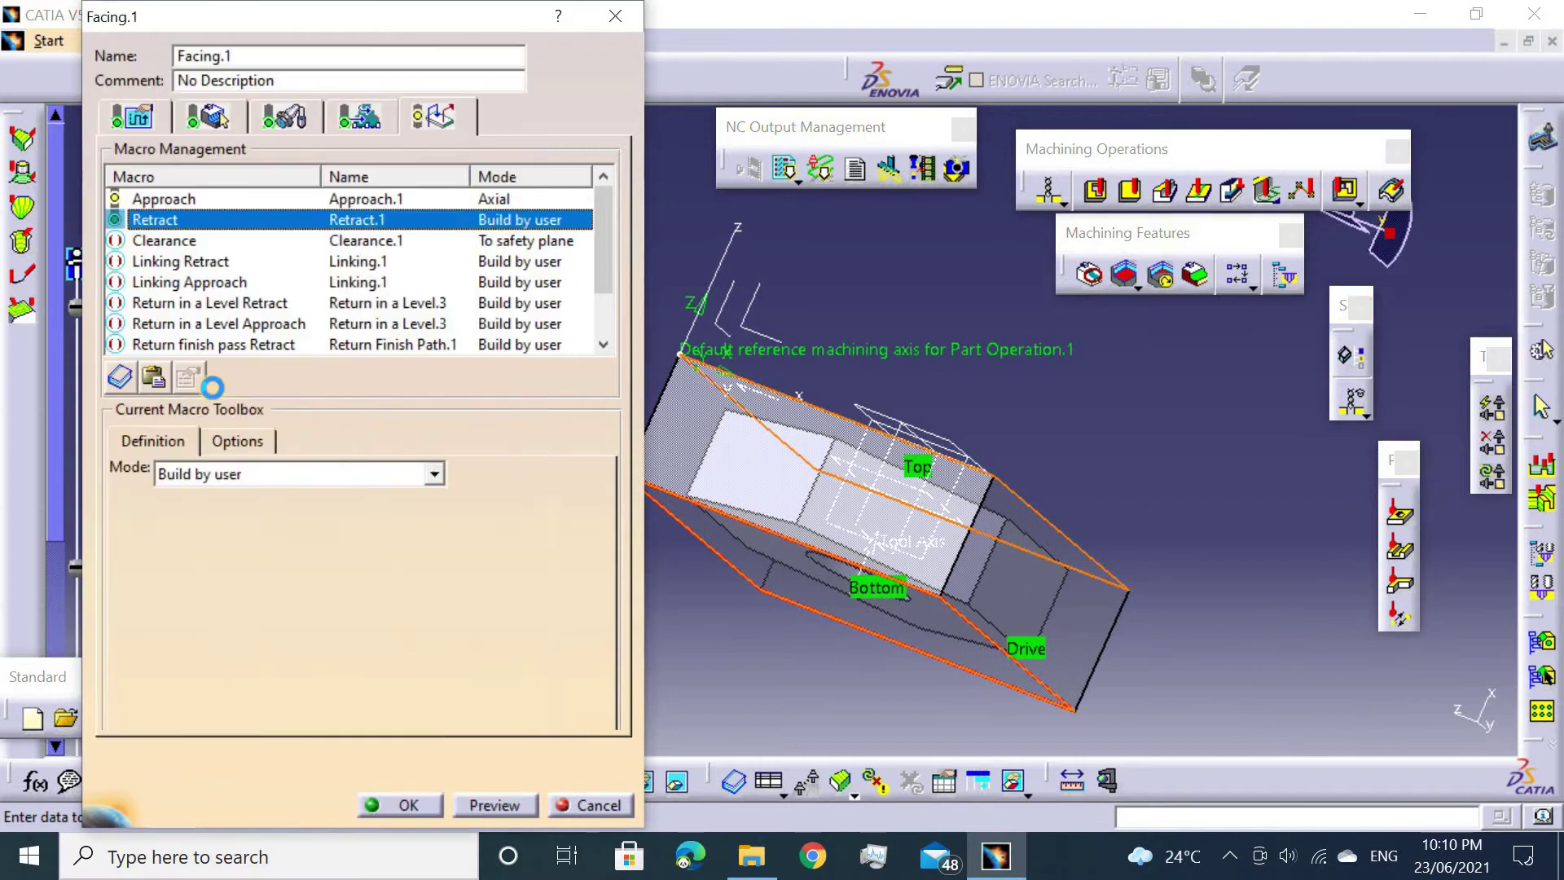
pyautogui.click(216, 472)
pyautogui.click(266, 580)
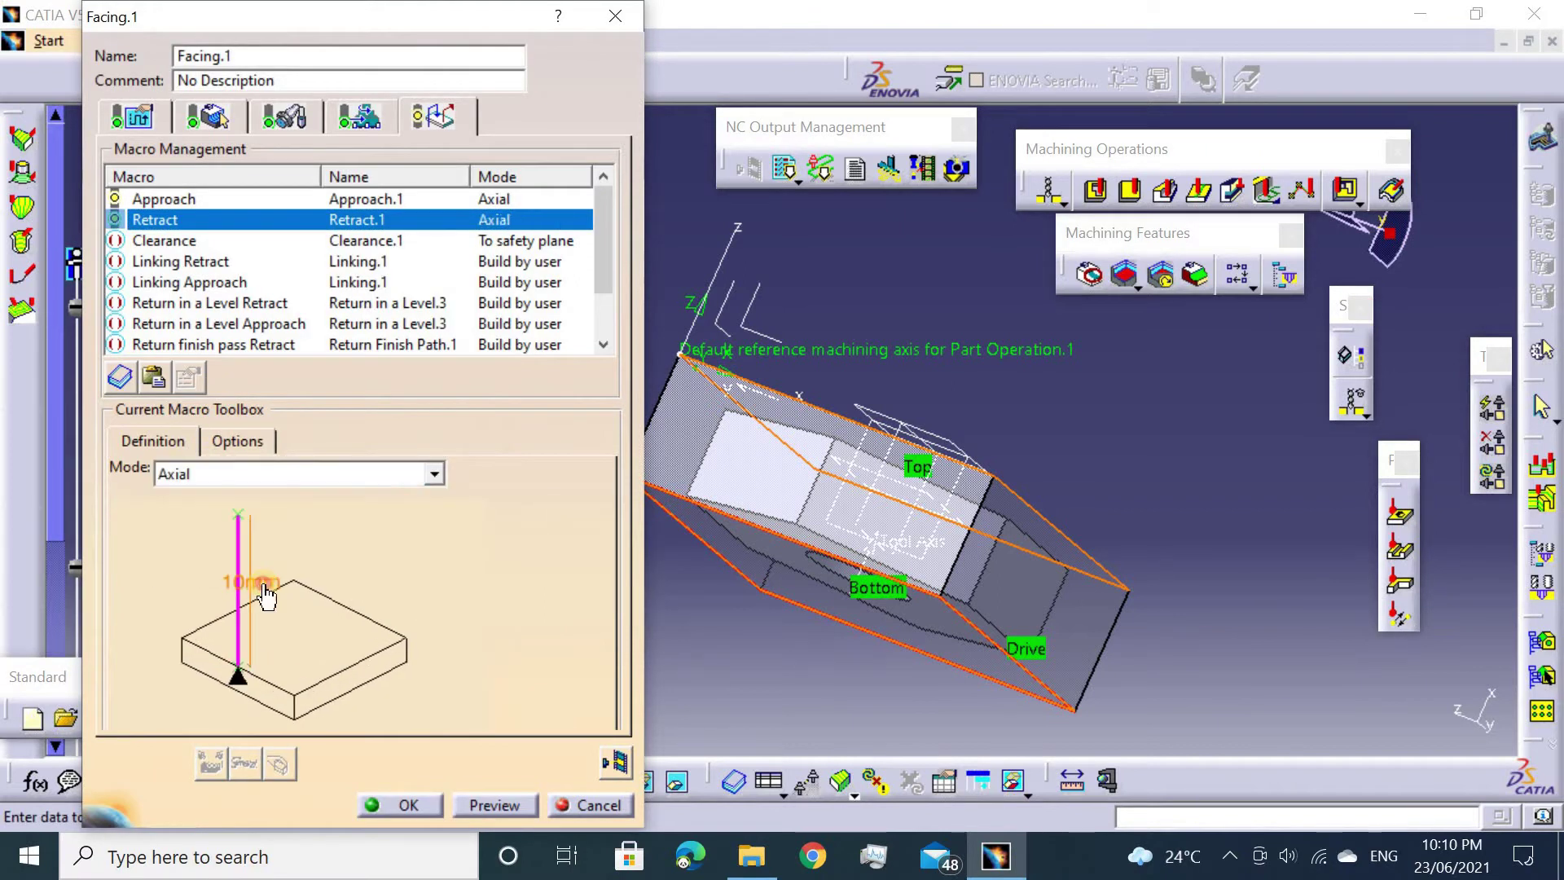
pyautogui.doubleClick(259, 582)
pyautogui.write('50mm')
pyautogui.press('Return')
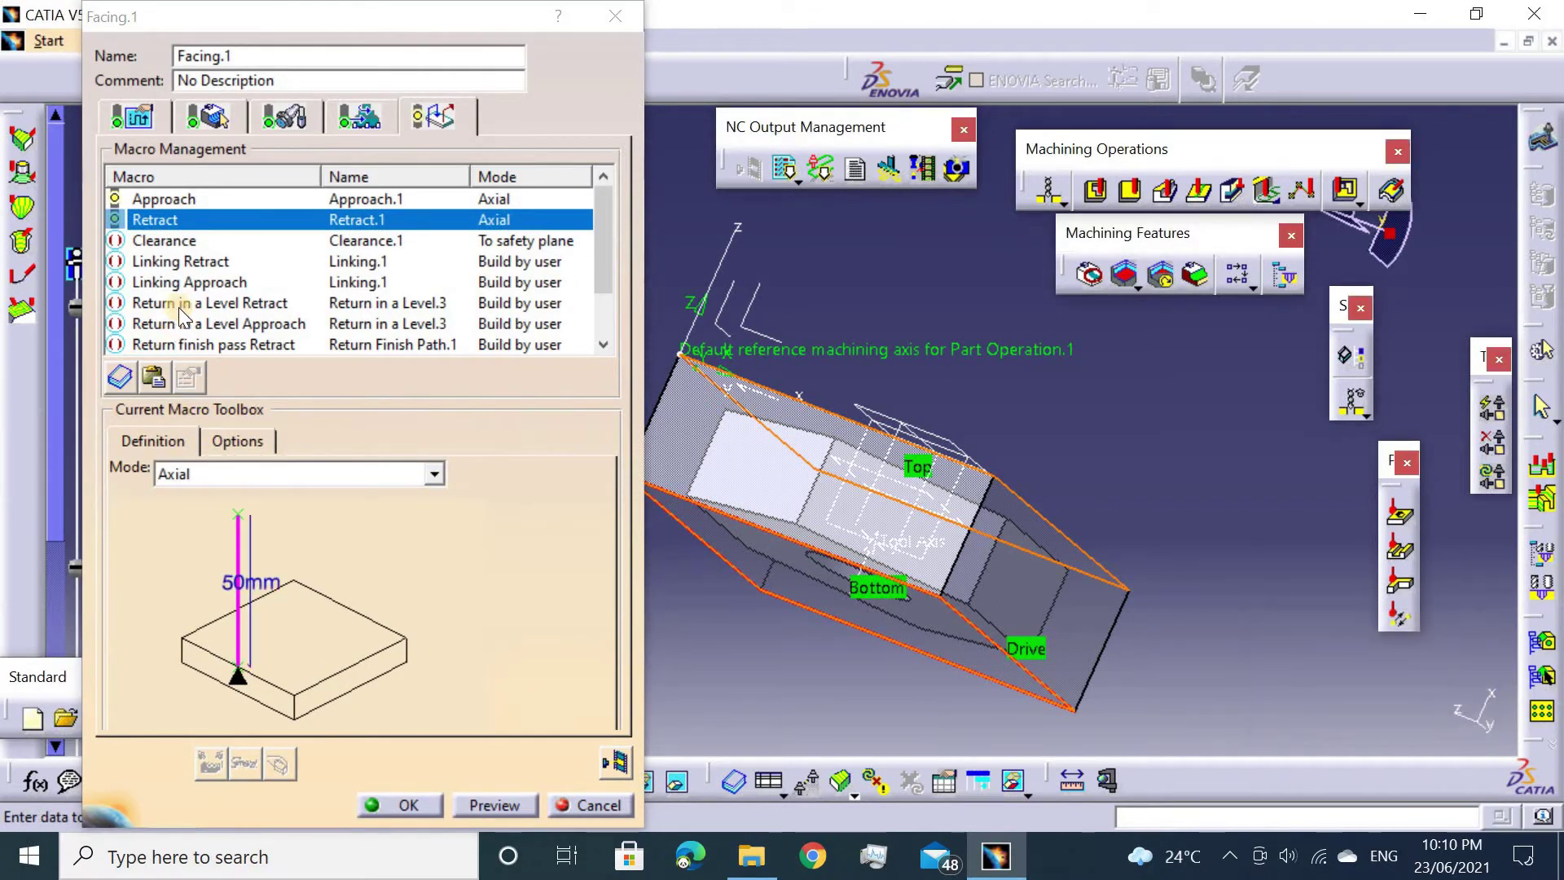
# Activate the Clearance macro and complete Facing.1.
pyautogui.click(196, 234)
pyautogui.rightClick(204, 240)
pyautogui.click(248, 251)
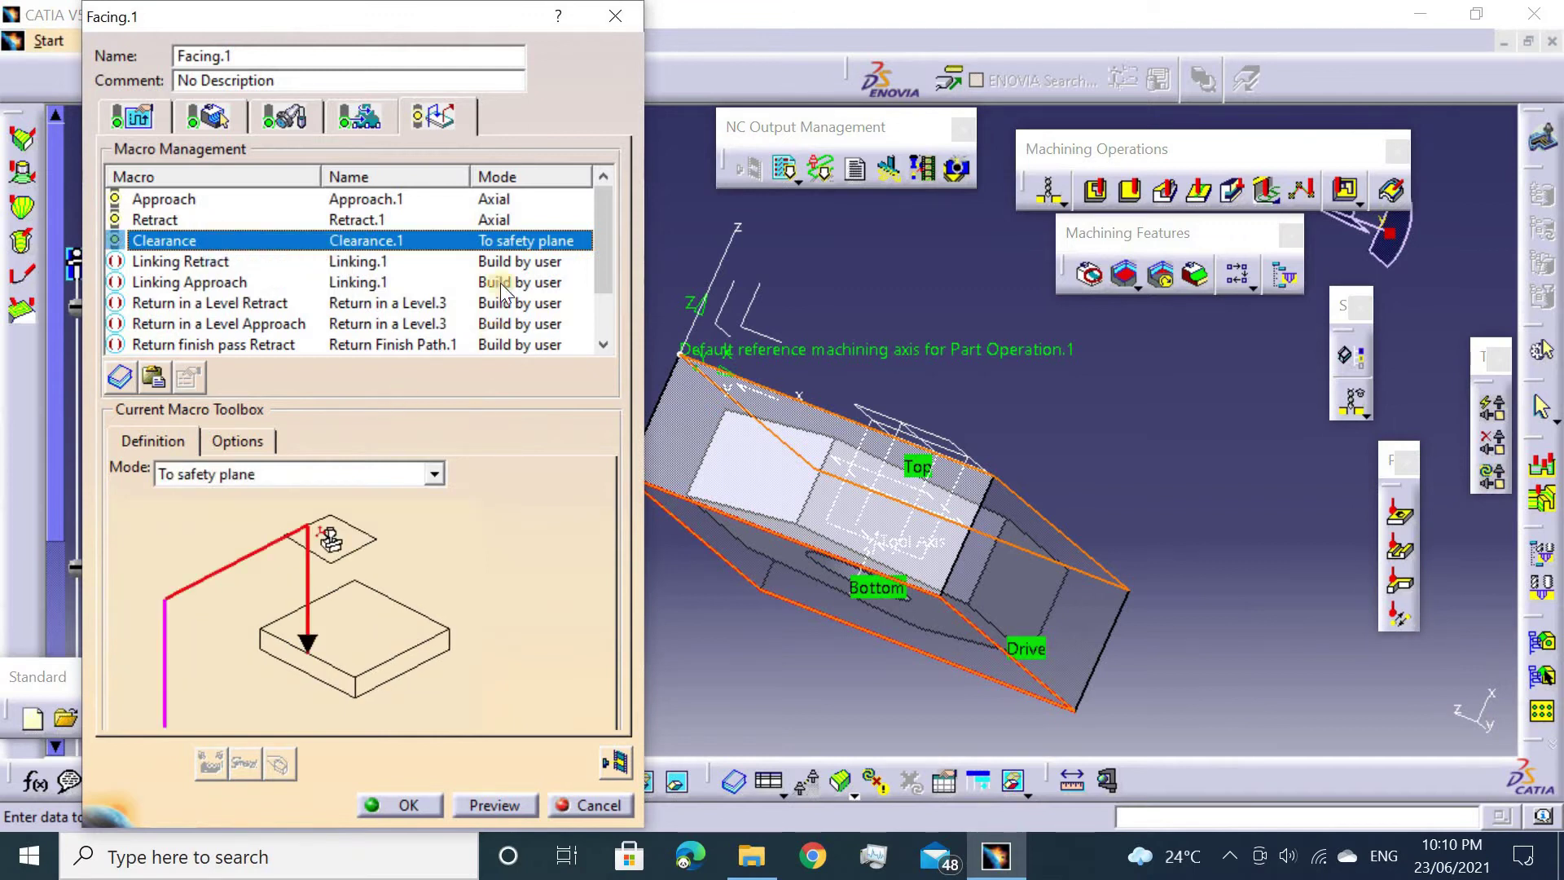
pyautogui.click(612, 766)
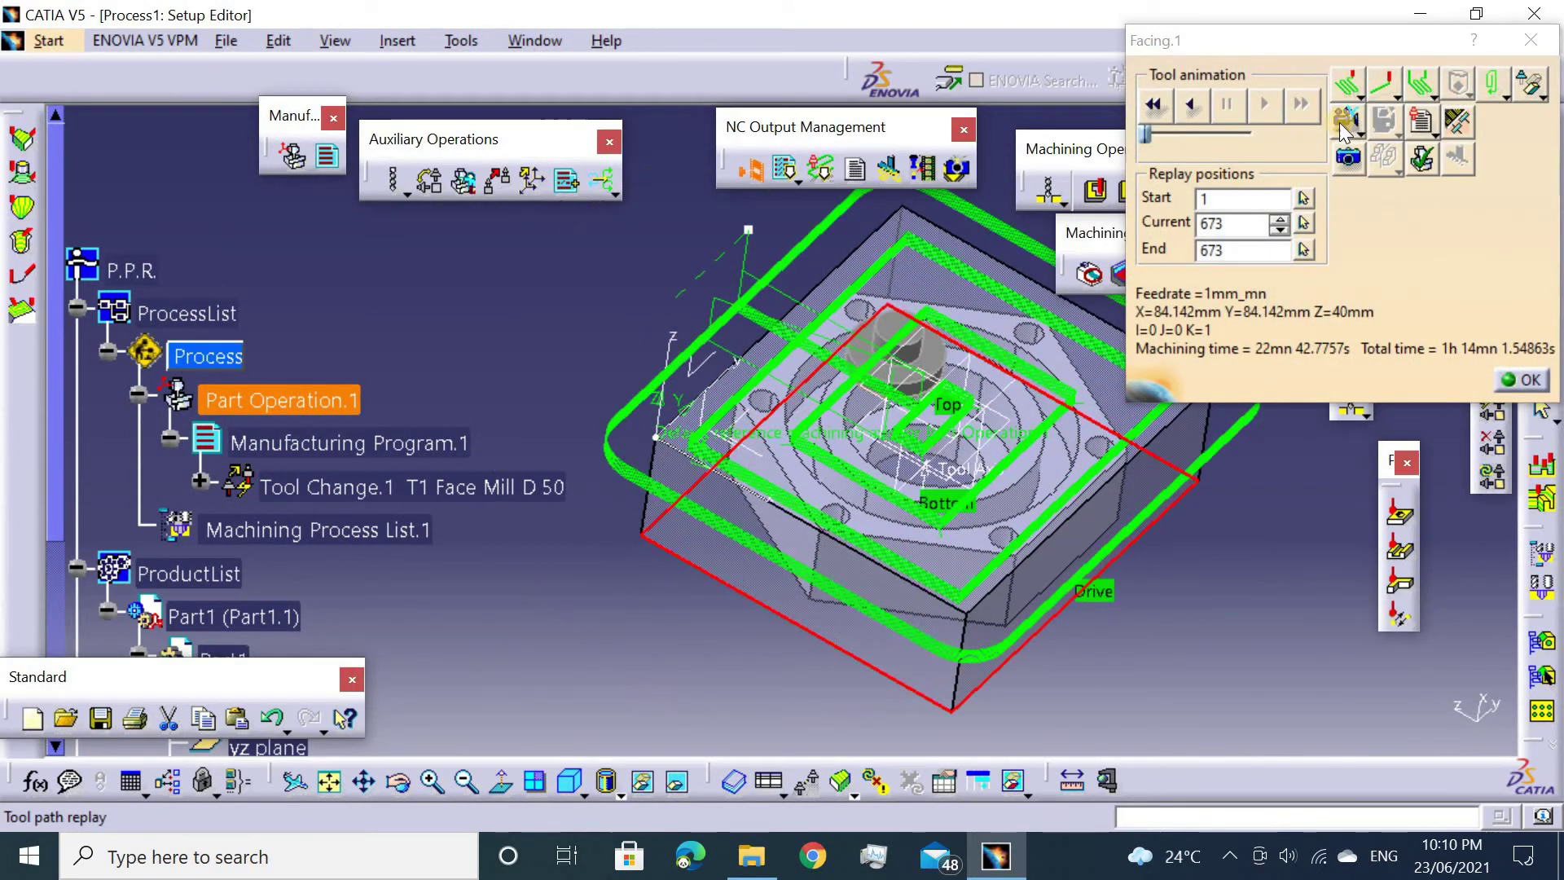
# Play the Facing.1 material-removal video, inspect the result, then close the replay and Facing.1.
pyautogui.click(1346, 122)
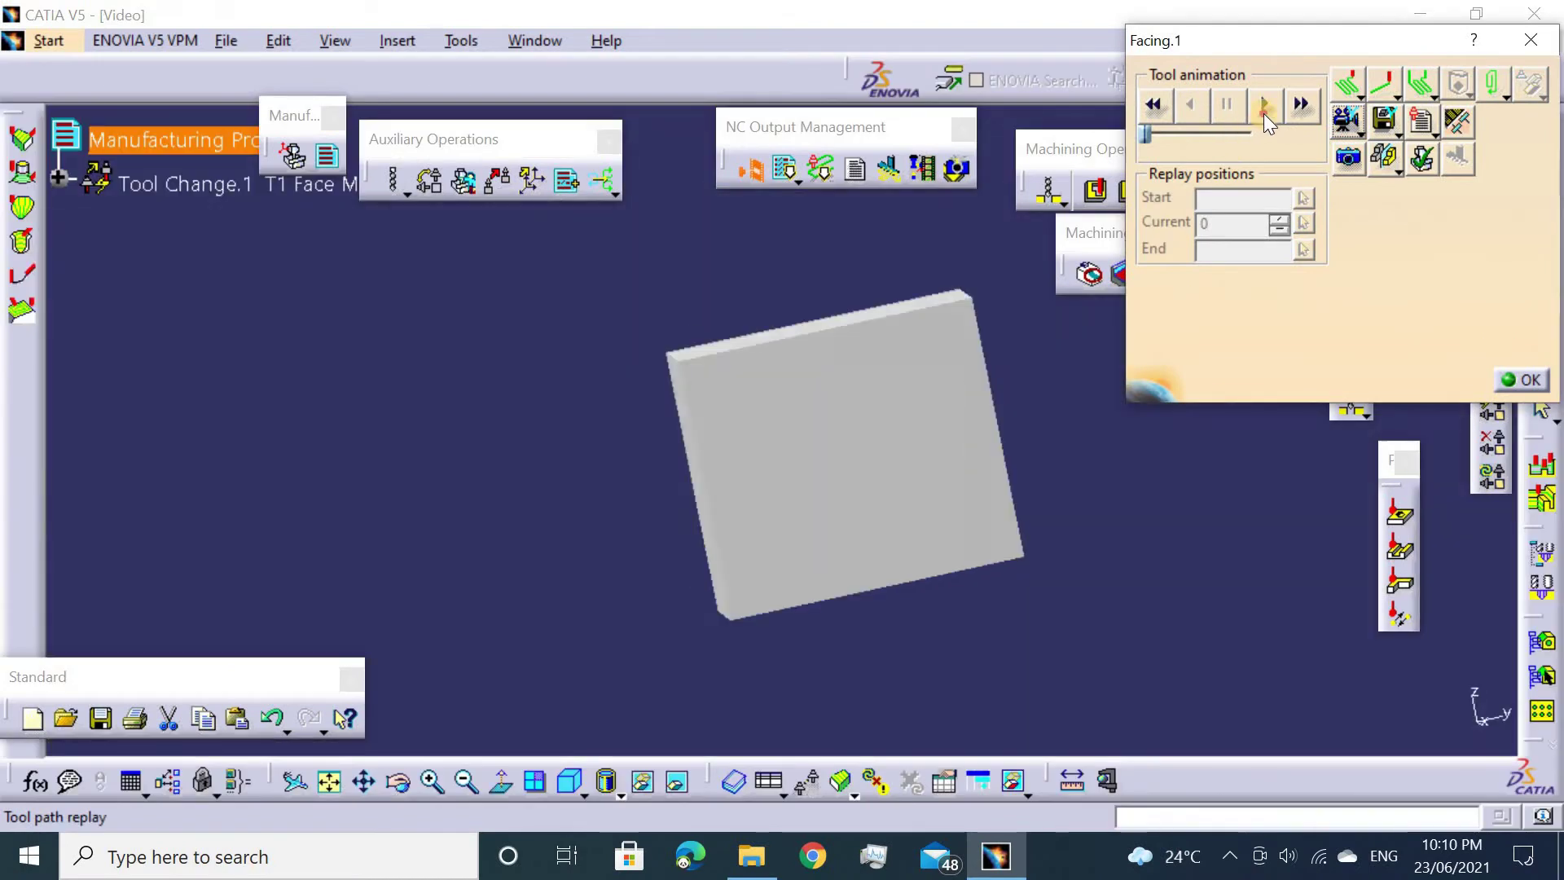
pyautogui.click(1264, 111)
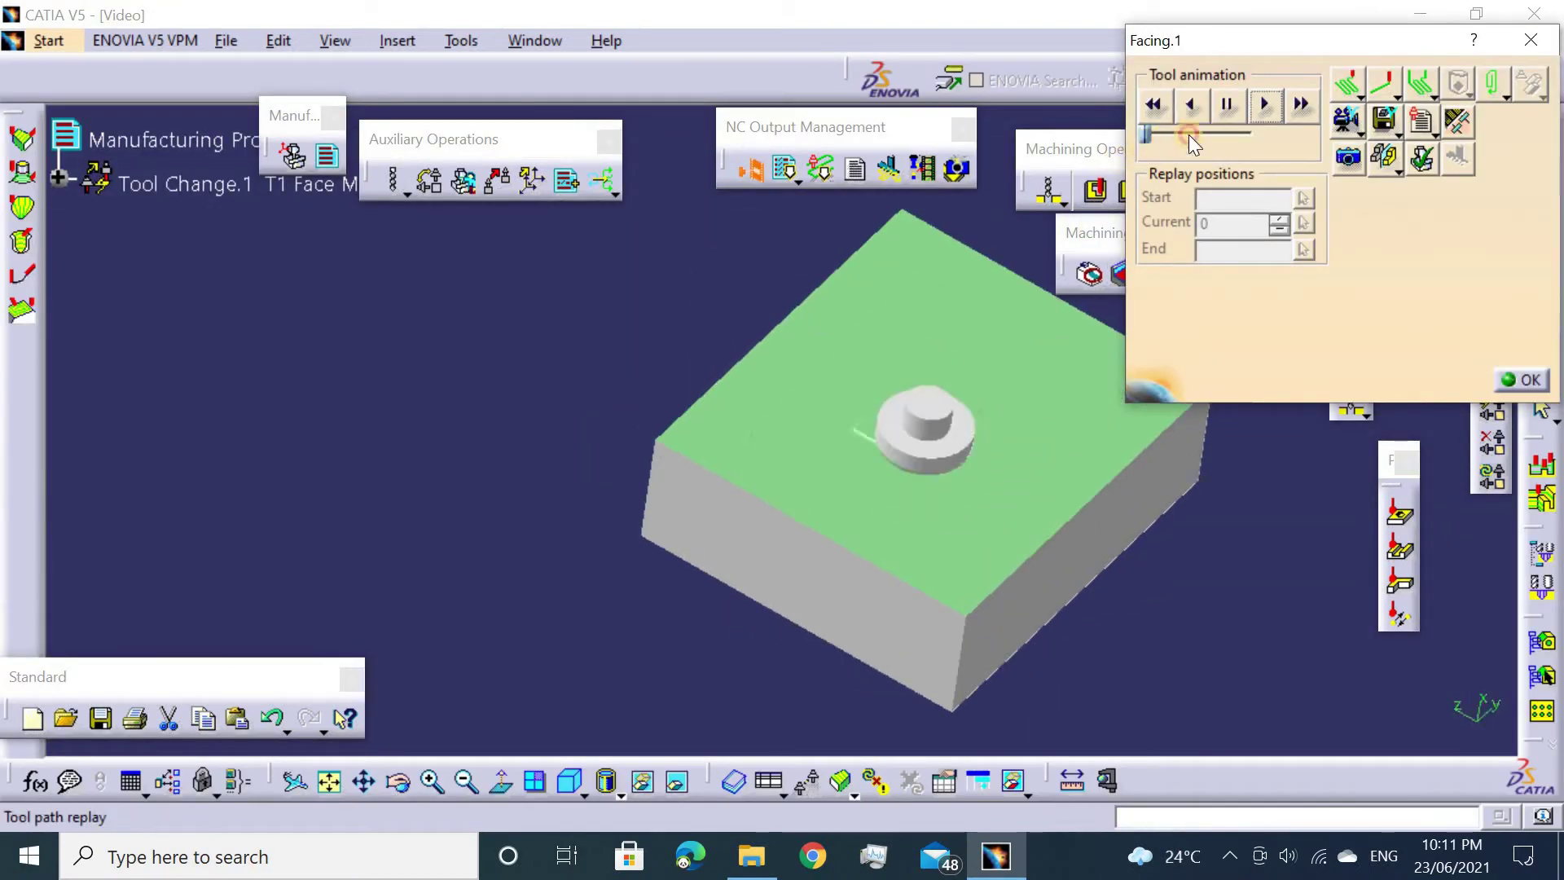
pyautogui.moveTo(946, 457)
pyautogui.mouseDown(button='middle')
pyautogui.moveTo(785, 457)
pyautogui.moveTo(872, 479)
pyautogui.moveTo(937, 472)
pyautogui.mouseUp(button='middle')
pyautogui.click(1520, 379)
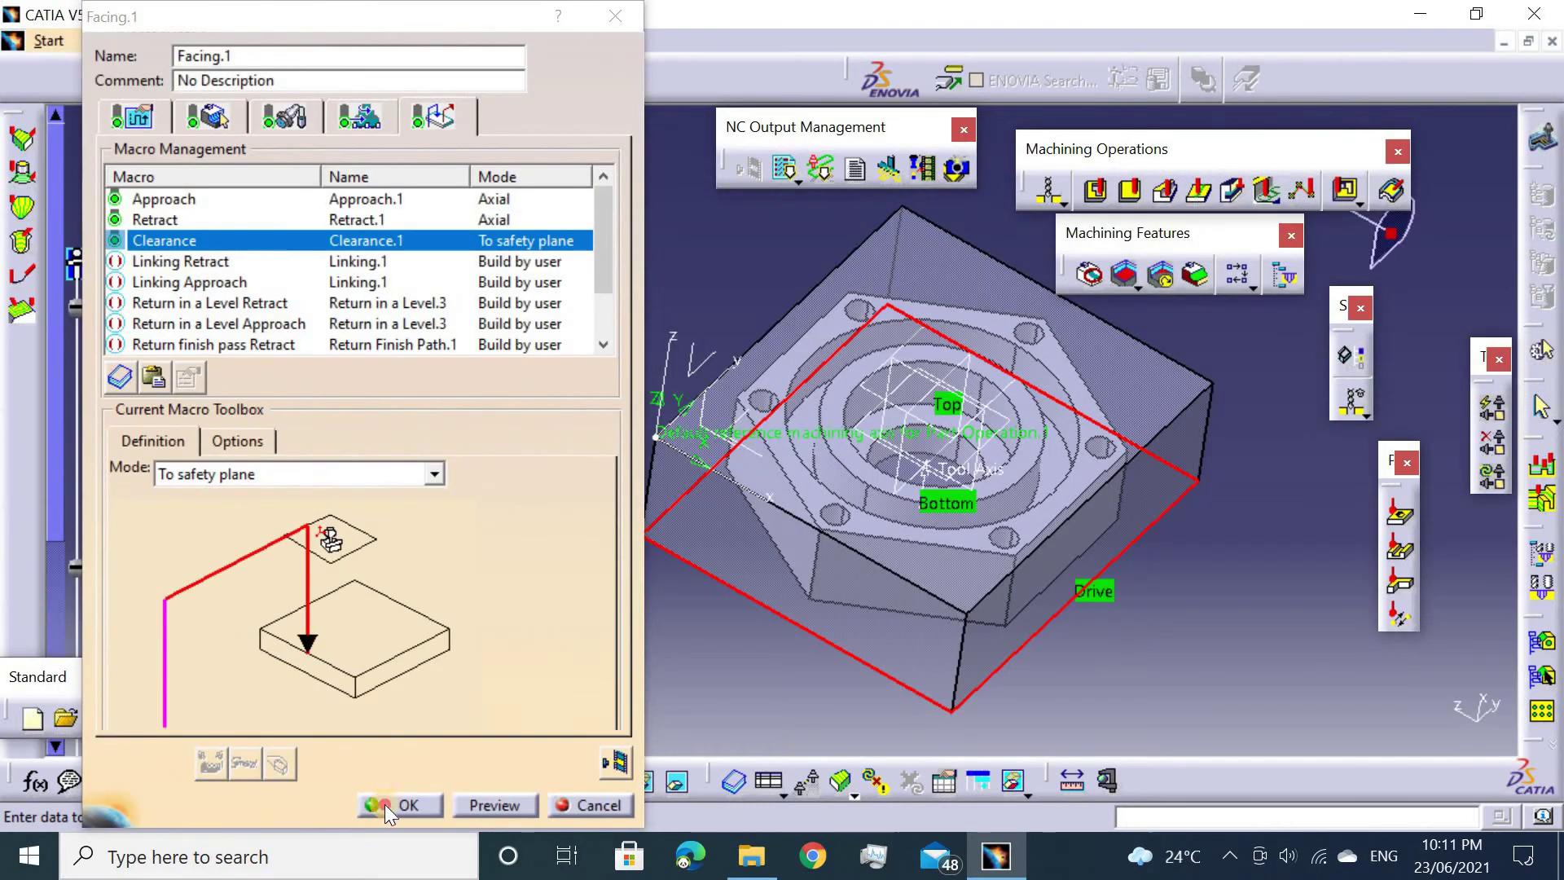
pyautogui.click(385, 804)
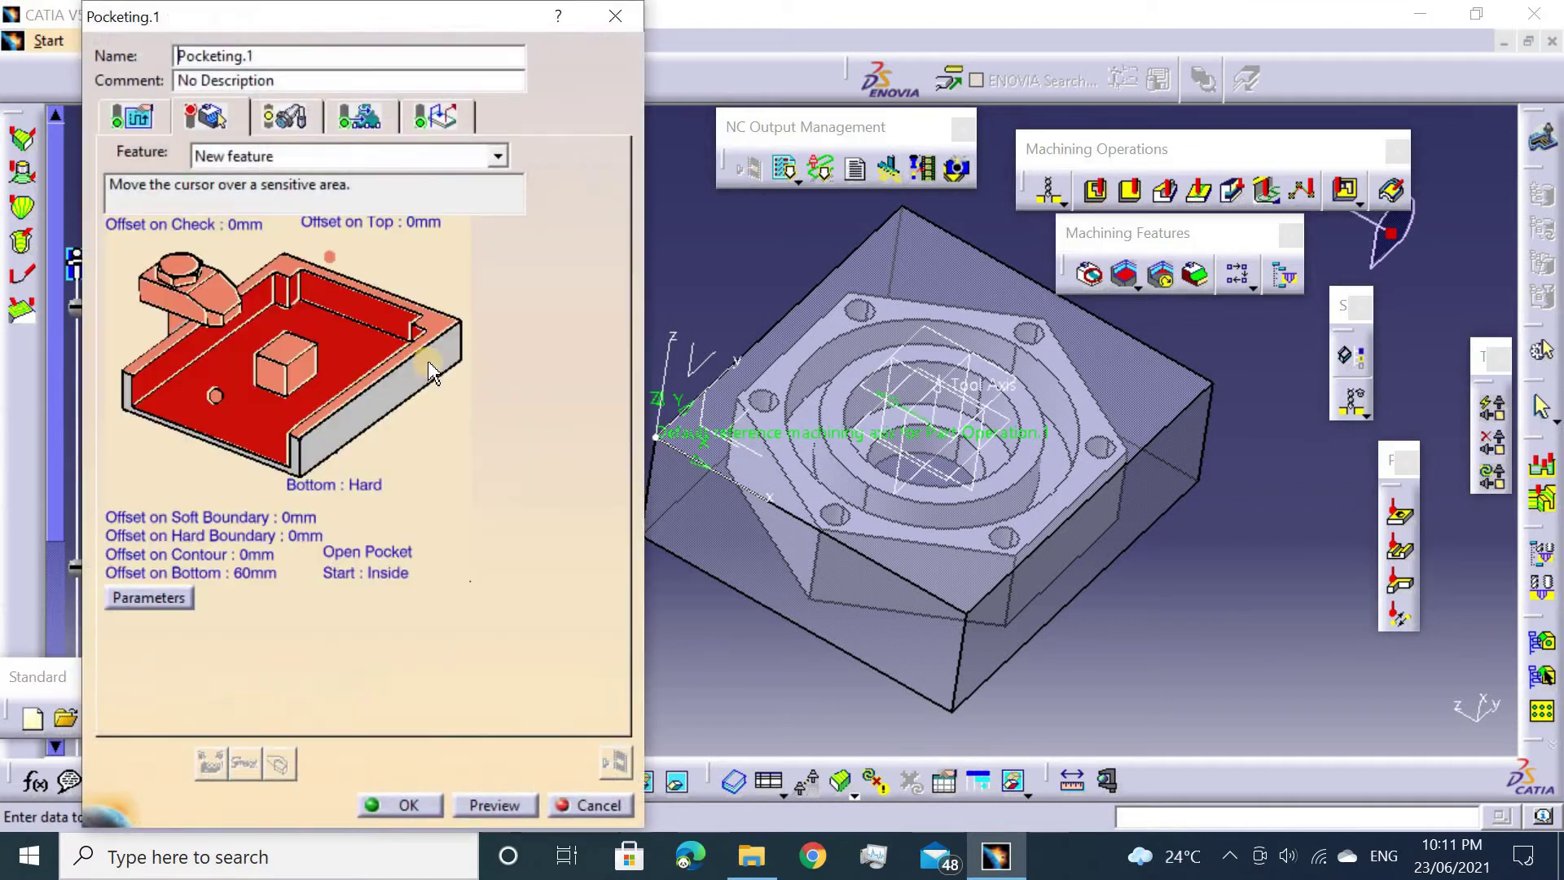
# Hide the stock and assign the nut's top face and bottom face to Pocketing.1.
pyautogui.click(436, 326)
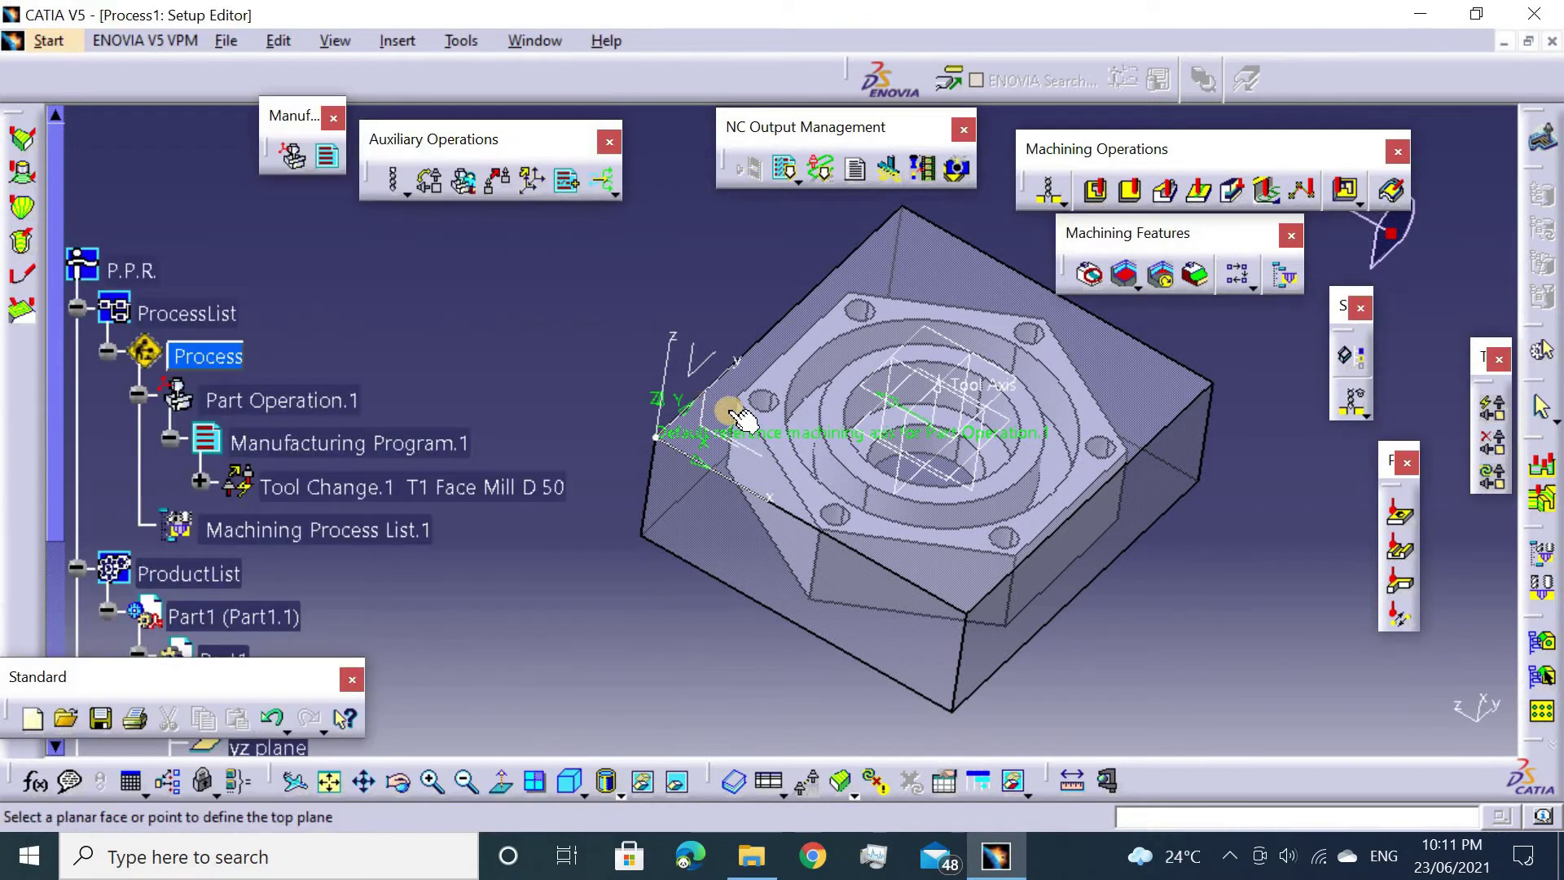
pyautogui.rightClick(802, 336)
pyautogui.click(848, 411)
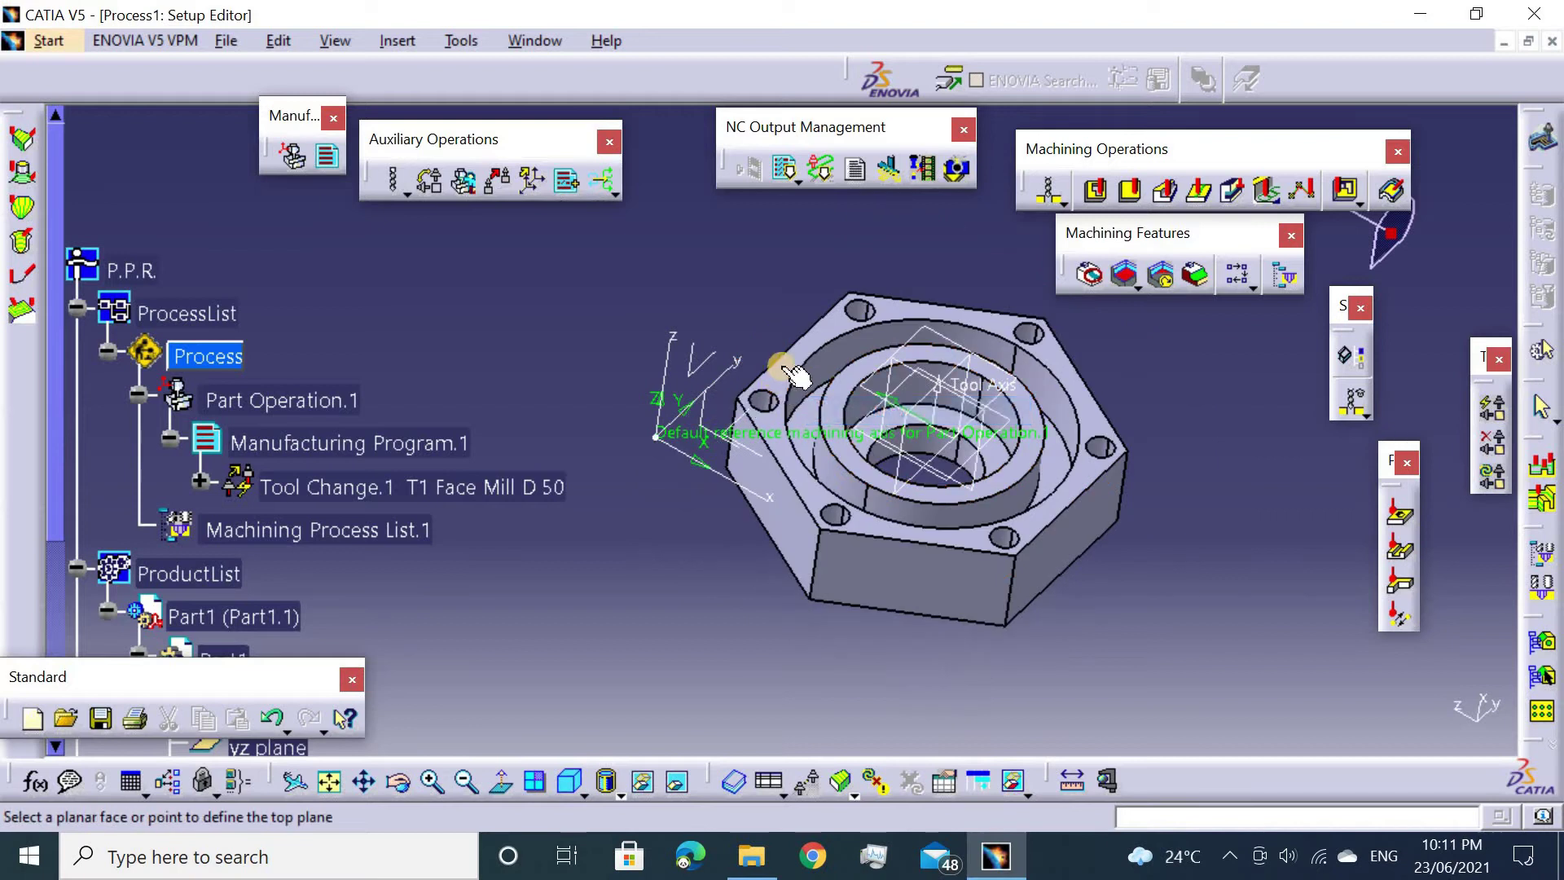
pyautogui.click(789, 374)
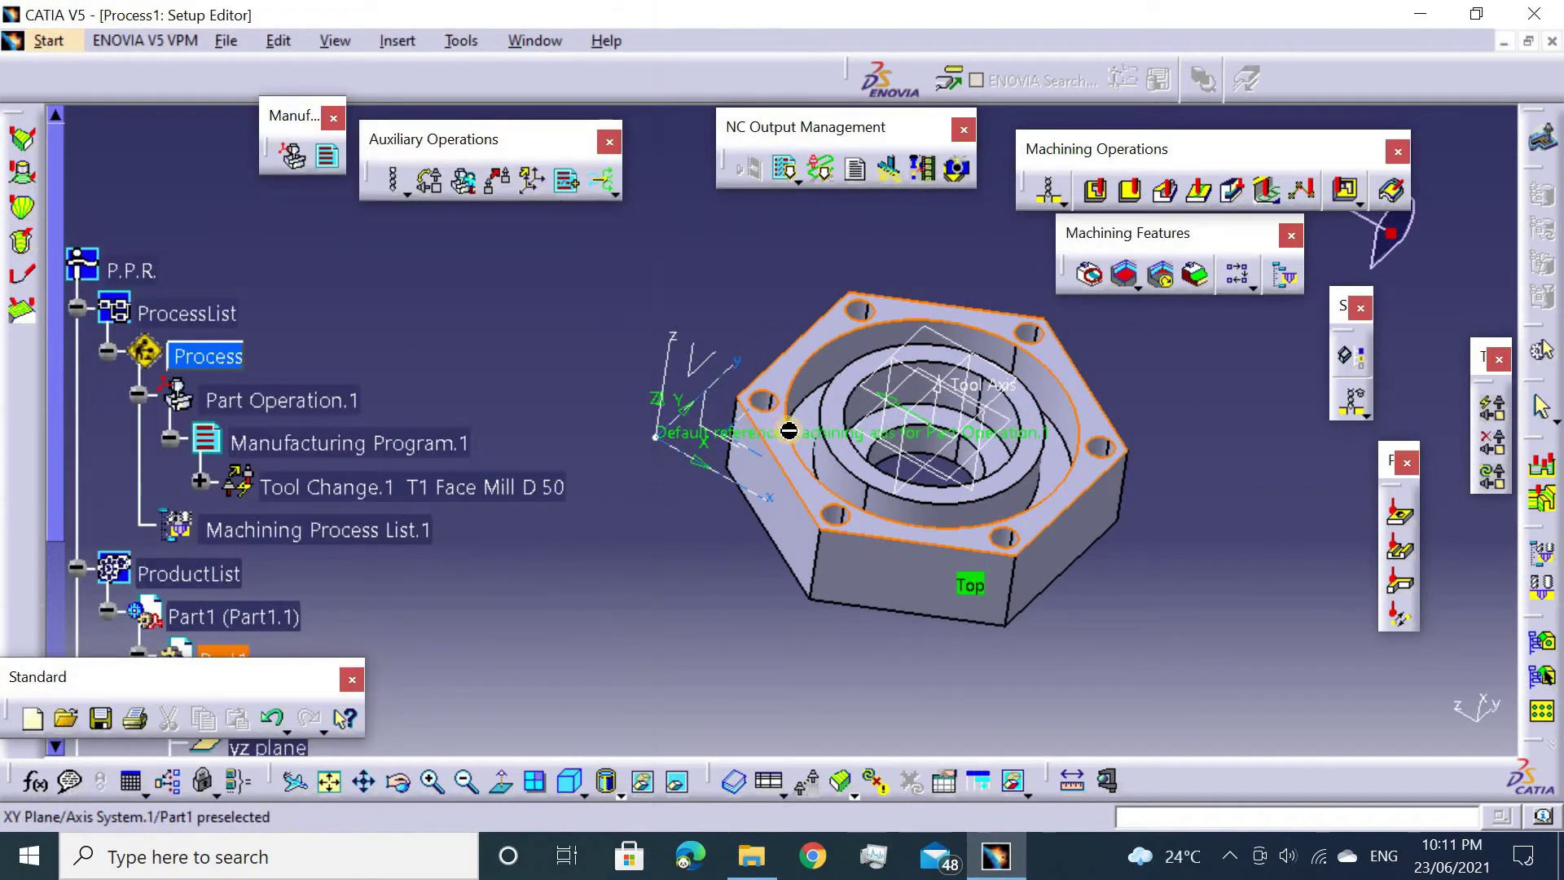
pyautogui.moveTo(802, 370); pyautogui.dragTo(721, 548, button='middle')
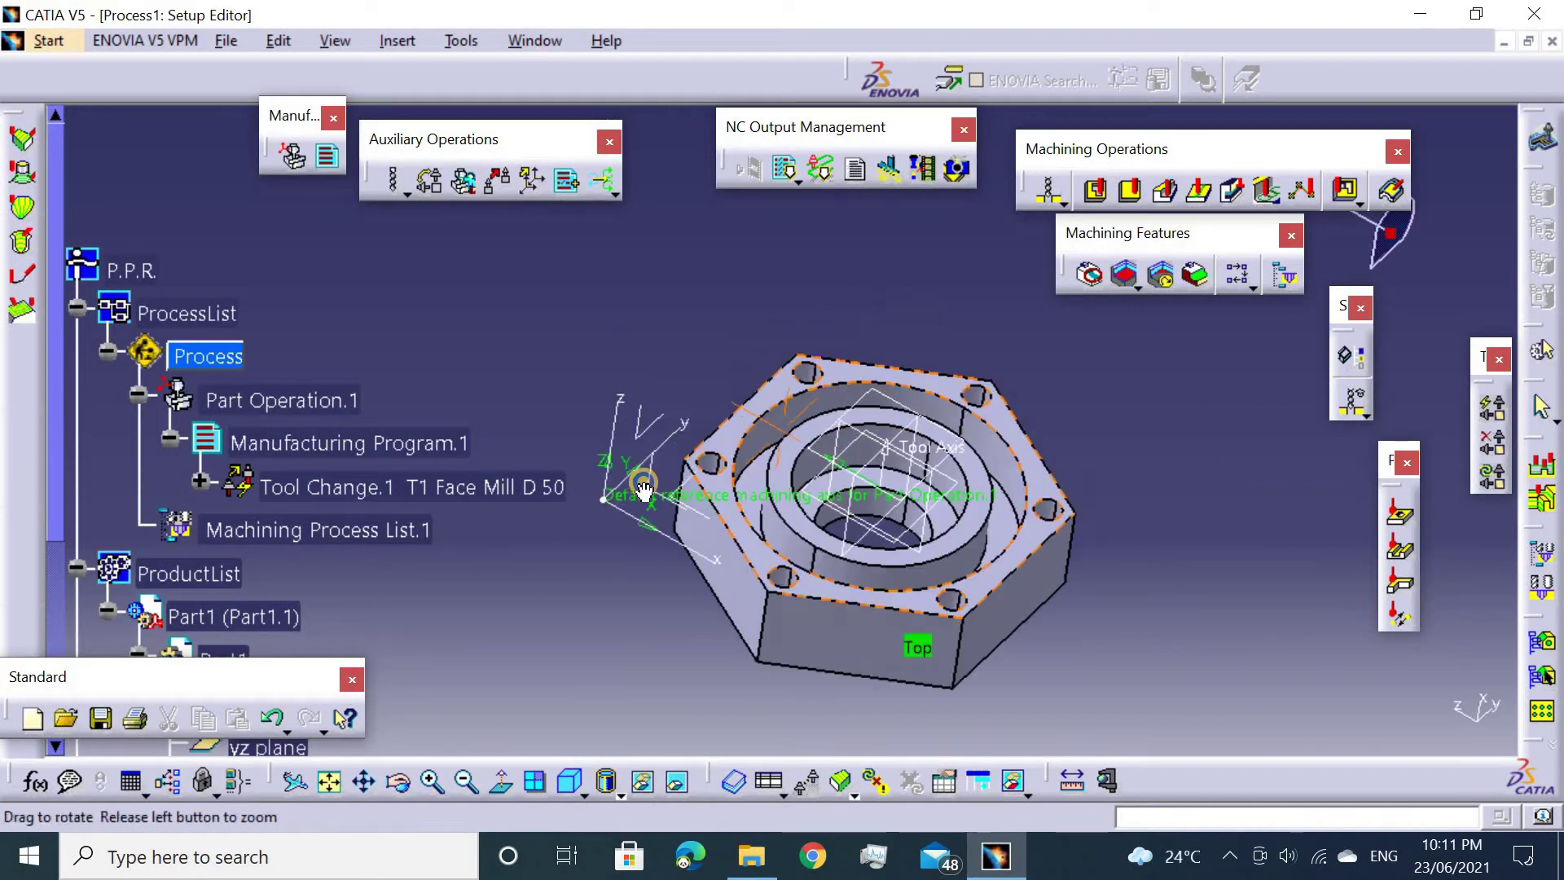
pyautogui.click(721, 548)
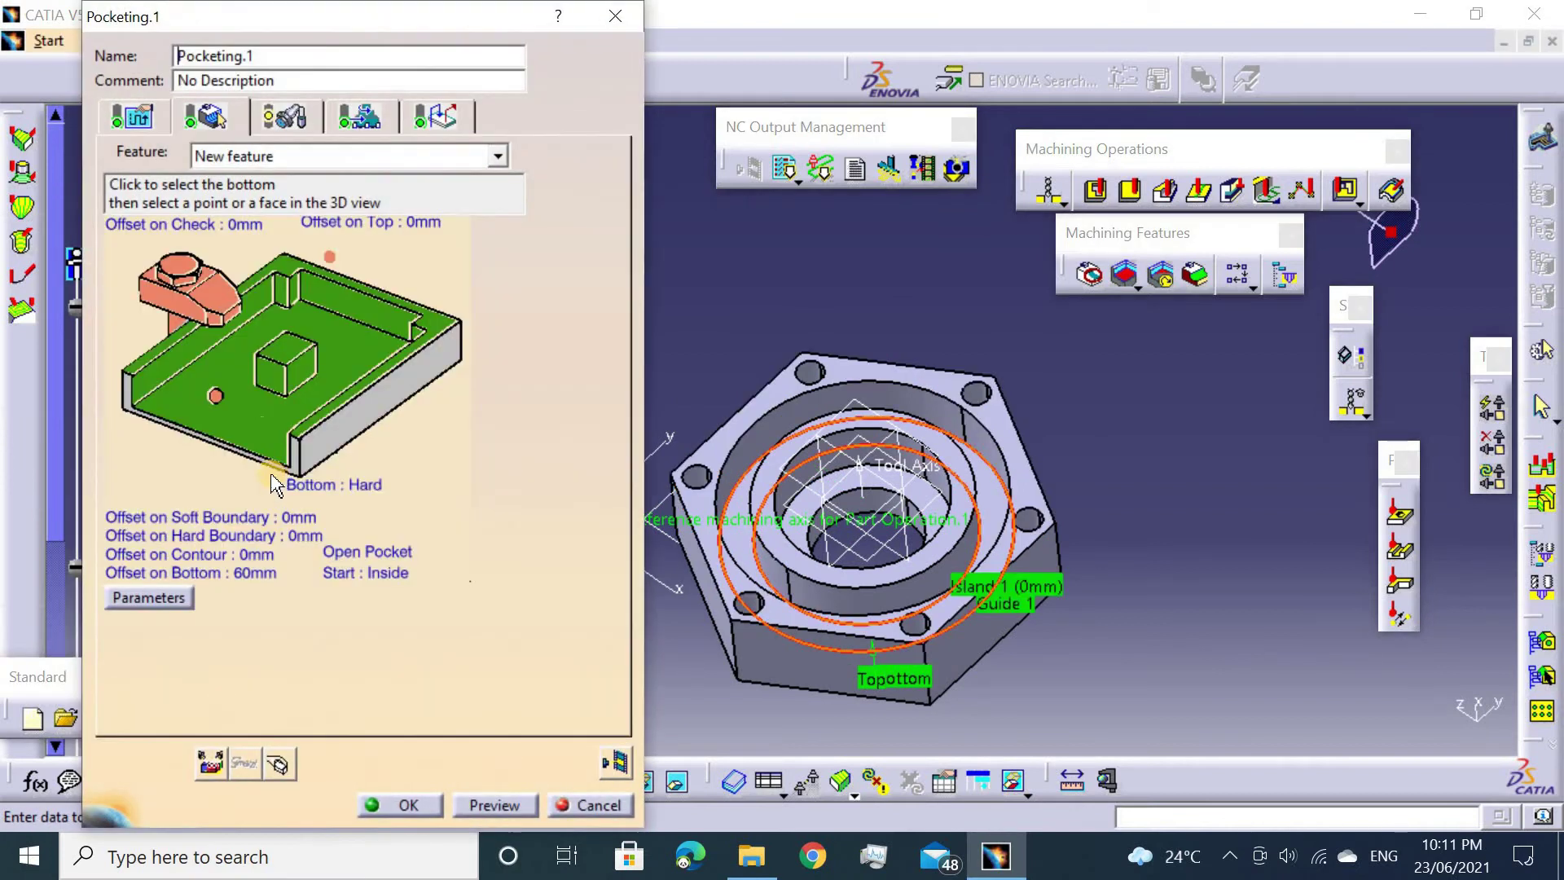
# Make Pocketing.1 a closed pocket and confirm the bottom offset value.
pyautogui.click(365, 562)
pyautogui.doubleClick(245, 574)
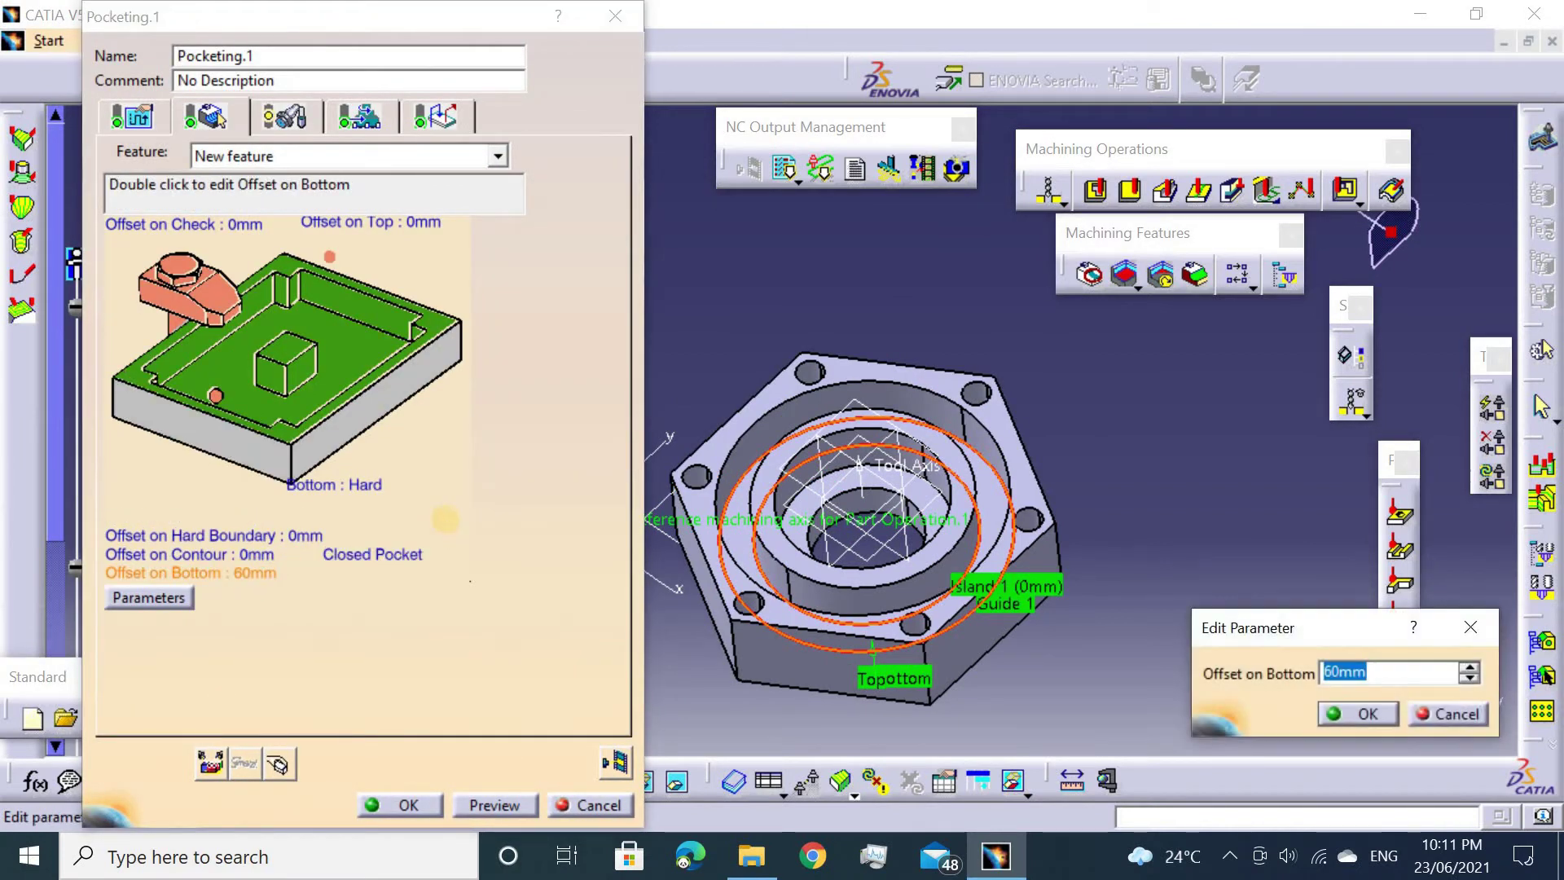
pyautogui.press('Return')
# Review the pocketing strategy's radial, axial, finishing and high-speed milling settings.
pyautogui.click(131, 116)
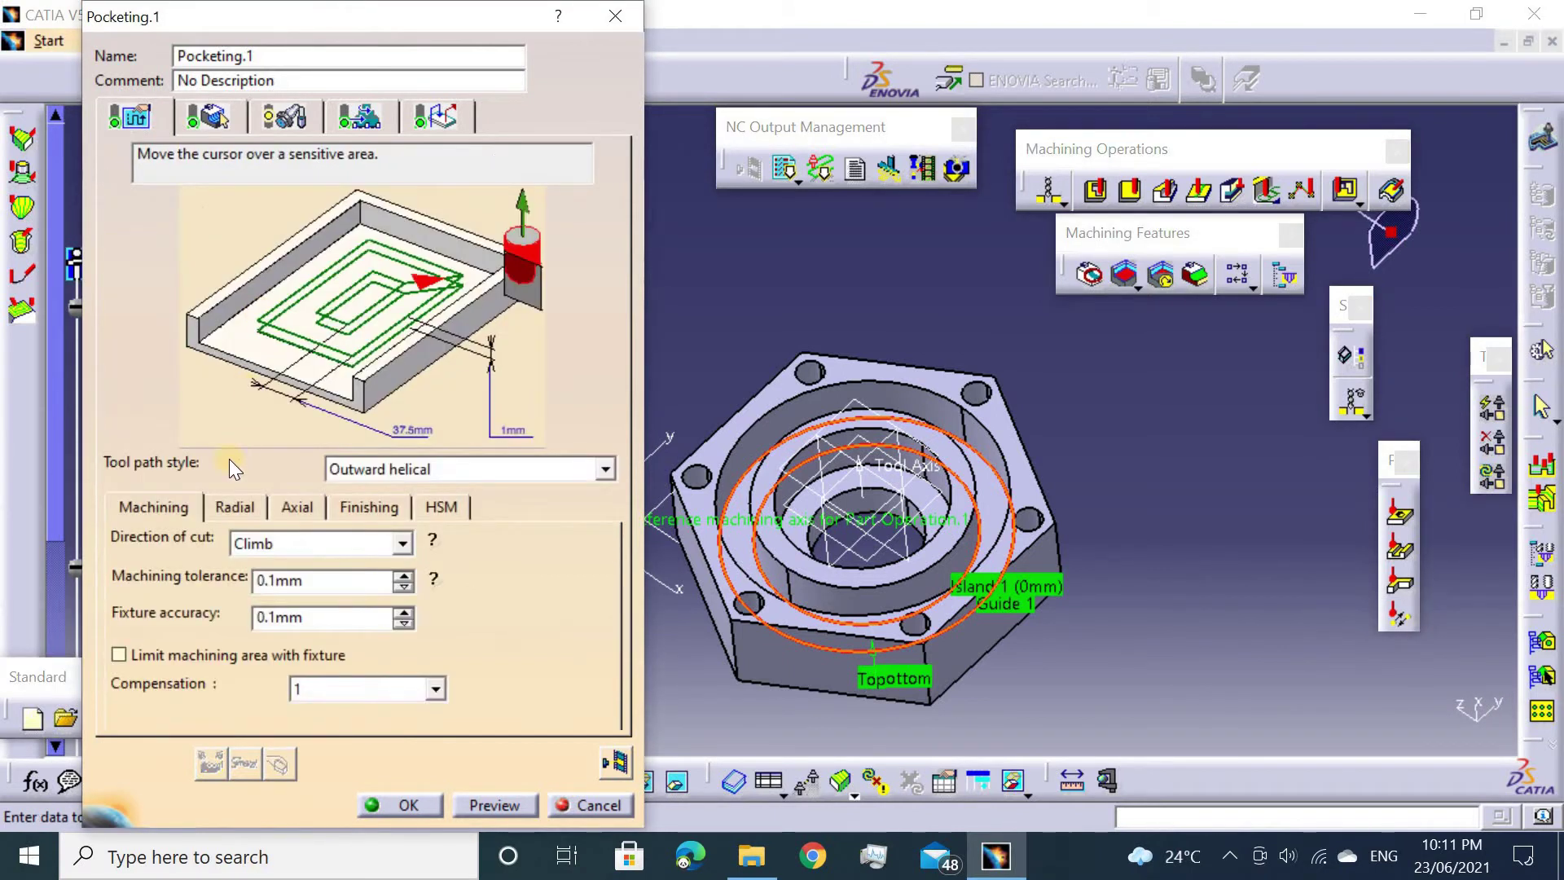
pyautogui.click(233, 508)
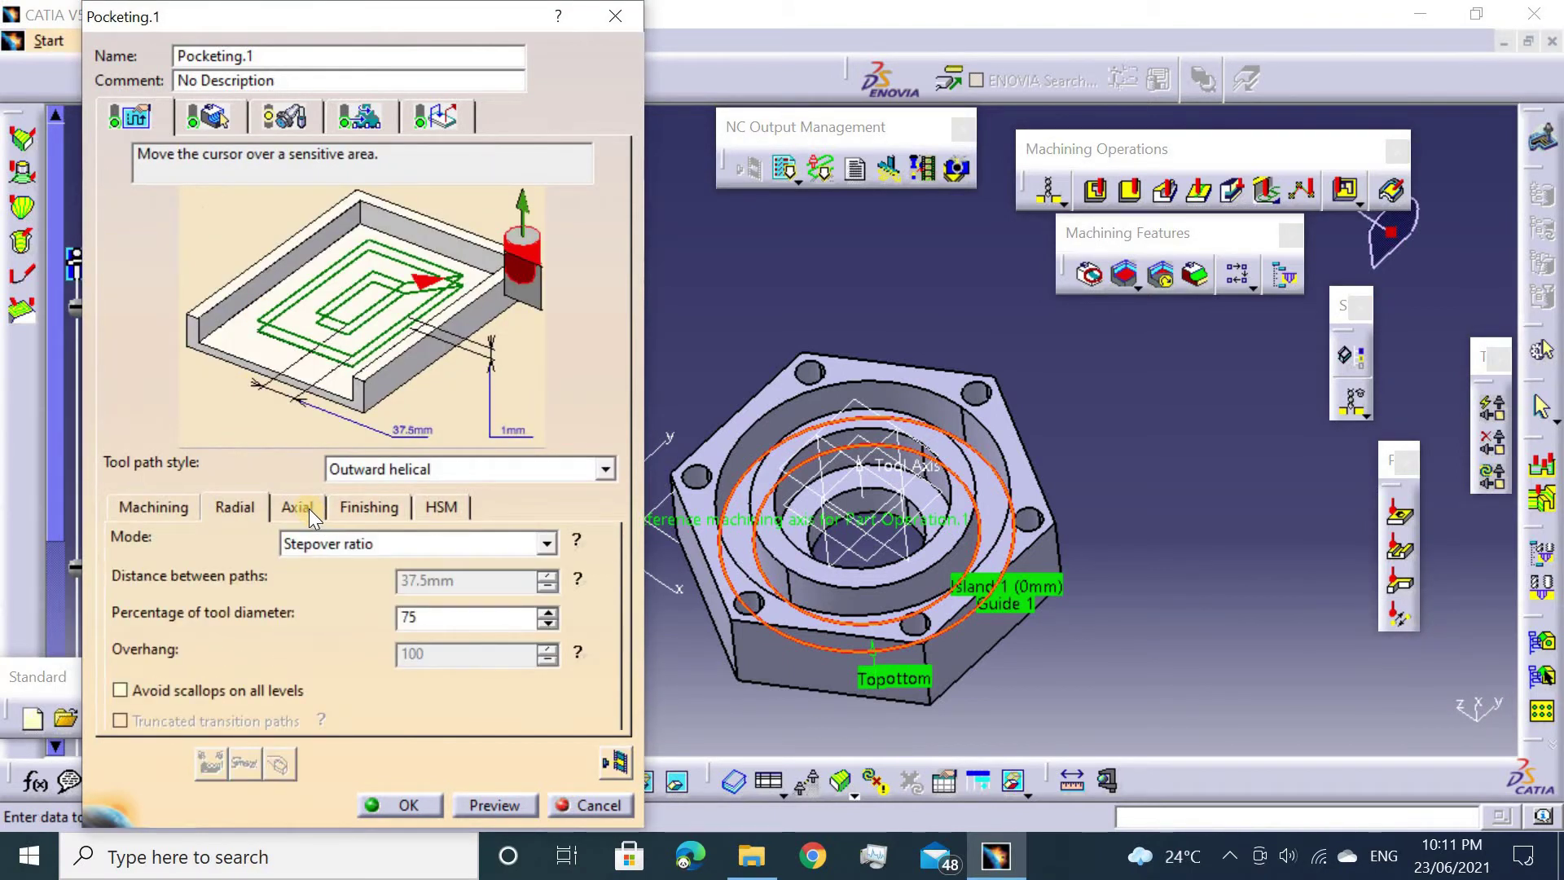
pyautogui.click(308, 508)
pyautogui.click(363, 510)
pyautogui.click(445, 514)
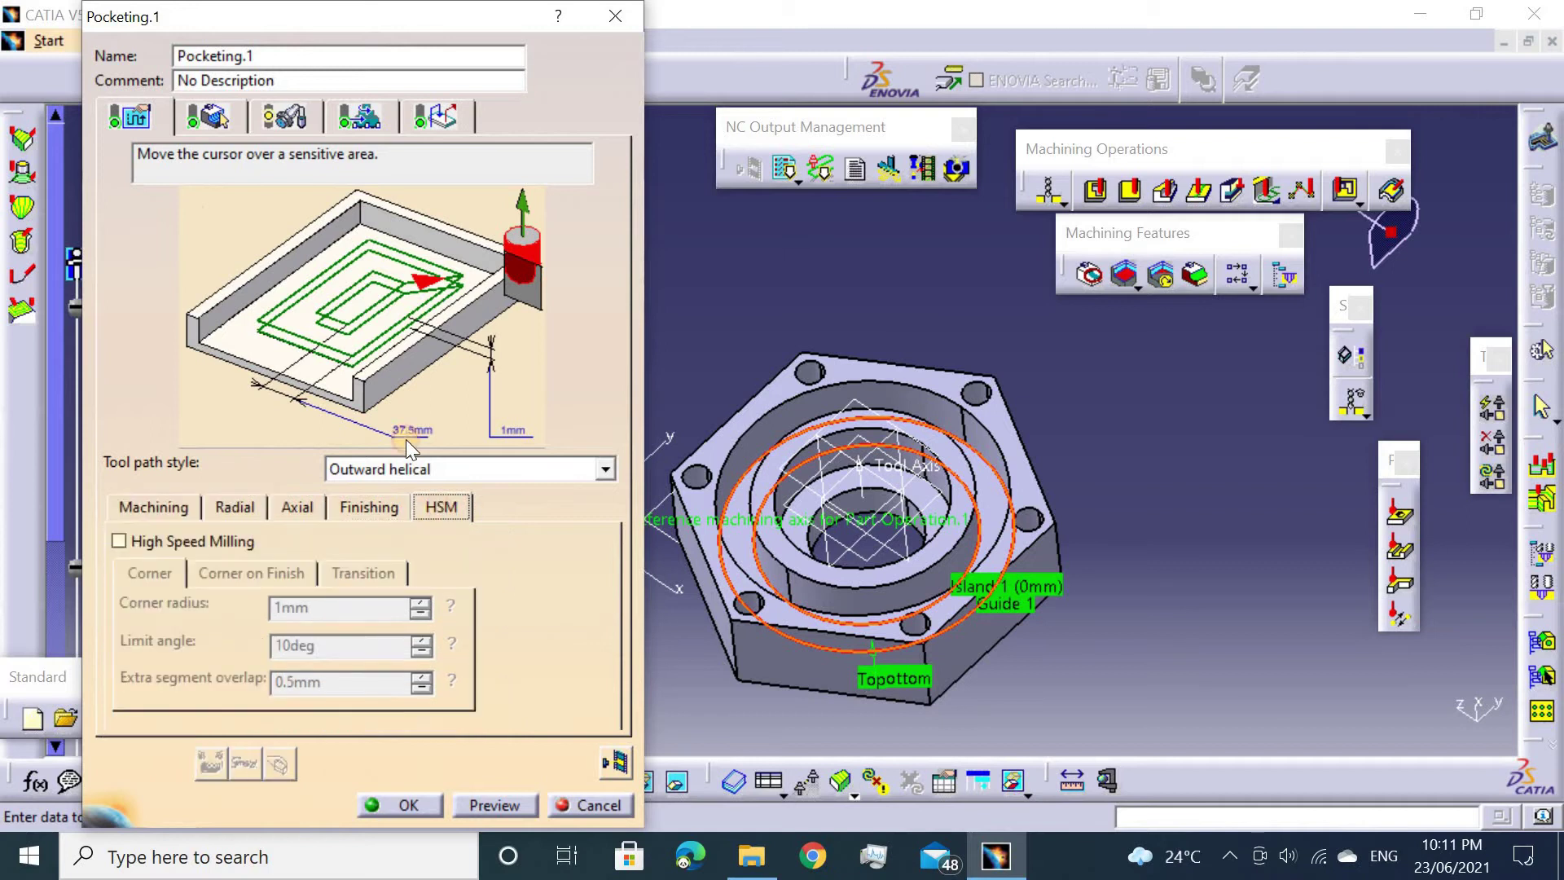
# Assign a new end mill with a 0mm corner radius and 6mm diameter.
pyautogui.click(287, 117)
pyautogui.click(156, 267)
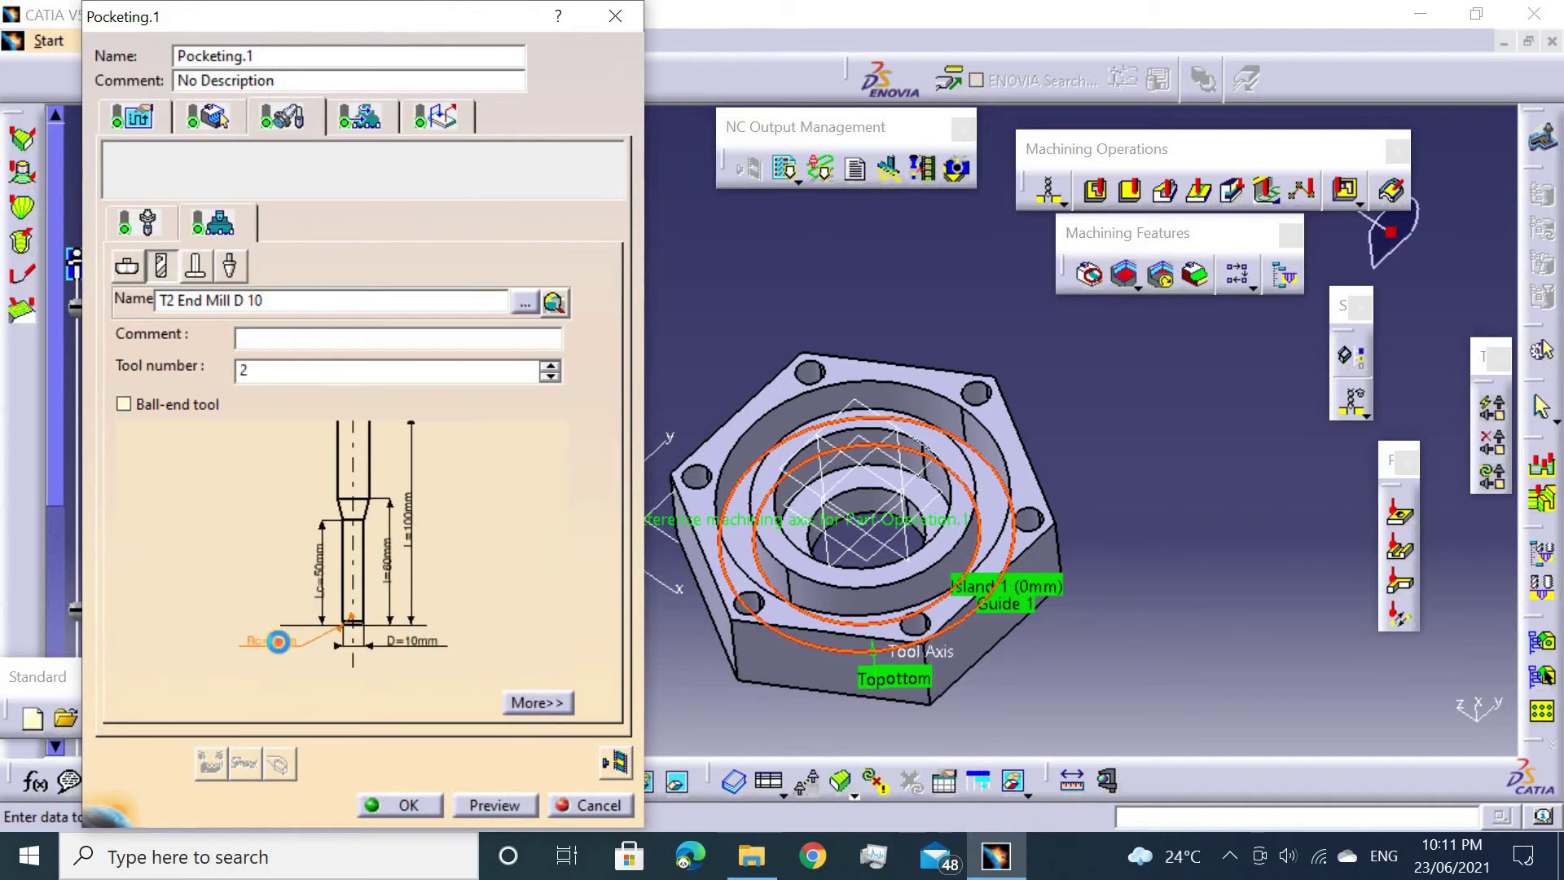
pyautogui.doubleClick(278, 641)
pyautogui.write('0mm')
pyautogui.press('Return')
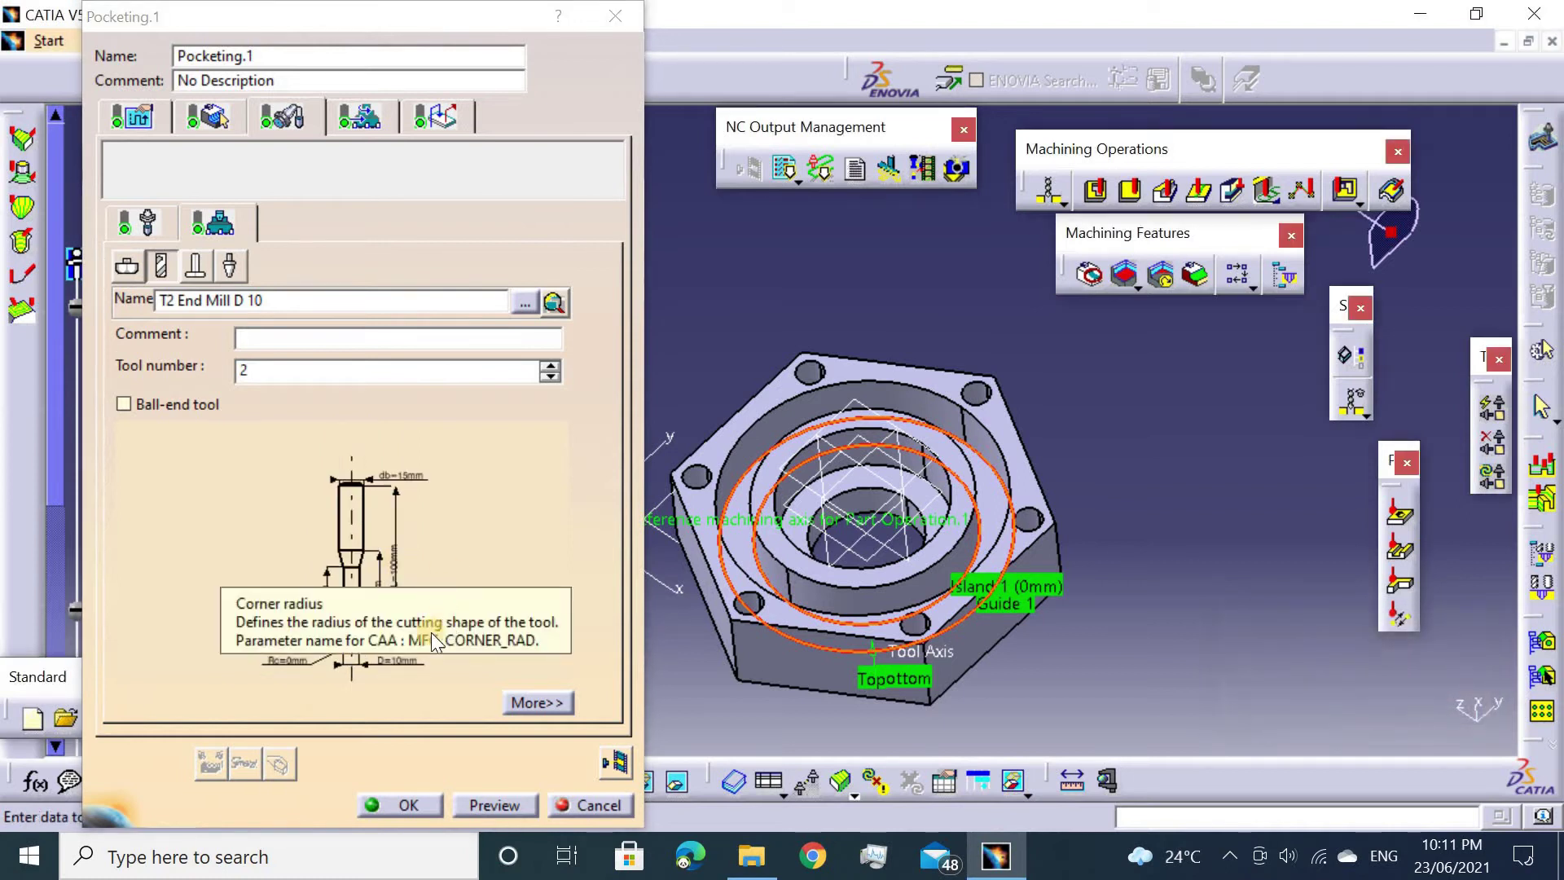
pyautogui.doubleClick(400, 660)
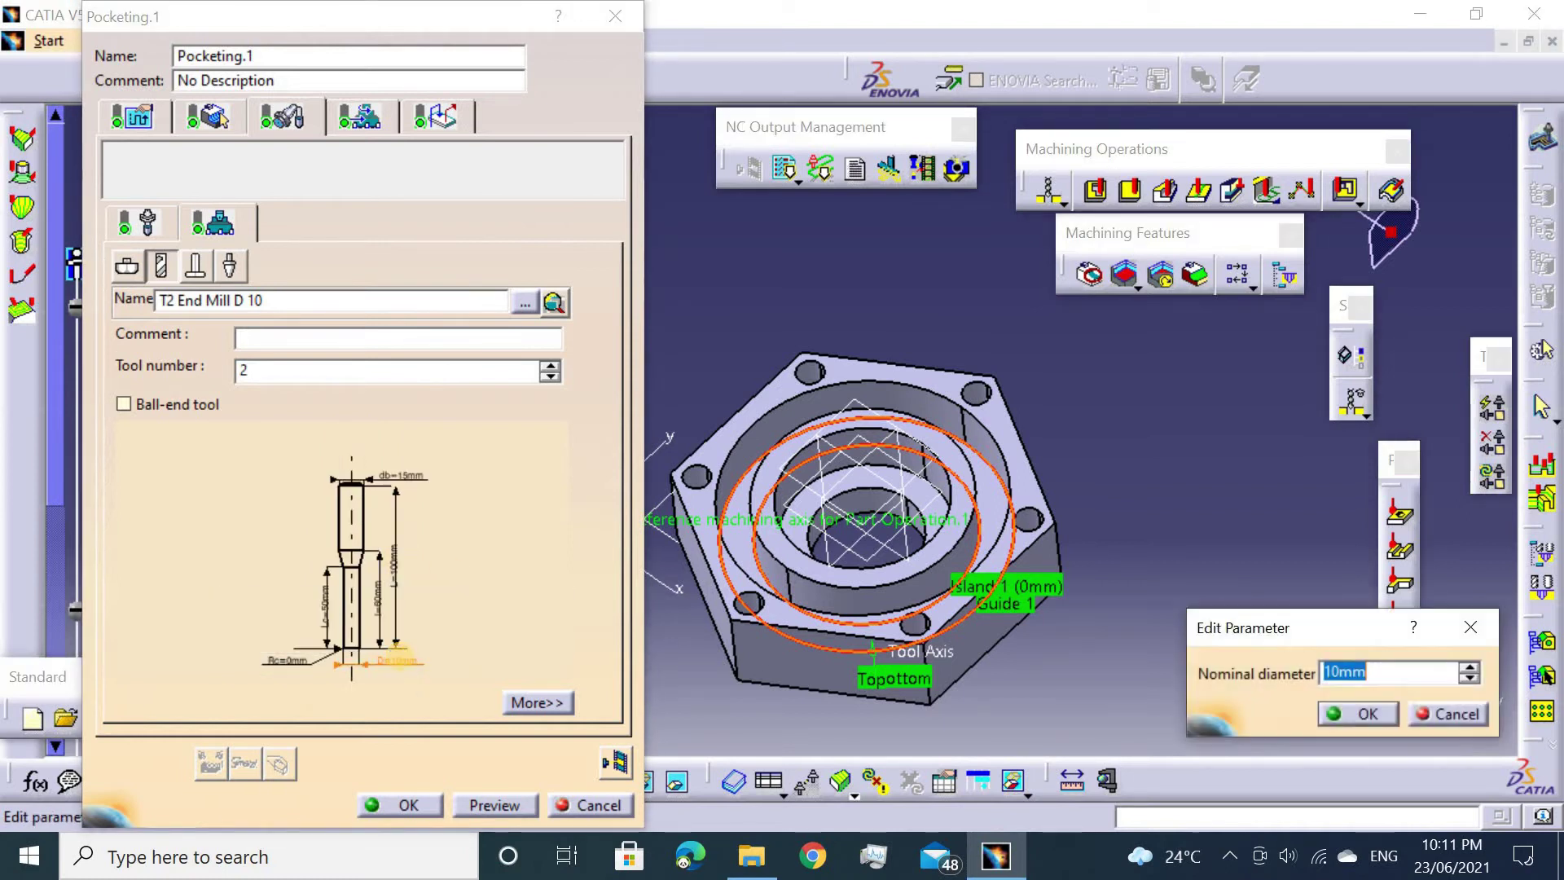
pyautogui.write('6mm')
pyautogui.press('Return')
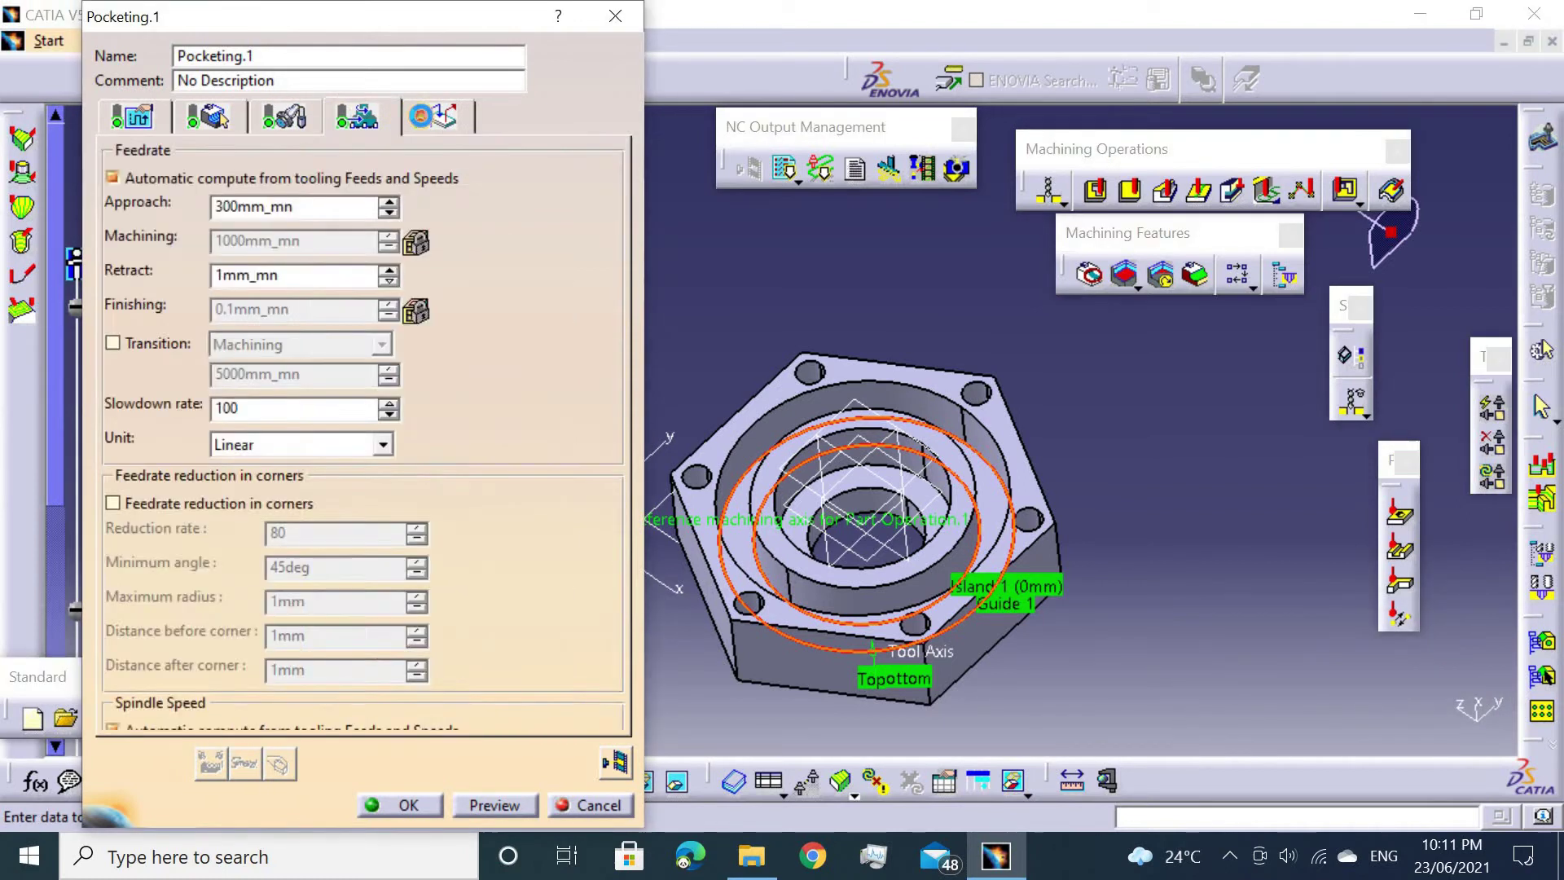
pyautogui.click(435, 116)
# Make the approach and retract macros axial moves of 50mm.
pyautogui.click(213, 481)
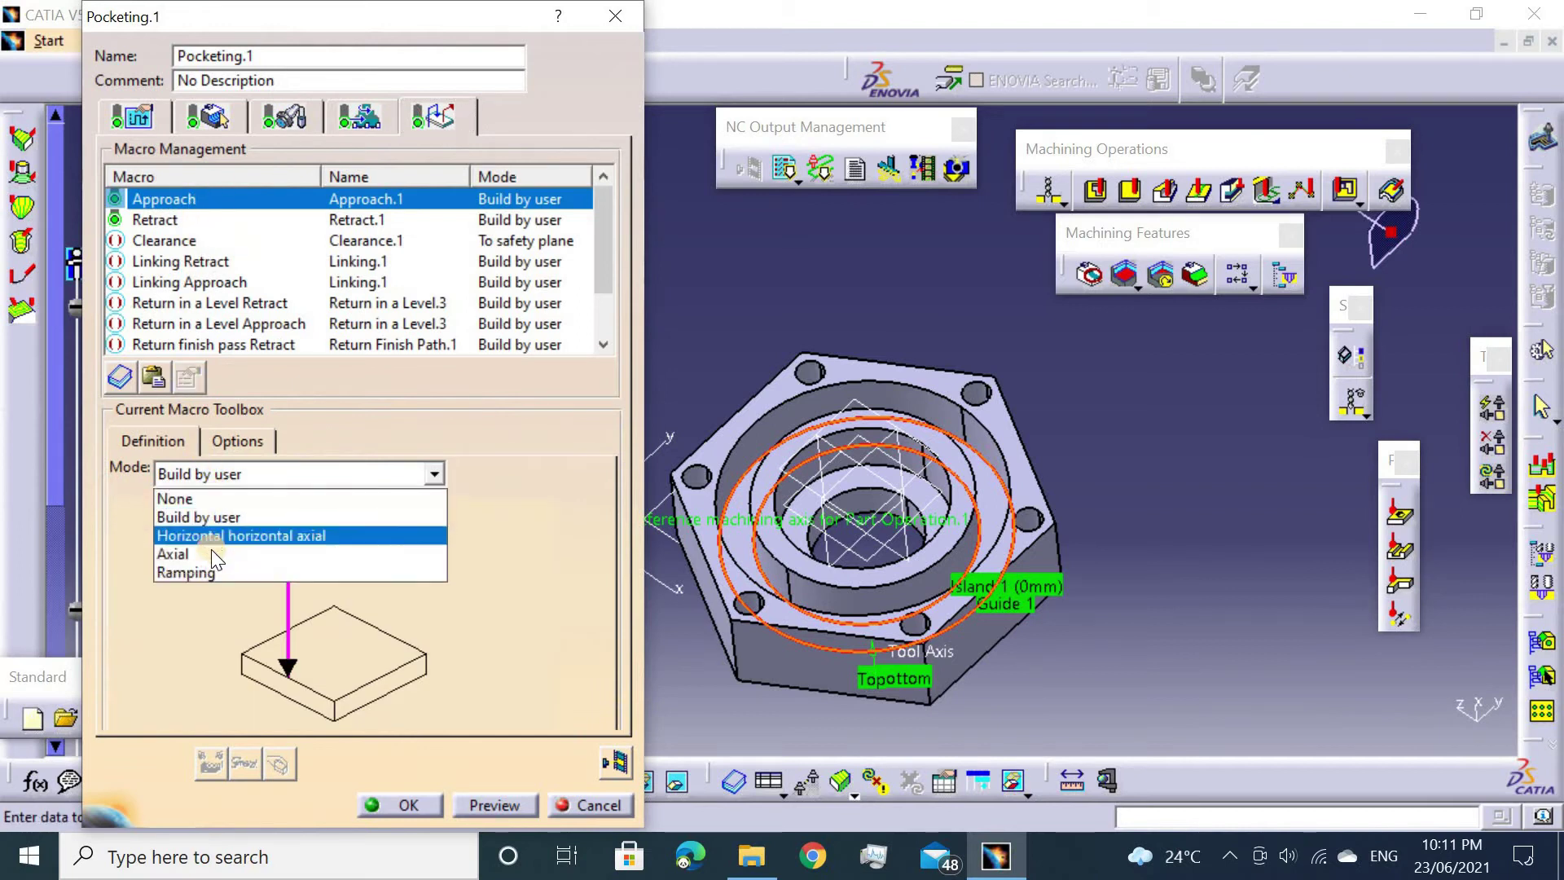
pyautogui.click(211, 552)
pyautogui.doubleClick(306, 597)
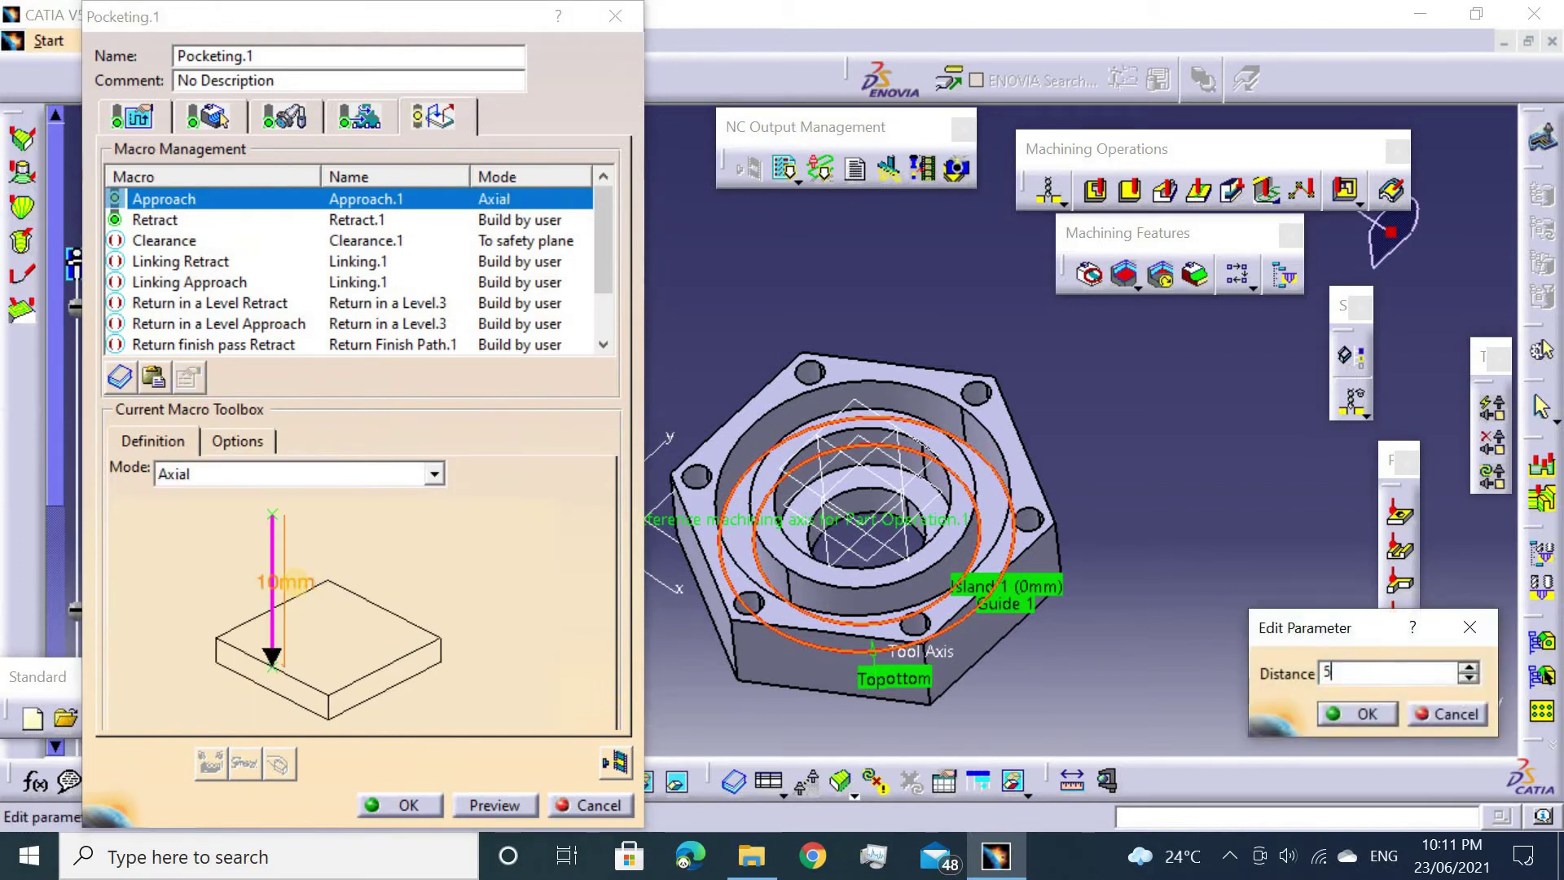
pyautogui.write('50mm')
pyautogui.press('Return')
pyautogui.click(202, 218)
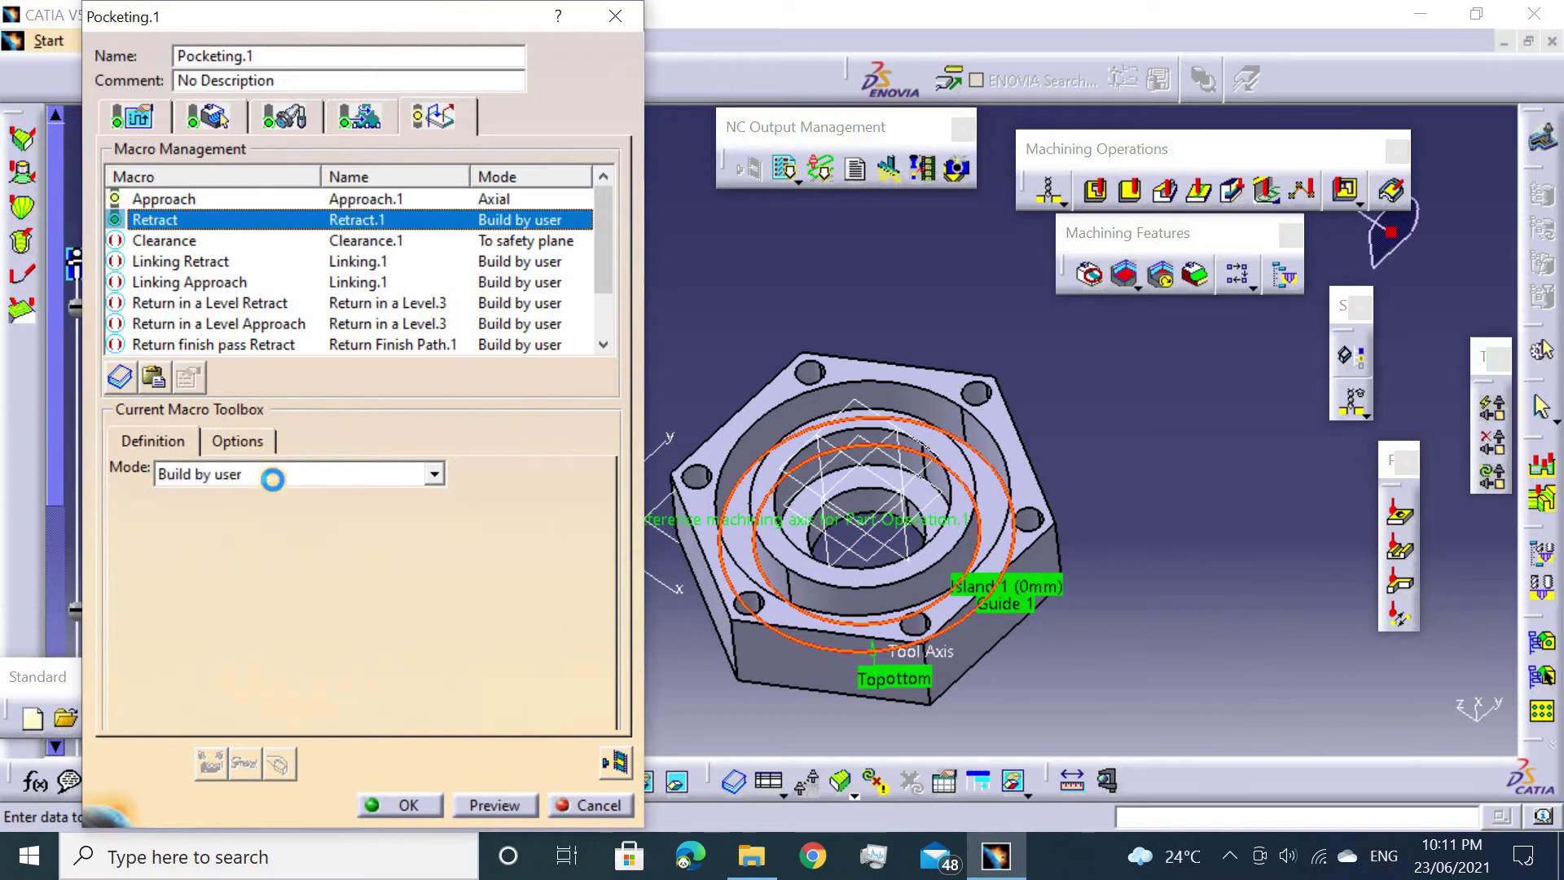
pyautogui.click(272, 474)
pyautogui.click(234, 567)
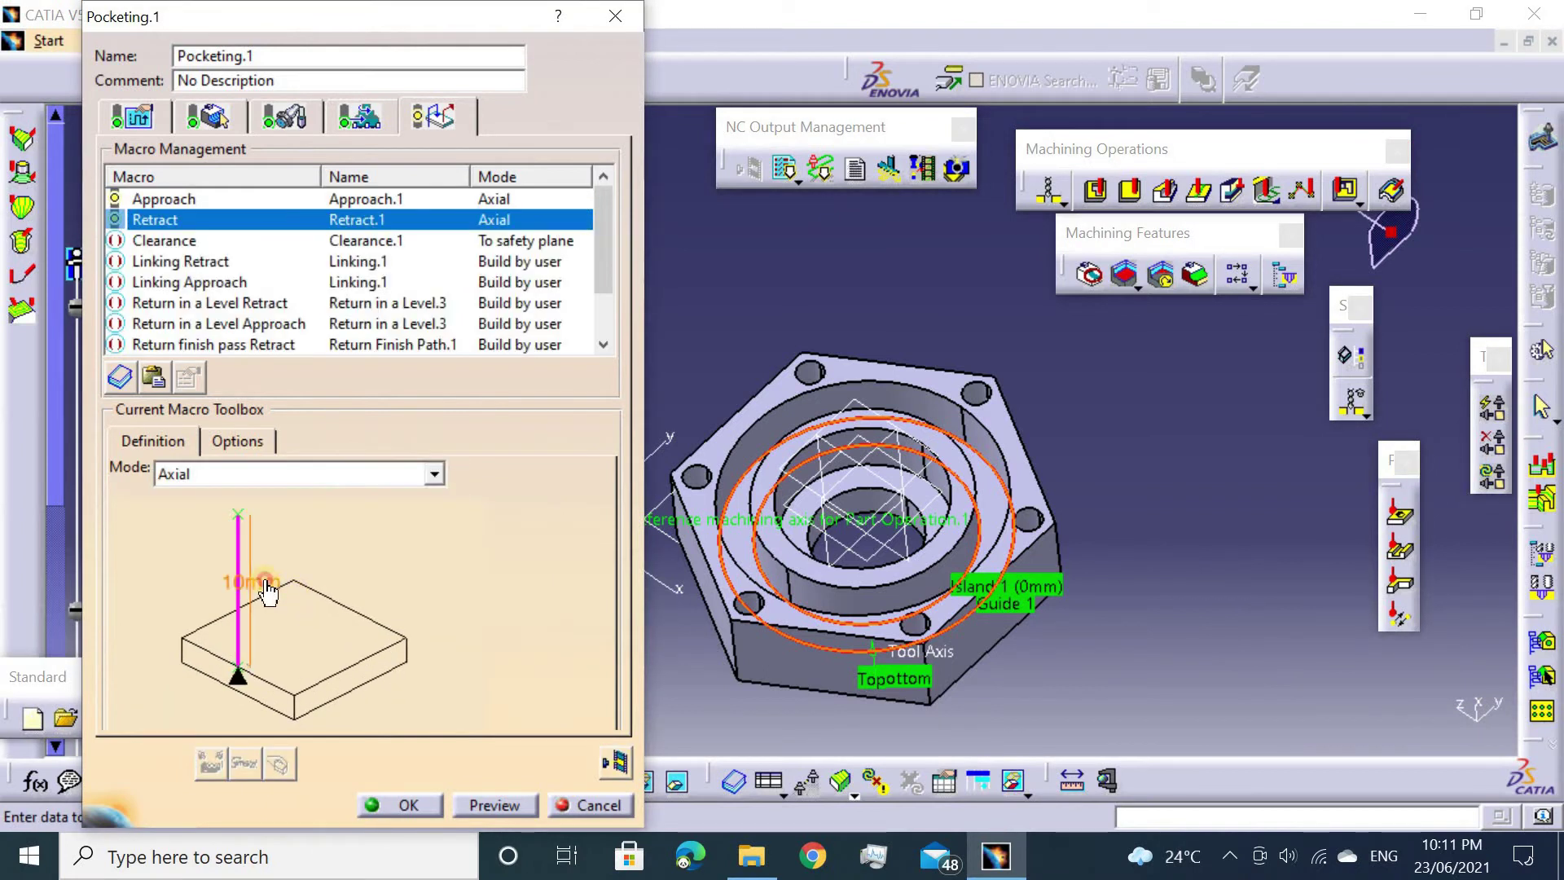
pyautogui.doubleClick(259, 583)
pyautogui.write('50mm')
pyautogui.press('Return')
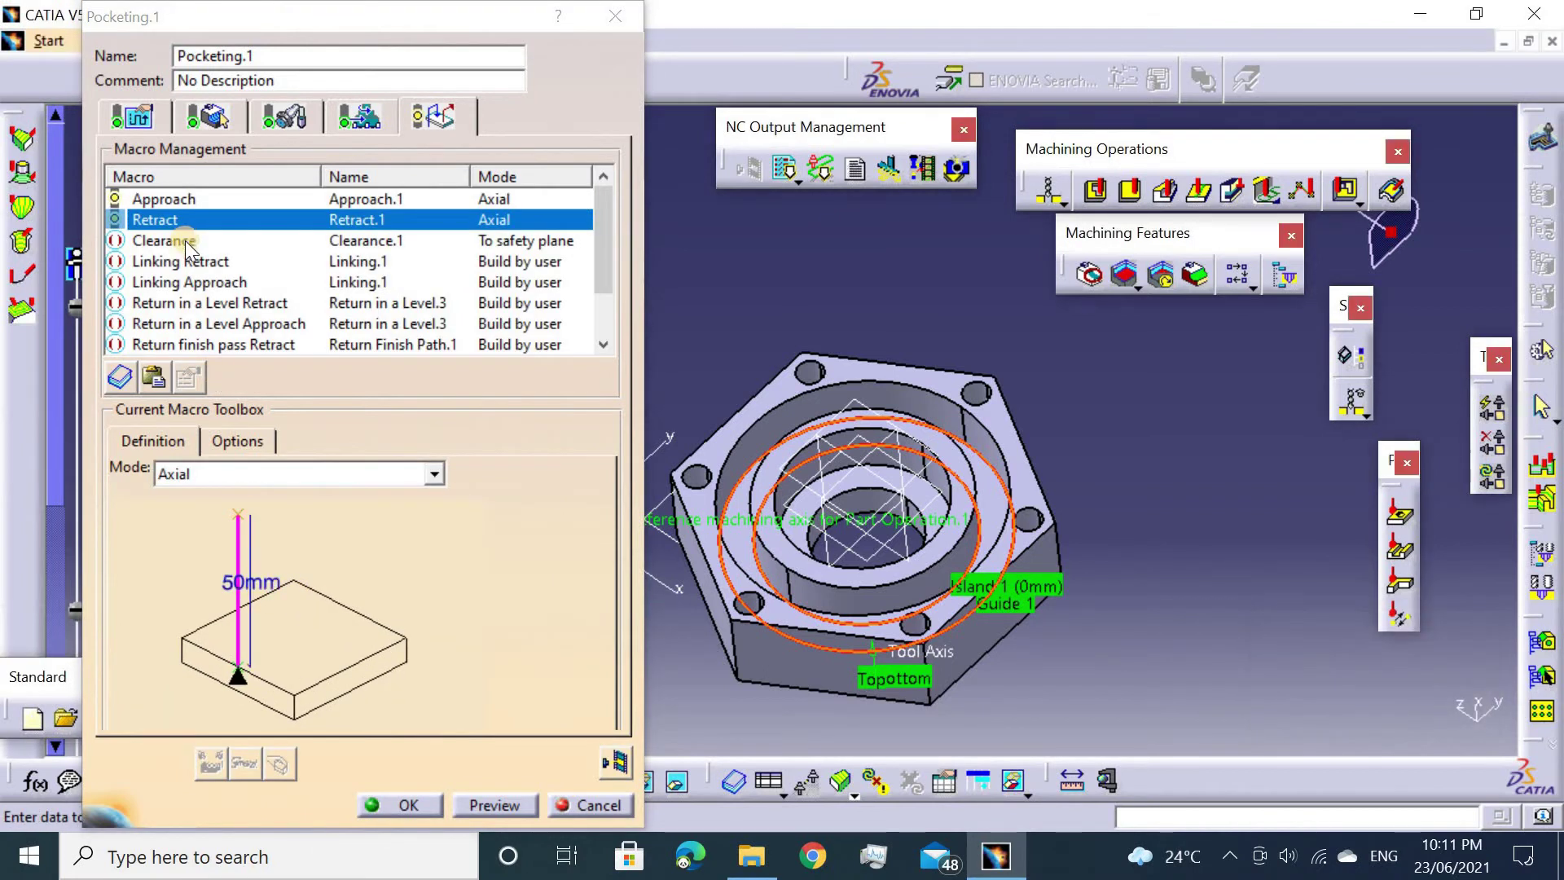
# Activate the linking retract and linking approach macros as 50mm axial moves.
pyautogui.click(184, 241)
pyautogui.rightClick(187, 240)
pyautogui.rightClick(205, 257)
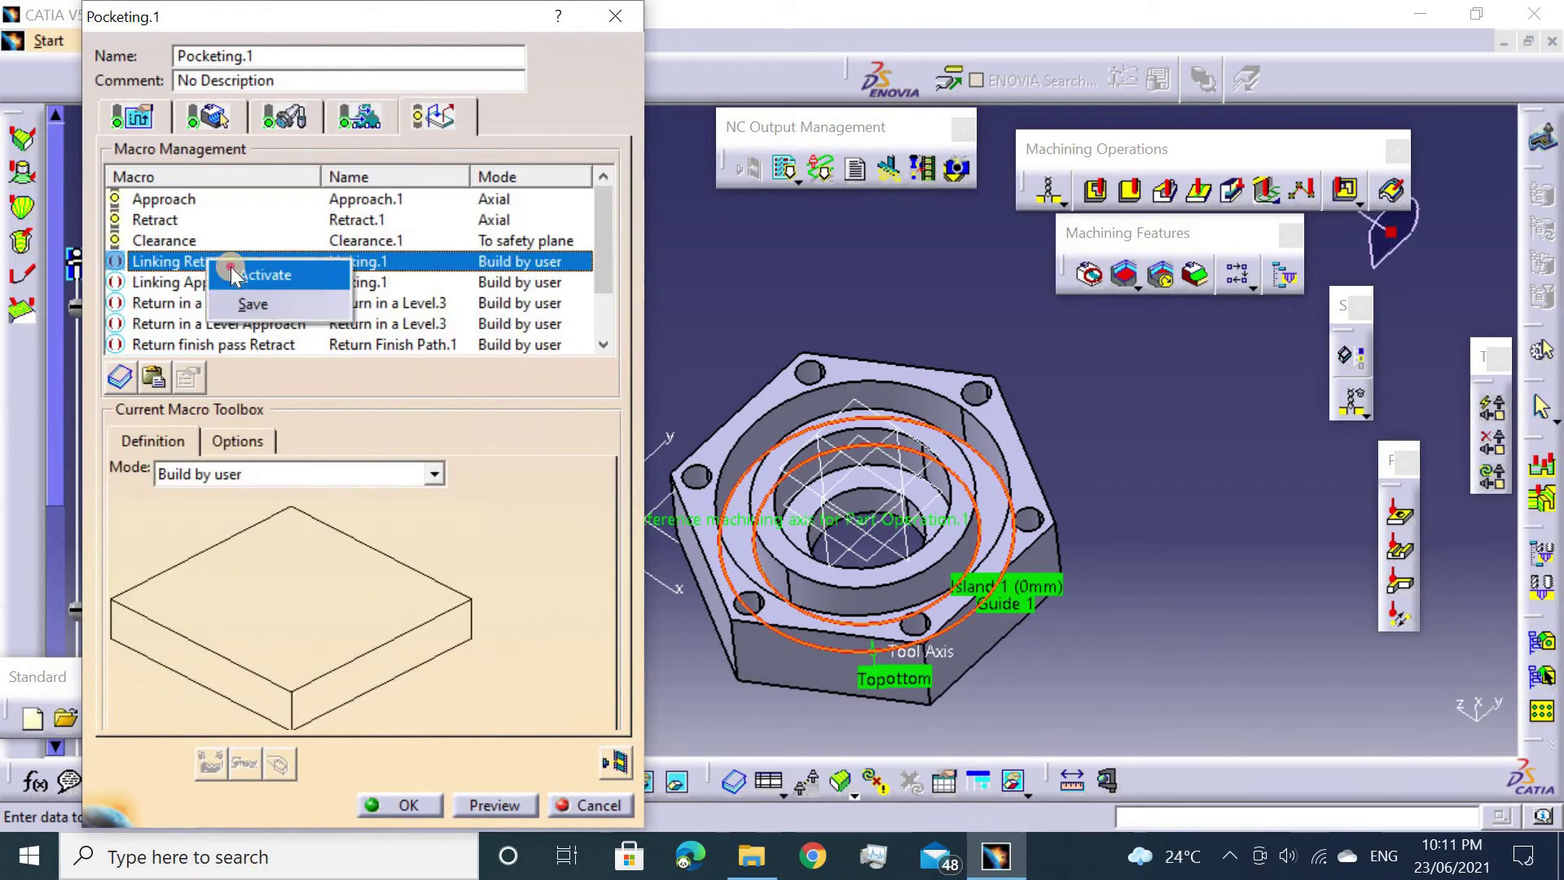
pyautogui.click(252, 275)
pyautogui.click(232, 471)
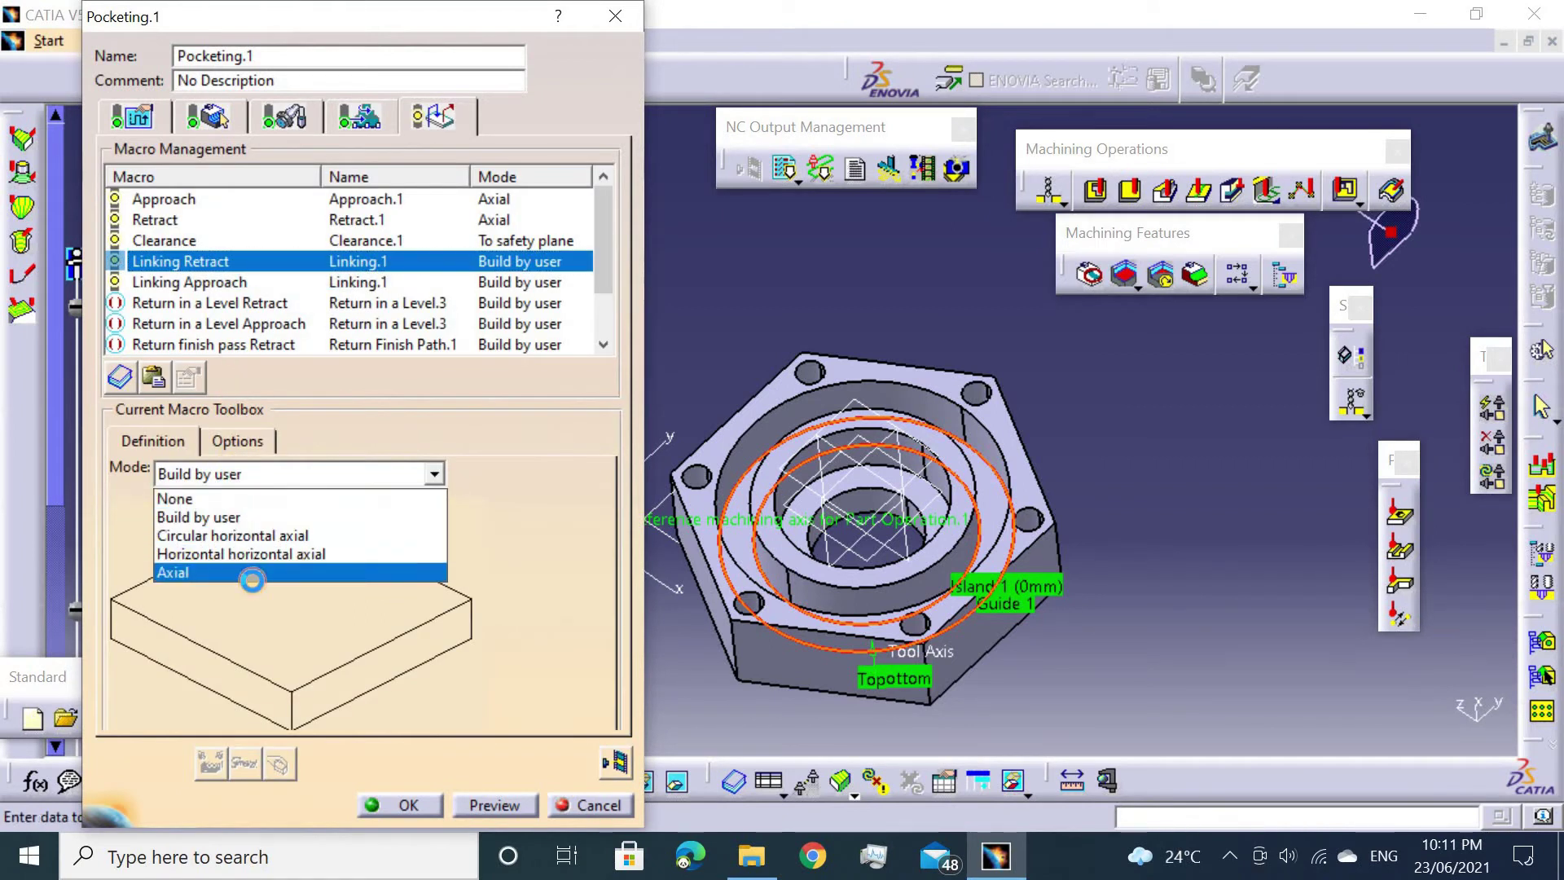
pyautogui.click(198, 570)
pyautogui.doubleClick(253, 582)
pyautogui.press('Return')
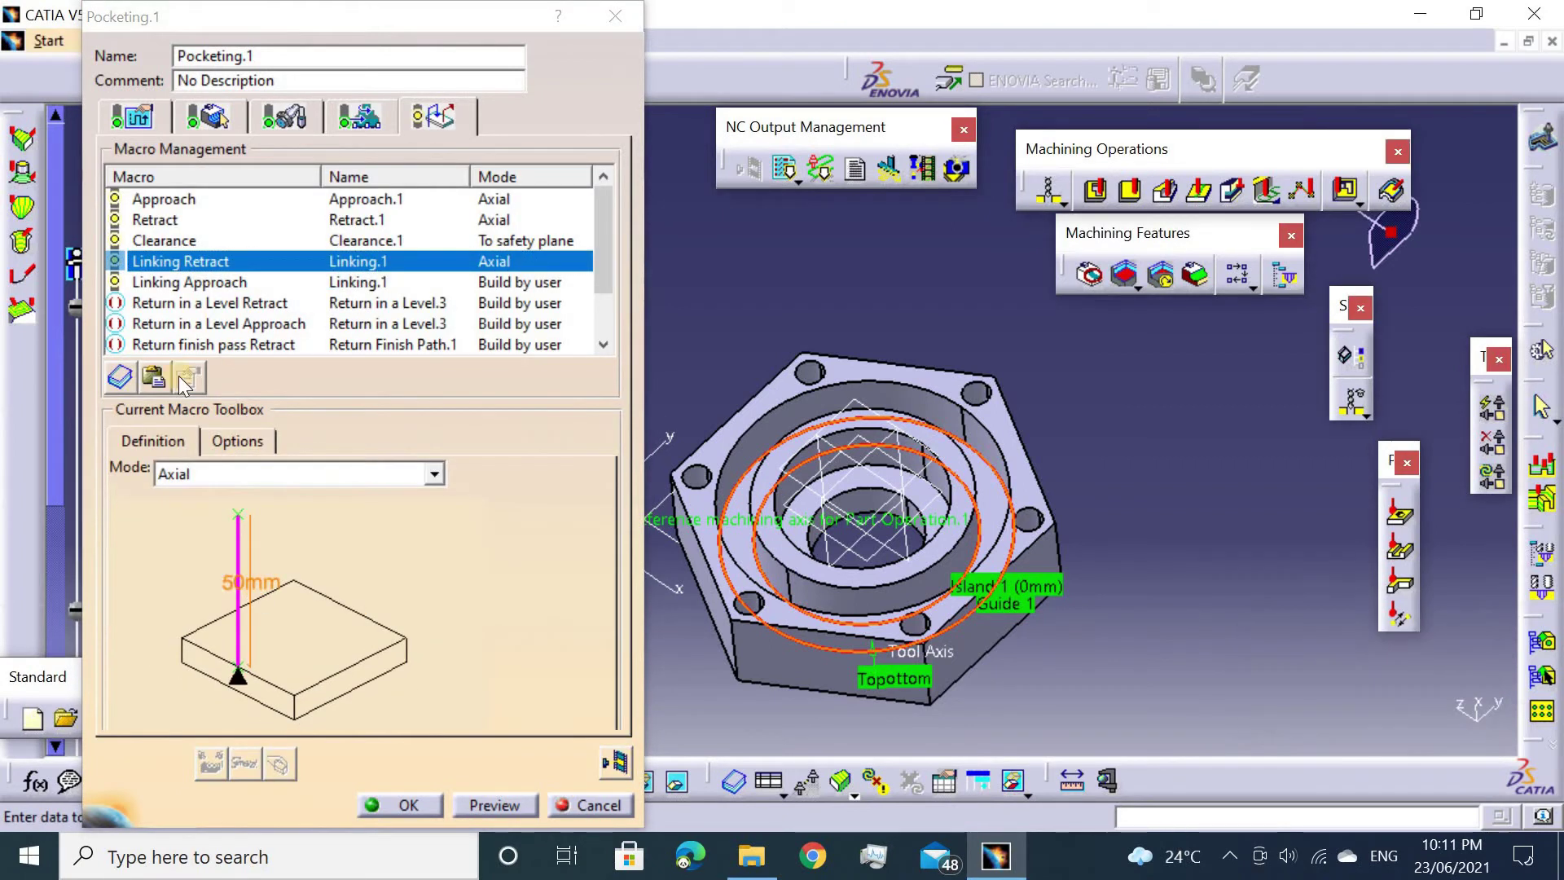
pyautogui.click(199, 286)
pyautogui.click(236, 473)
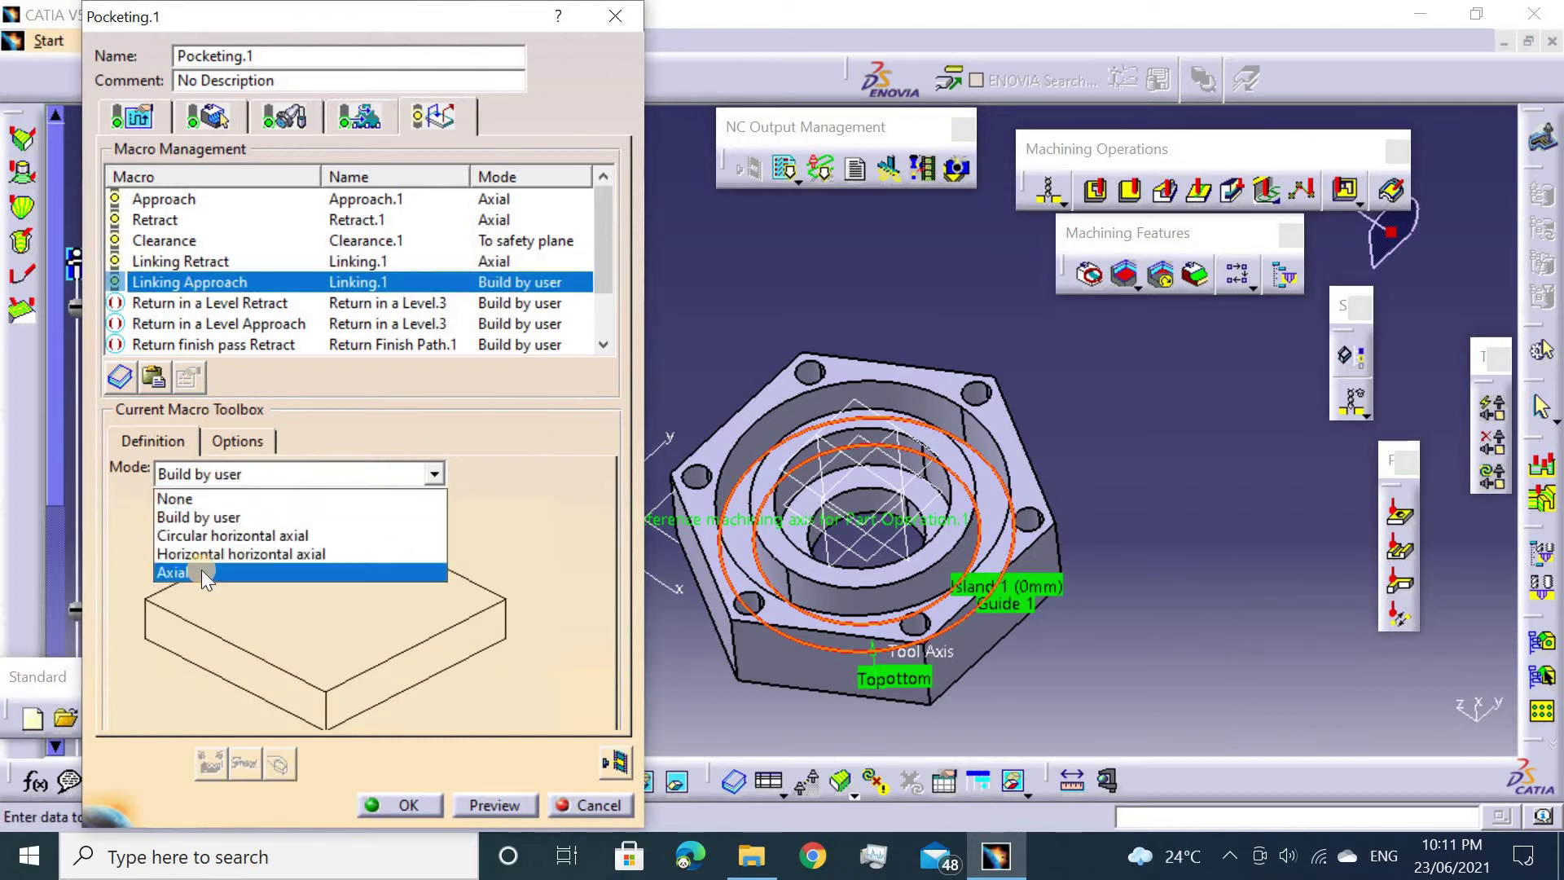
pyautogui.click(202, 570)
pyautogui.doubleClick(294, 584)
pyautogui.write('5')
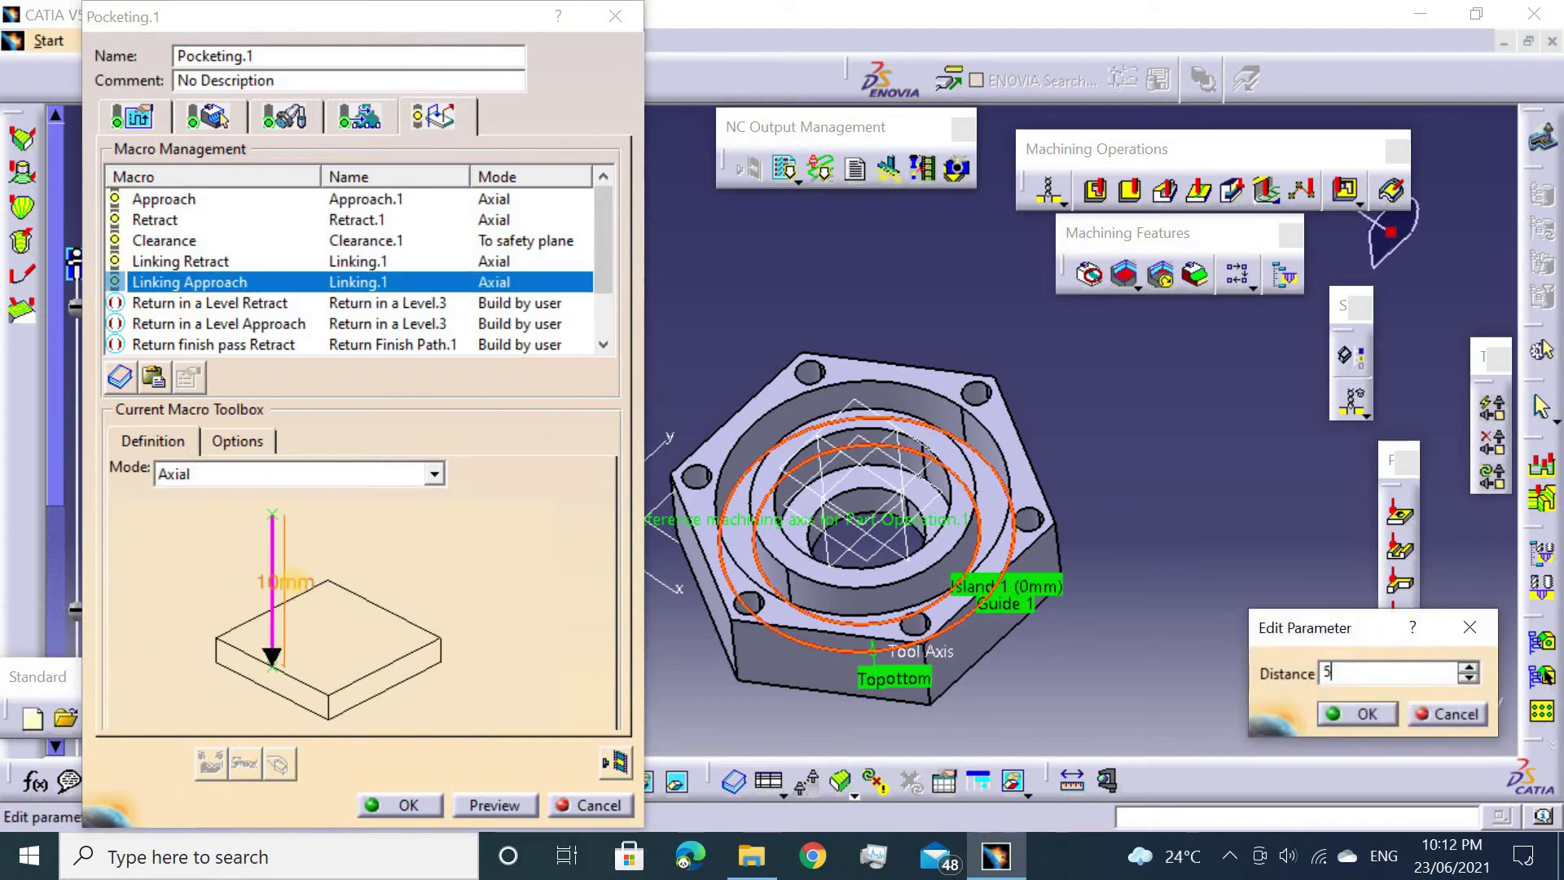
pyautogui.write('0mm')
pyautogui.press('Return')
# Activate the return-in-a-level retract and approach macros as 50mm axial moves, then replay the toolpath.
pyautogui.rightClick(257, 302)
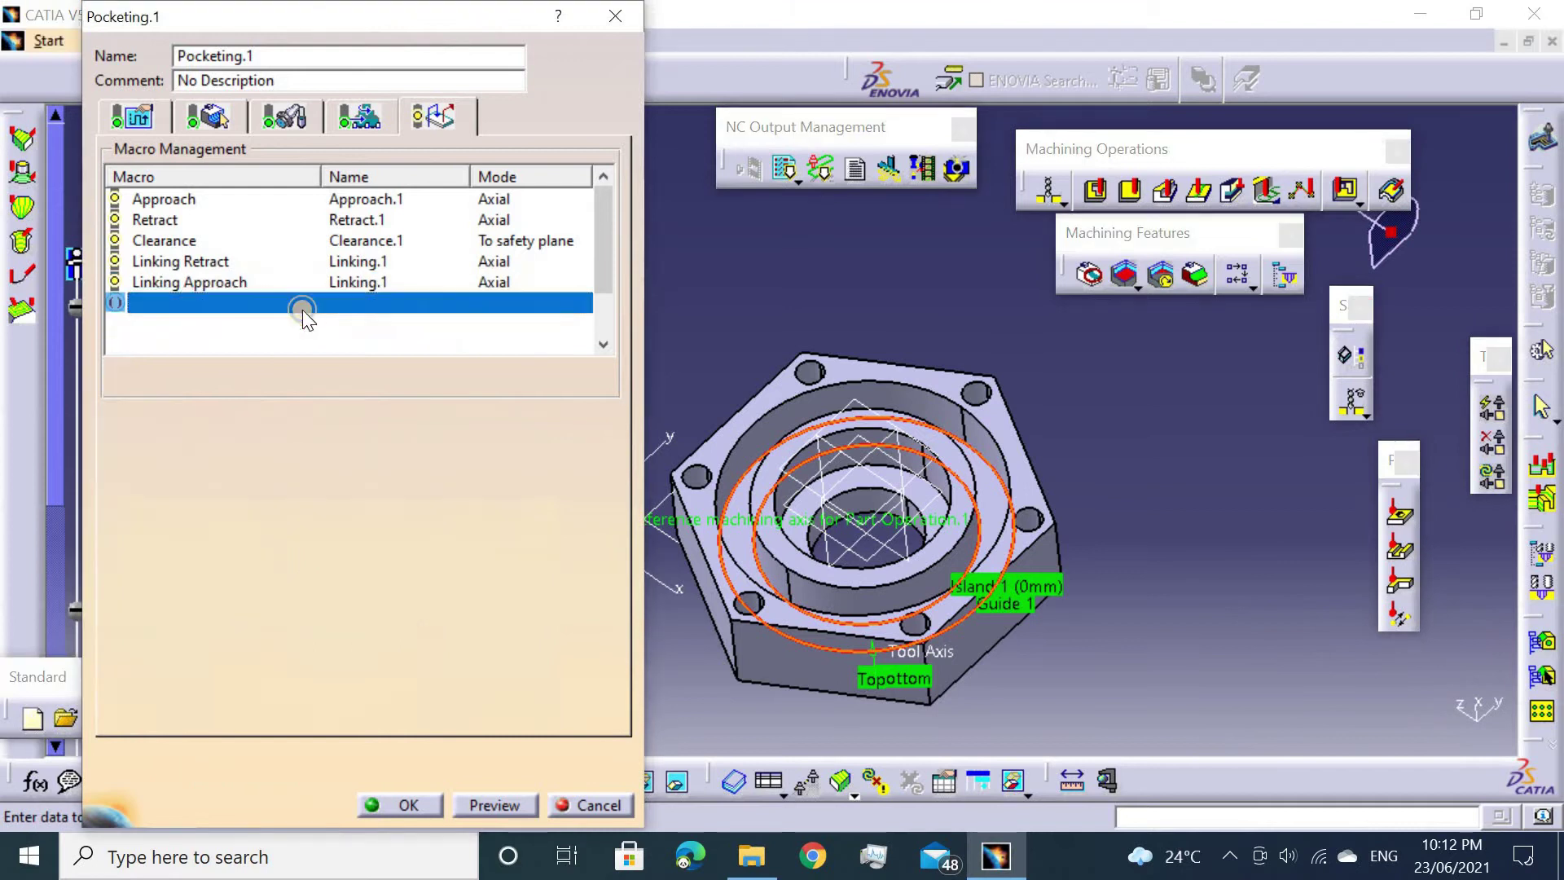
pyautogui.click(303, 316)
pyautogui.click(239, 464)
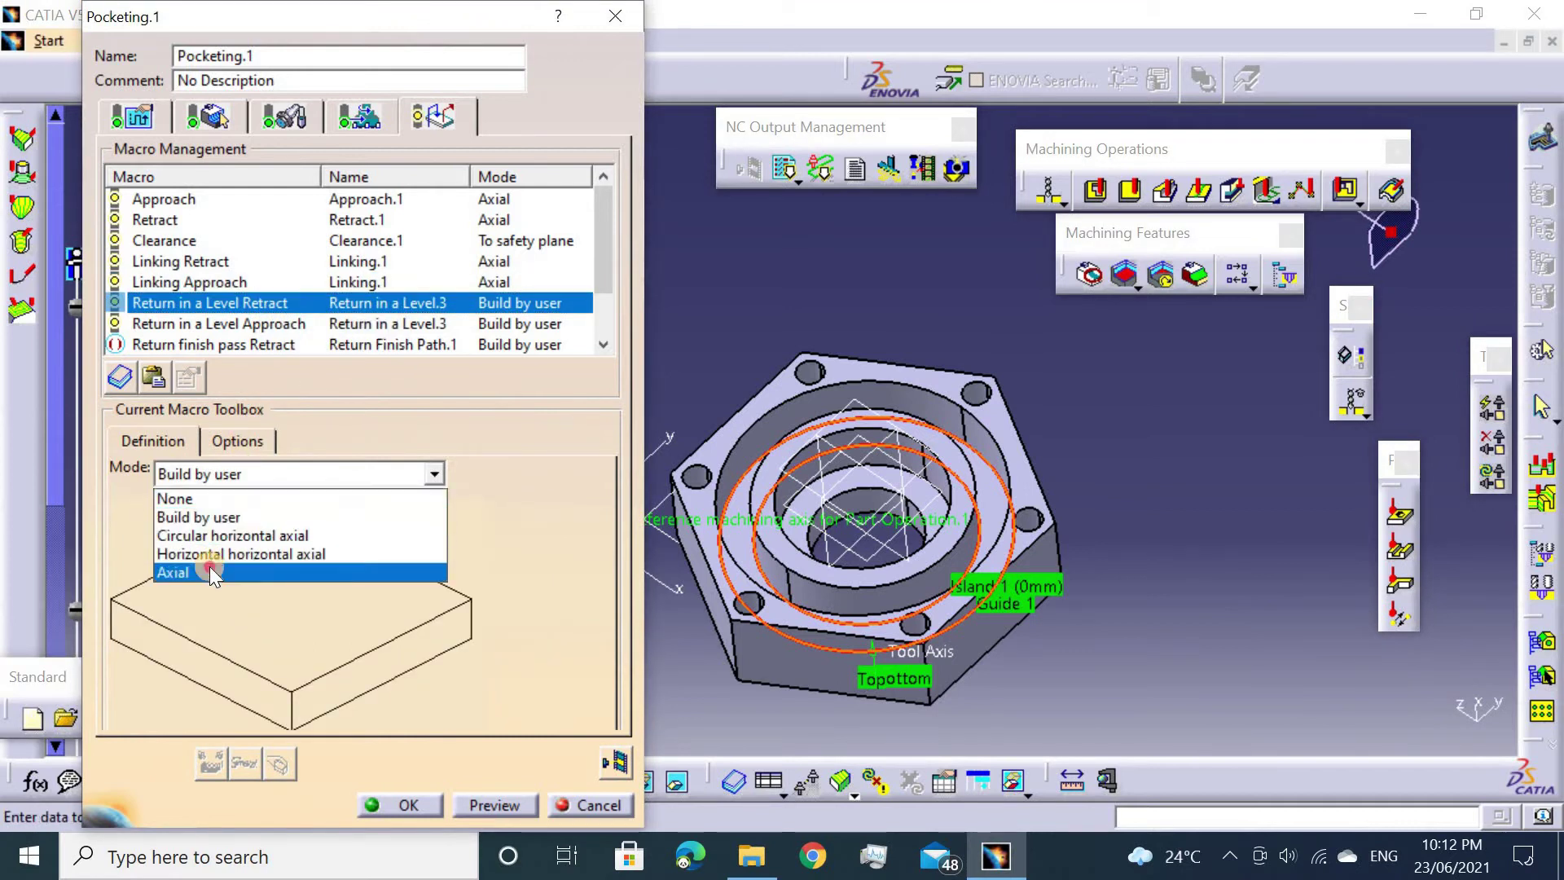
pyautogui.click(208, 565)
pyautogui.doubleClick(250, 581)
pyautogui.write('50')
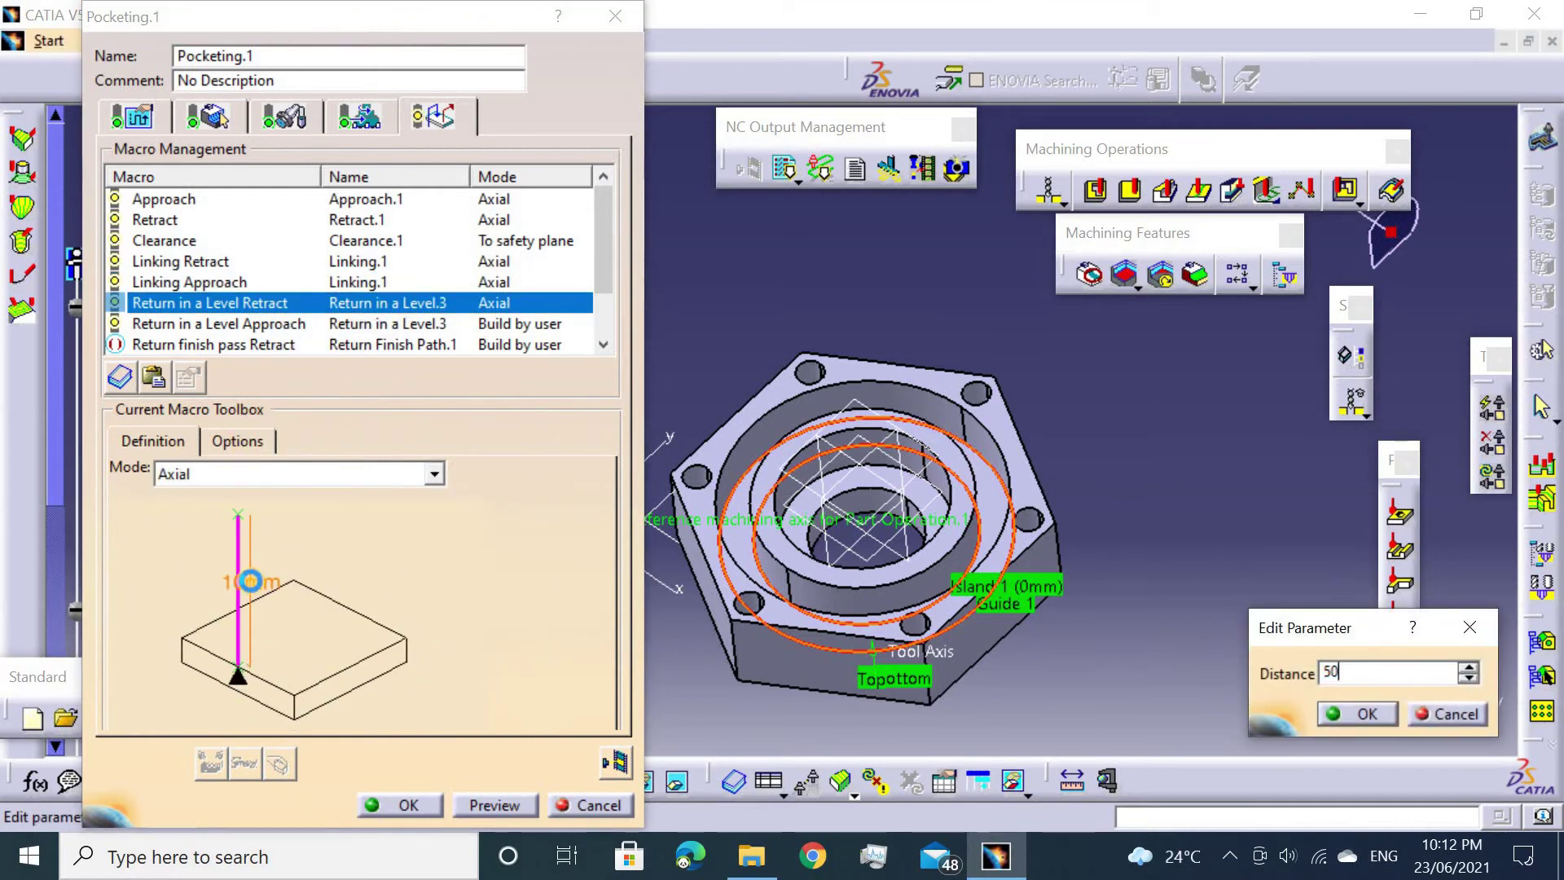
pyautogui.press('Return')
pyautogui.click(216, 323)
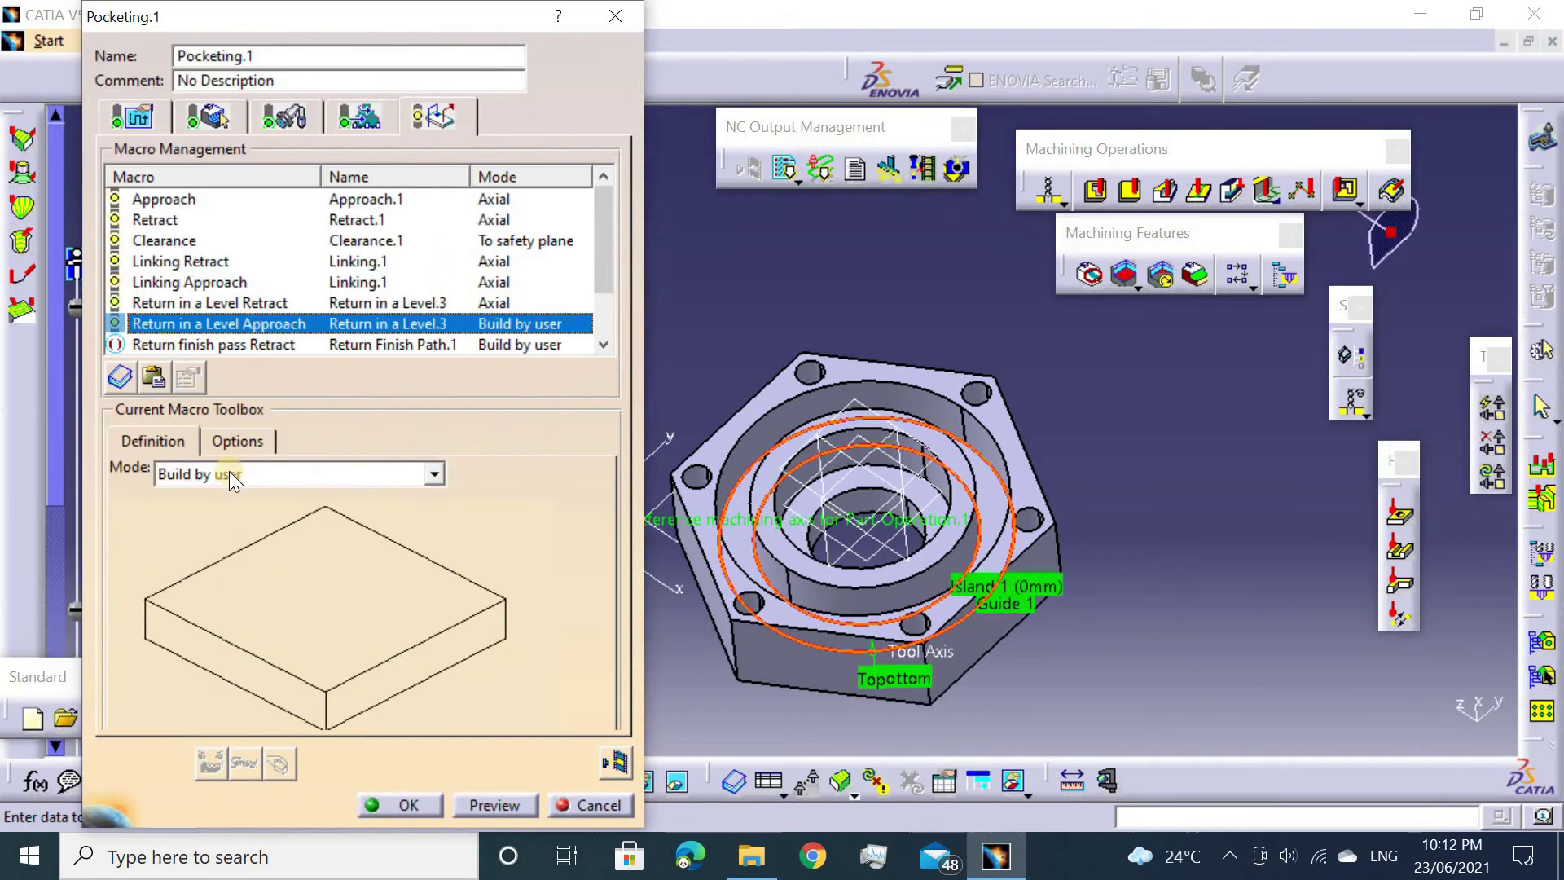
pyautogui.click(228, 470)
pyautogui.click(269, 585)
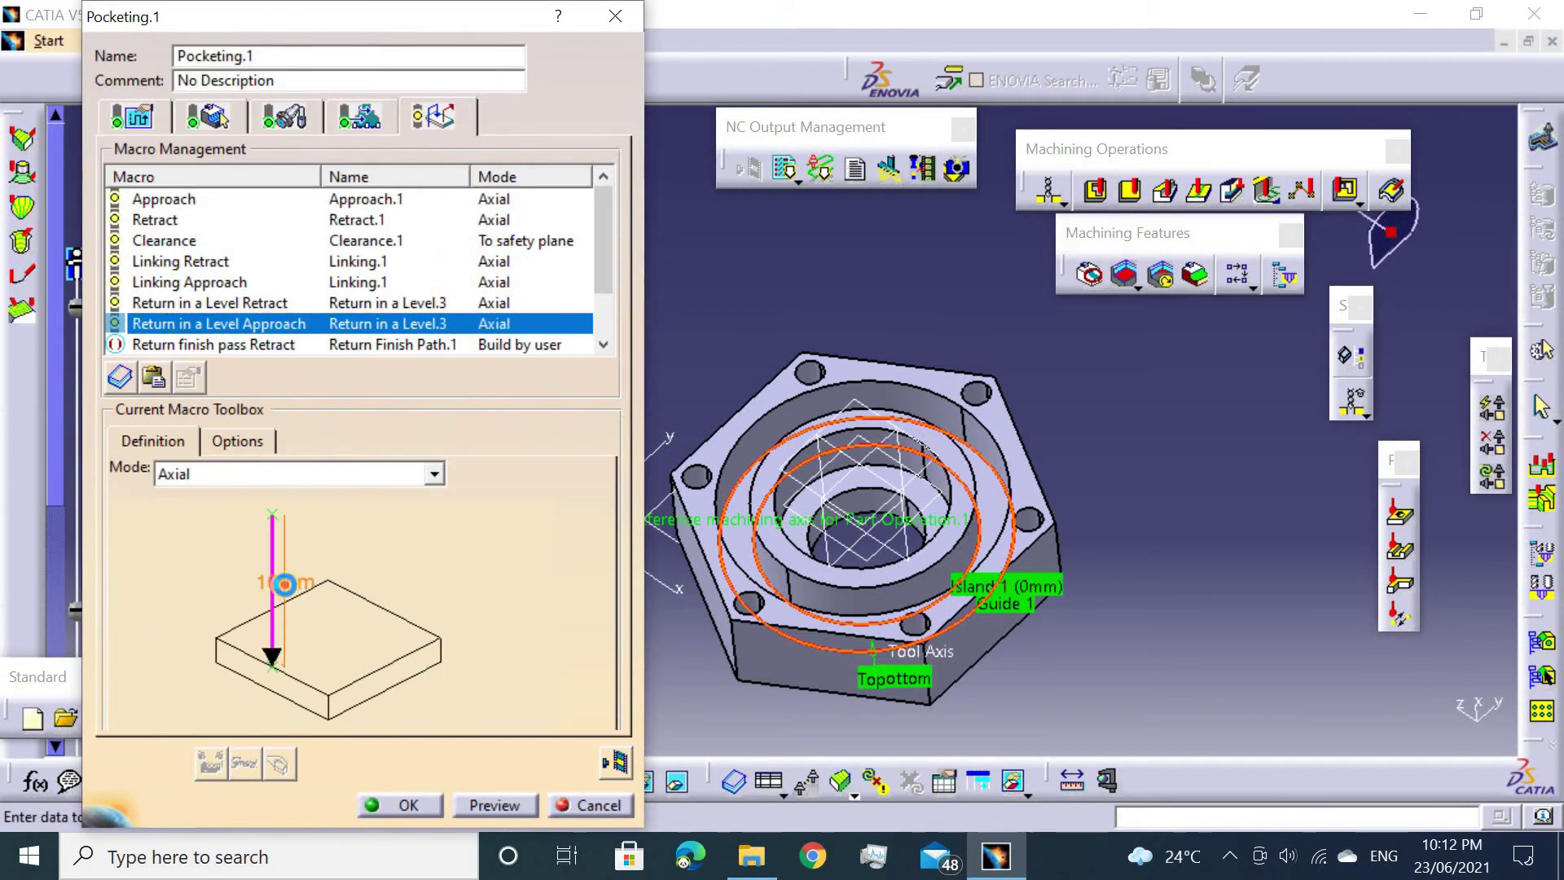
pyautogui.doubleClick(284, 583)
pyautogui.write('50')
pyautogui.press('Return')
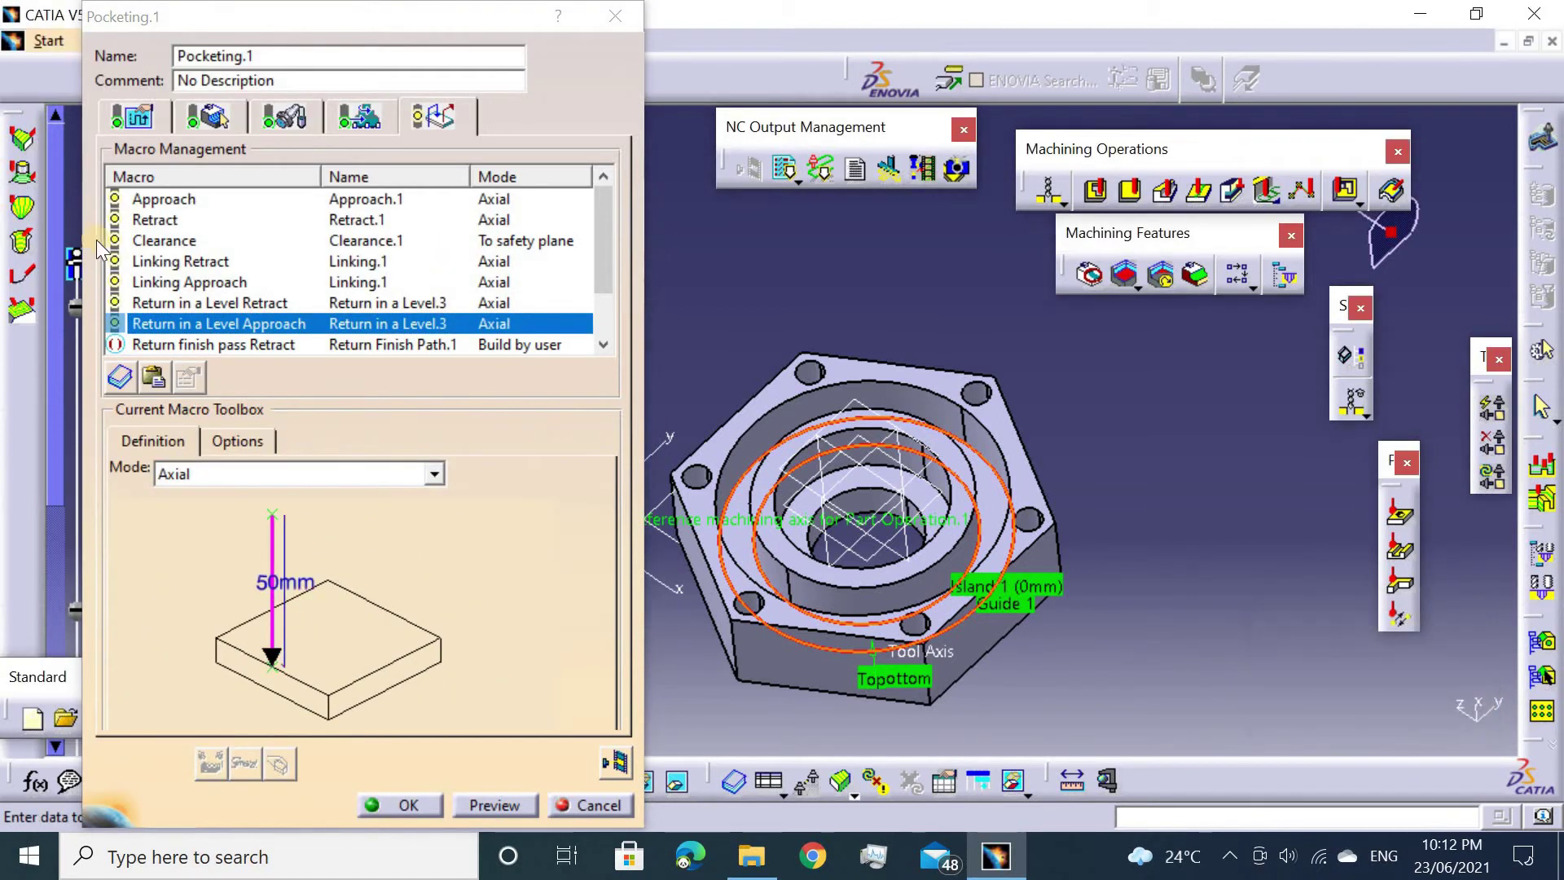
pyautogui.click(612, 764)
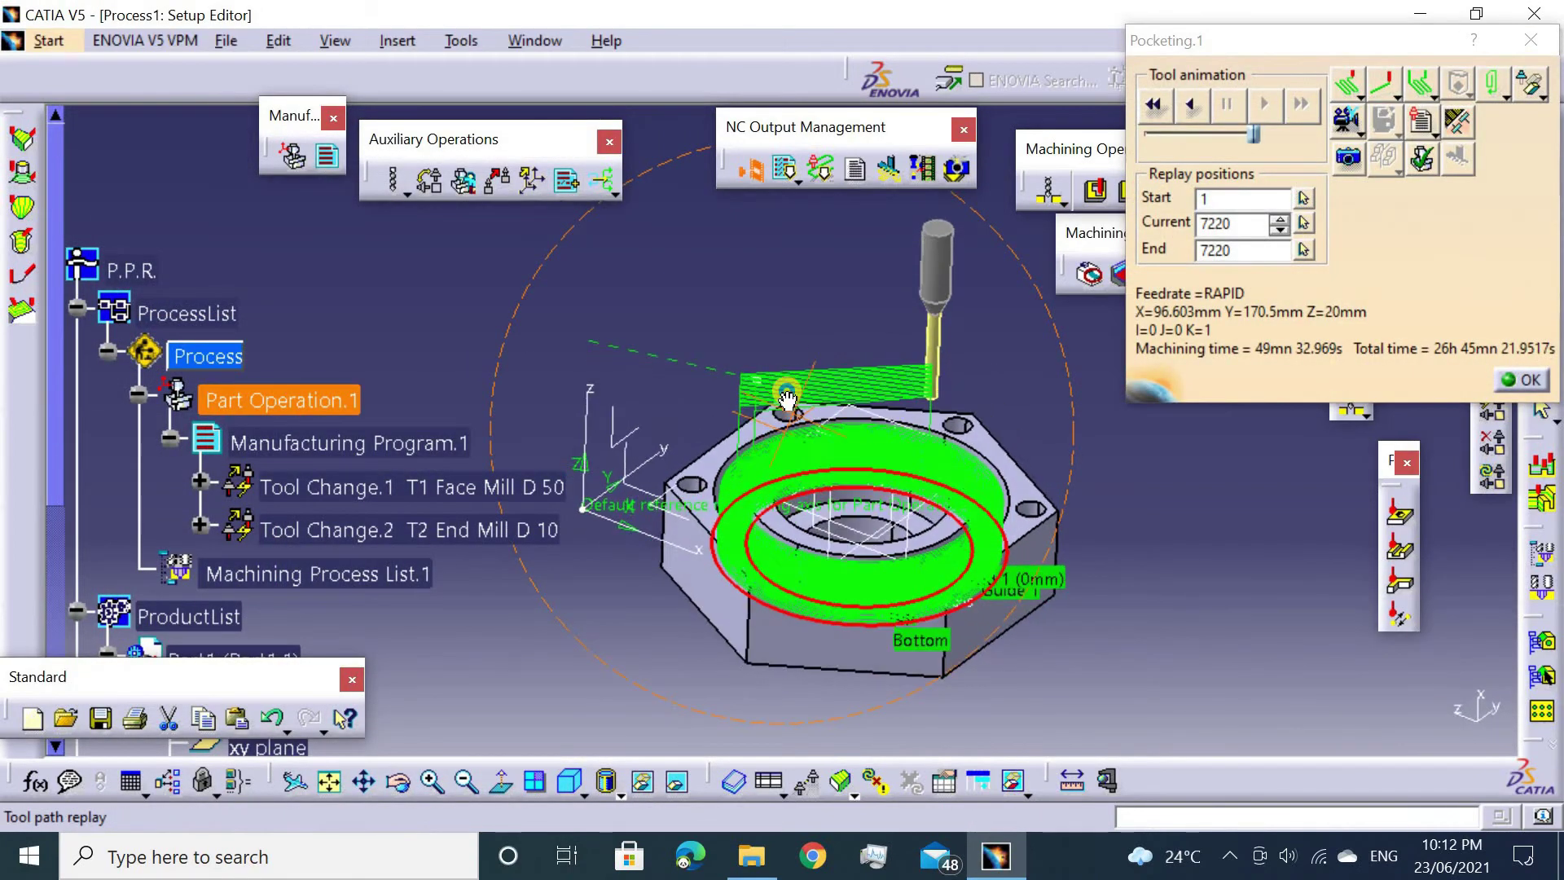
# Close the toolpath replay, confirm Pocketing.1, and orbit the hex nut into view.
pyautogui.click(1523, 379)
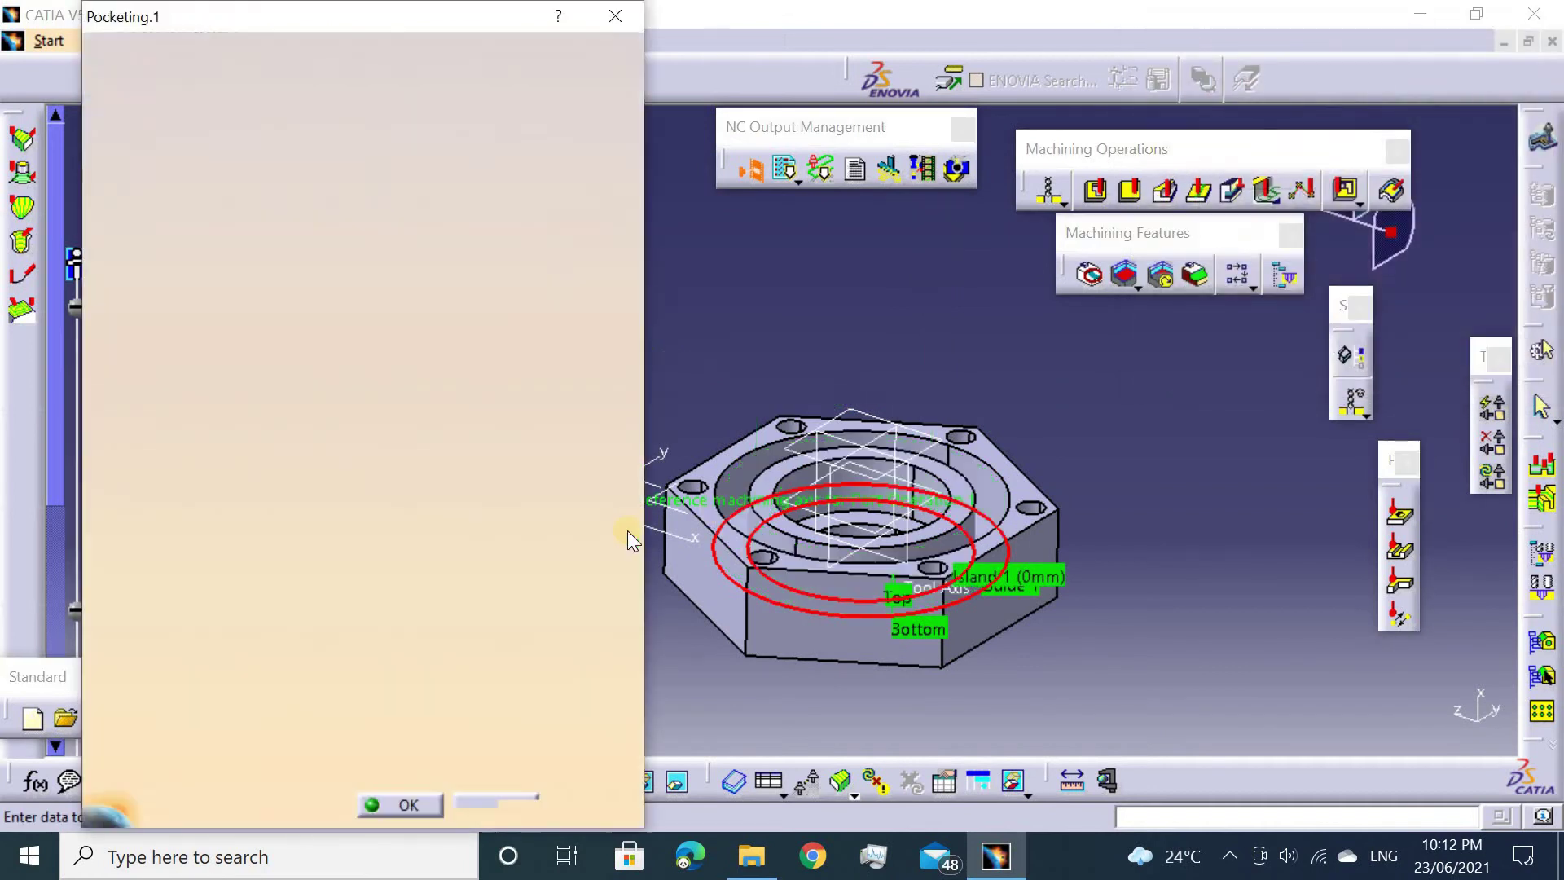
pyautogui.click(399, 804)
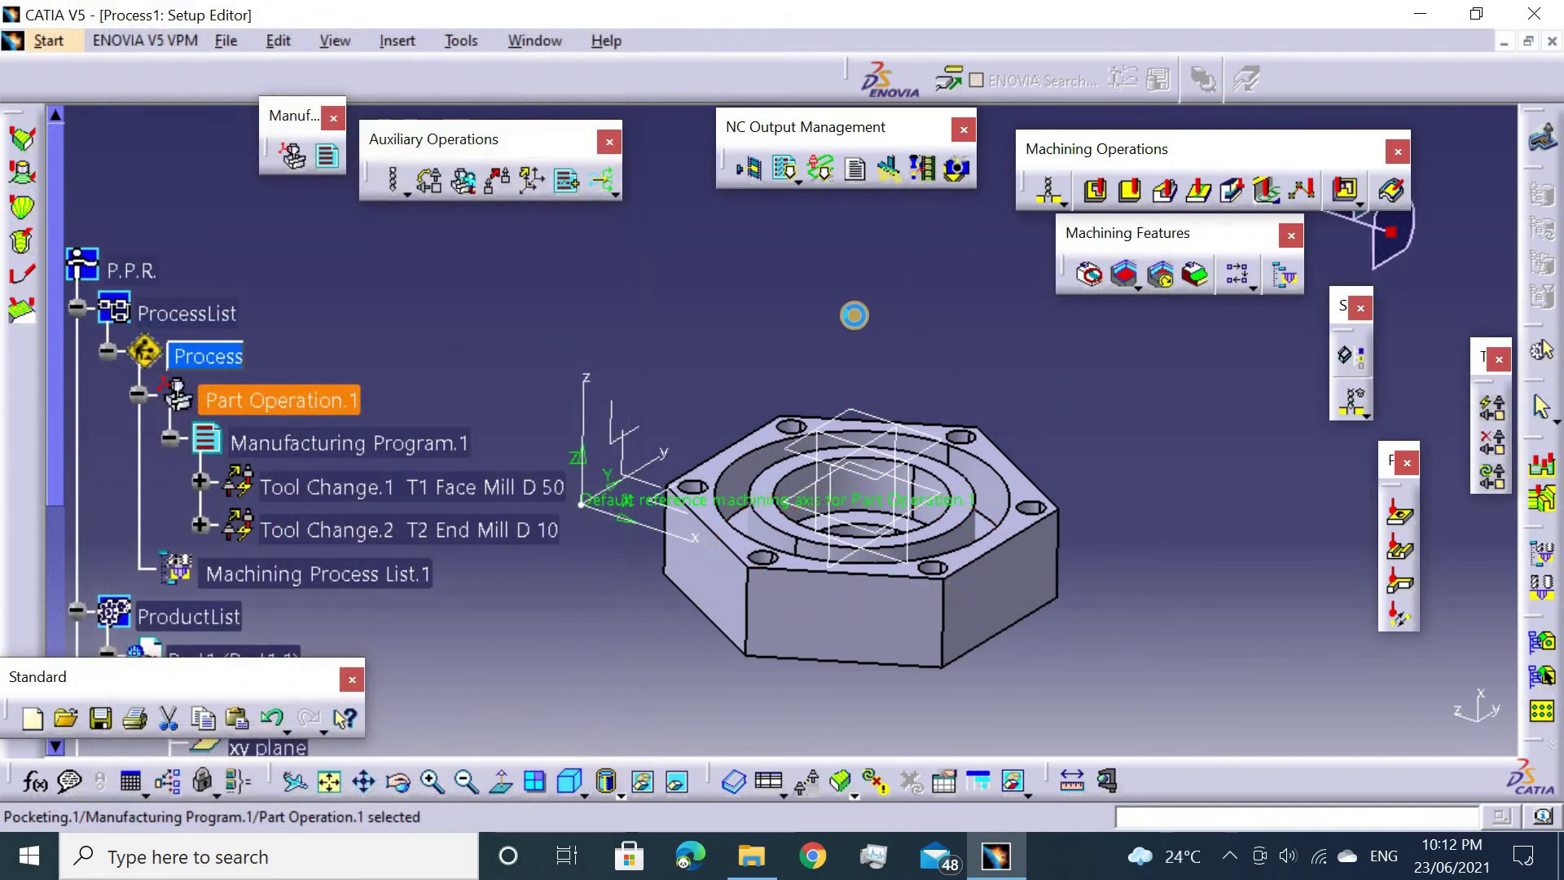
pyautogui.moveTo(852, 314); pyautogui.dragTo(993, 237, button='middle')
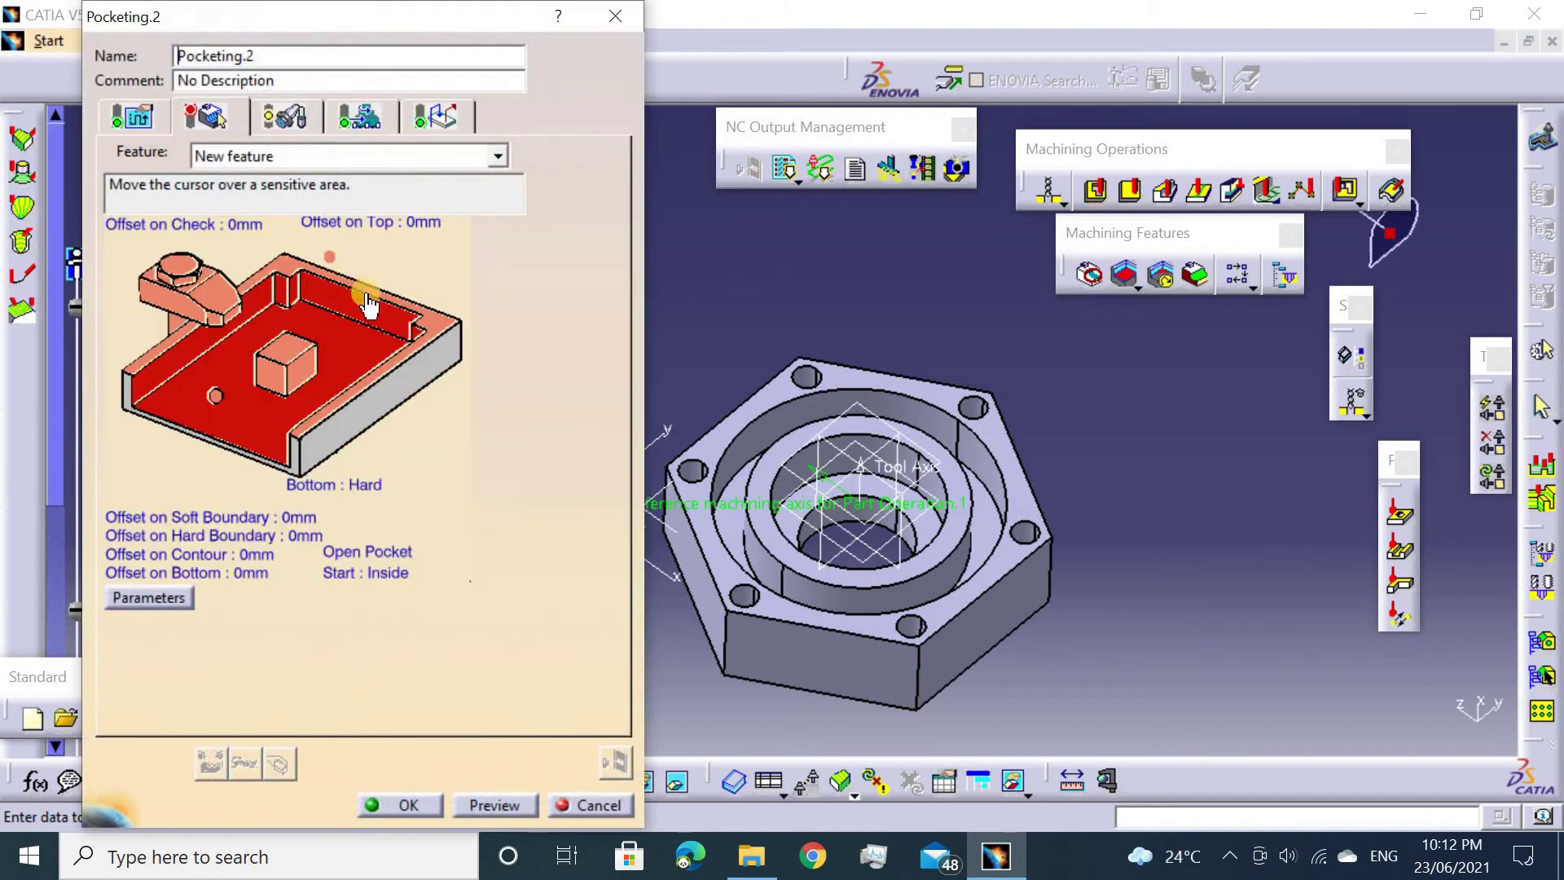
# Set the inner ring face as top and the recess floor as bottom, remove all islands, make it closed.
pyautogui.click(366, 303)
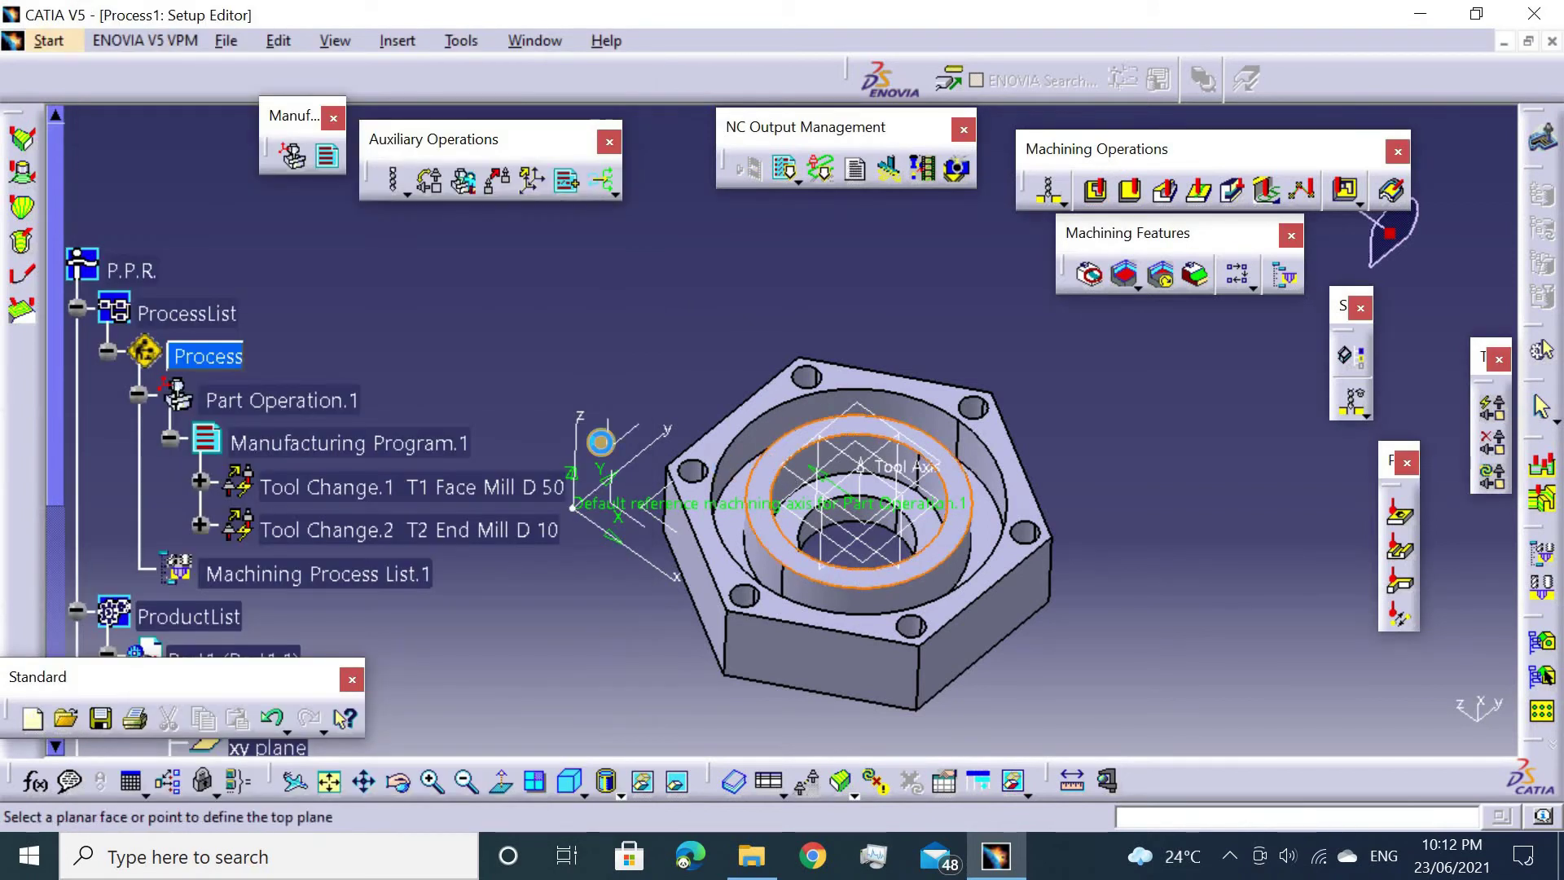
pyautogui.click(778, 471)
pyautogui.click(282, 413)
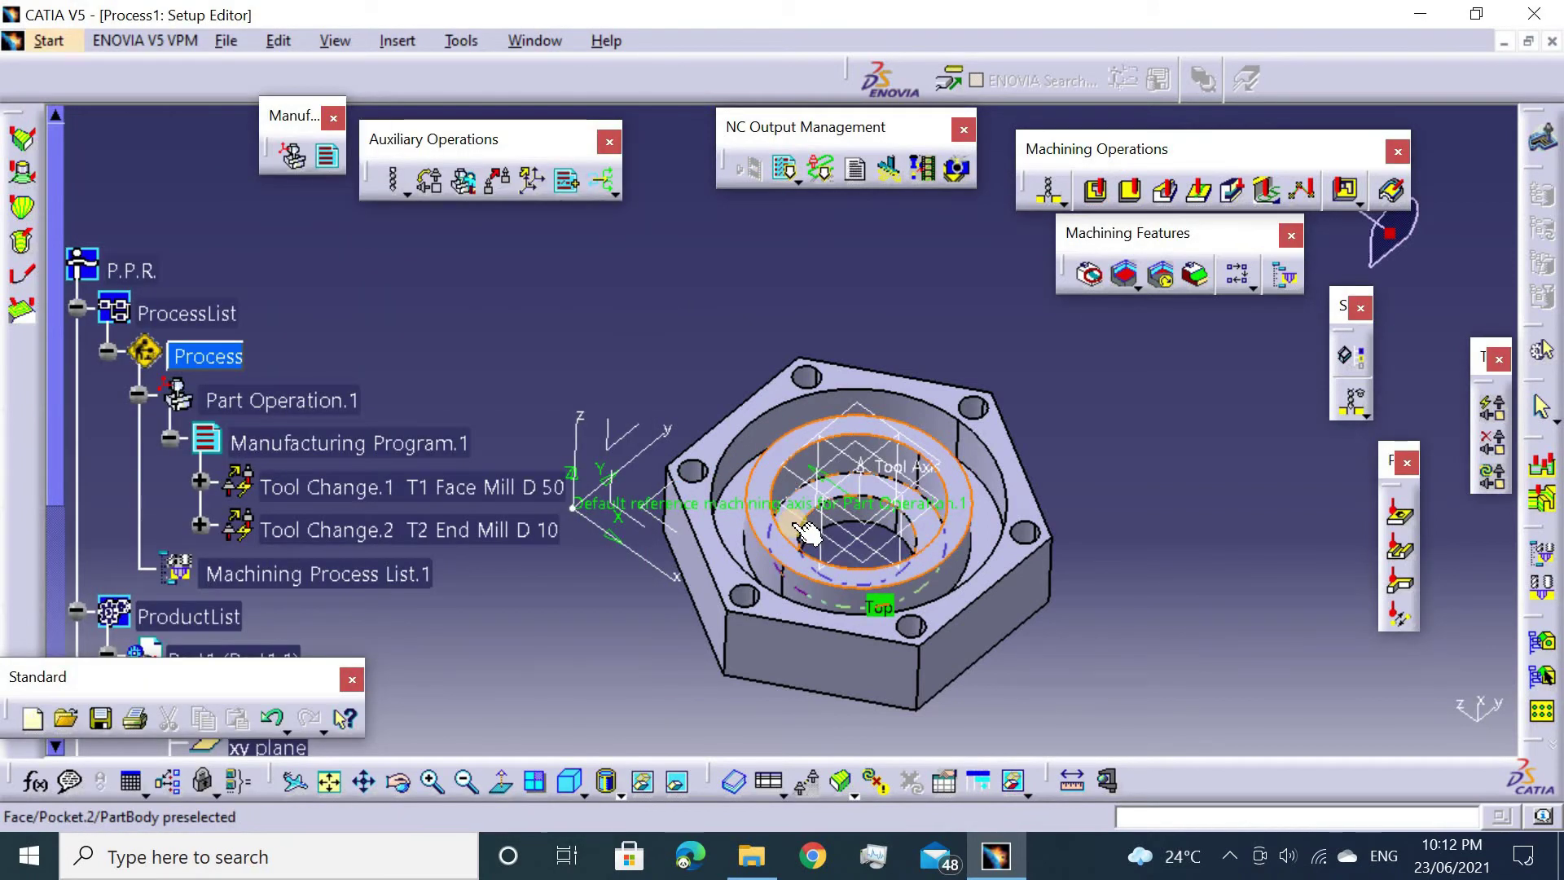
pyautogui.click(795, 533)
pyautogui.rightClick(311, 373)
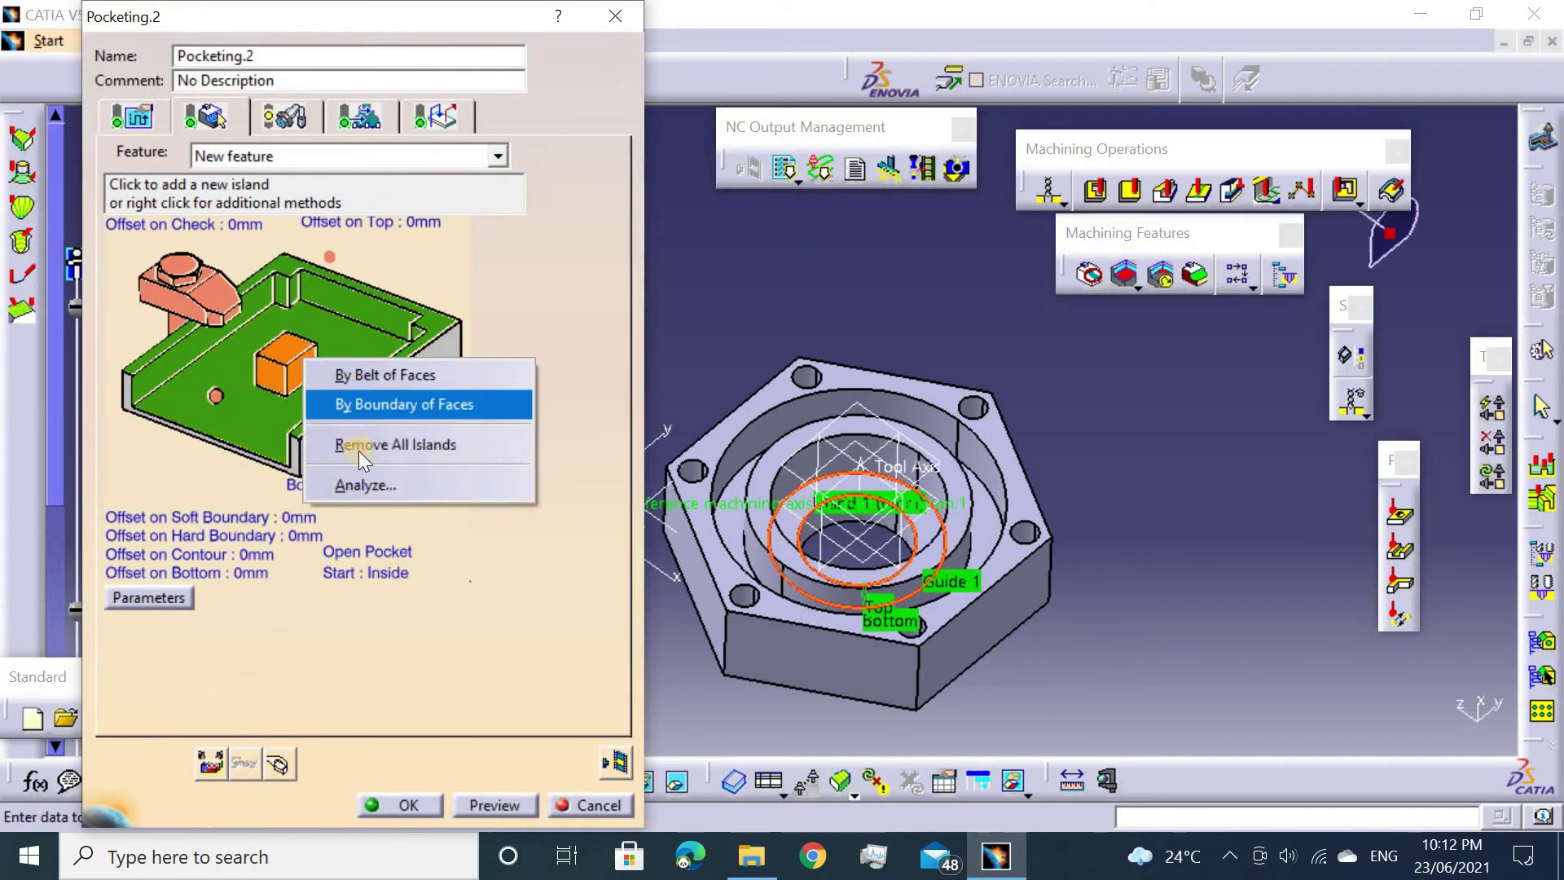
pyautogui.click(374, 444)
pyautogui.click(372, 554)
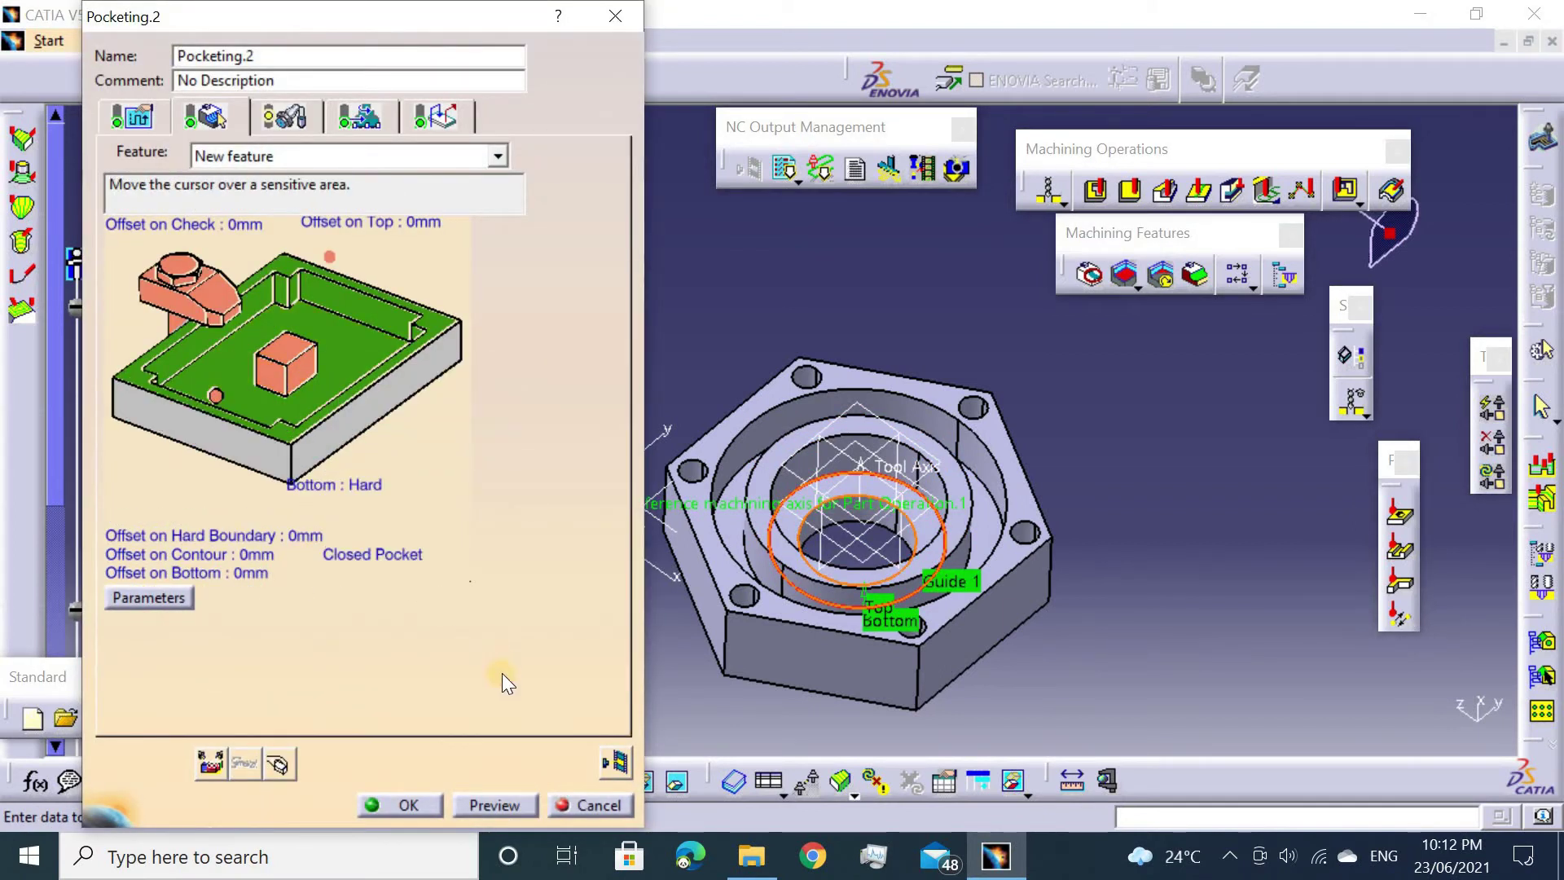
# Replay the Pocketing.2 toolpath and confirm the operation.
pyautogui.click(611, 757)
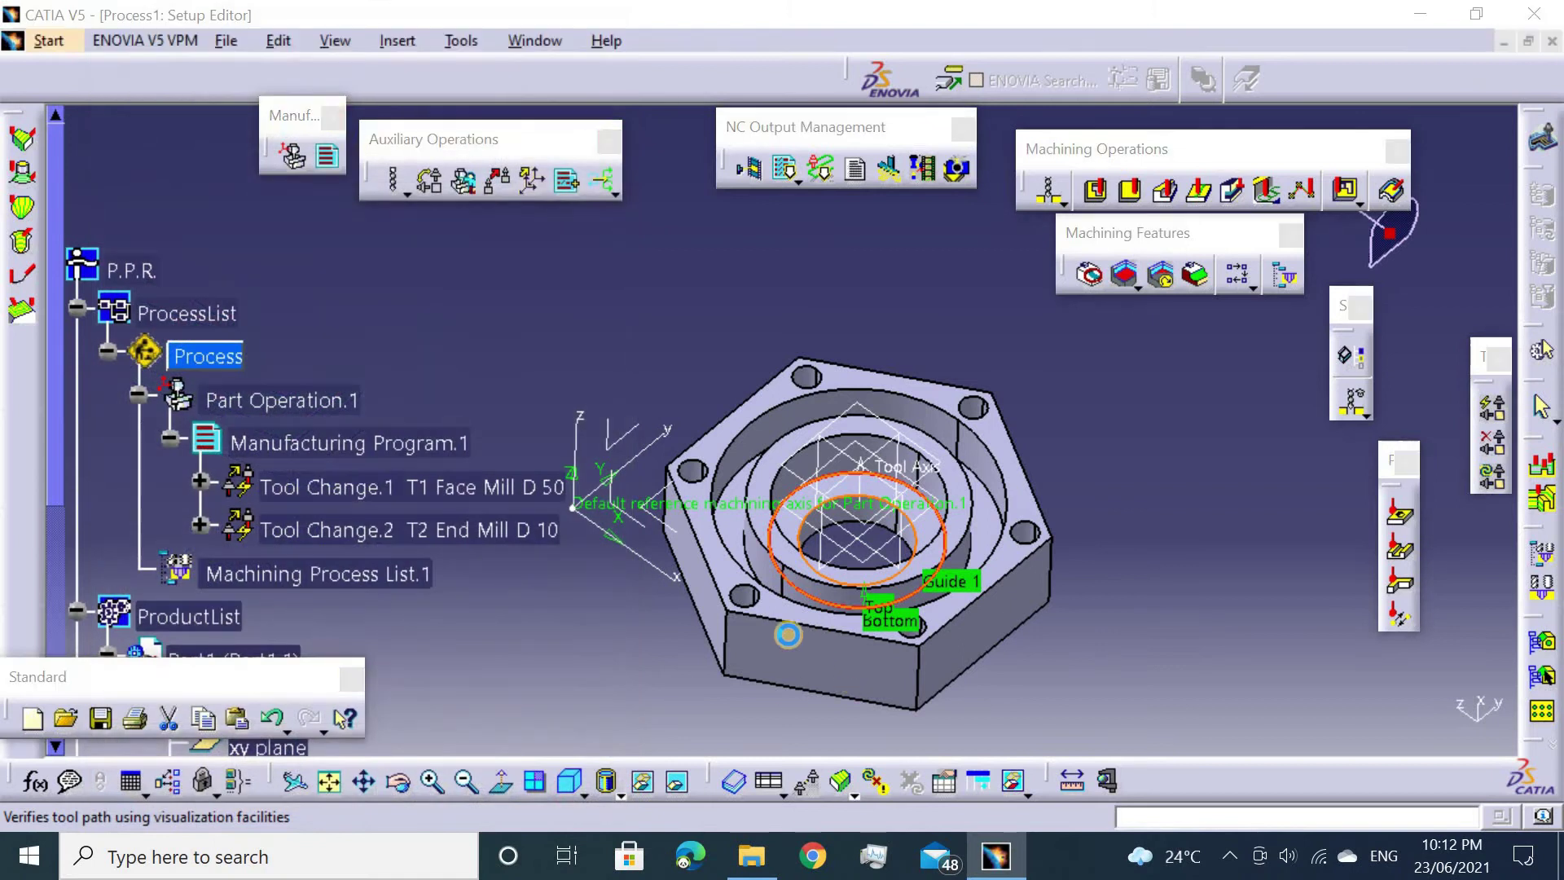
pyautogui.click(1517, 385)
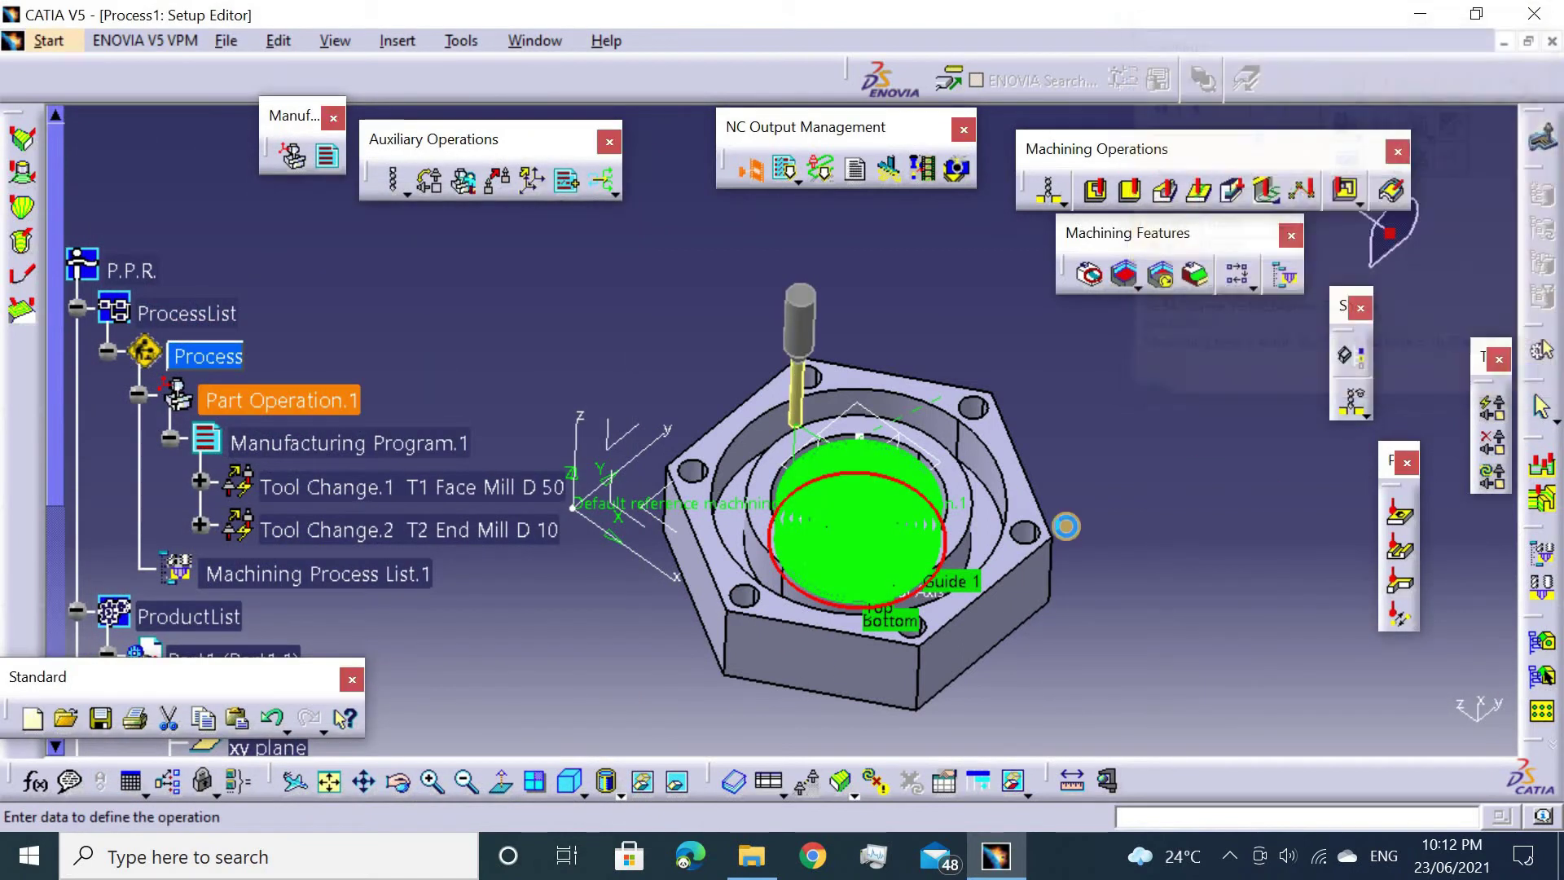
pyautogui.click(382, 807)
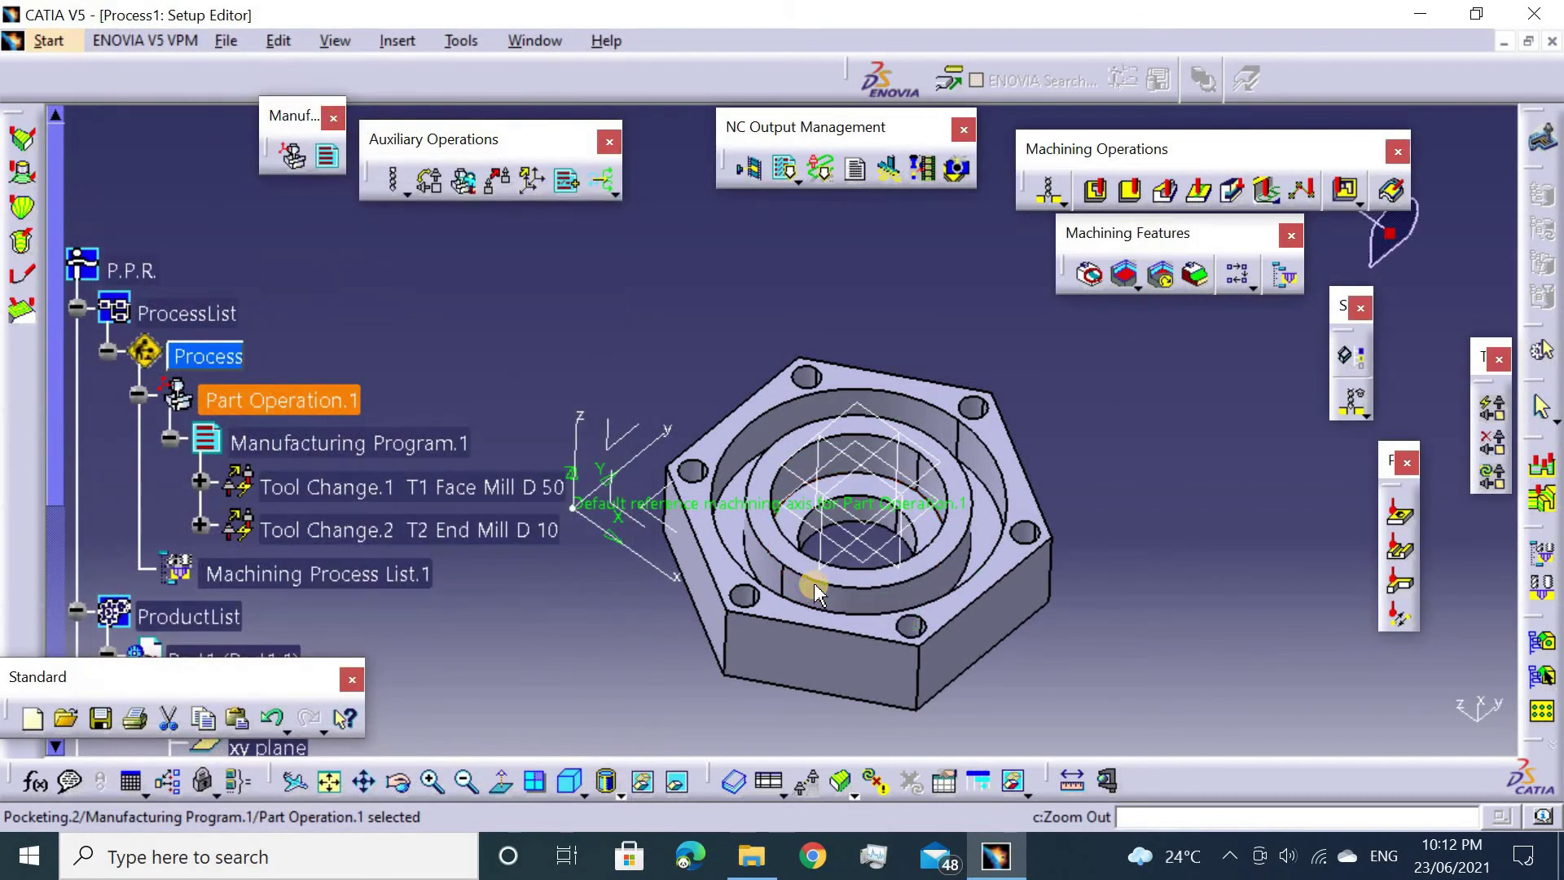
# Start Pocketing.3 with the ring face as top and the circular bore edge as guide.
pyautogui.keyDown('ctrl'); pyautogui.moveTo(816, 589); pyautogui.dragTo(1099, 204, button='middle'); pyautogui.keyUp('ctrl')
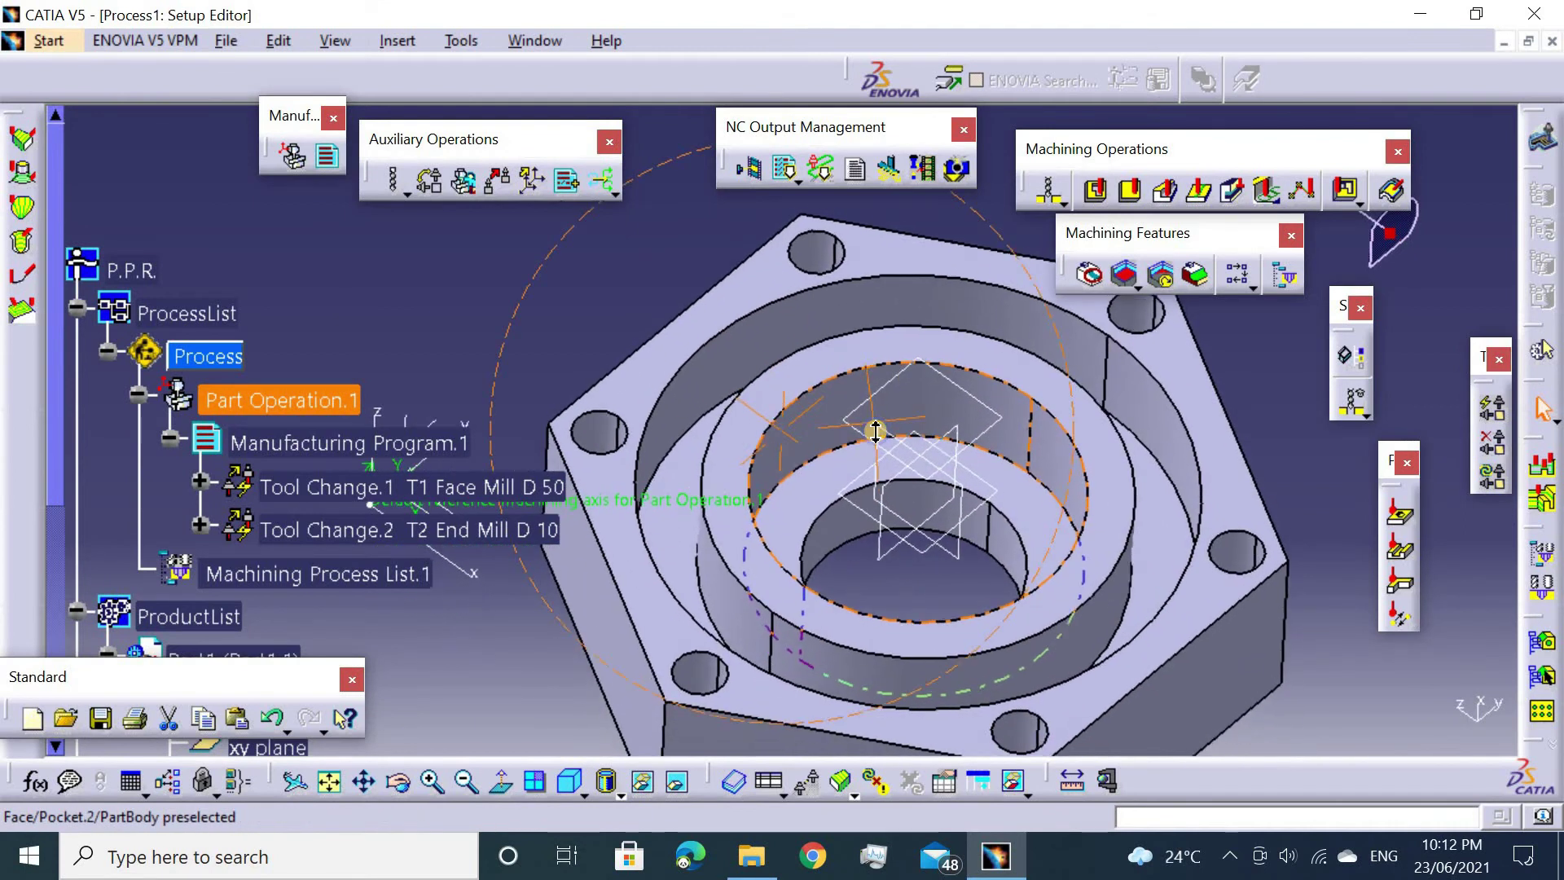
pyautogui.click(1094, 191)
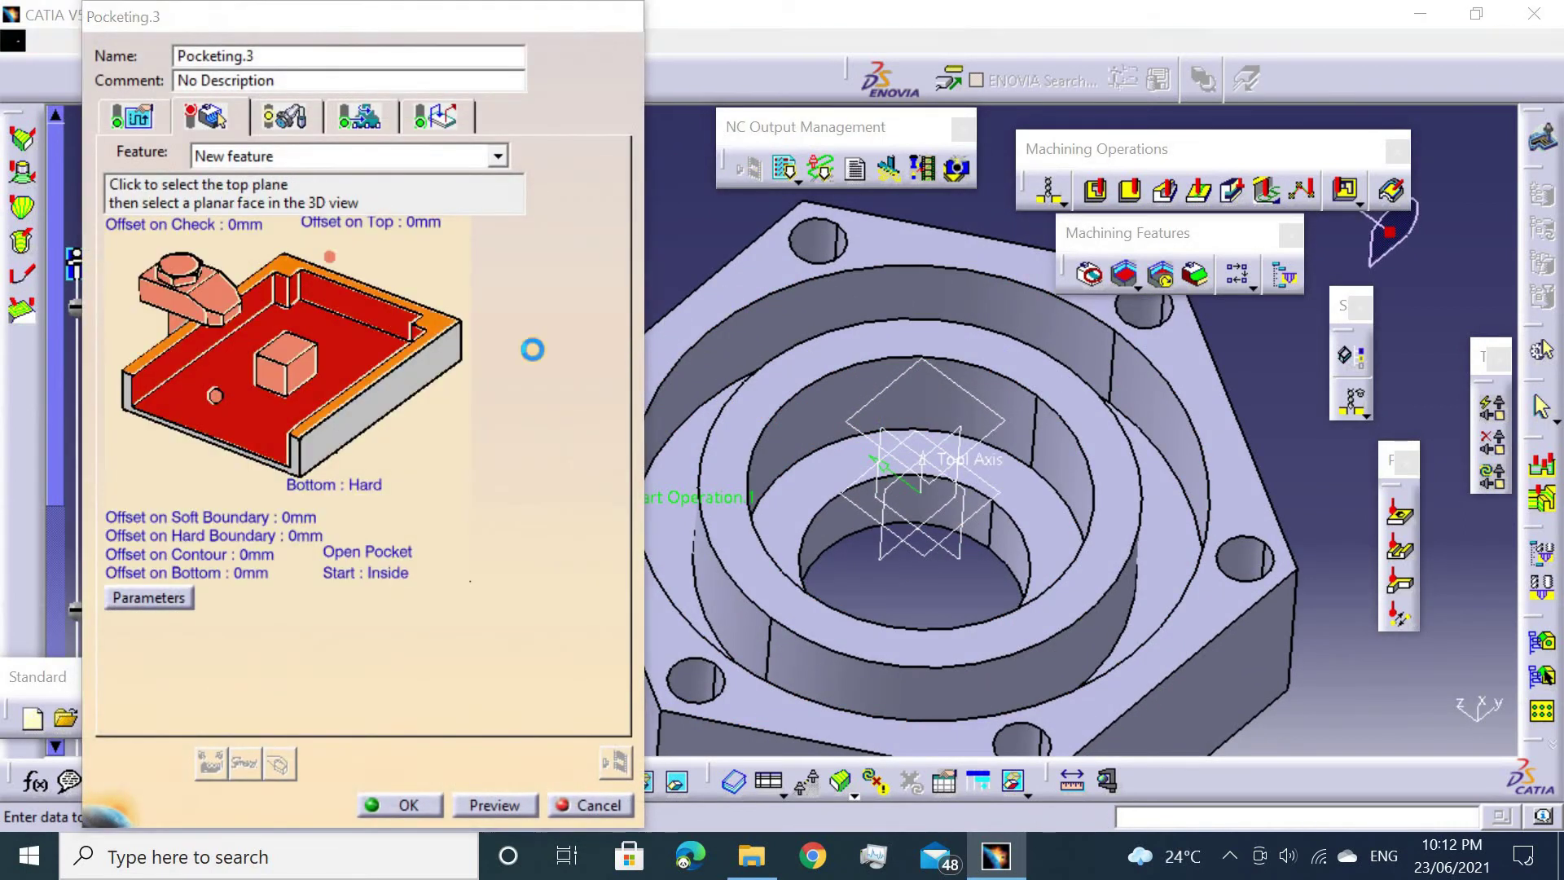
pyautogui.click(530, 346)
pyautogui.click(802, 457)
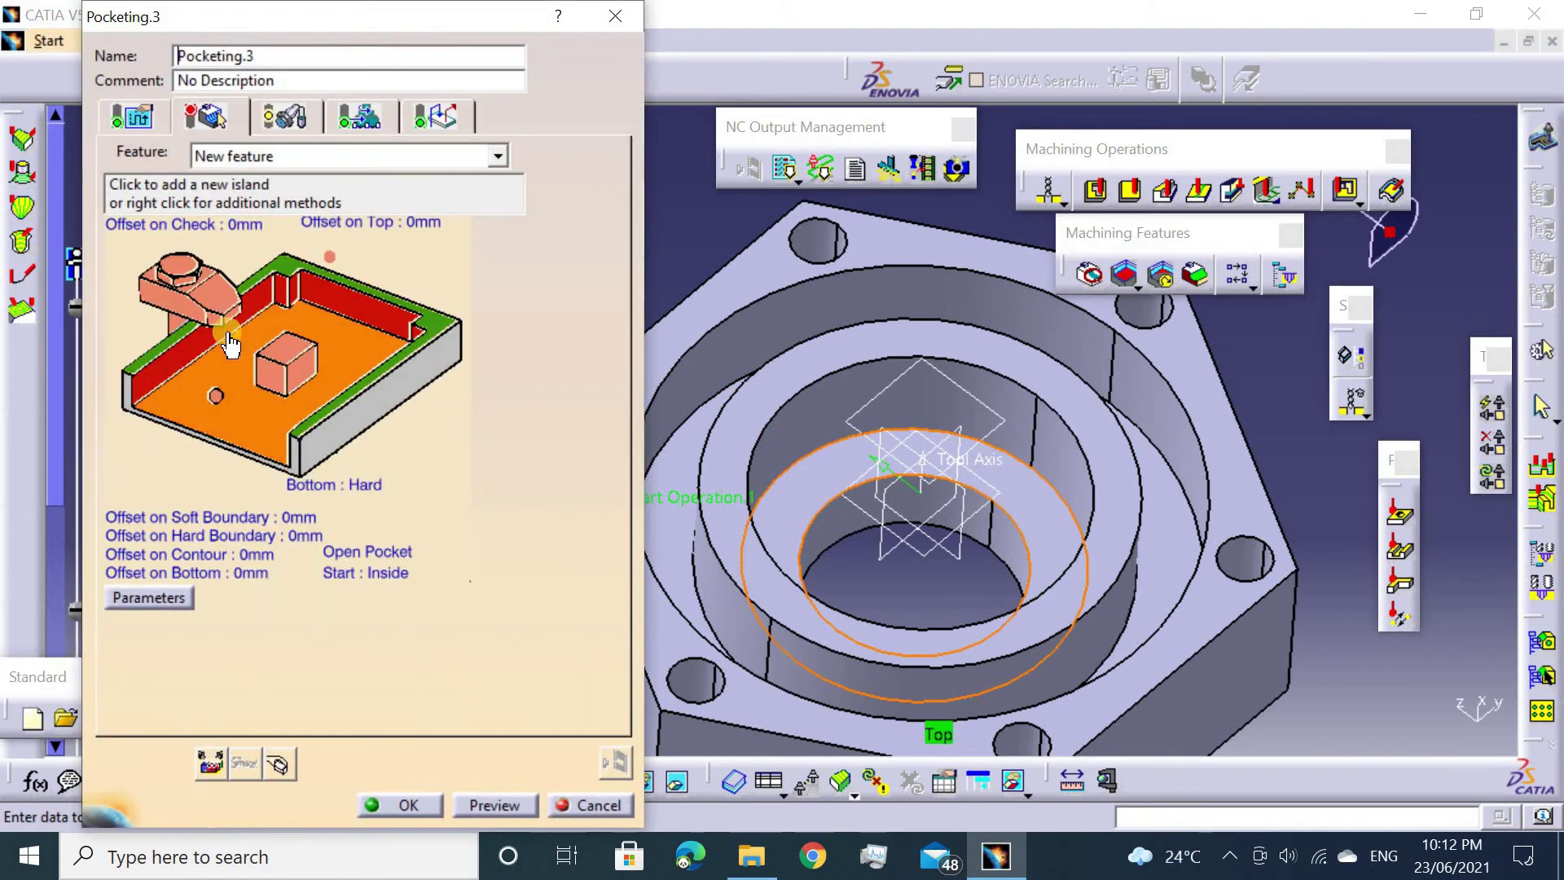
pyautogui.click(263, 306)
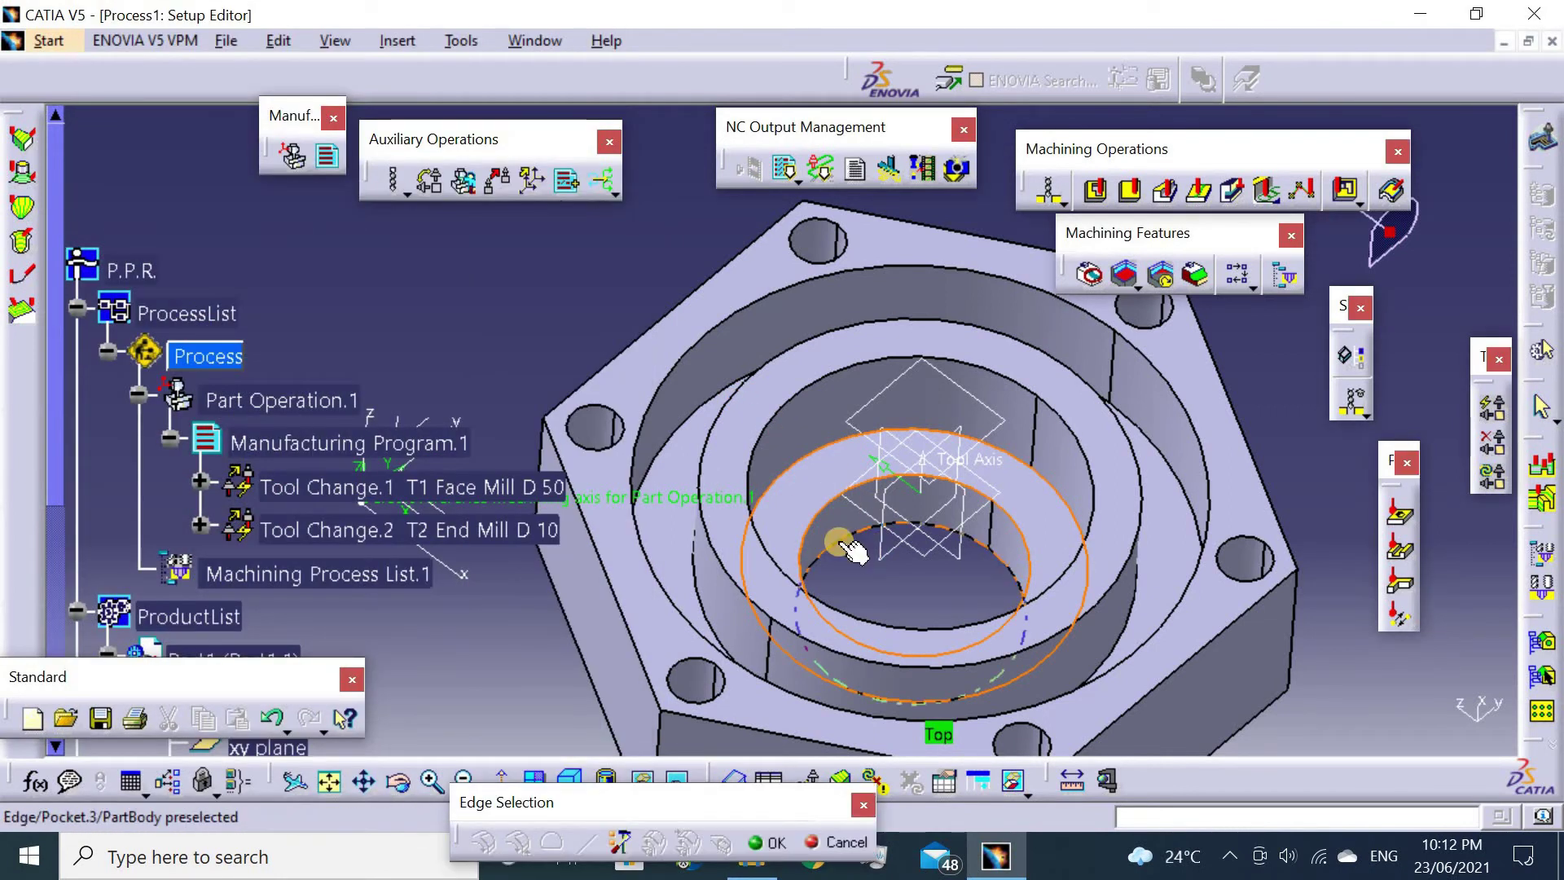
pyautogui.click(841, 542)
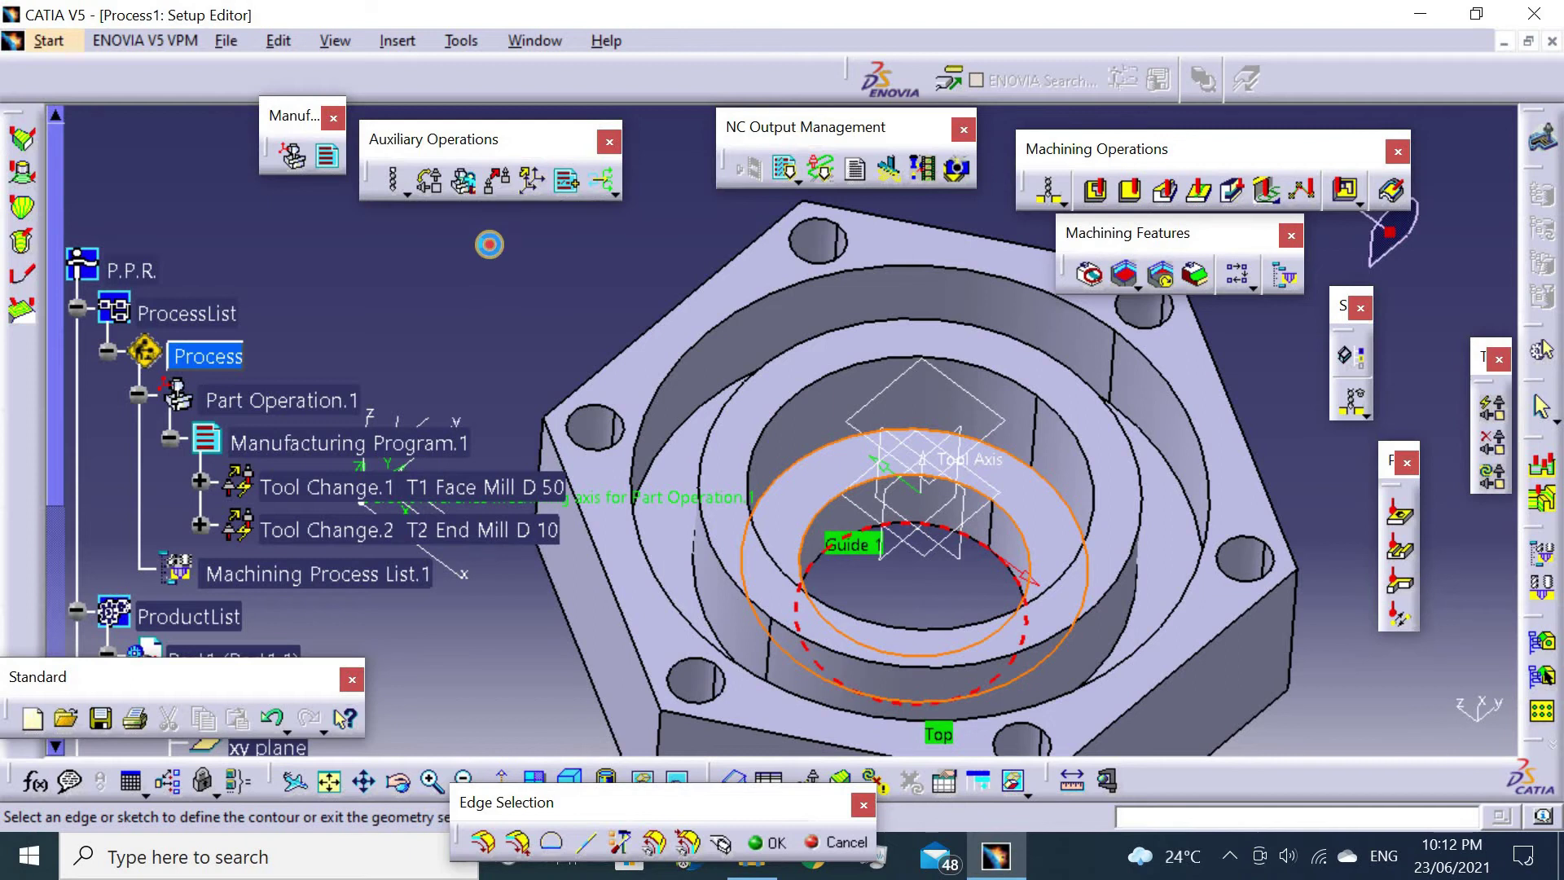
pyautogui.click(767, 841)
# Set the pocket bottom face, make it a closed pocket, and compute the toolpath.
pyautogui.click(211, 326)
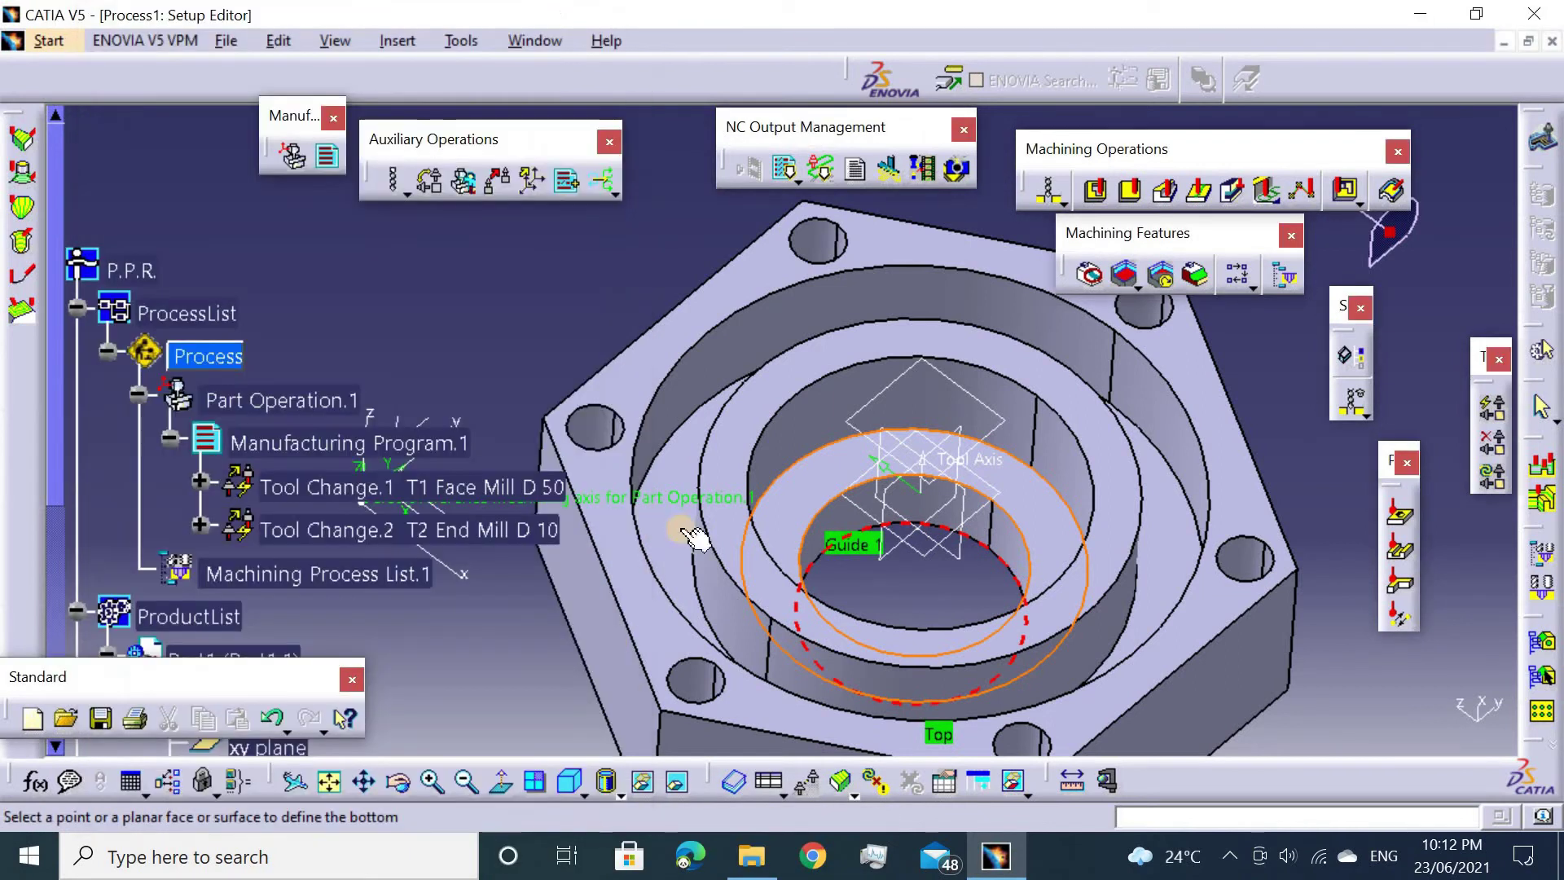
pyautogui.moveTo(694, 537); pyautogui.dragTo(583, 648, button='middle')
pyautogui.click(621, 541)
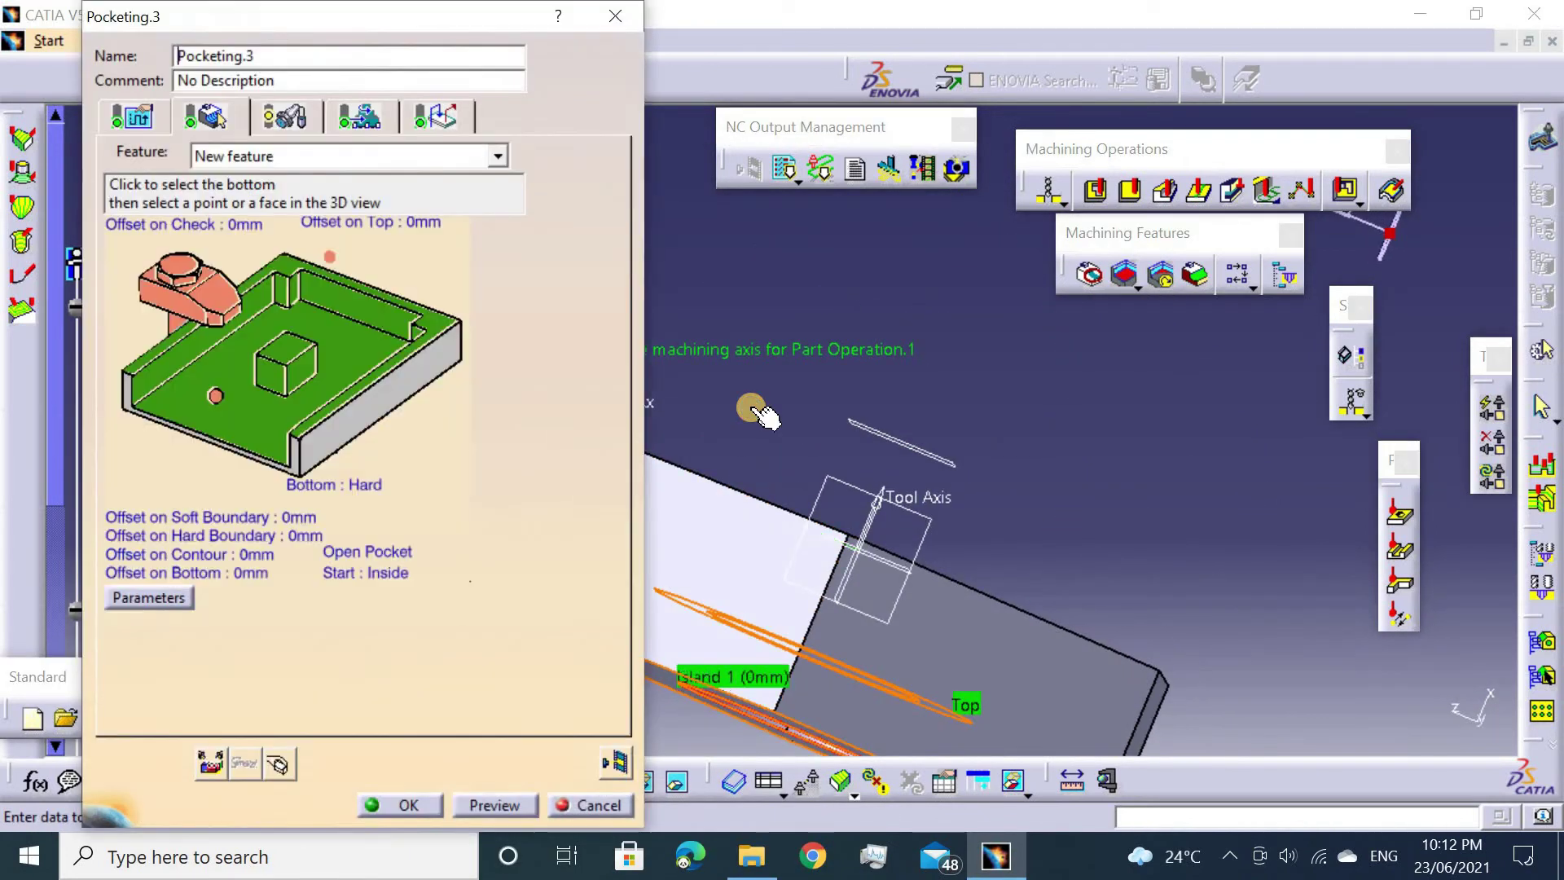
pyautogui.moveTo(663, 688)
pyautogui.mouseDown(button='middle')
pyautogui.moveTo(912, 444)
pyautogui.moveTo(346, 573)
pyautogui.mouseUp(button='middle')
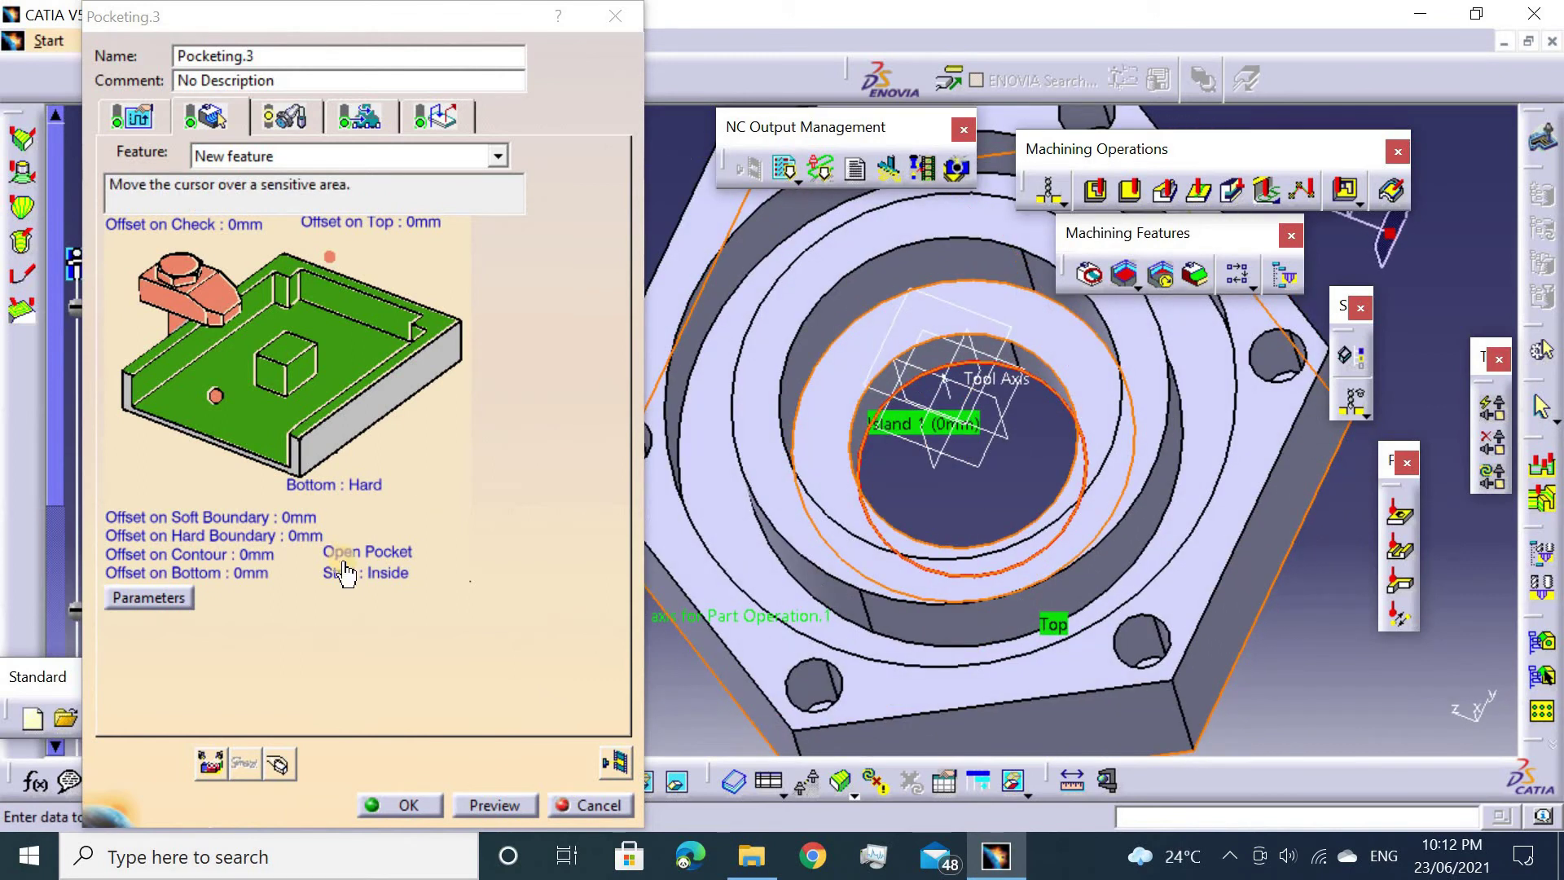
pyautogui.click(307, 568)
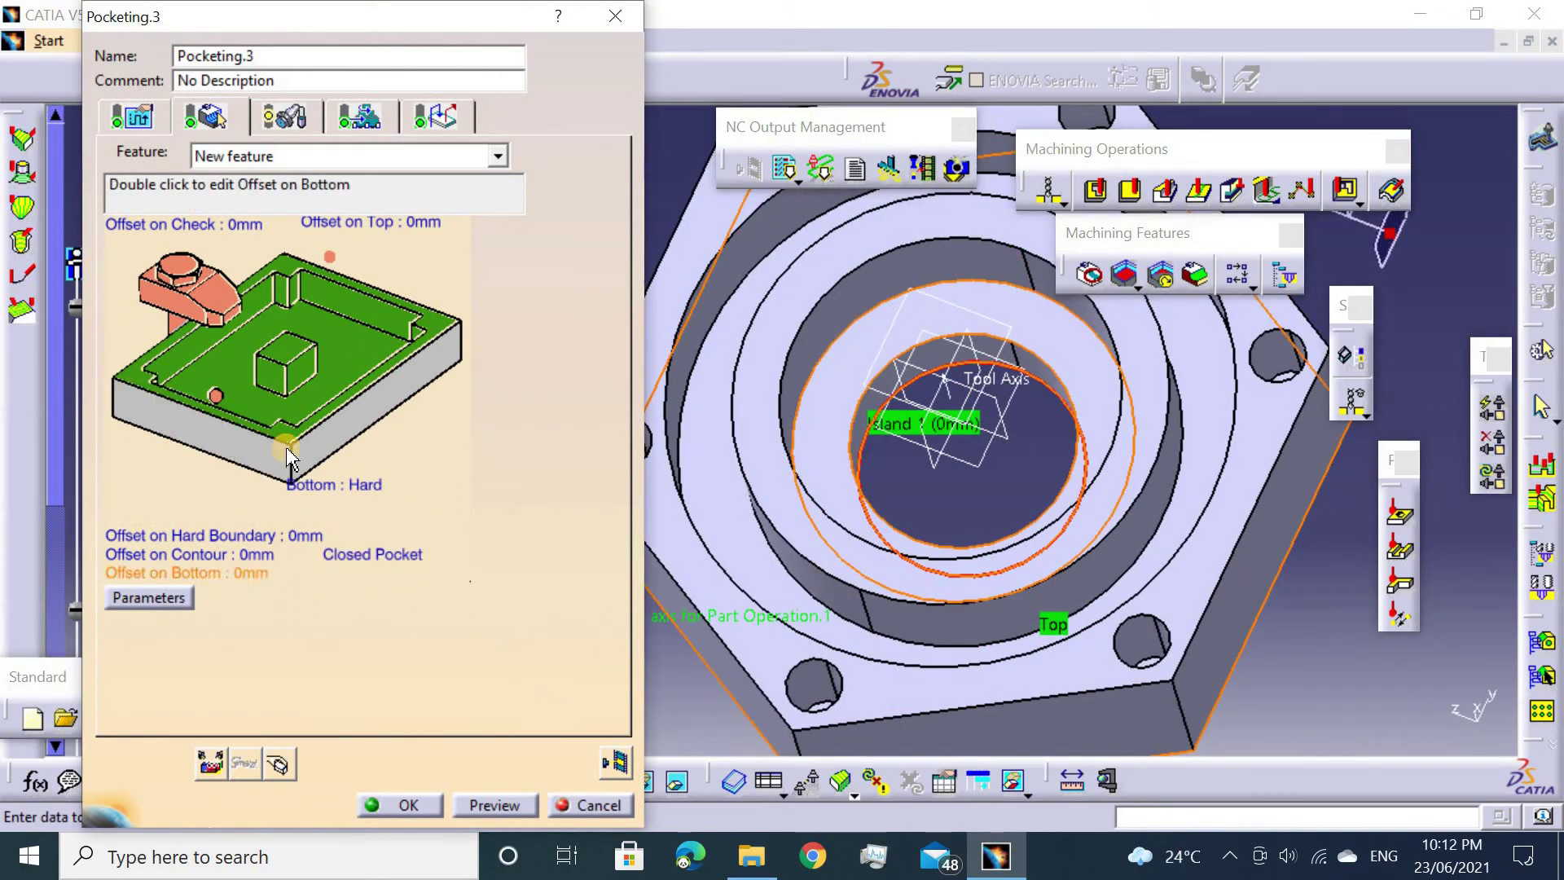
pyautogui.click(619, 765)
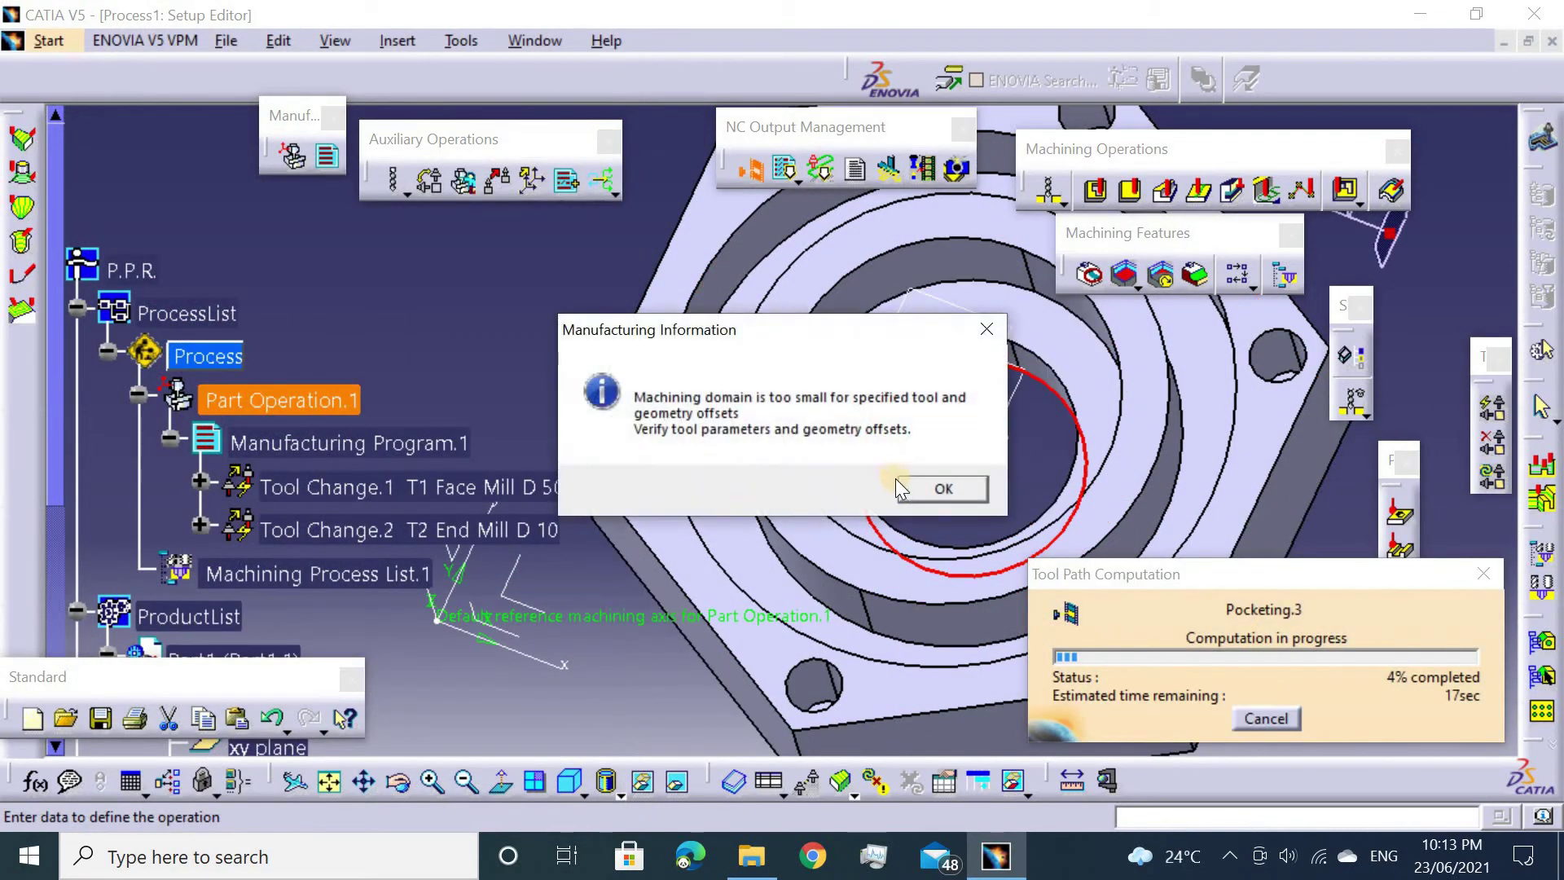
# Dismiss the machining-domain-too-small warning and remove all islands from Pocketing.3.
pyautogui.click(918, 487)
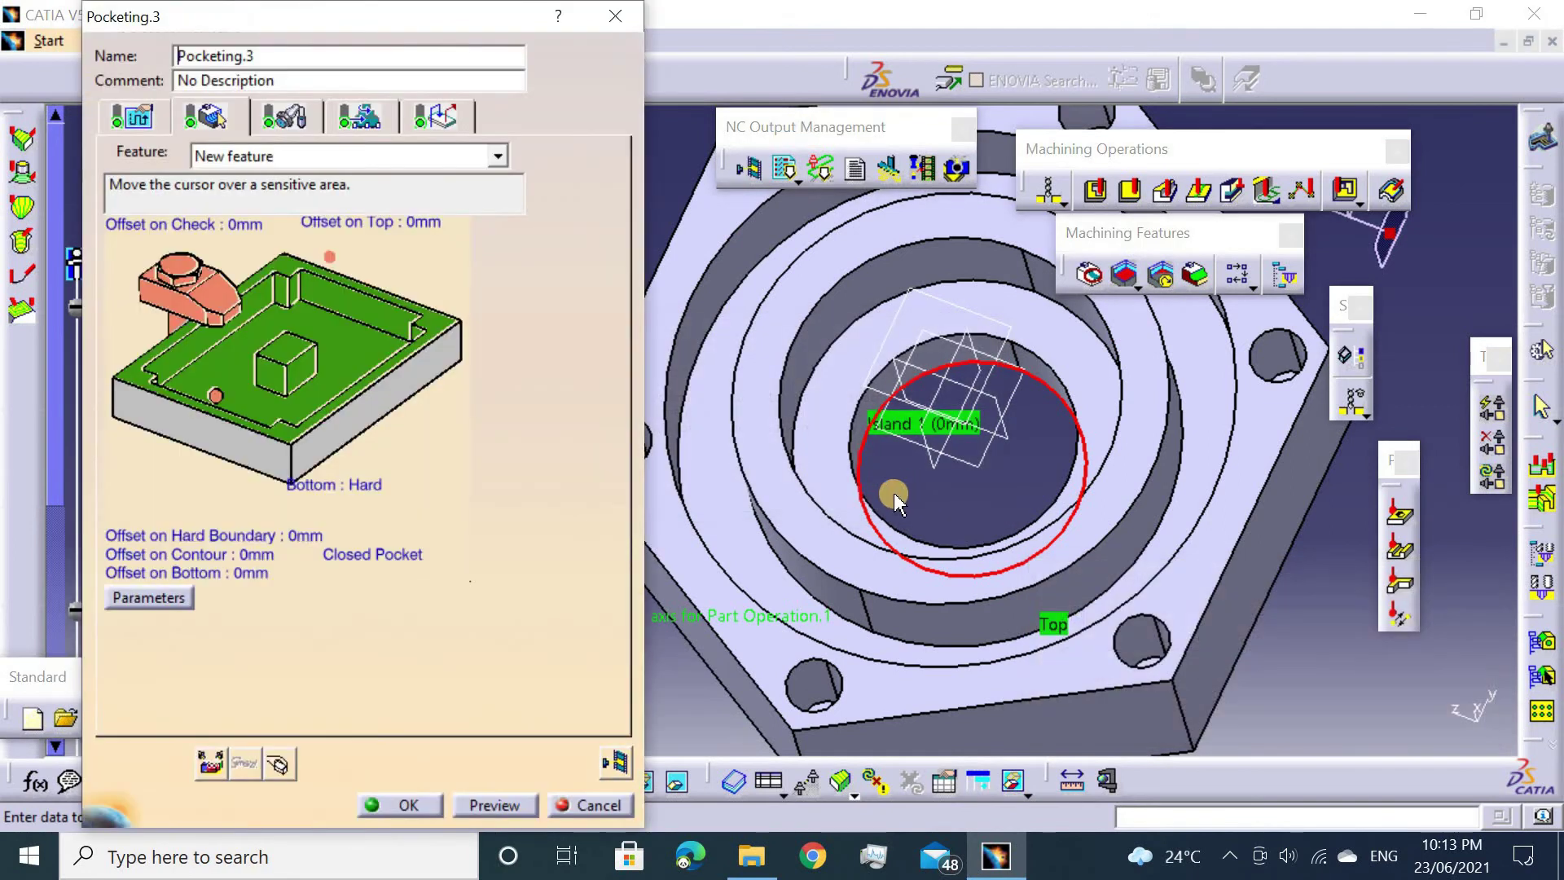
pyautogui.rightClick(307, 360)
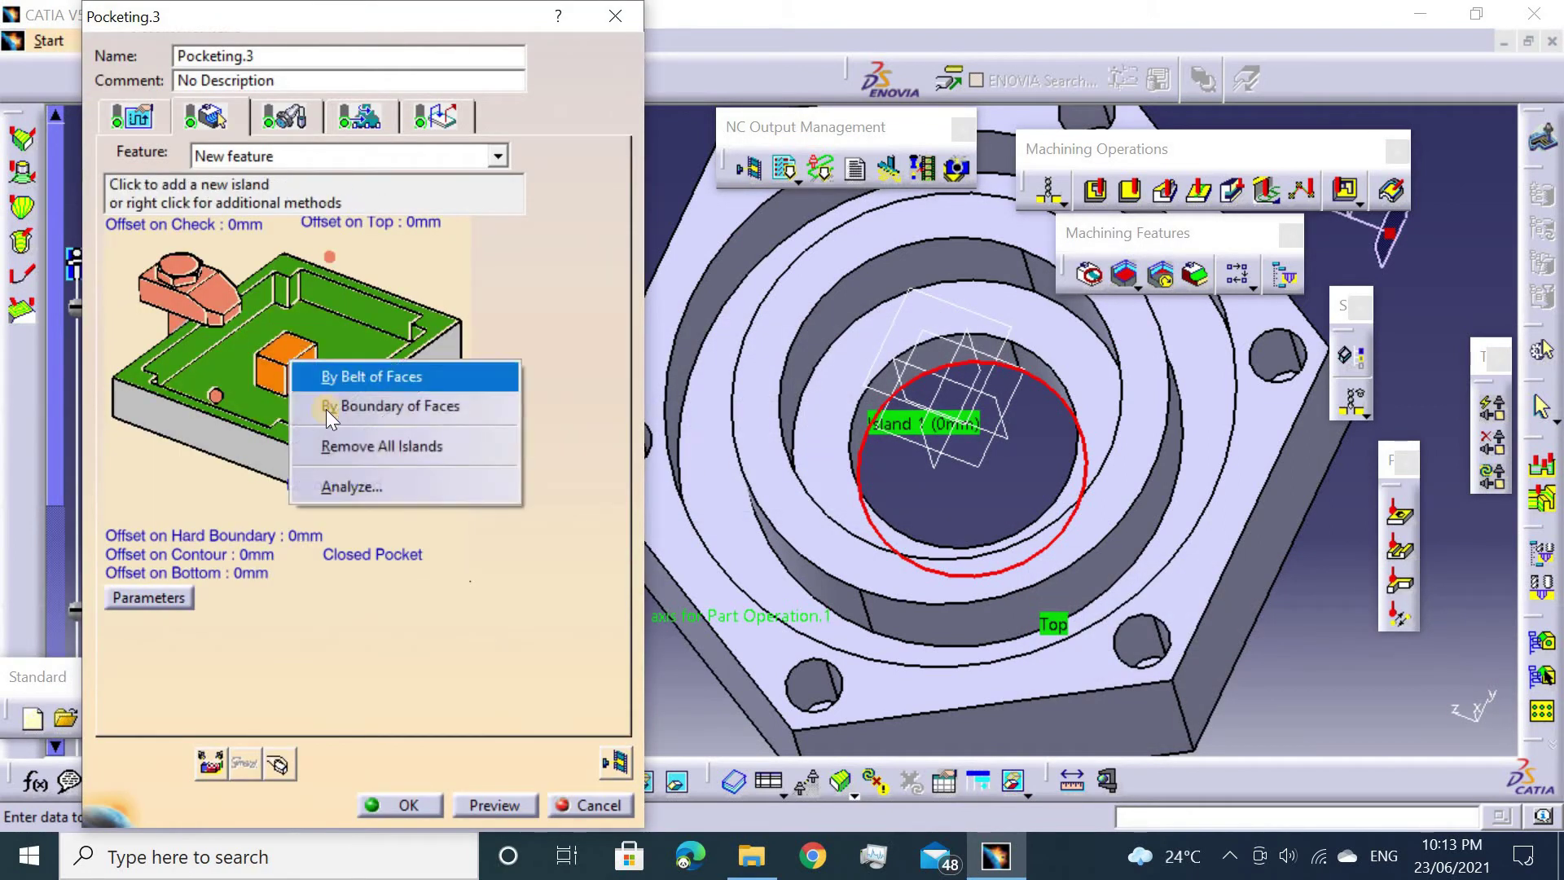
pyautogui.click(347, 447)
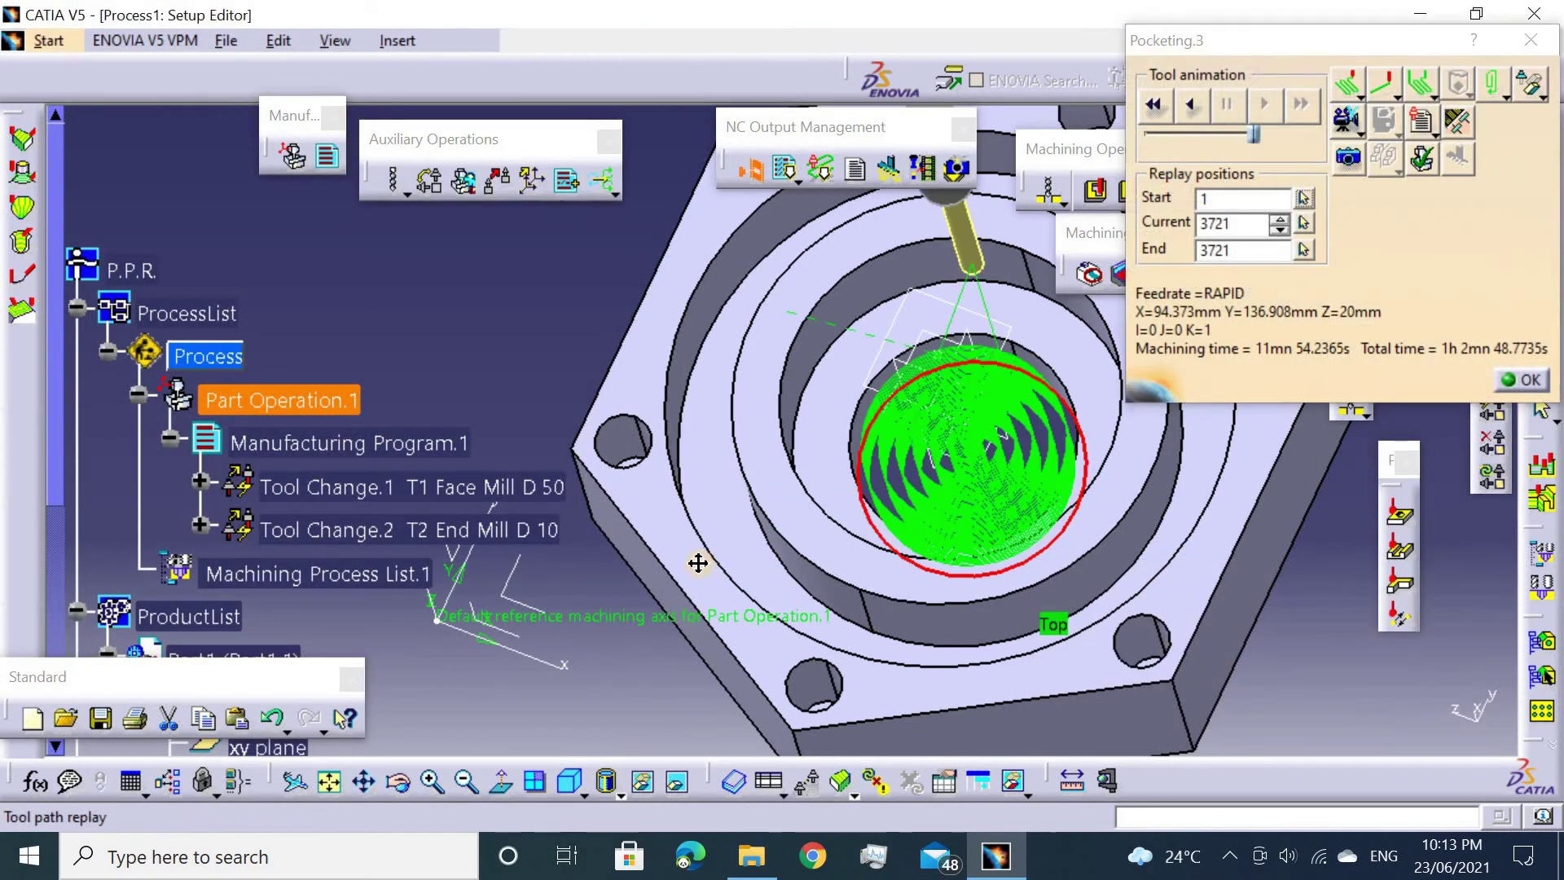
# Review the computed Pocketing.3 toolpath, then close the replay and confirm the operation.
pyautogui.moveTo(698, 562); pyautogui.dragTo(744, 443, button='middle')
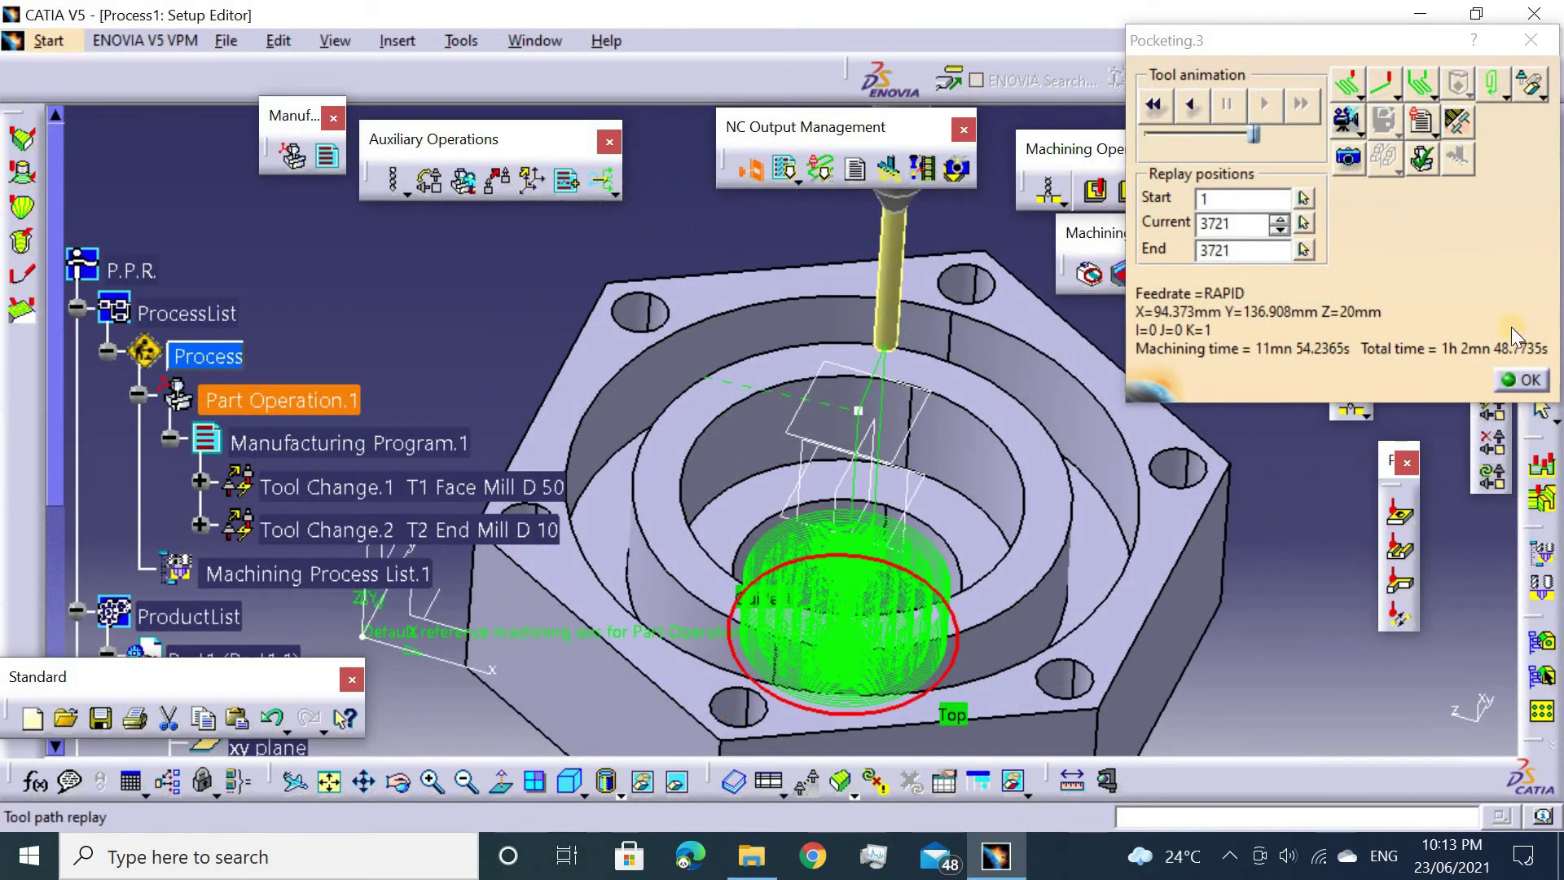
pyautogui.click(1520, 379)
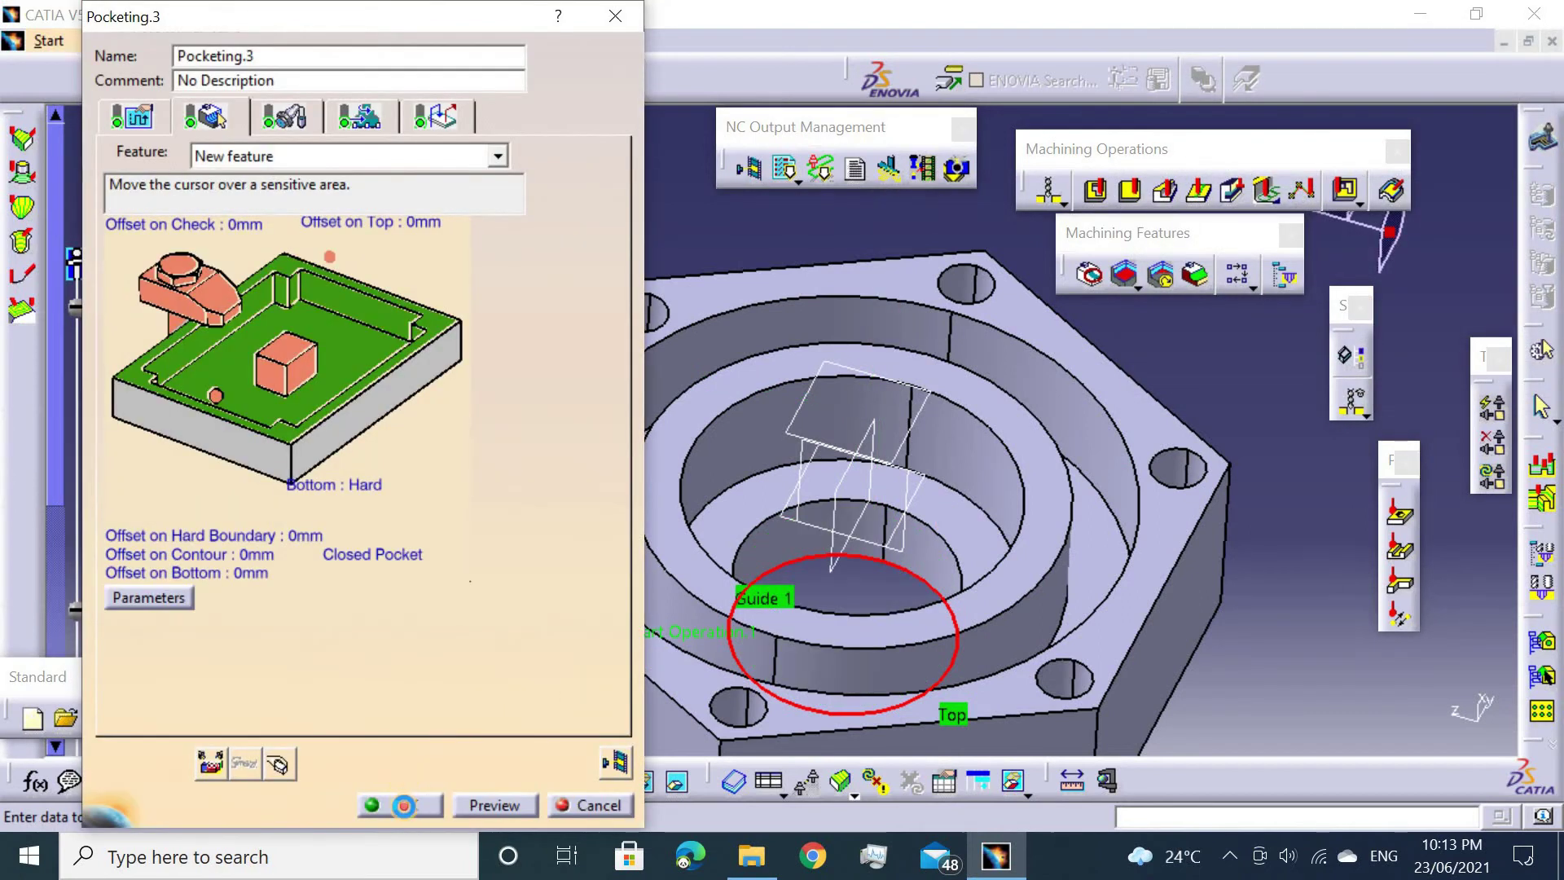
pyautogui.click(403, 805)
pyautogui.moveTo(856, 367)
pyautogui.mouseDown(button='middle')
pyautogui.moveTo(866, 377)
pyautogui.moveTo(994, 232)
pyautogui.mouseUp(button='middle')
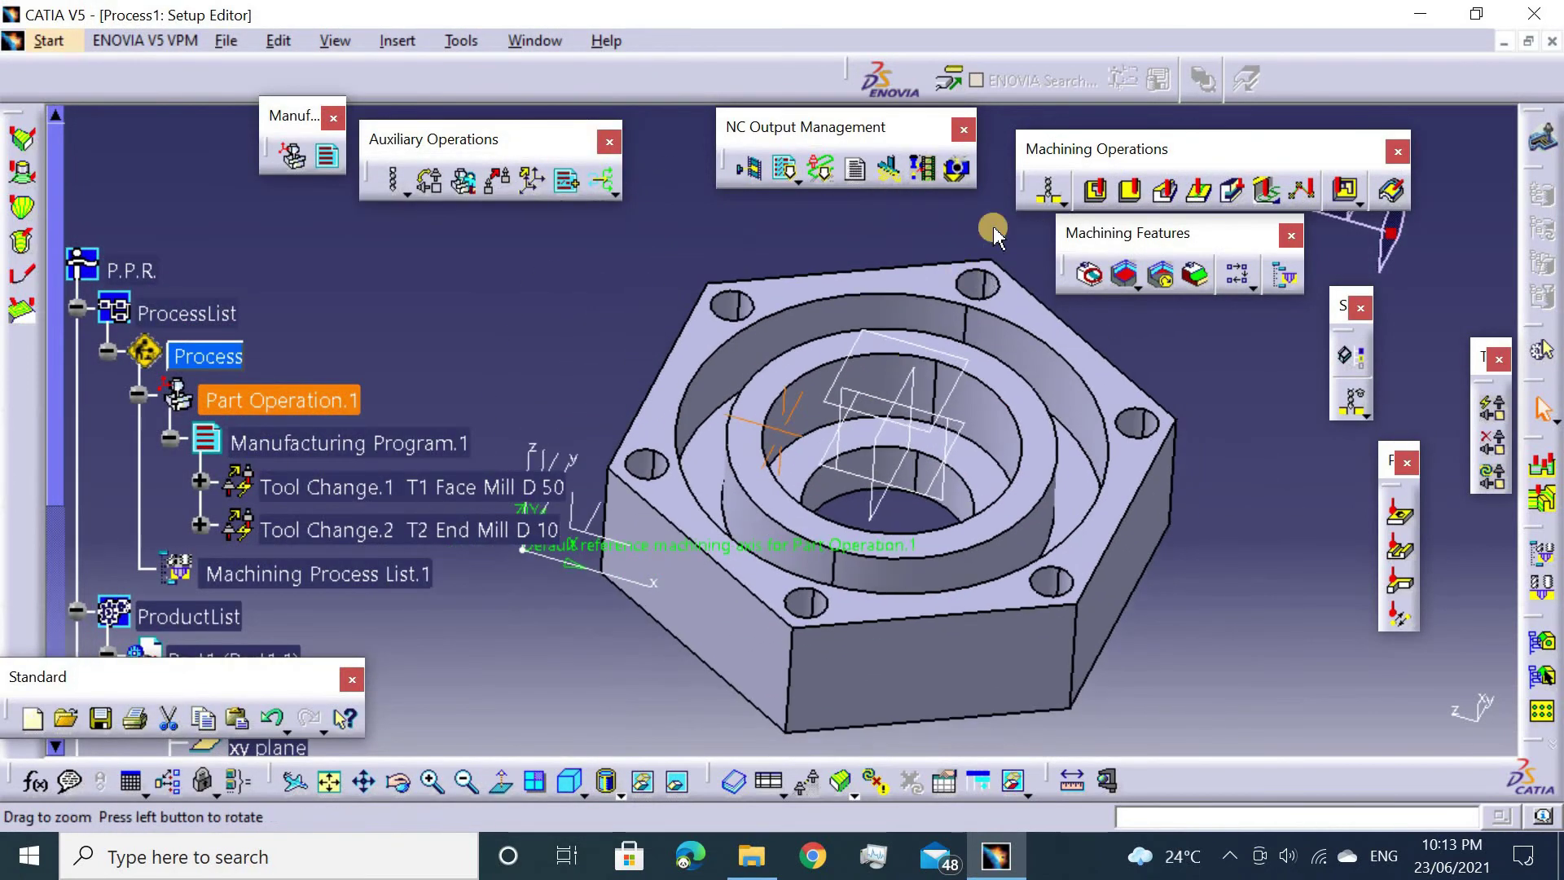
# Start Drilling.1 with the nut's top face as the part surface.
pyautogui.click(1049, 190)
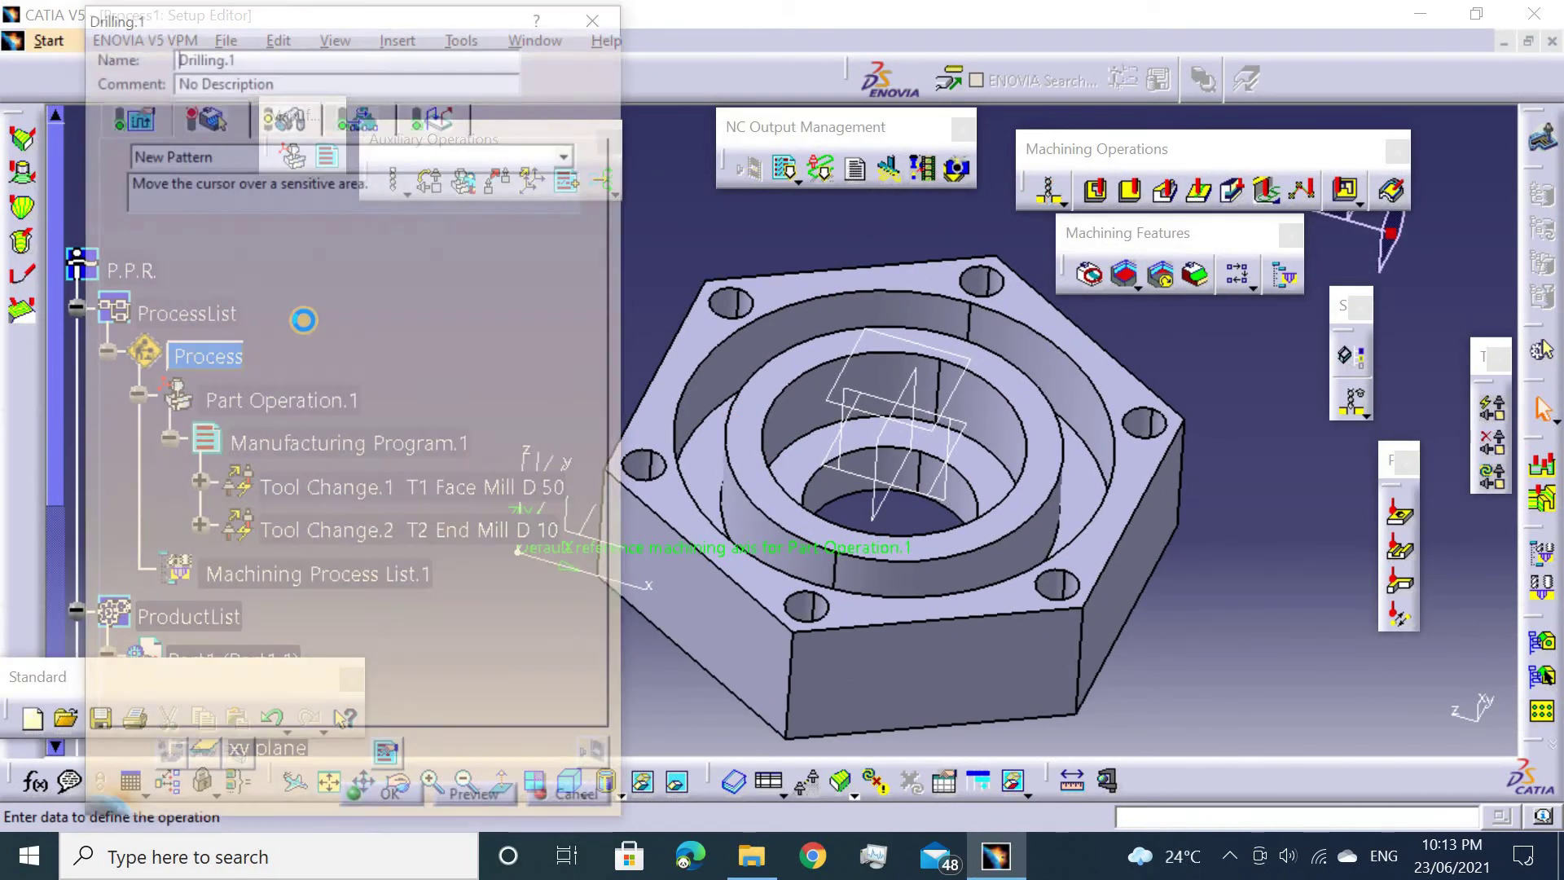
pyautogui.click(277, 300)
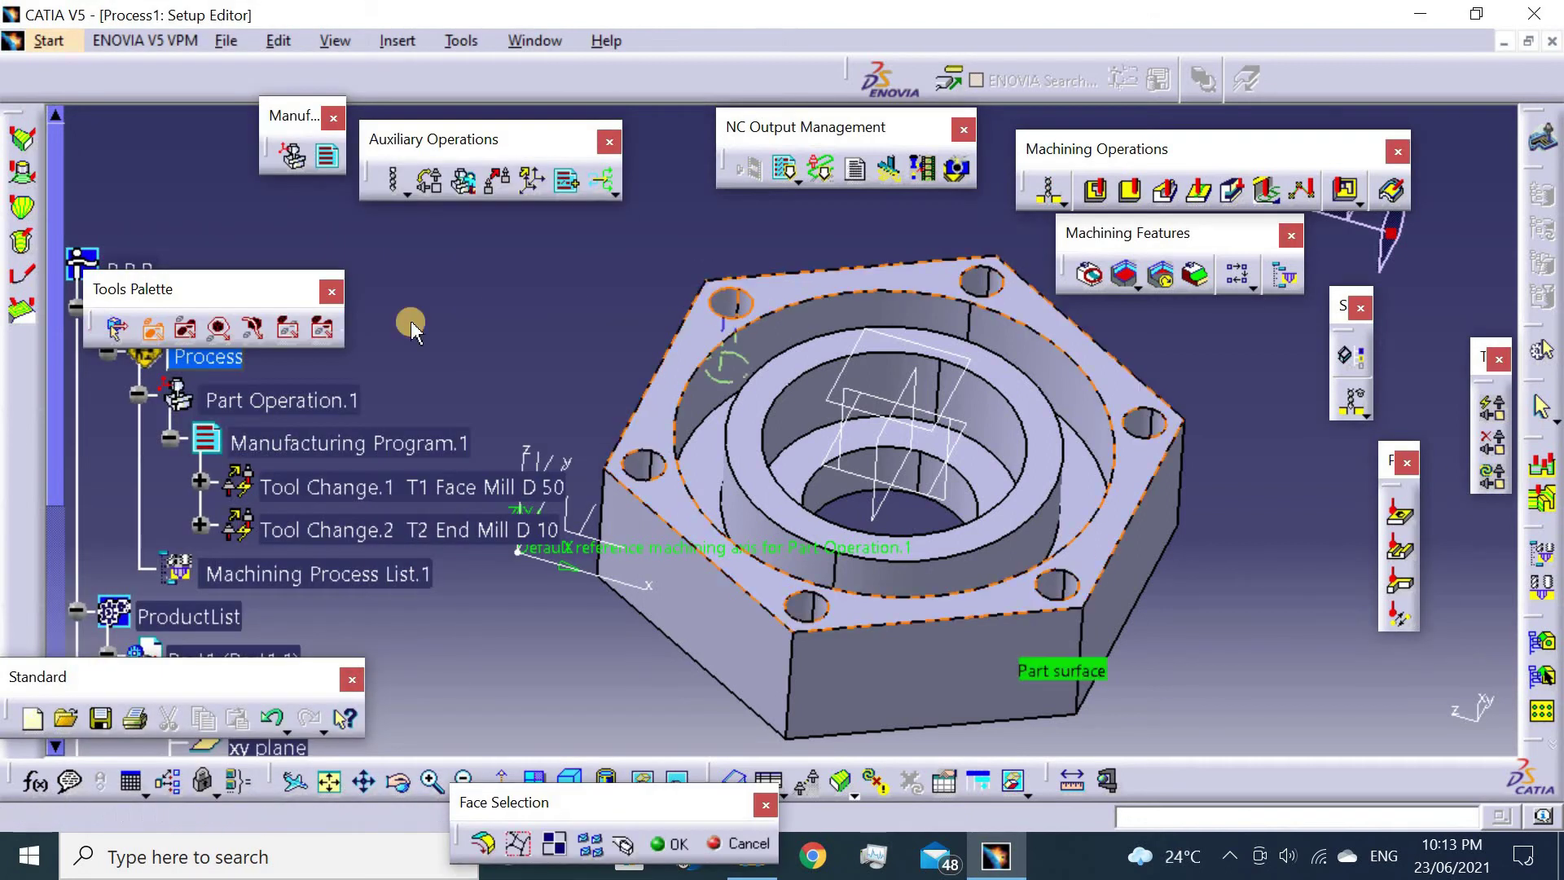
pyautogui.doubleClick(377, 317)
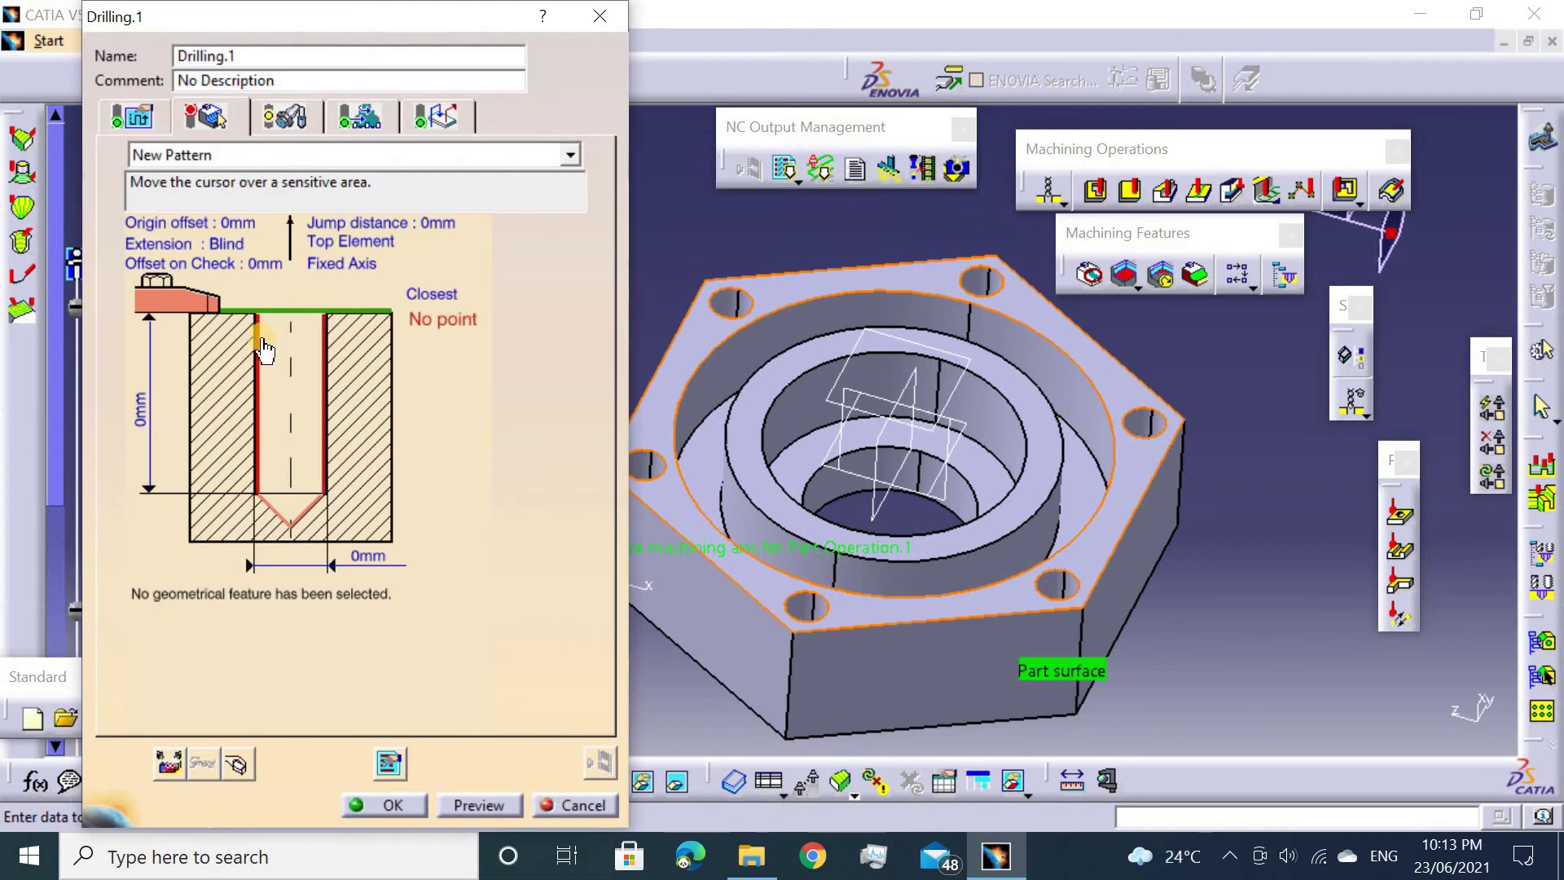
# Add all six bolt holes to the drilling pattern.
pyautogui.click(263, 350)
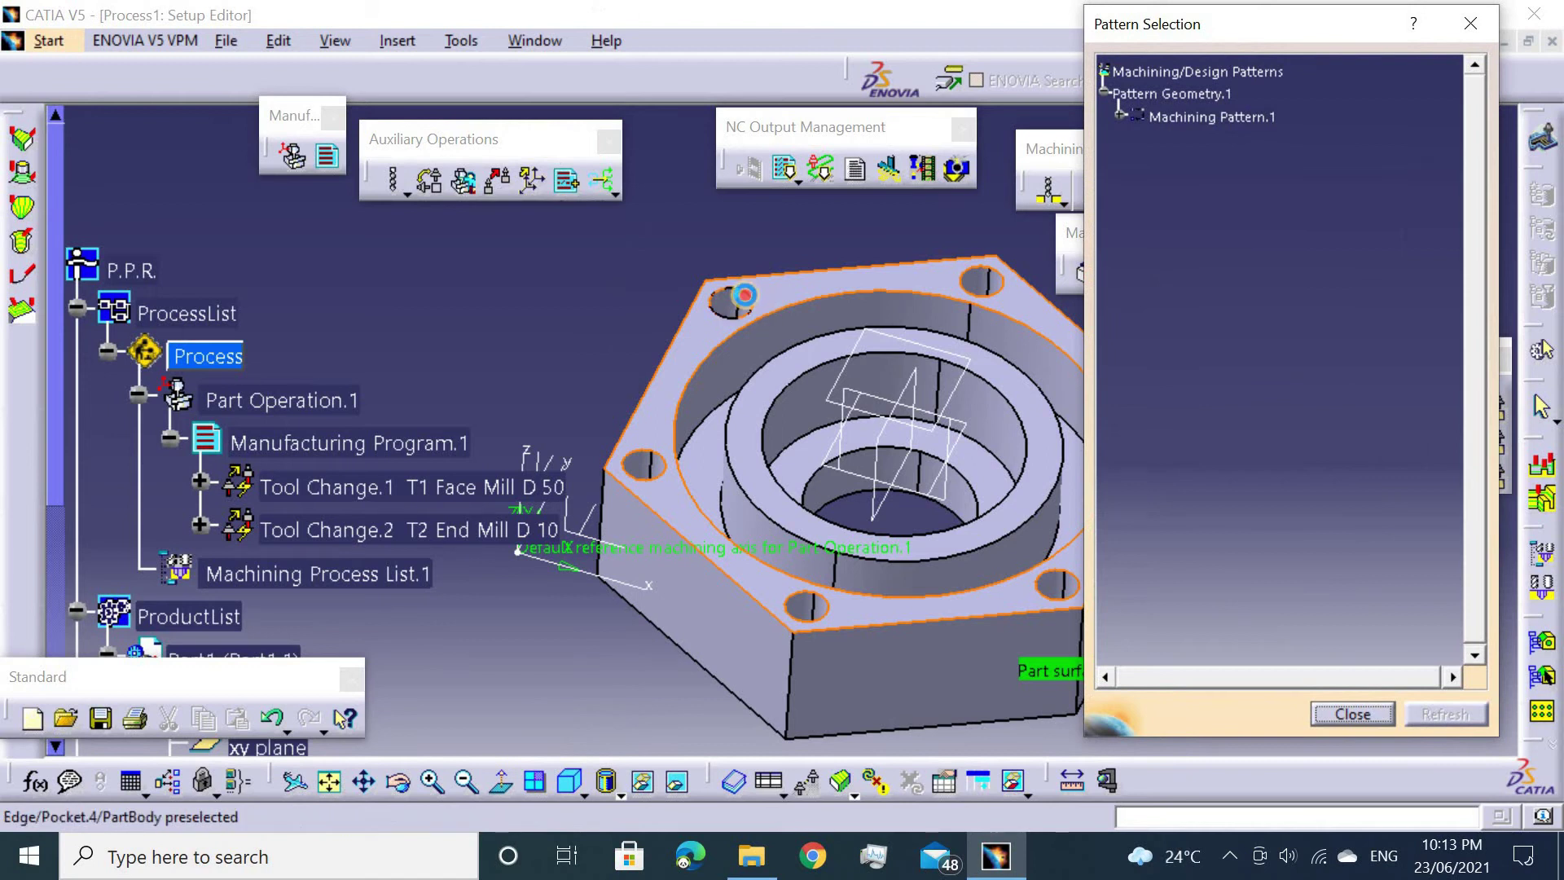
pyautogui.click(599, 440)
pyautogui.moveTo(654, 413); pyautogui.dragTo(590, 485, button='middle')
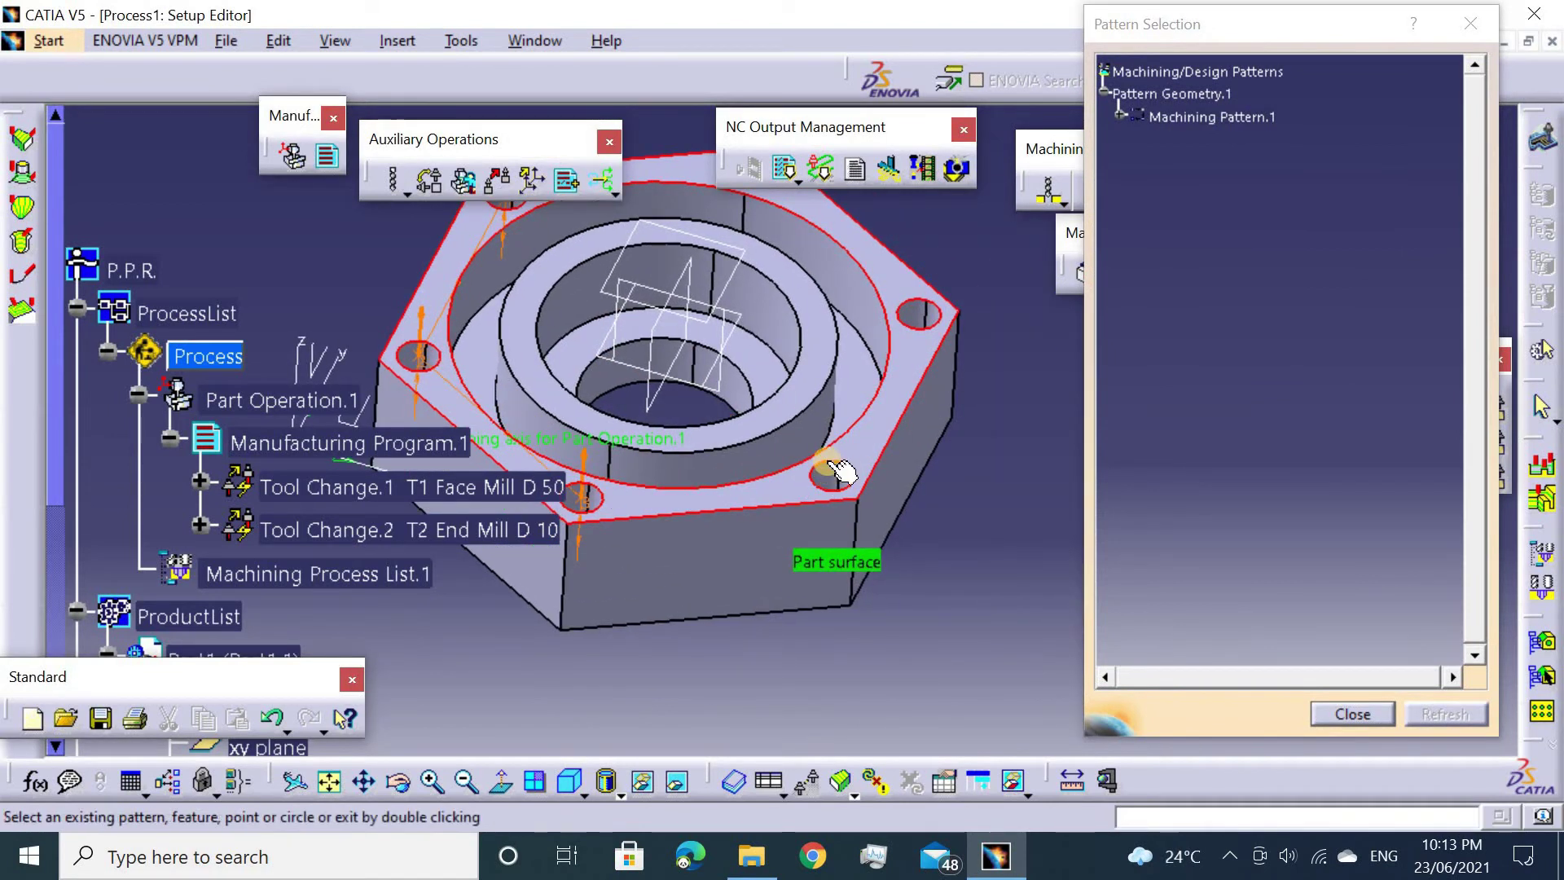
pyautogui.click(832, 449)
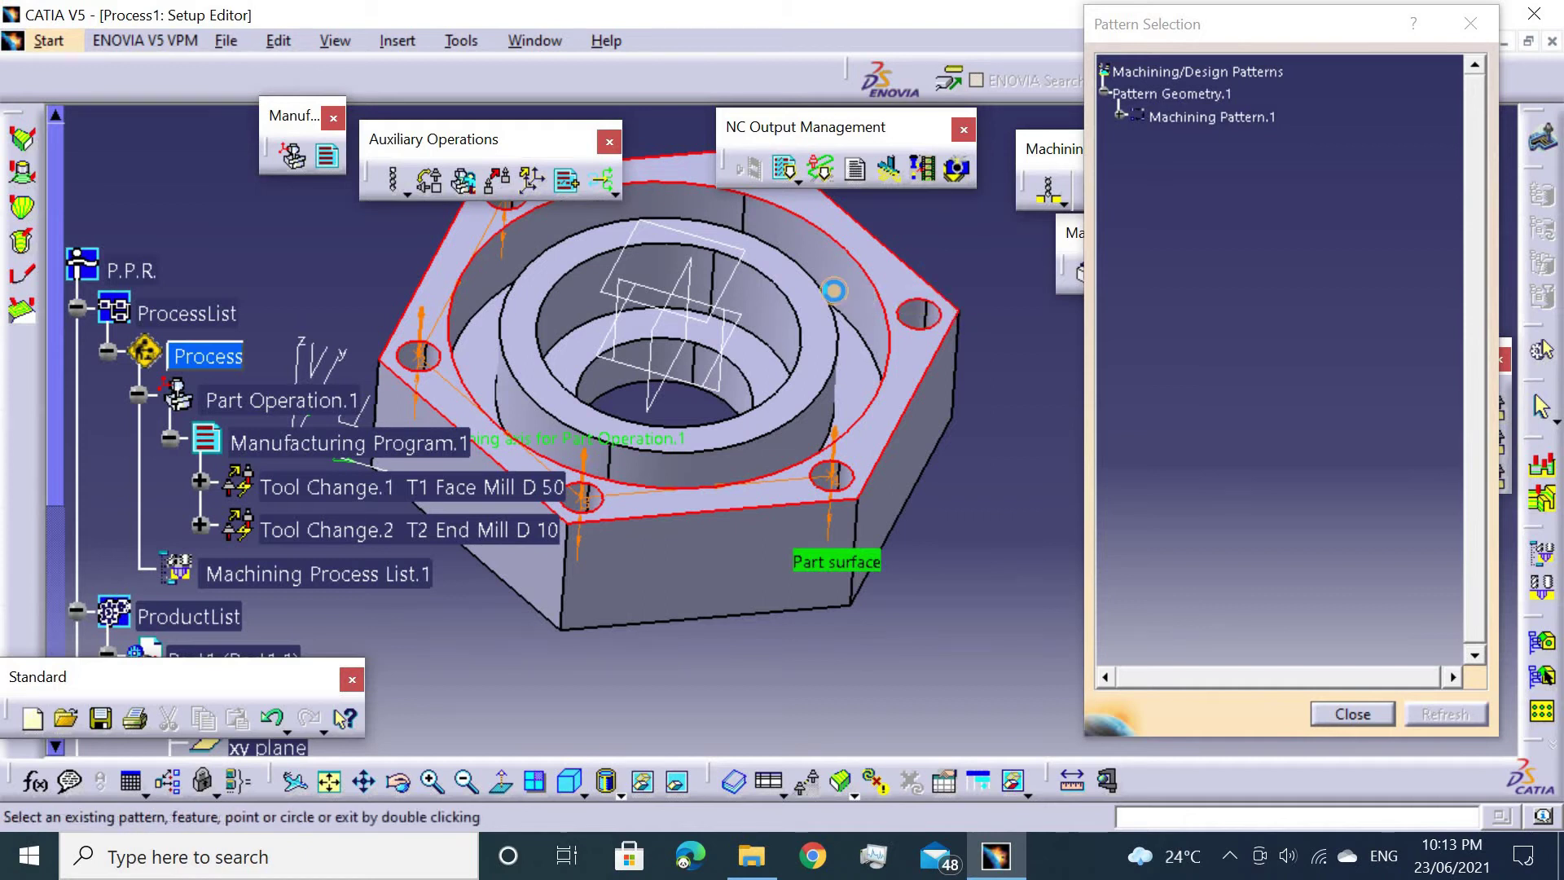
pyautogui.moveTo(937, 306); pyautogui.dragTo(880, 377, button='middle')
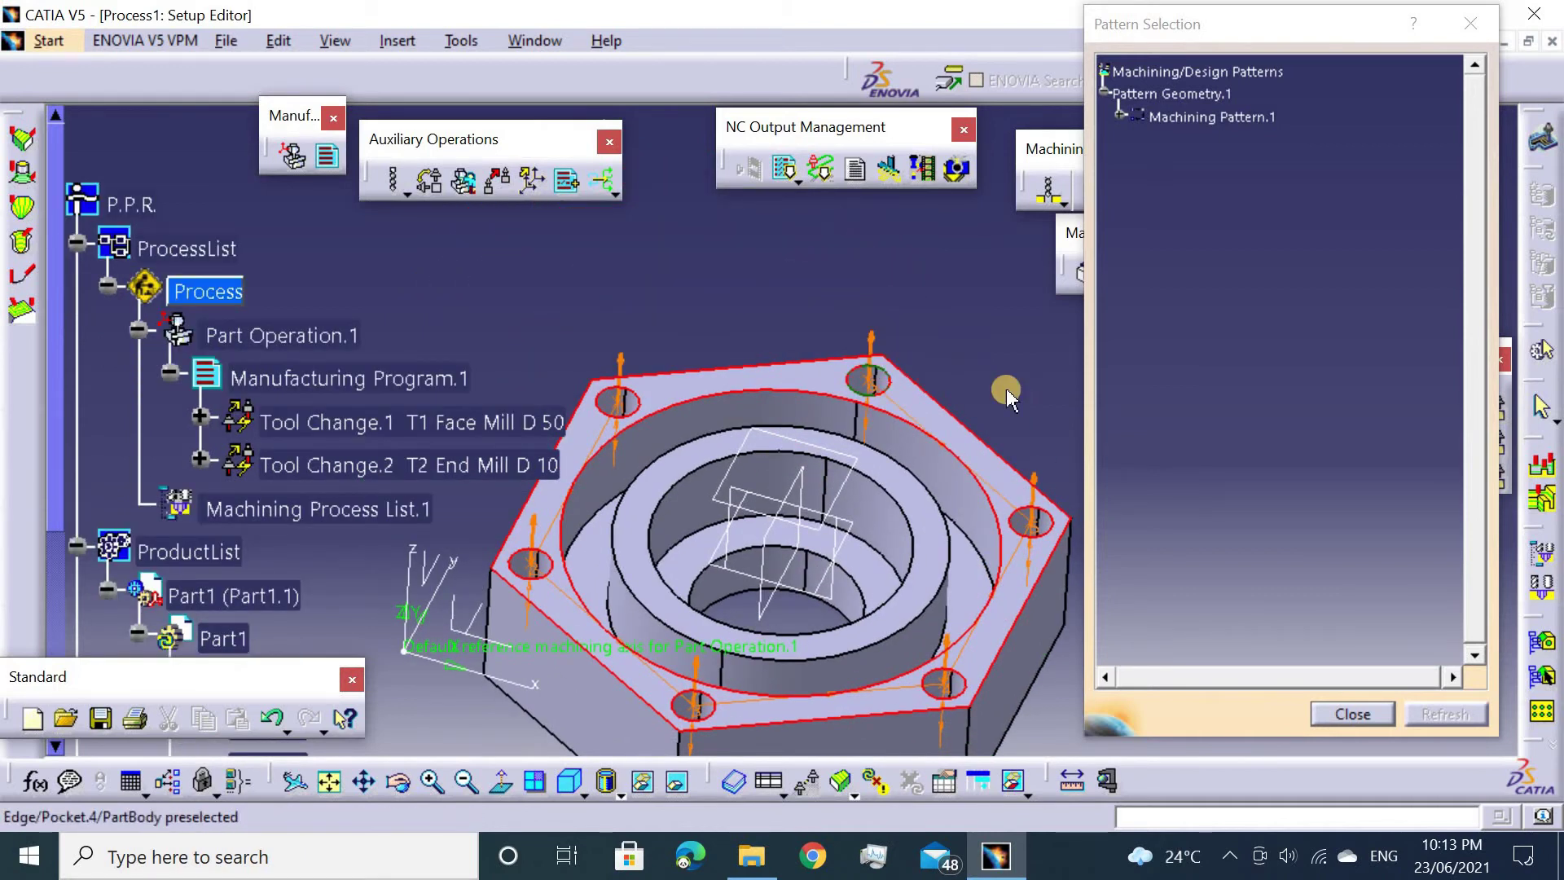
pyautogui.doubleClick(1020, 342)
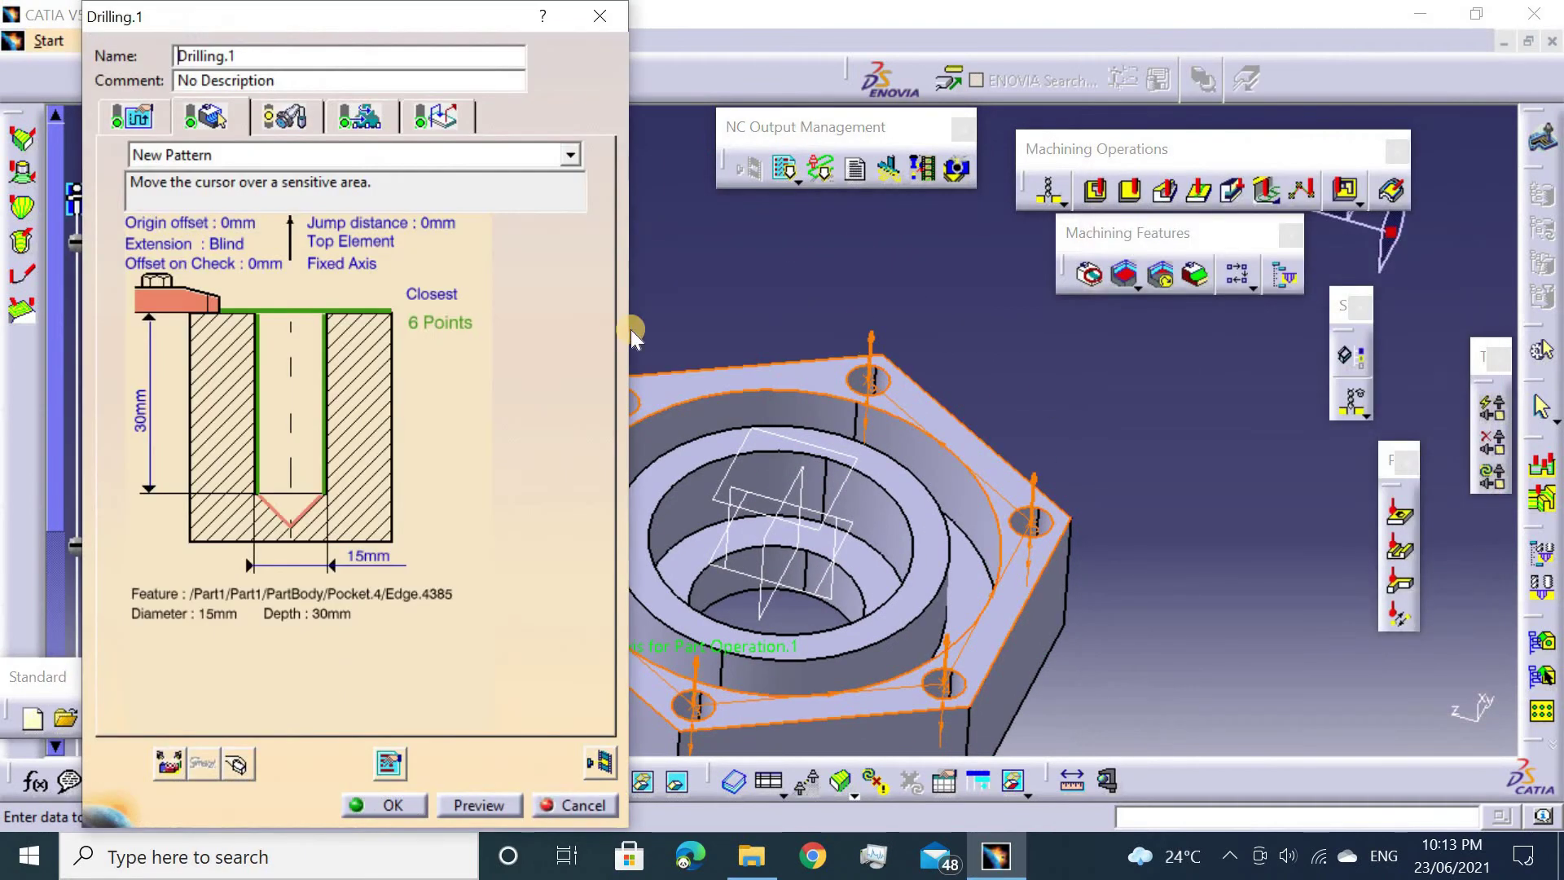
# Set a 10mm approach clearance and a 1mm jump distance for Drilling.1.
pyautogui.click(156, 119)
pyautogui.hotkey('ctrl', 'a')
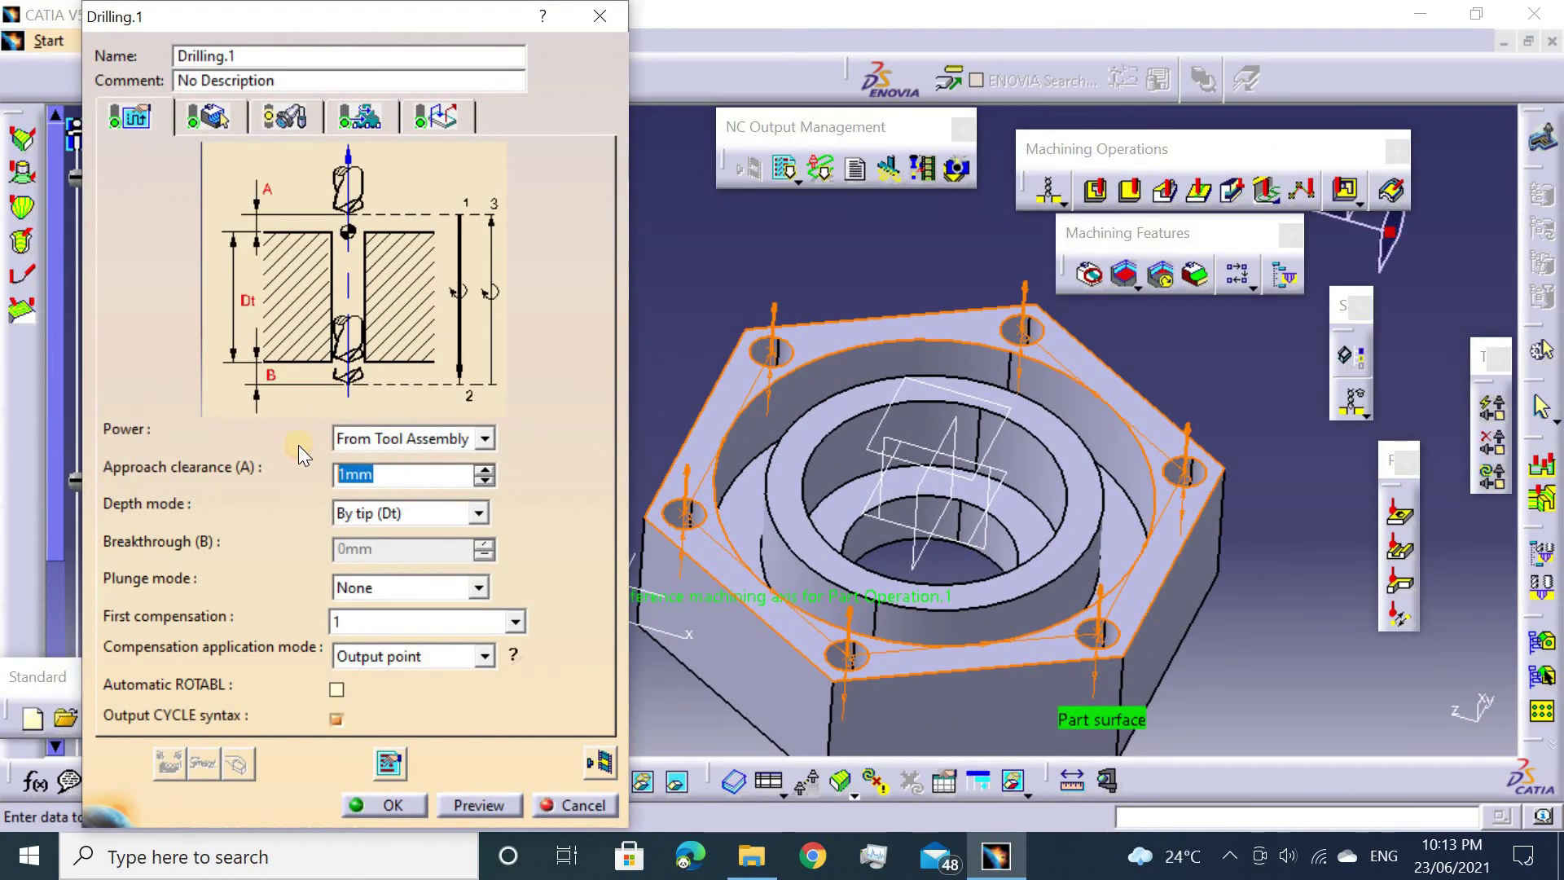
pyautogui.write('10')
pyautogui.click(192, 129)
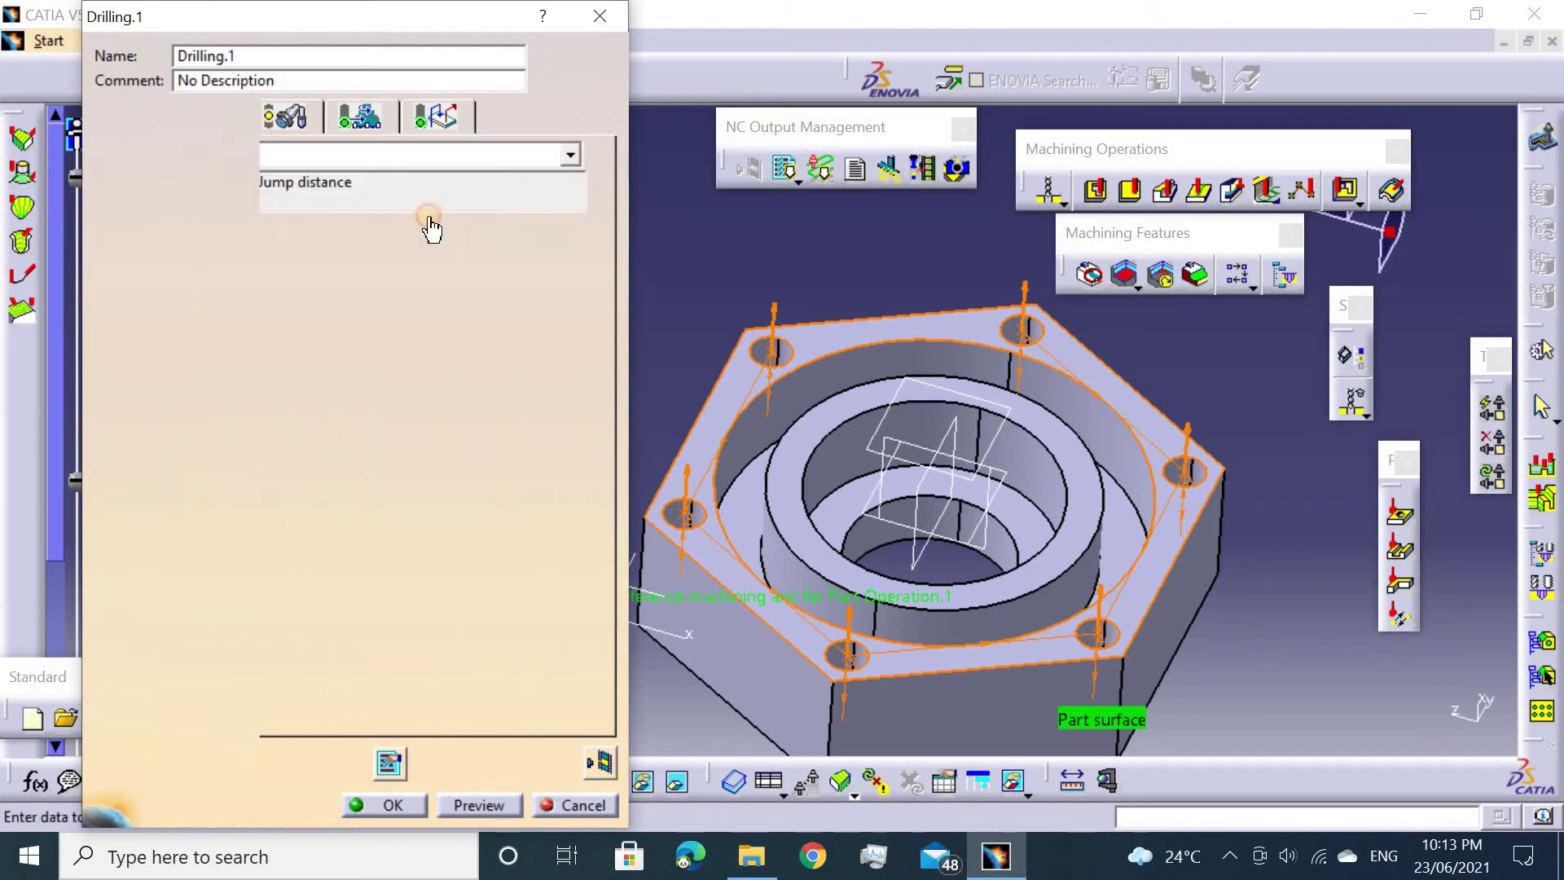
pyautogui.doubleClick(434, 224)
pyautogui.write('1')
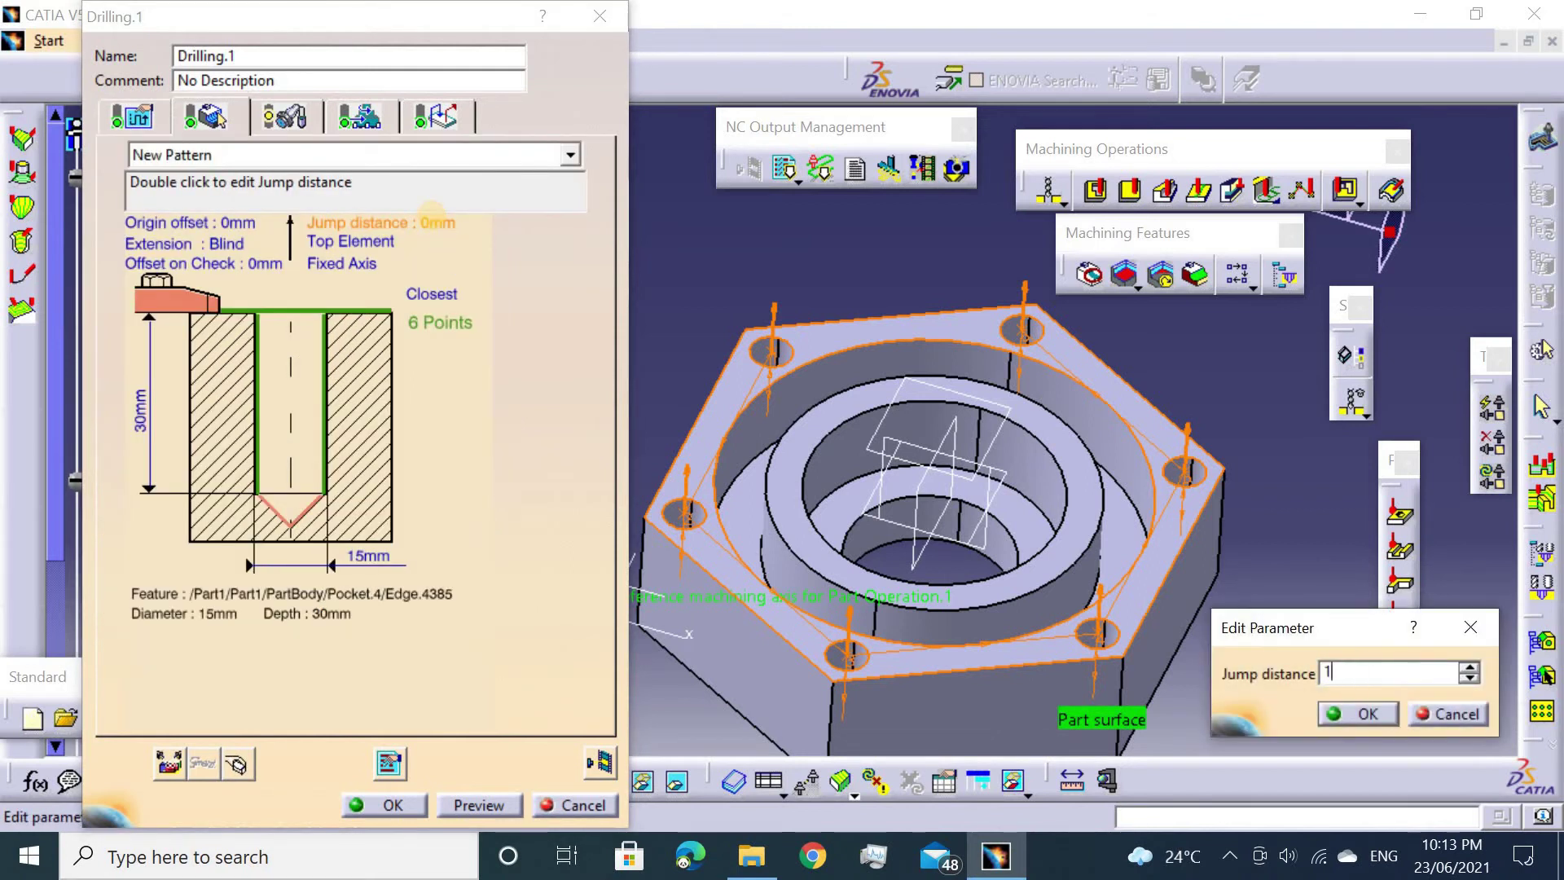
pyautogui.press('Return')
# Assign a new drill tool with a 15mm nominal diameter.
pyautogui.click(283, 117)
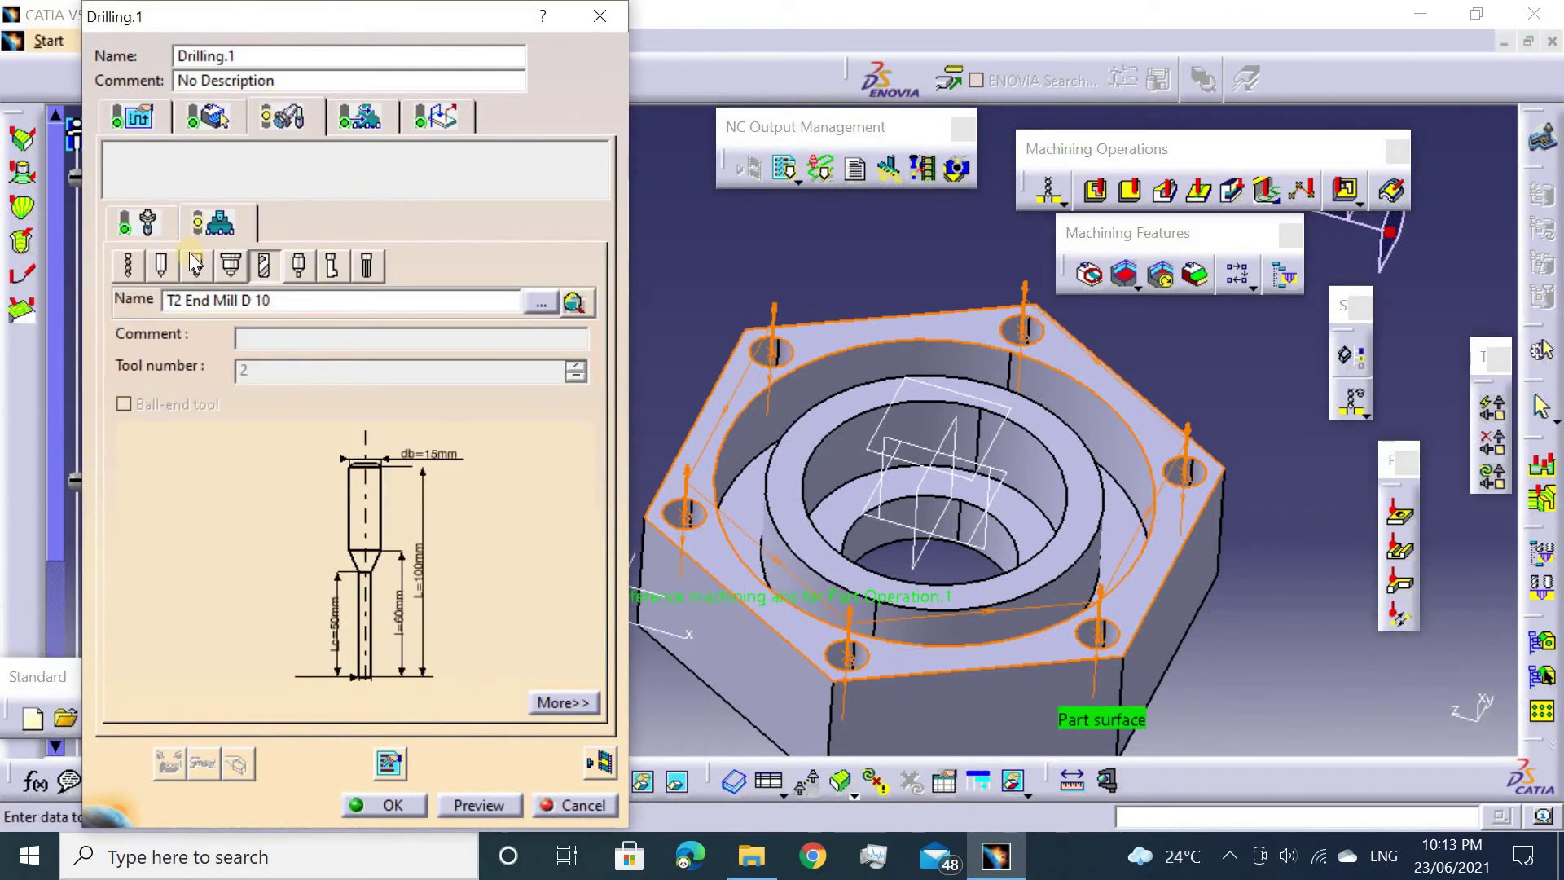
pyautogui.click(143, 269)
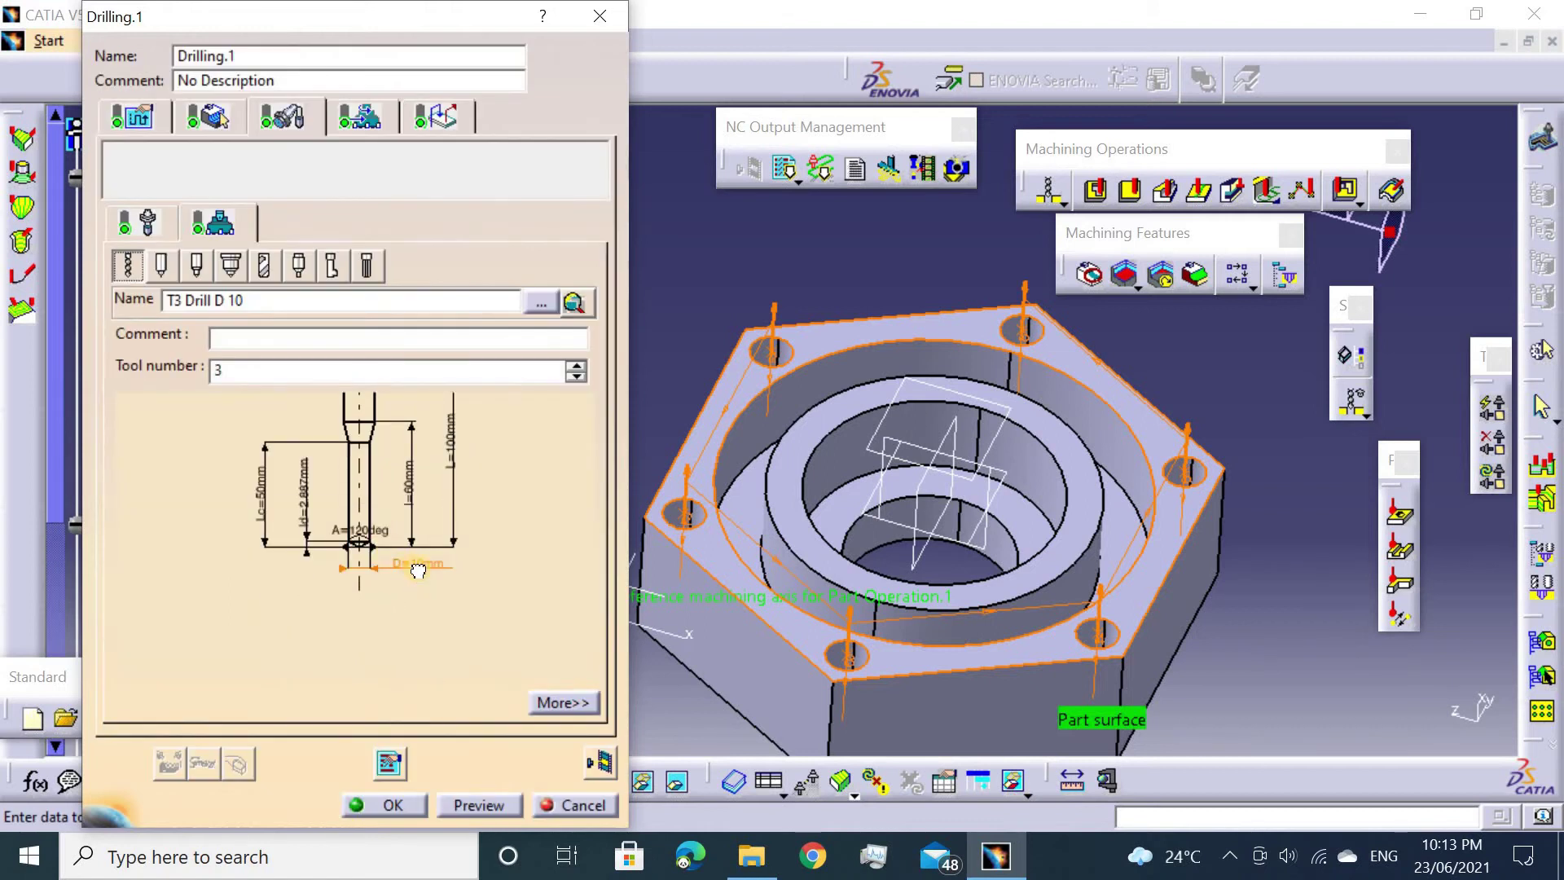
pyautogui.doubleClick(418, 571)
pyautogui.write('15mm')
pyautogui.press('Return')
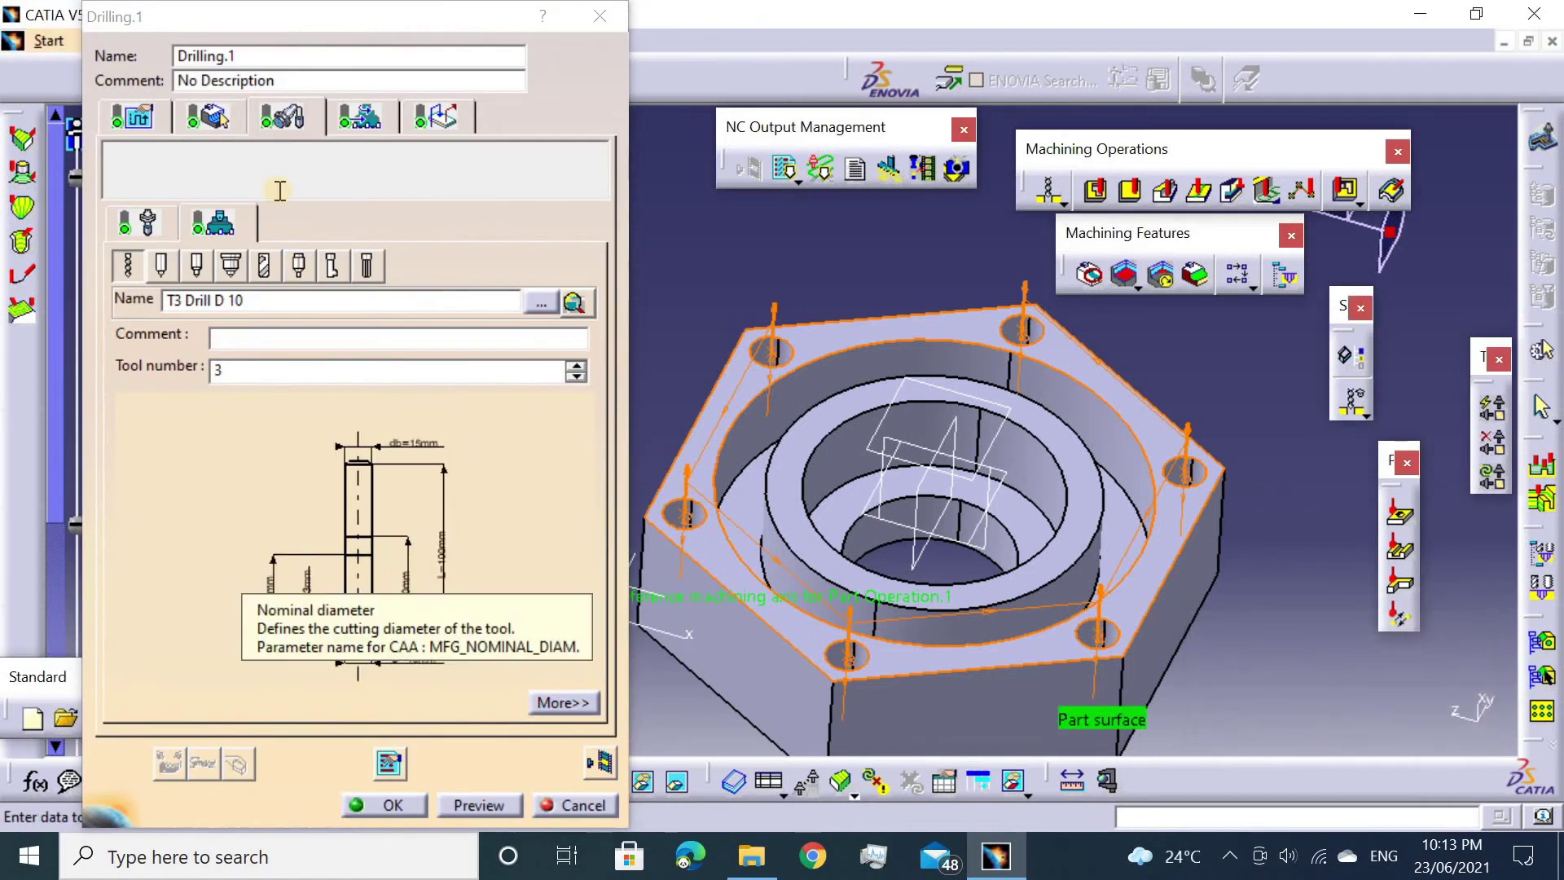
# Activate a 50mm straight axial approach motion for the drilling.
pyautogui.click(432, 120)
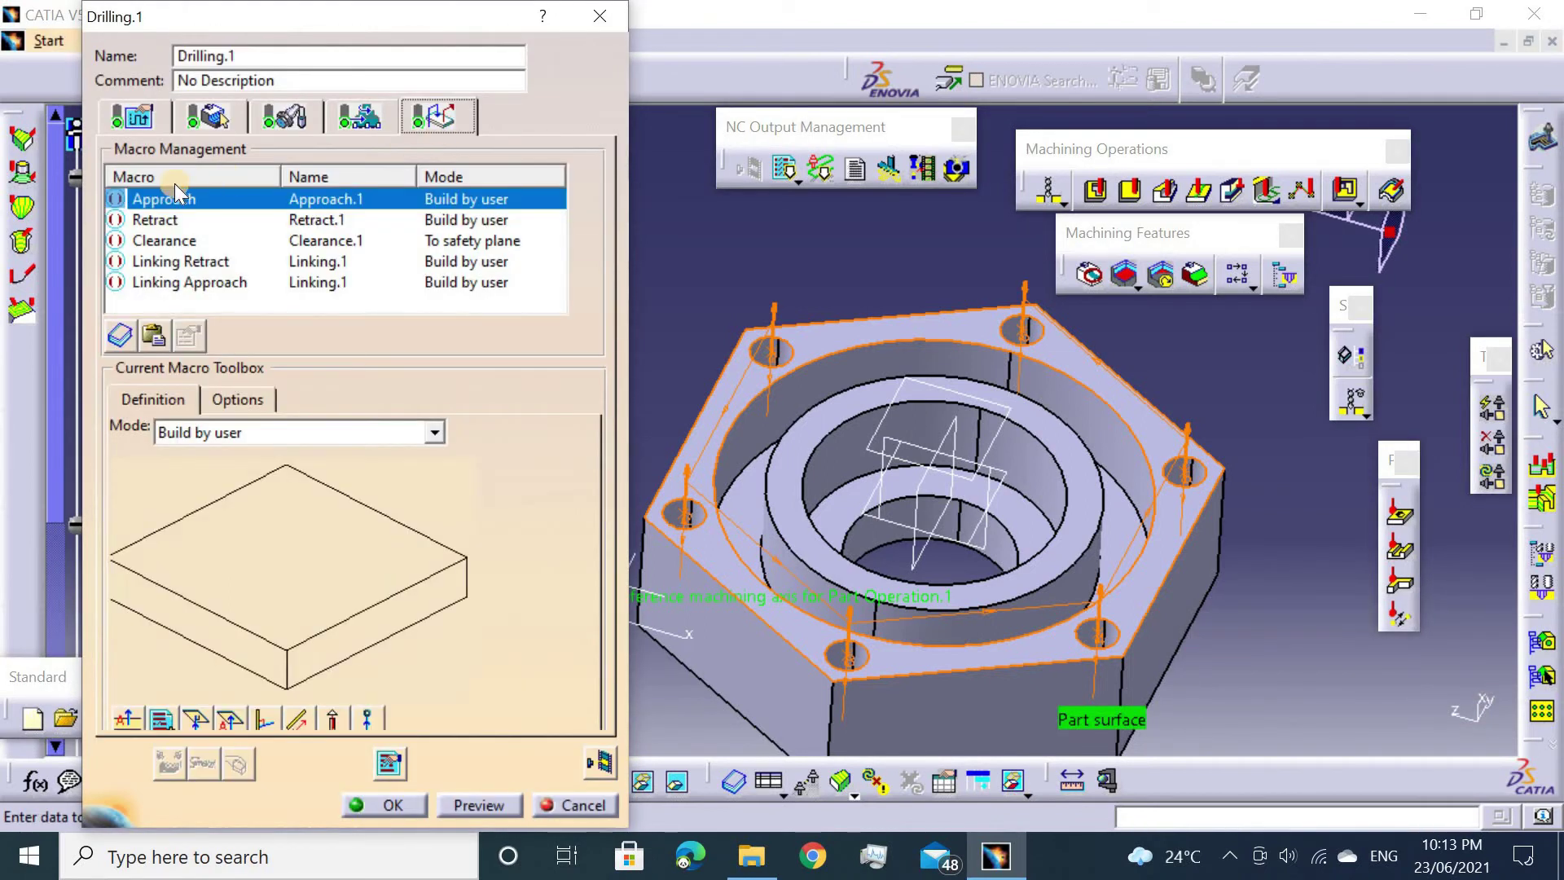
pyautogui.rightClick(217, 208)
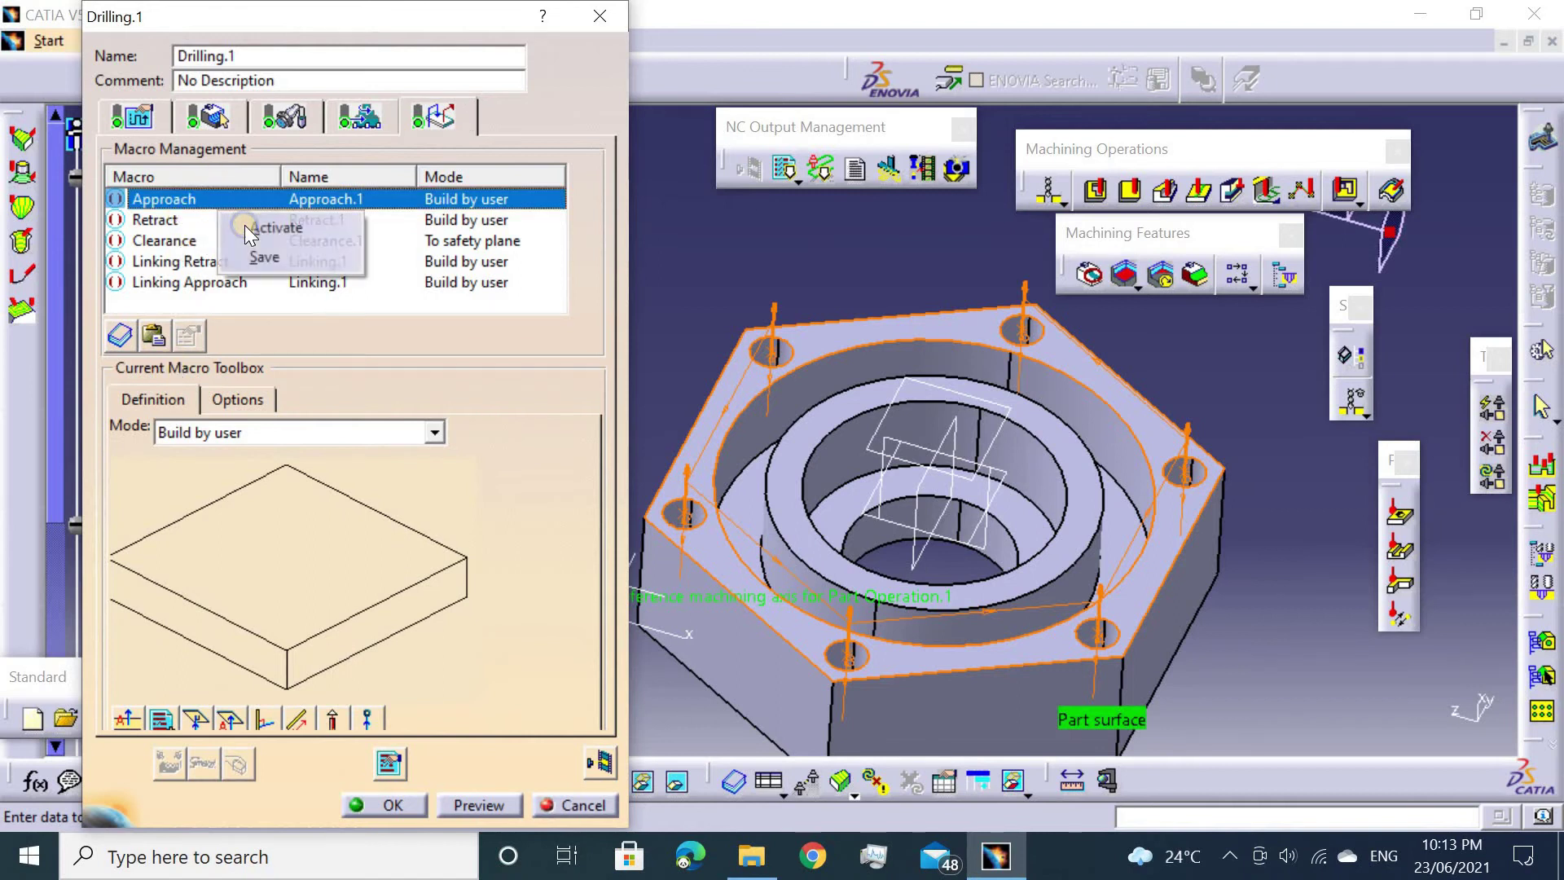
pyautogui.click(269, 230)
pyautogui.click(126, 720)
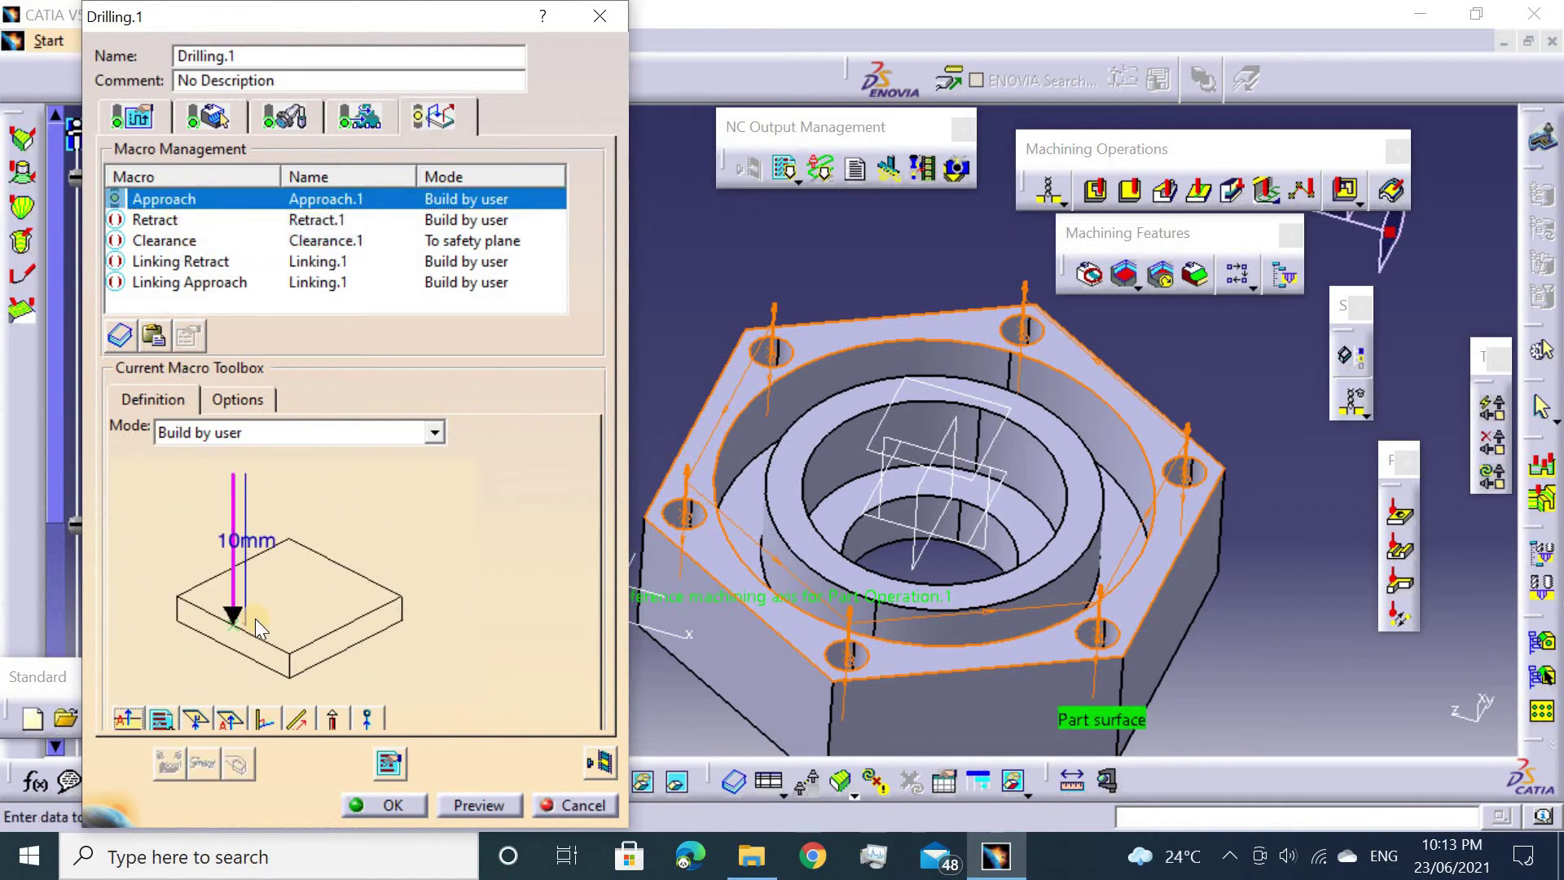
pyautogui.doubleClick(265, 540)
pyautogui.write('5')
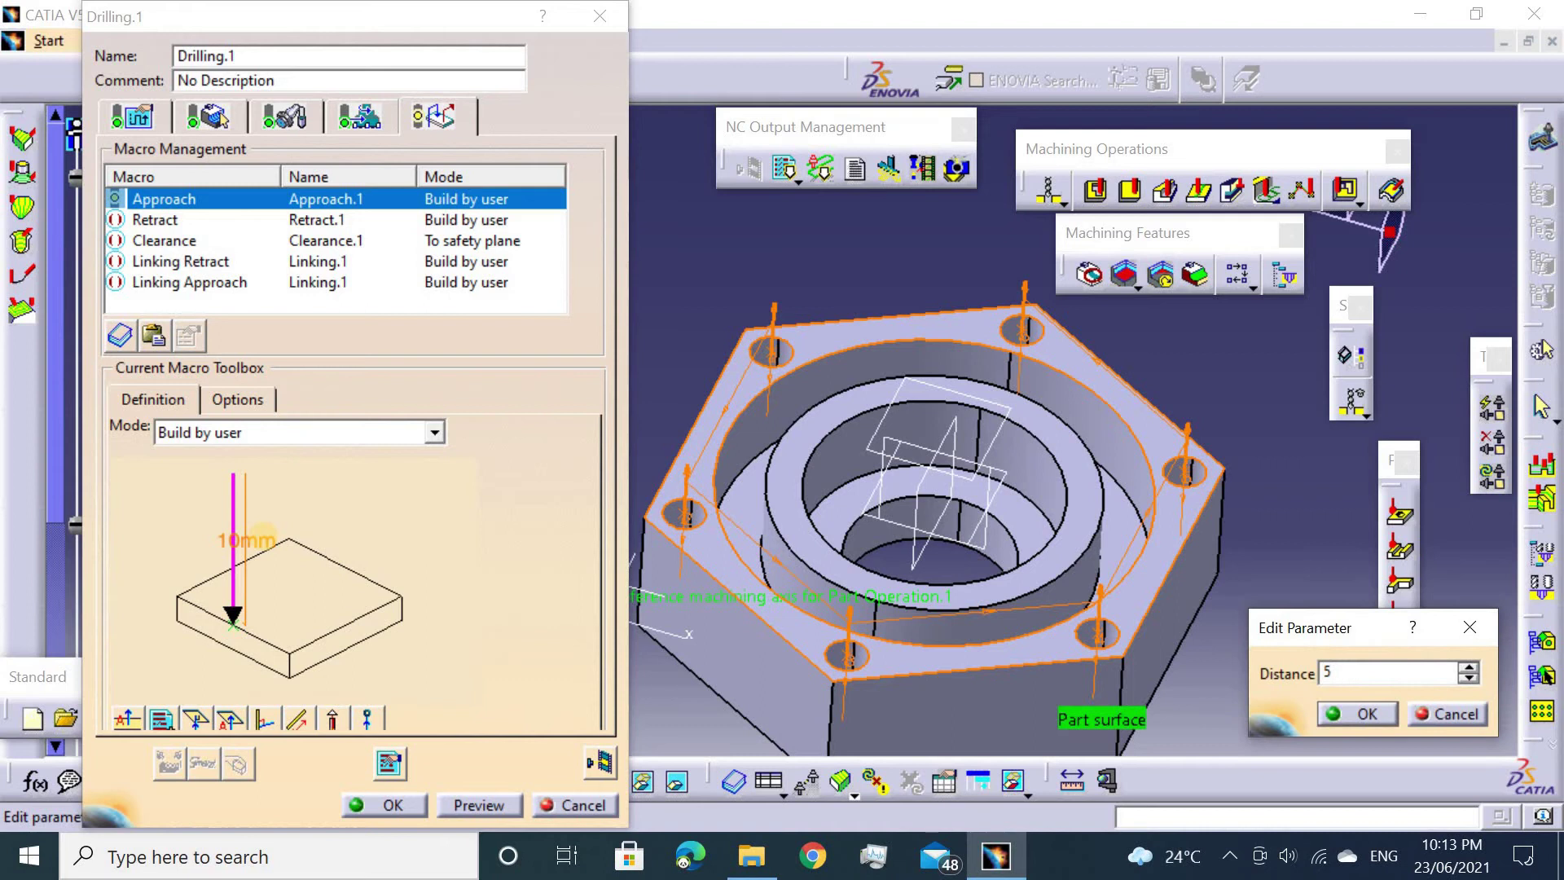
pyautogui.write('0')
pyautogui.press('Return')
# Activate a 50mm straight axial retract motion and the clearance macro.
pyautogui.click(155, 220)
pyautogui.rightClick(155, 220)
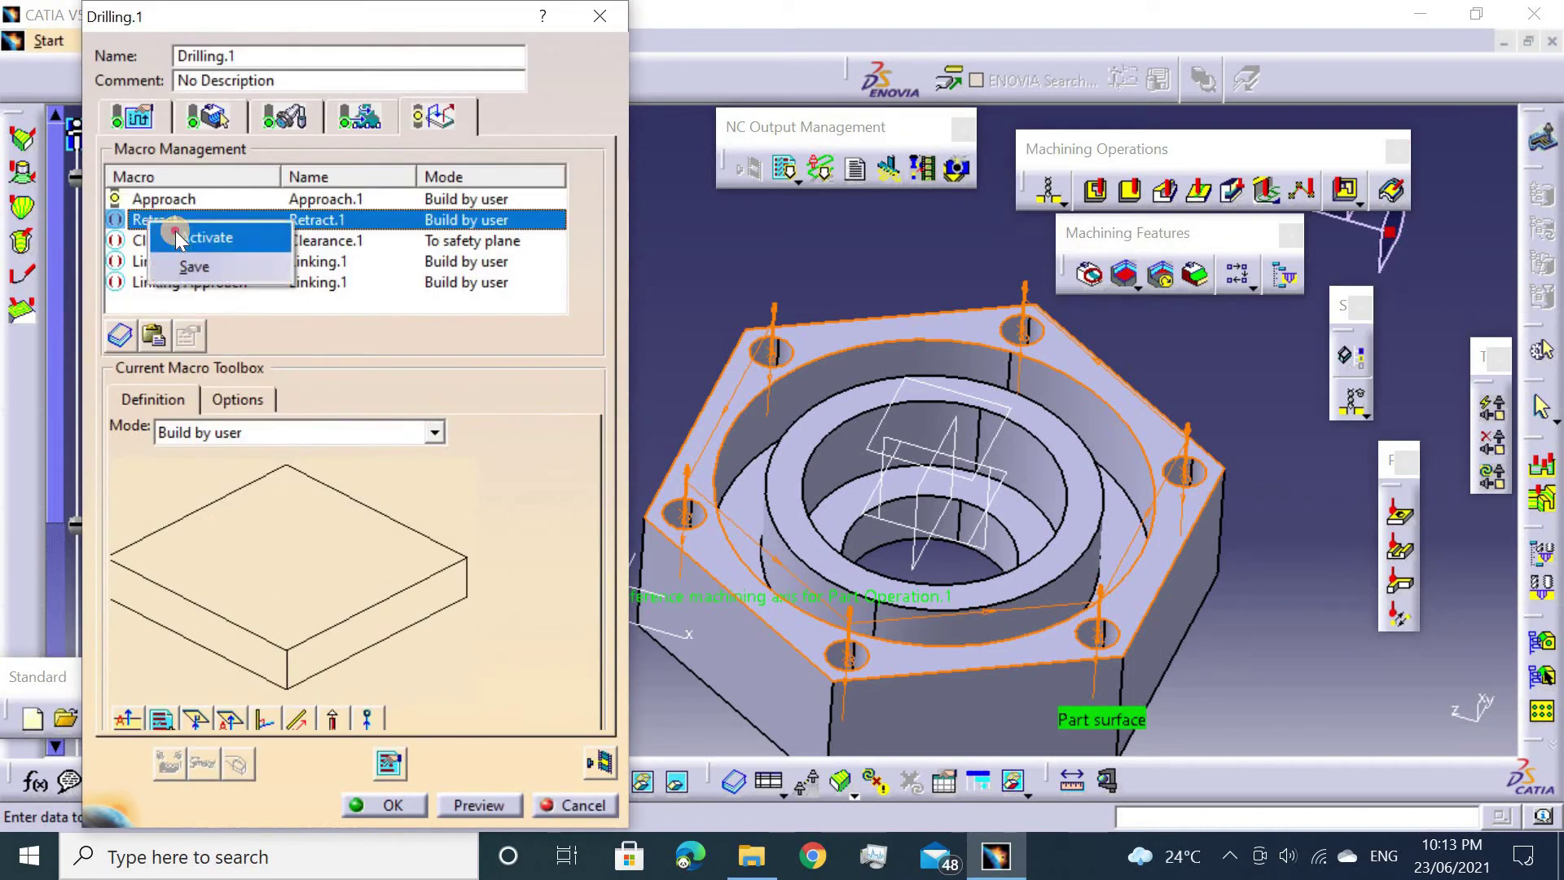
pyautogui.click(203, 237)
pyautogui.click(126, 718)
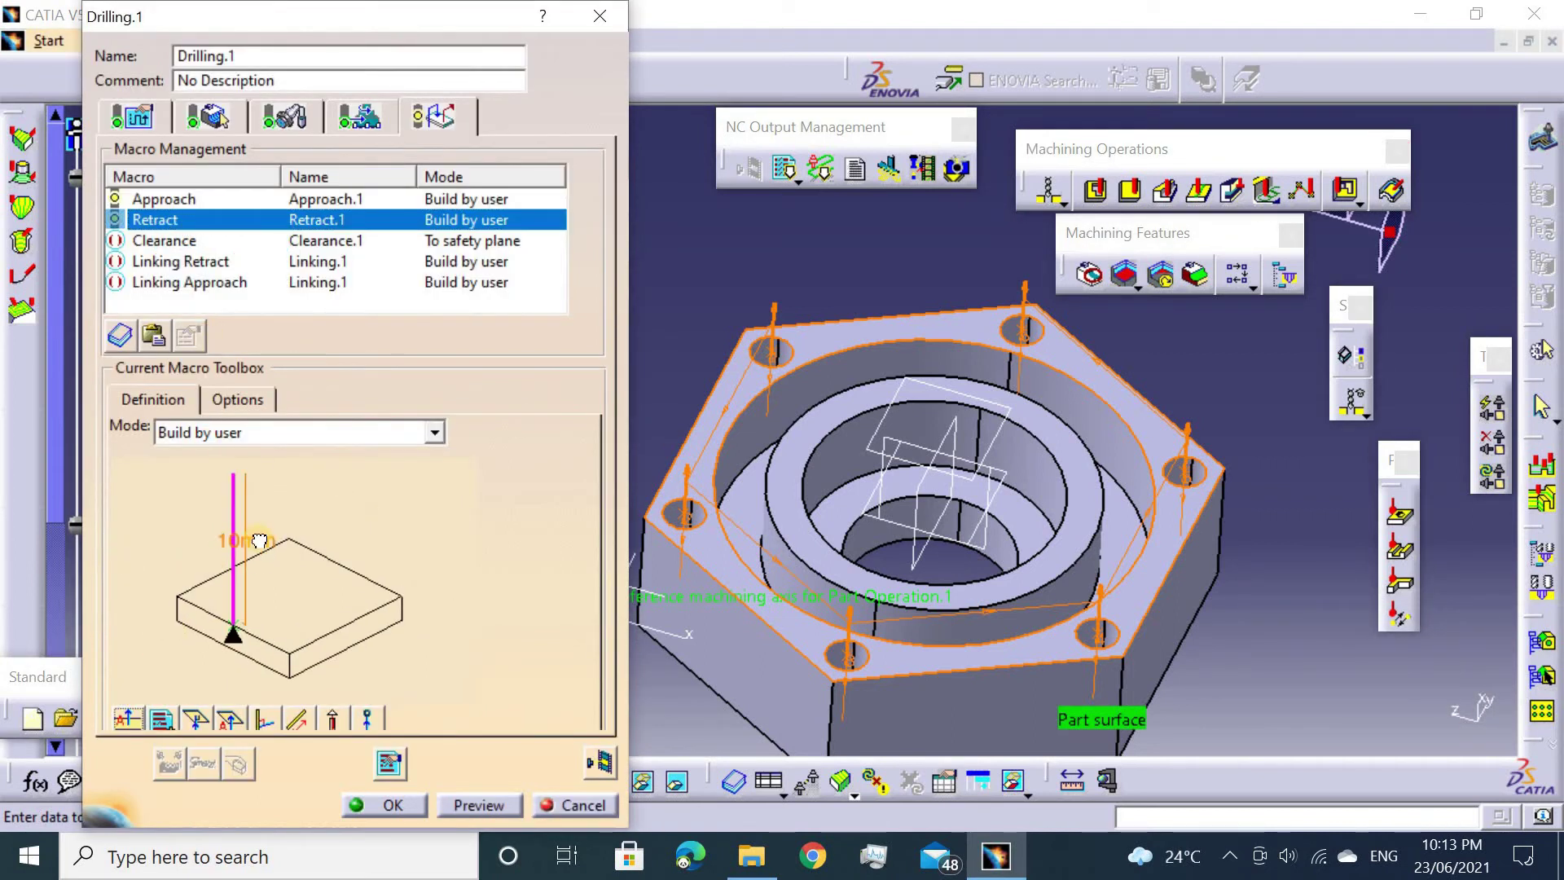
pyautogui.doubleClick(259, 540)
pyautogui.write('50')
pyautogui.press('Return')
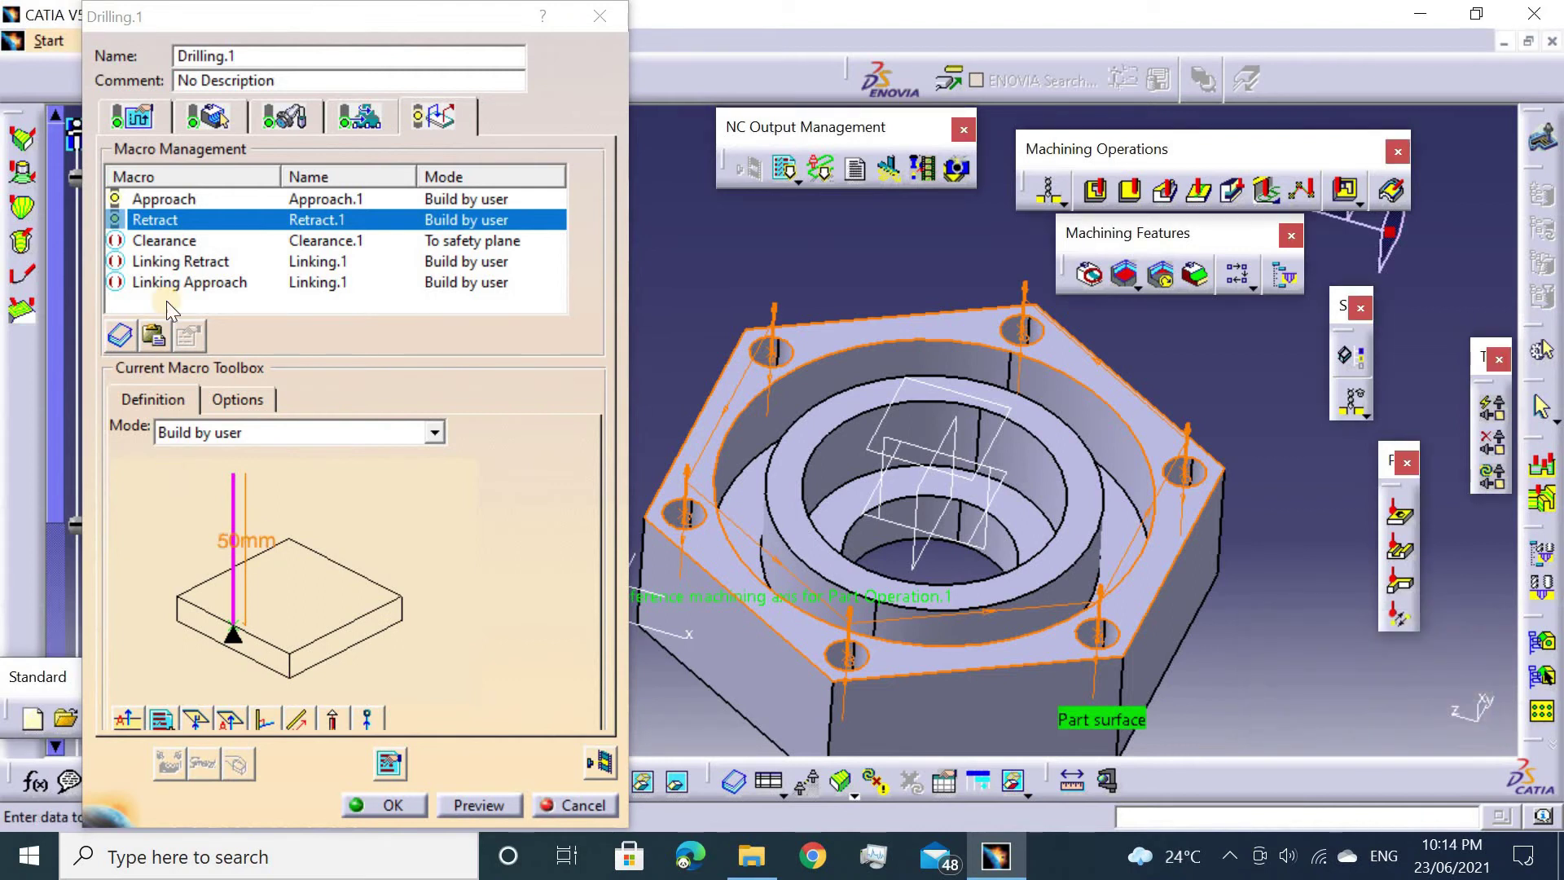
pyautogui.click(193, 238)
pyautogui.rightClick(194, 237)
pyautogui.click(236, 251)
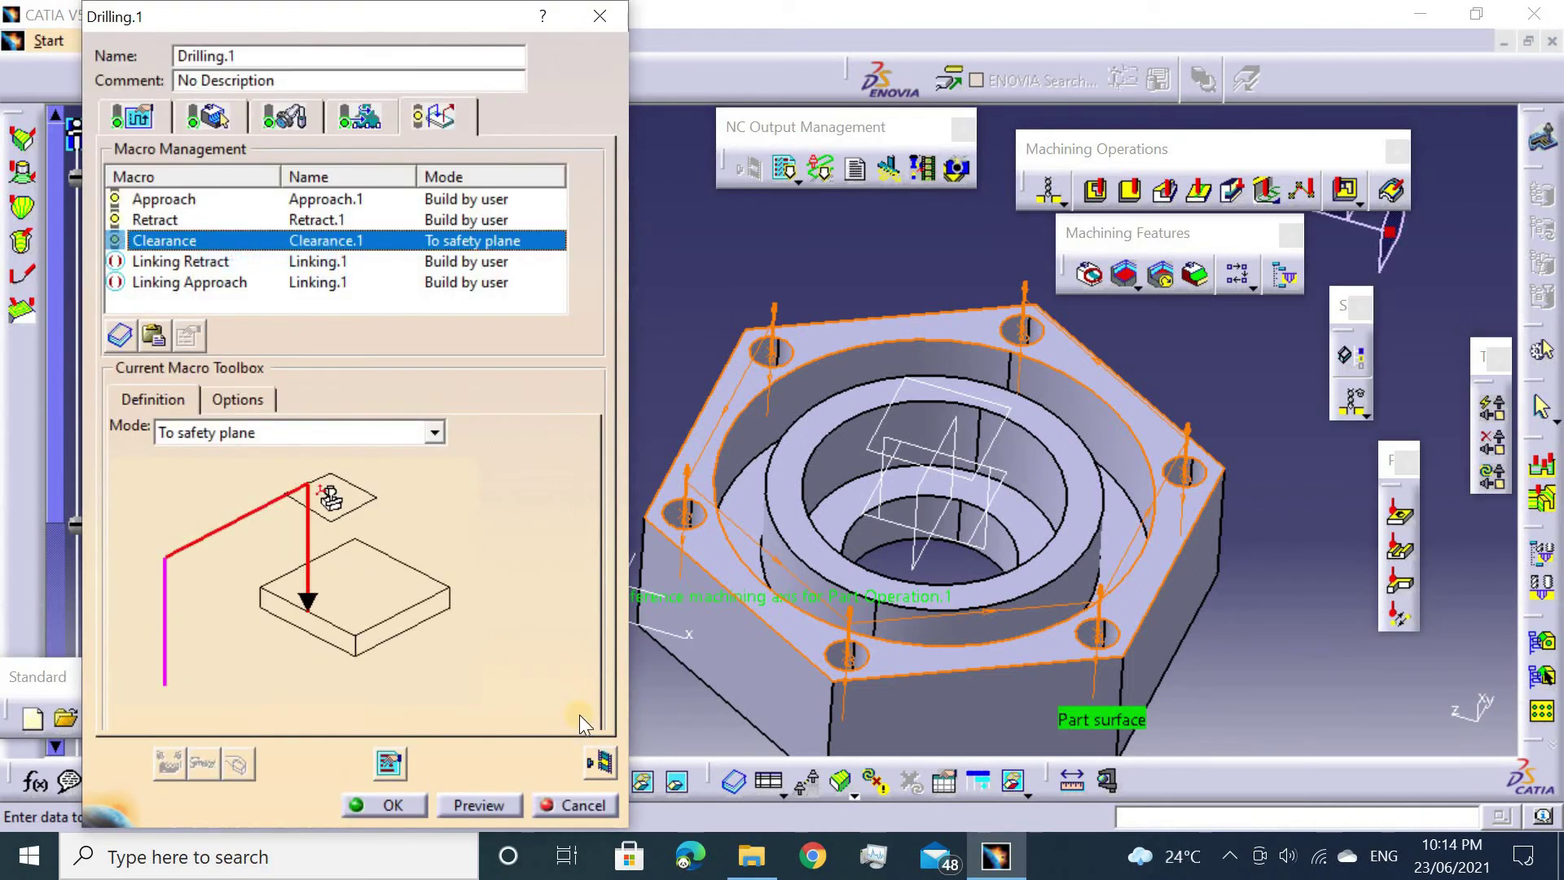
# Replay and inspect the drilling toolpath, then finish Drilling.1.
pyautogui.click(592, 762)
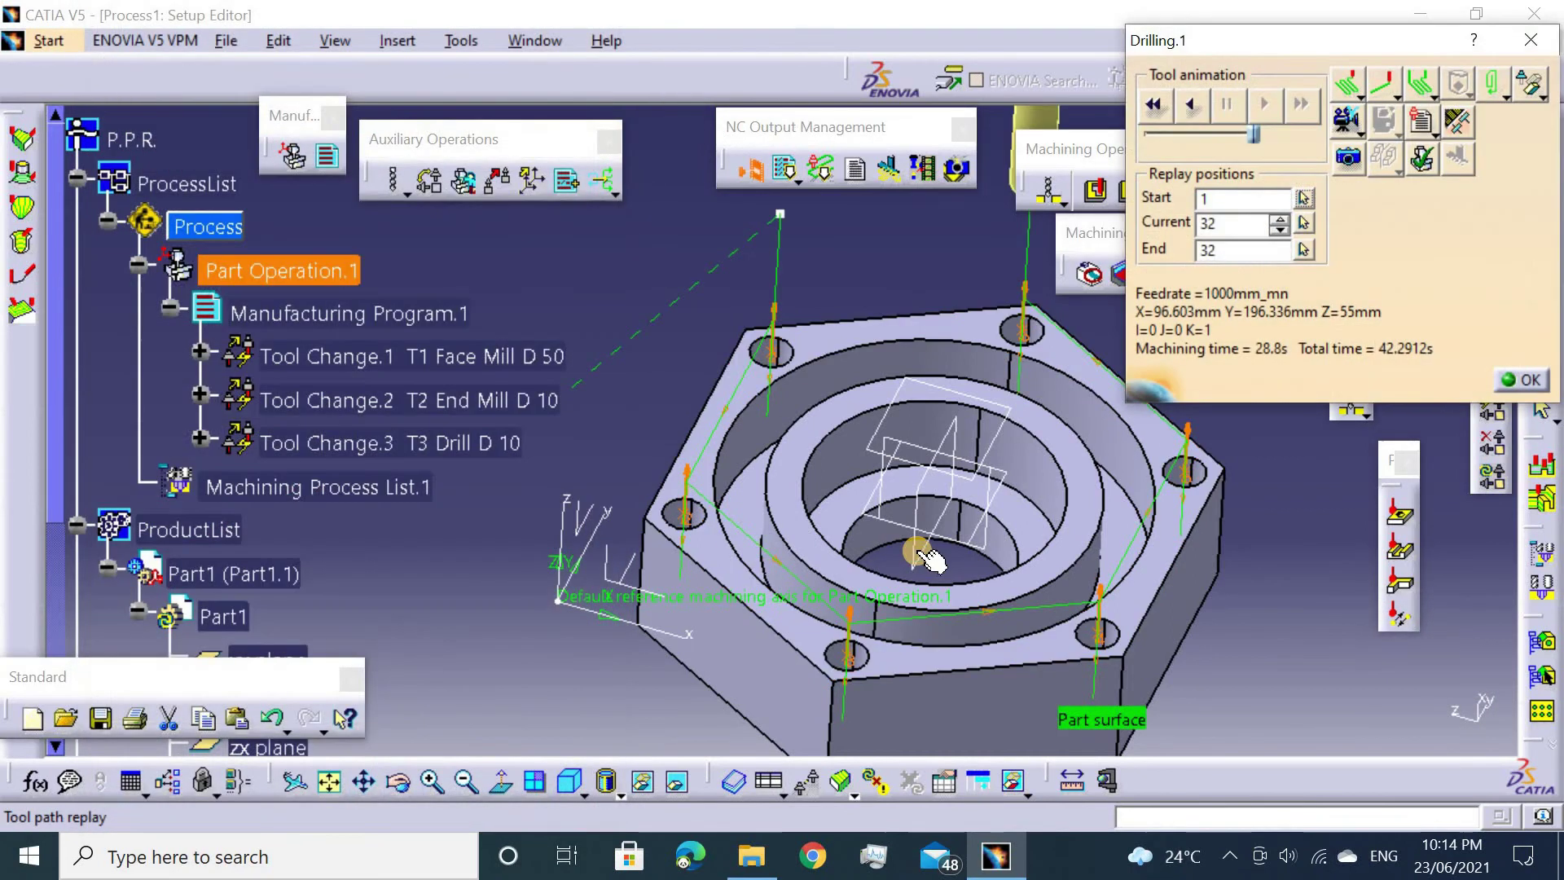
pyautogui.moveTo(880, 466); pyautogui.dragTo(1059, 367, button='middle')
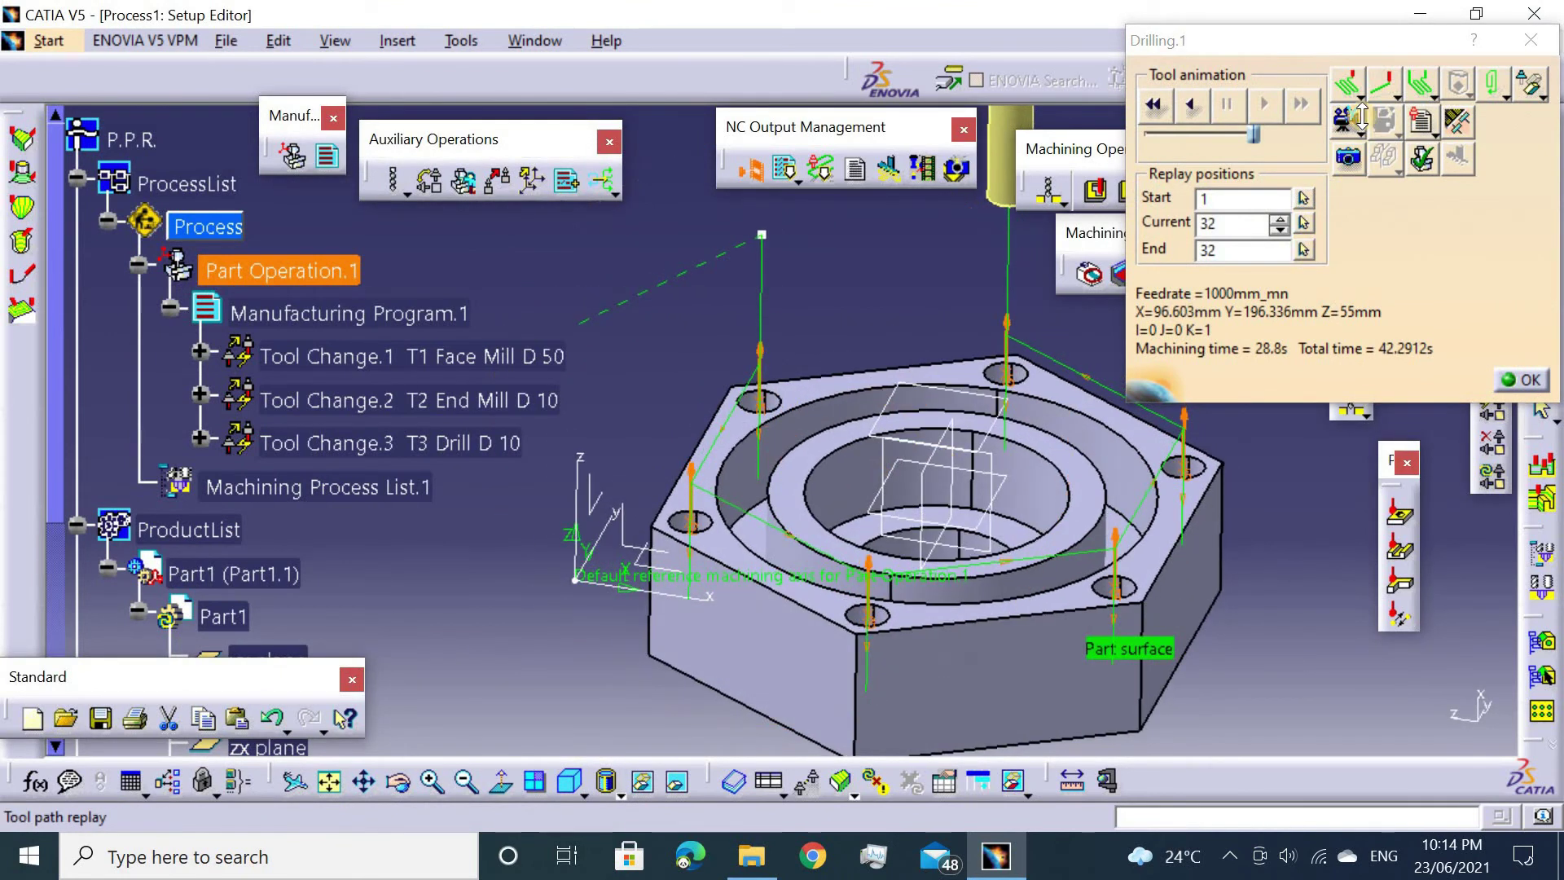
pyautogui.click(1518, 382)
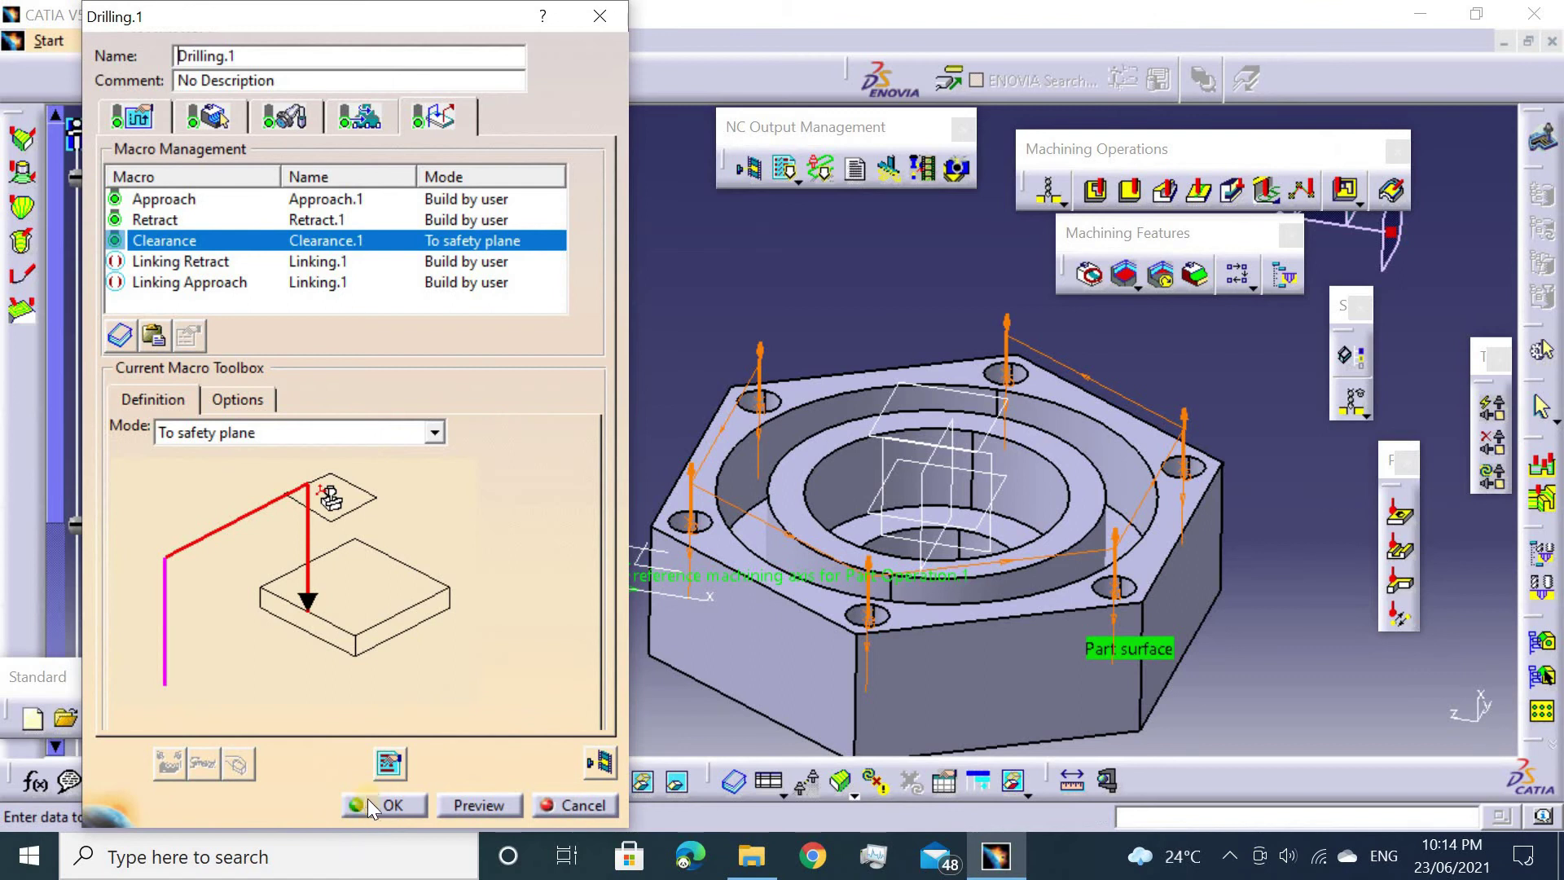
pyautogui.click(368, 805)
pyautogui.moveTo(896, 489); pyautogui.dragTo(1183, 213, button='middle')
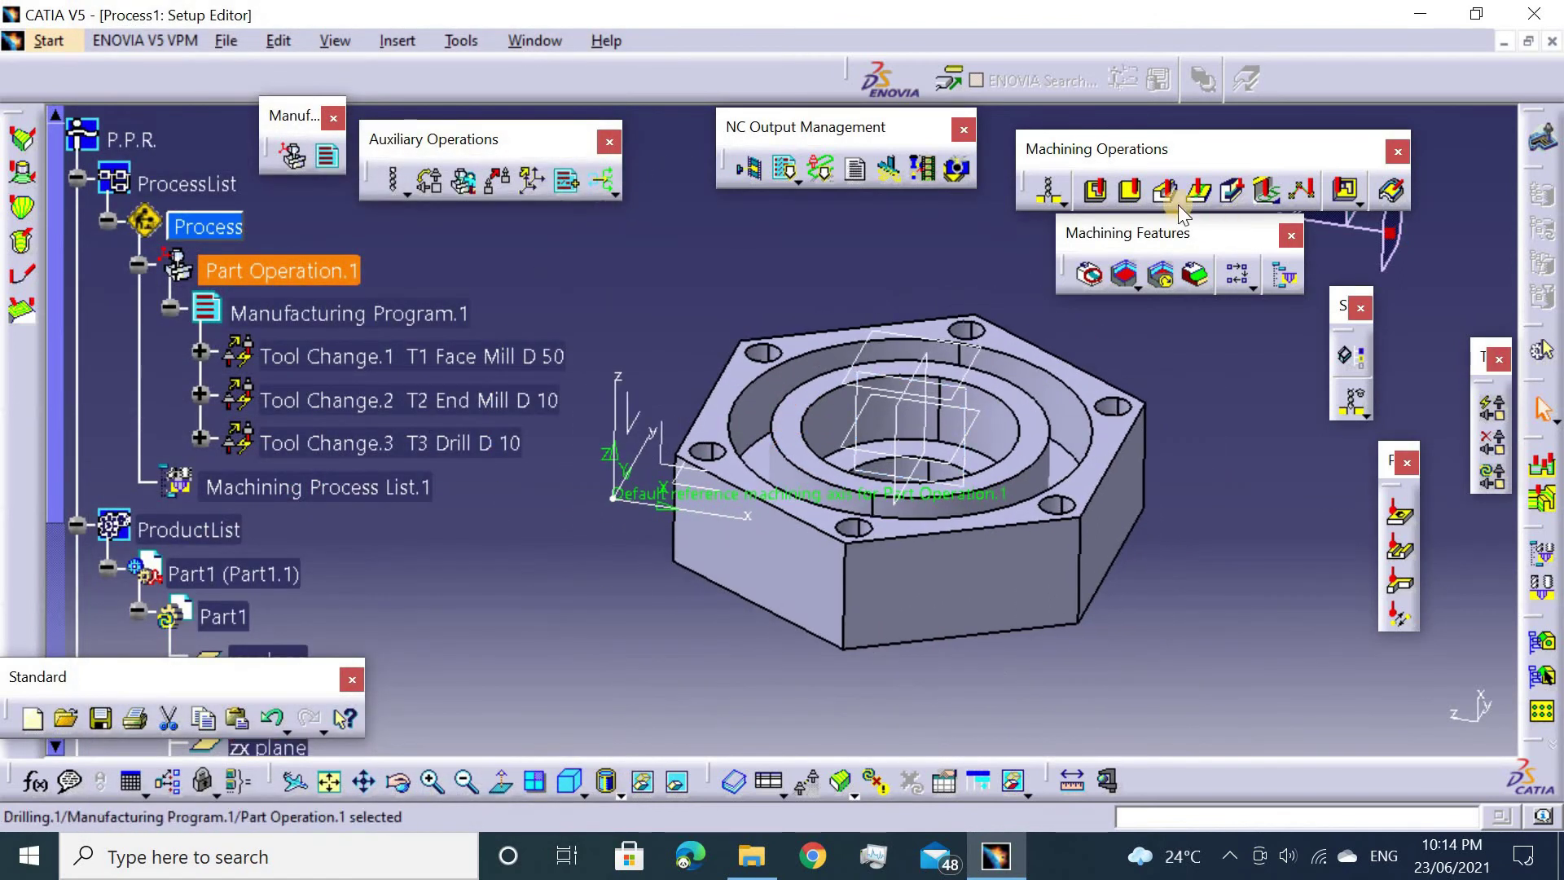
# Create Profile Contouring.1 using the nut's top face as top plane and bottom face as bottom plane.
pyautogui.click(1130, 191)
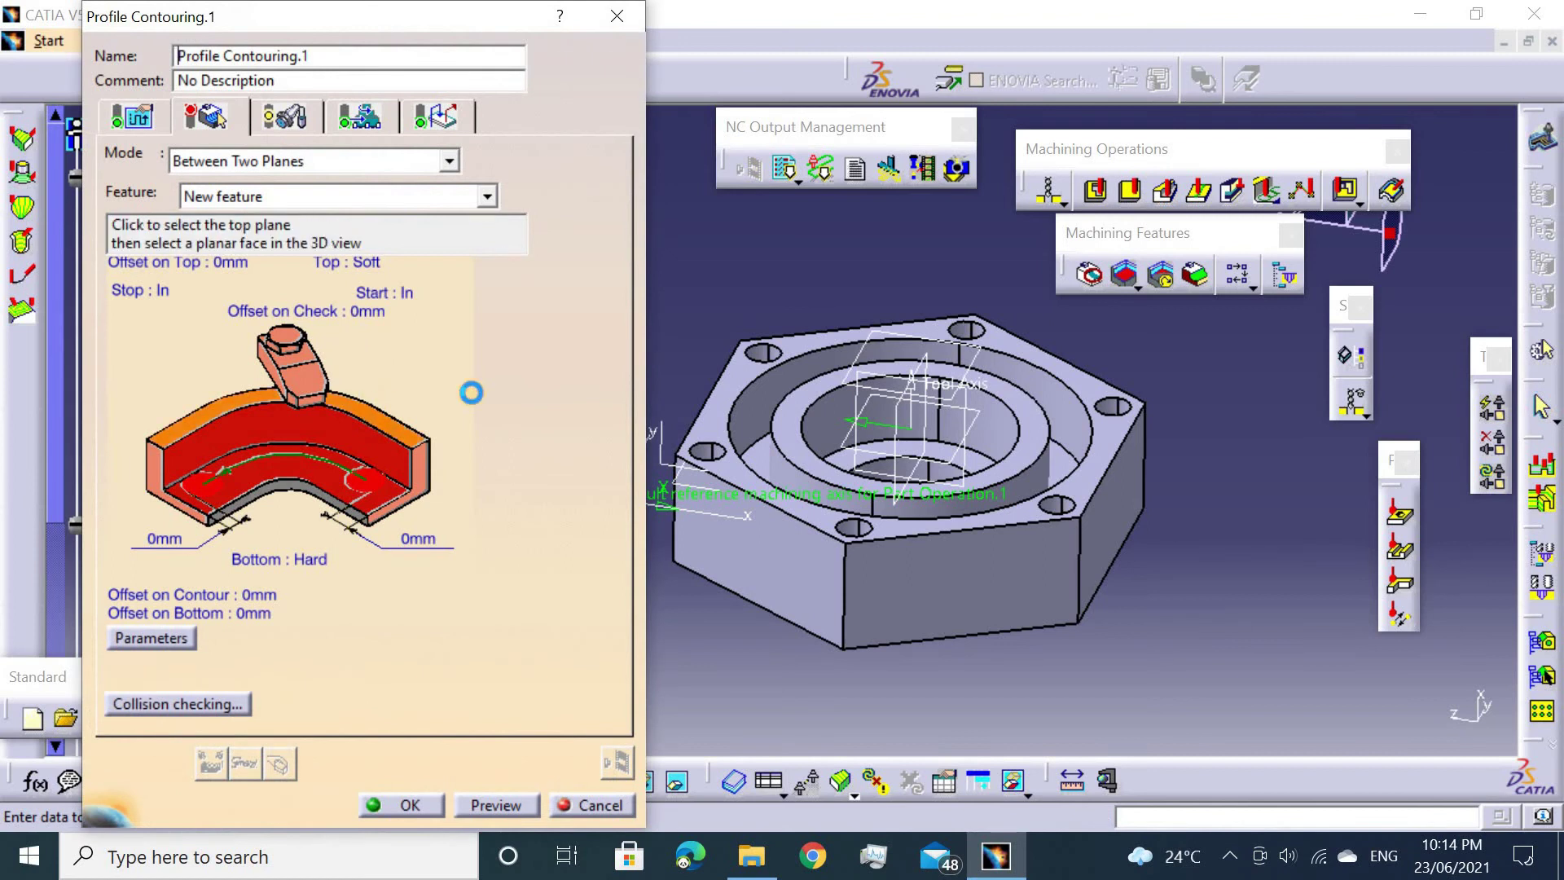
pyautogui.click(466, 390)
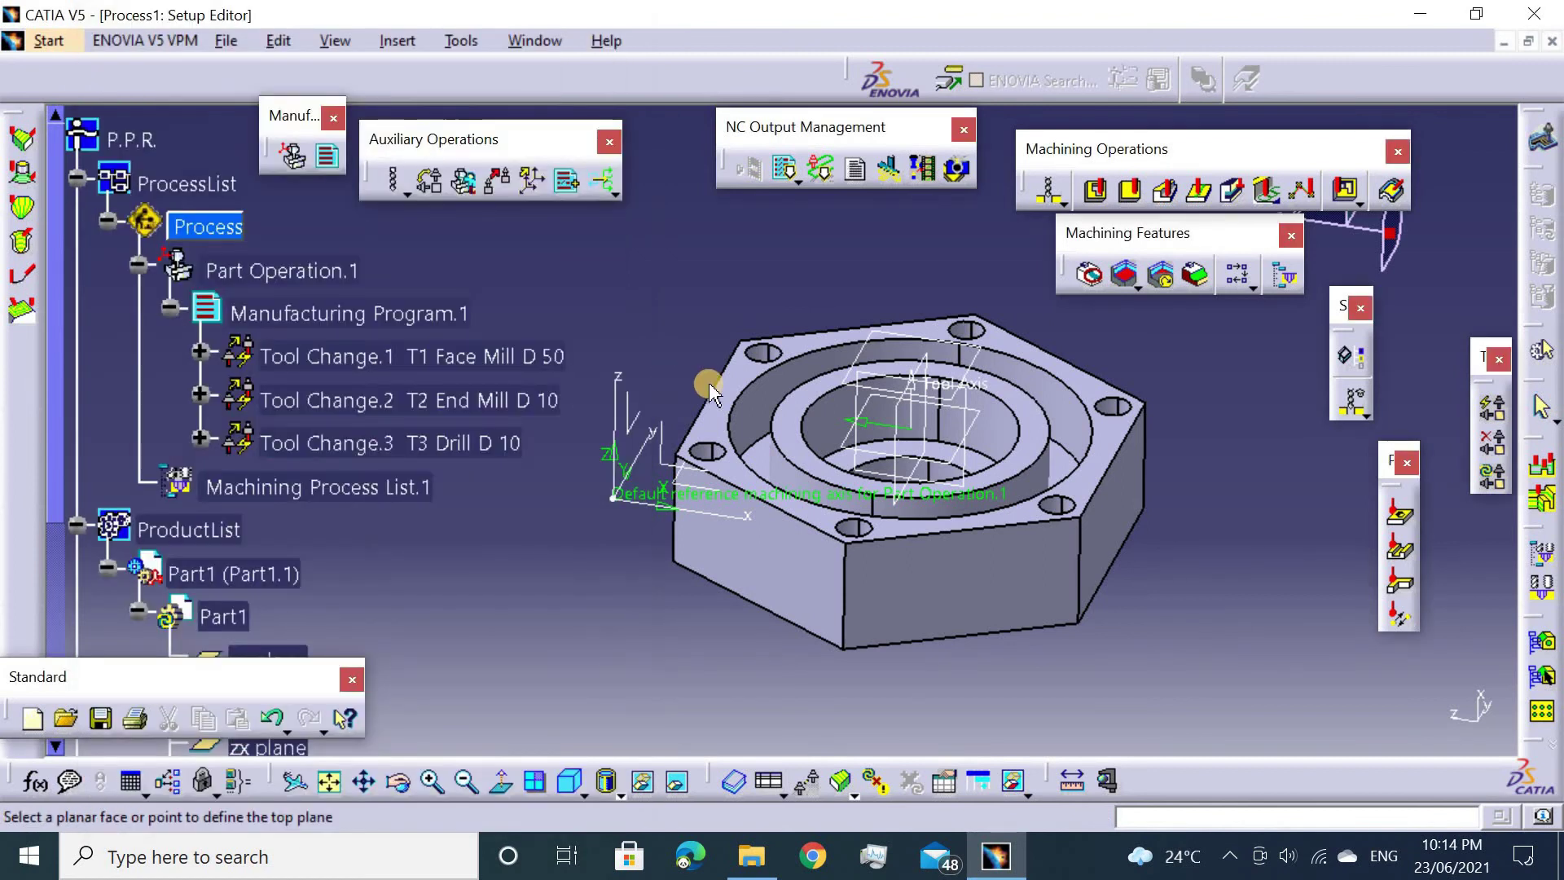
pyautogui.click(715, 382)
pyautogui.click(600, 499)
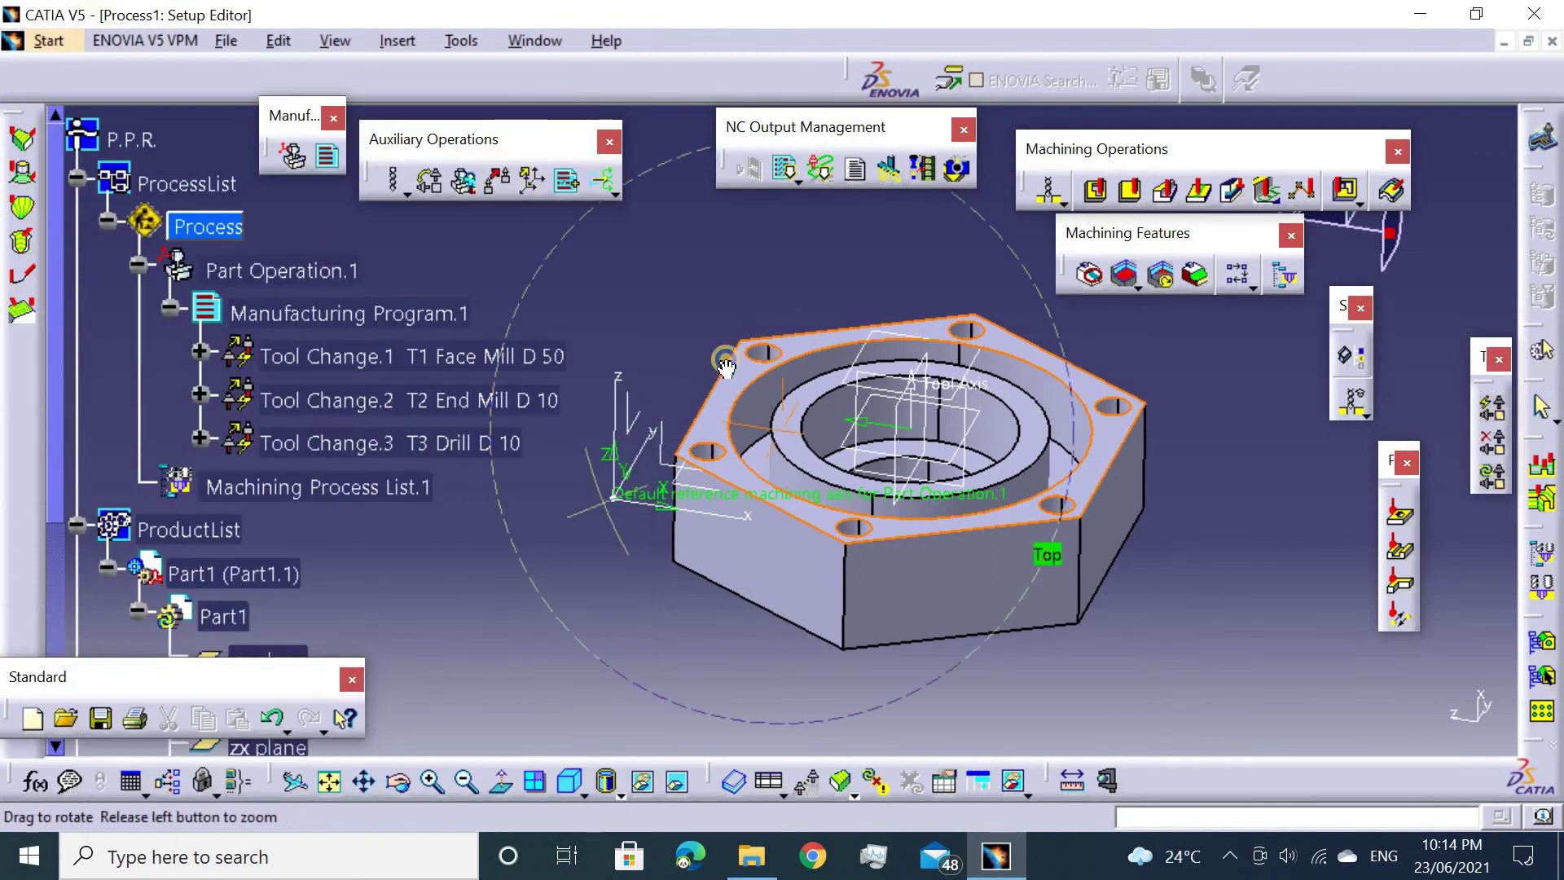
pyautogui.moveTo(725, 367); pyautogui.dragTo(733, 423, button='middle')
pyautogui.click(709, 546)
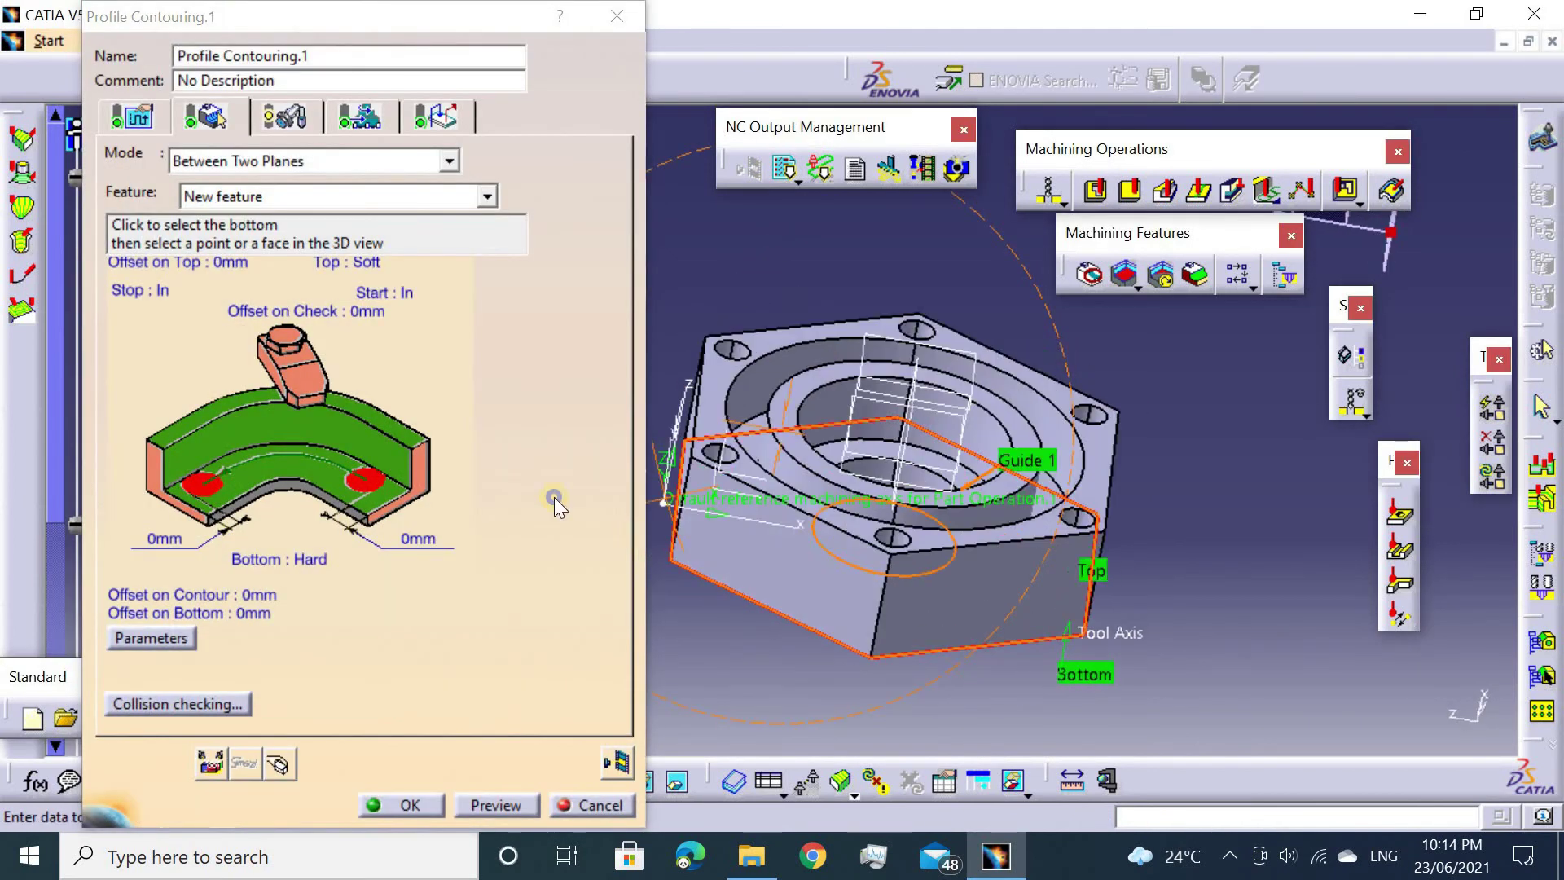
pyautogui.click(122, 114)
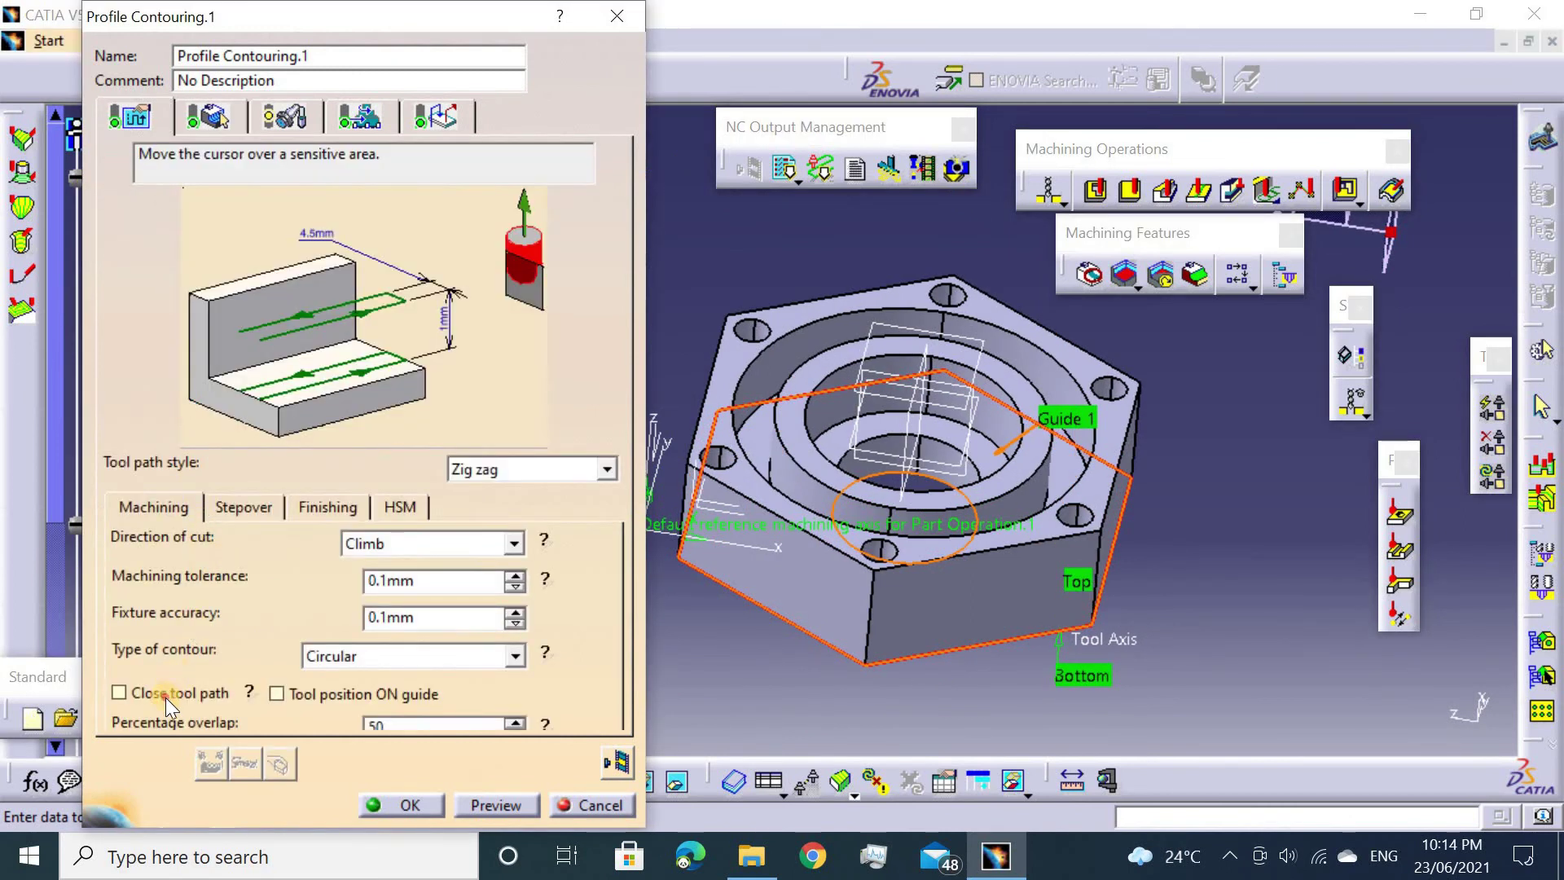
# Set the distance between radial paths to 6mm.
pyautogui.click(233, 514)
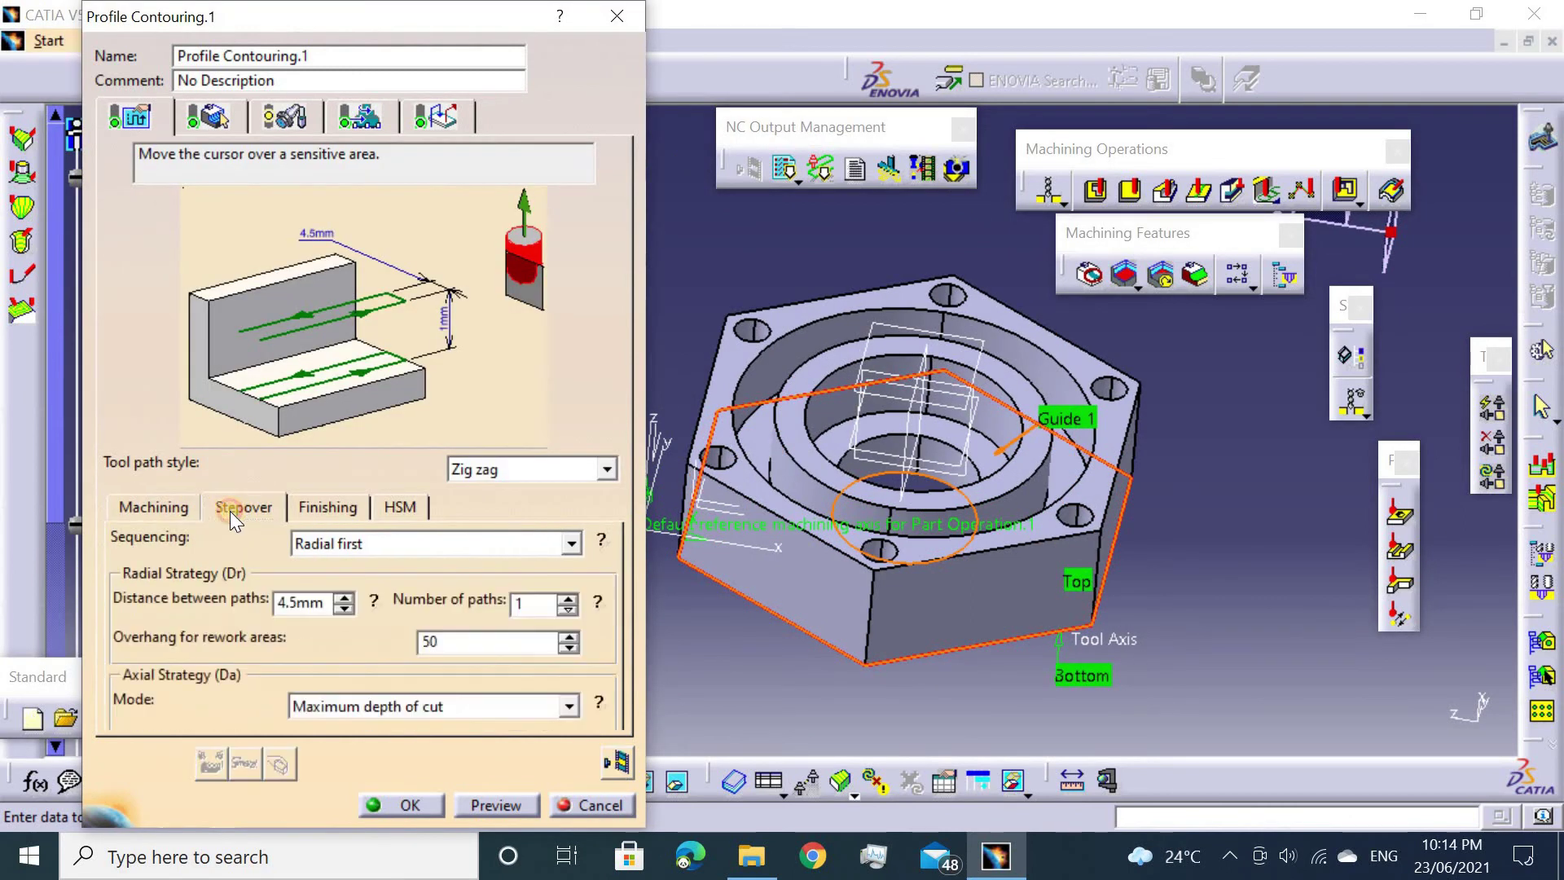
pyautogui.doubleClick(306, 604)
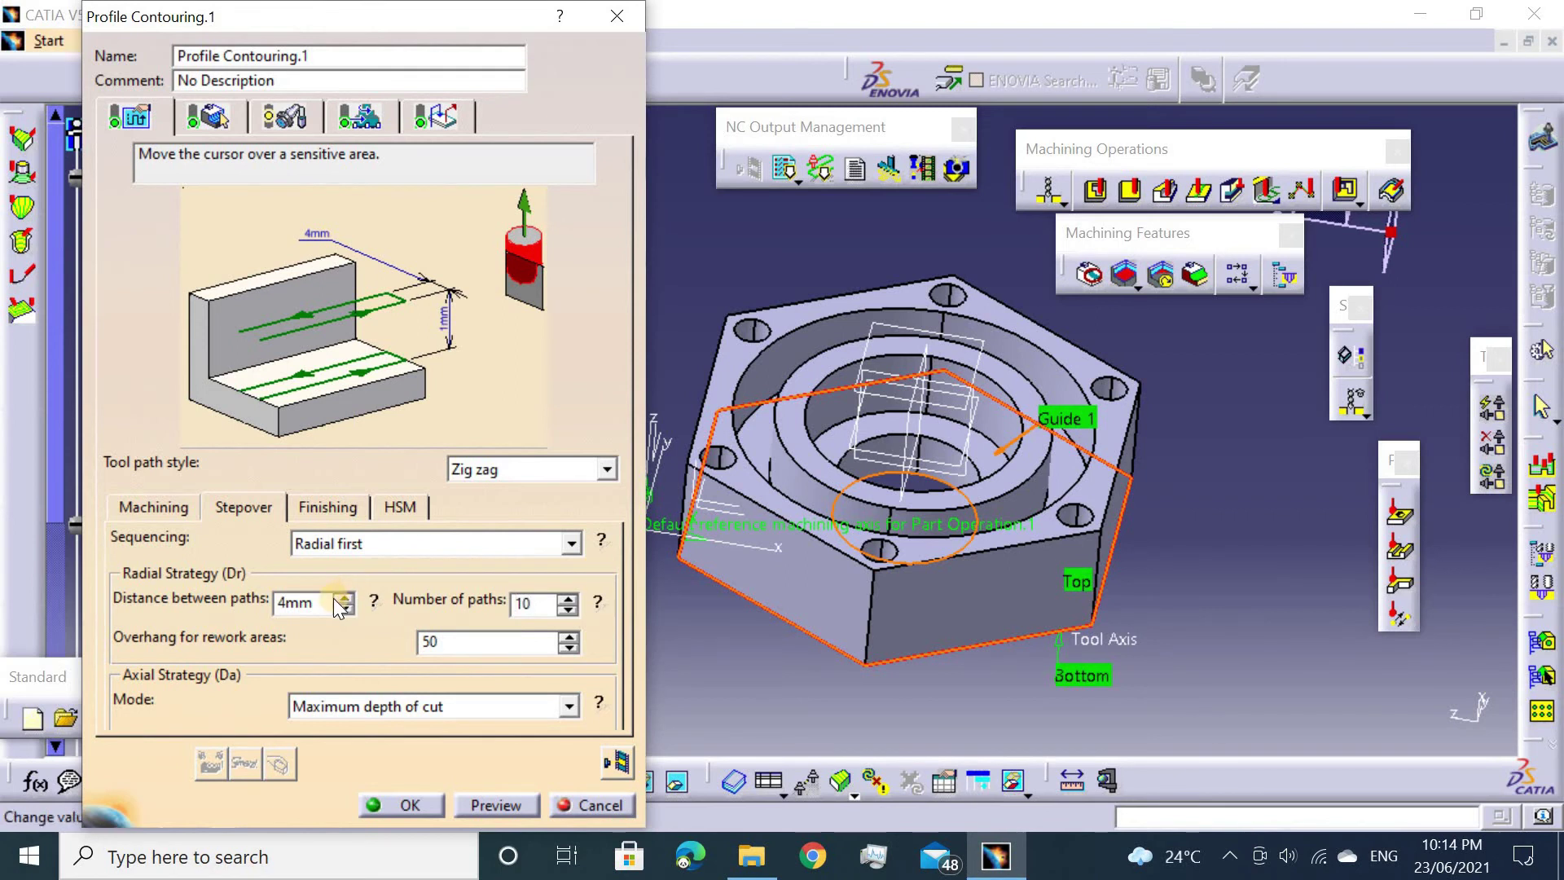
pyautogui.hotkey('shift', 'Tab')
pyautogui.write('6mm')
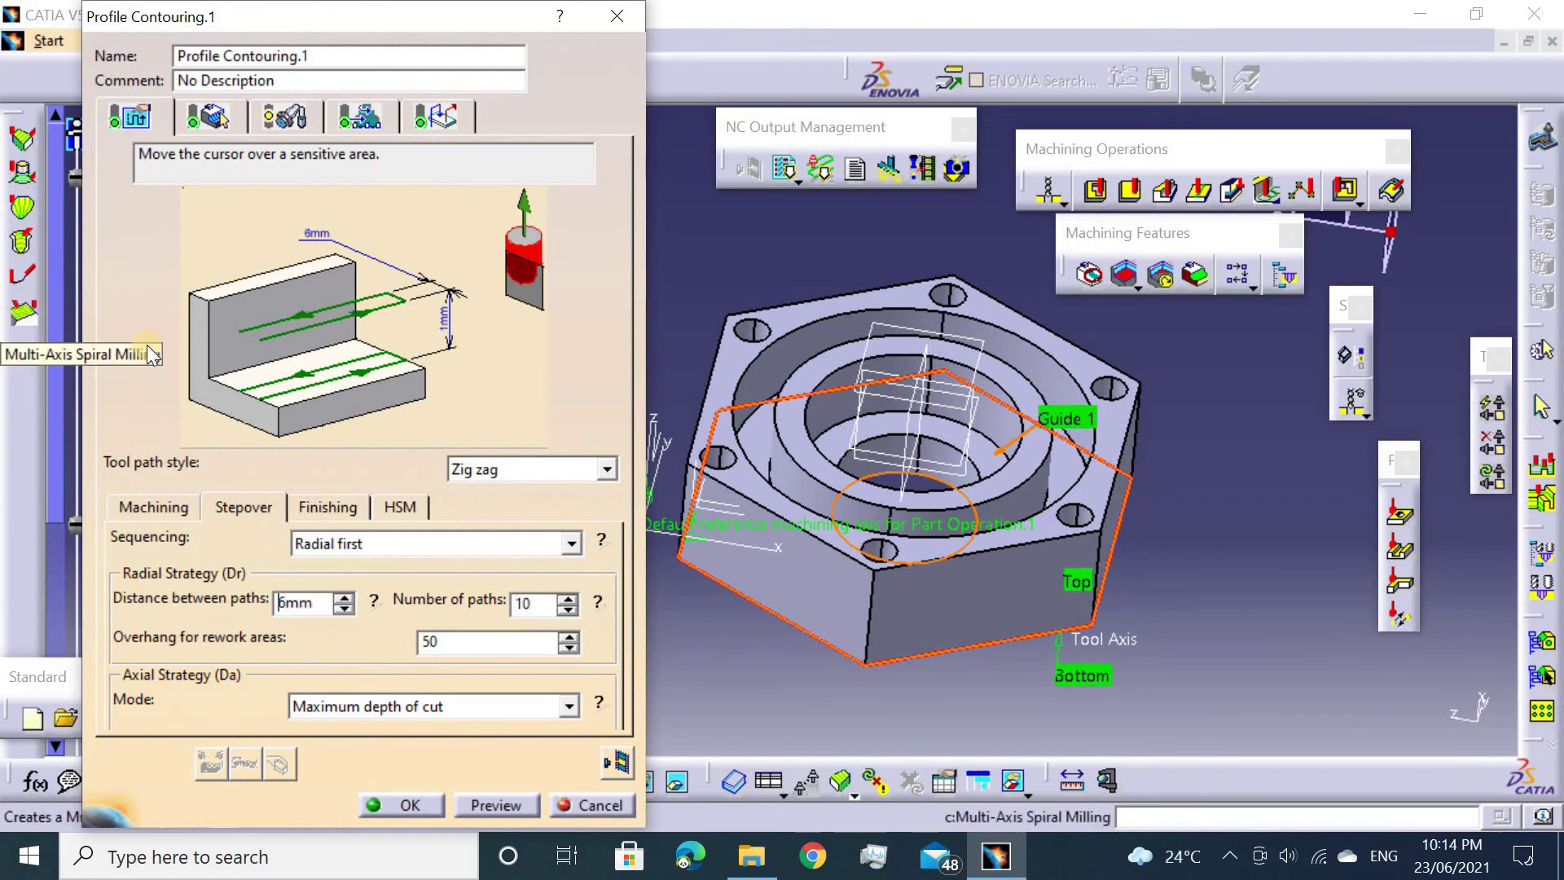
pyautogui.click(399, 507)
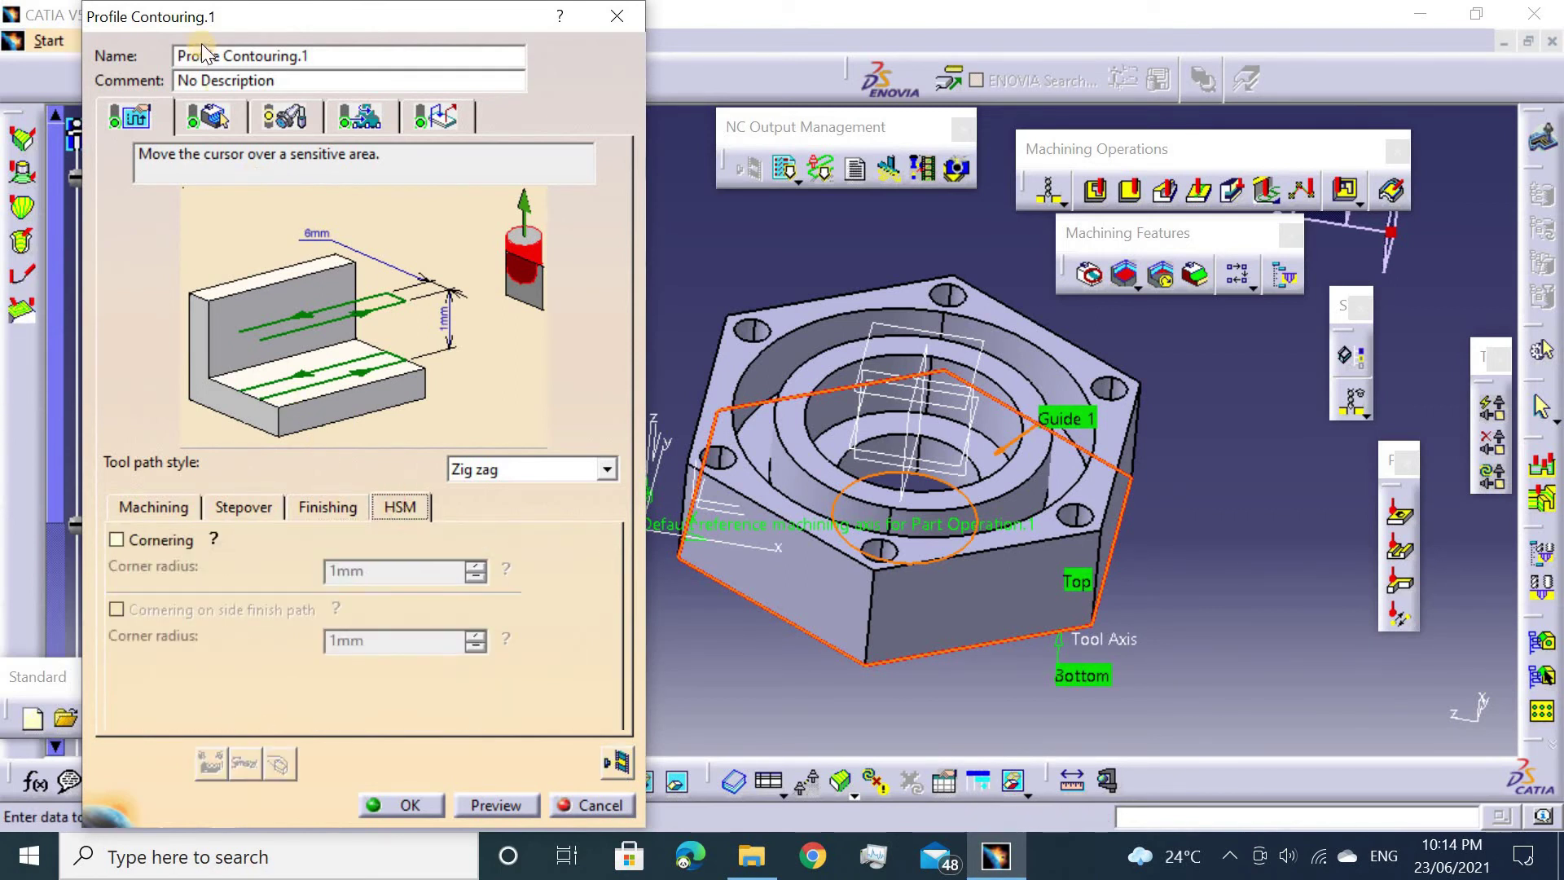
# Switch the contouring cutter to T4 End Mill D 10 and check its corner radius.
pyautogui.click(221, 110)
pyautogui.click(234, 115)
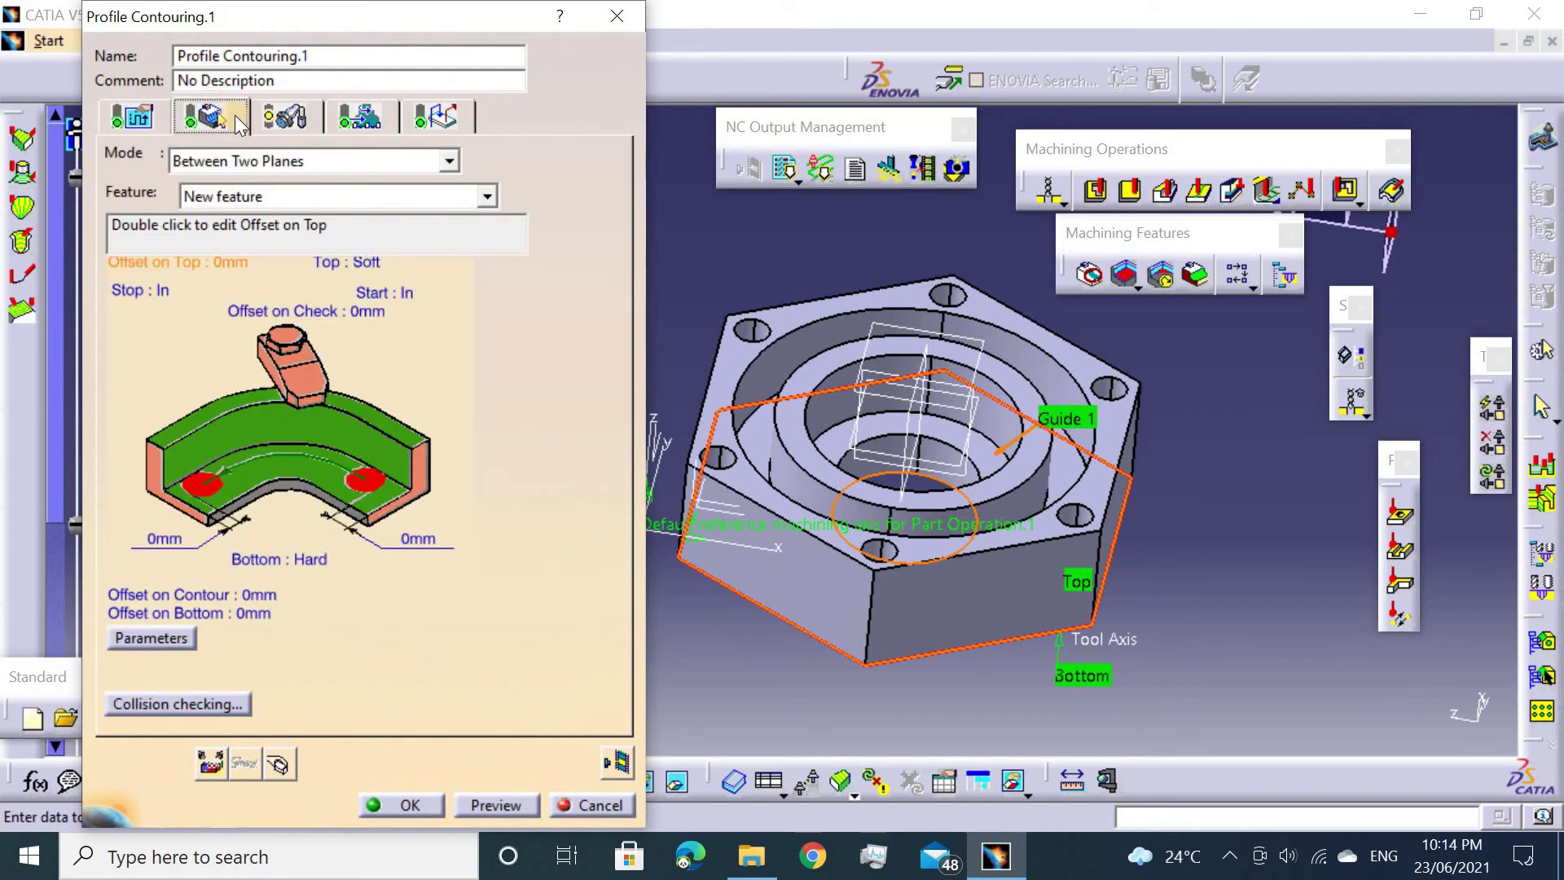
pyautogui.click(264, 117)
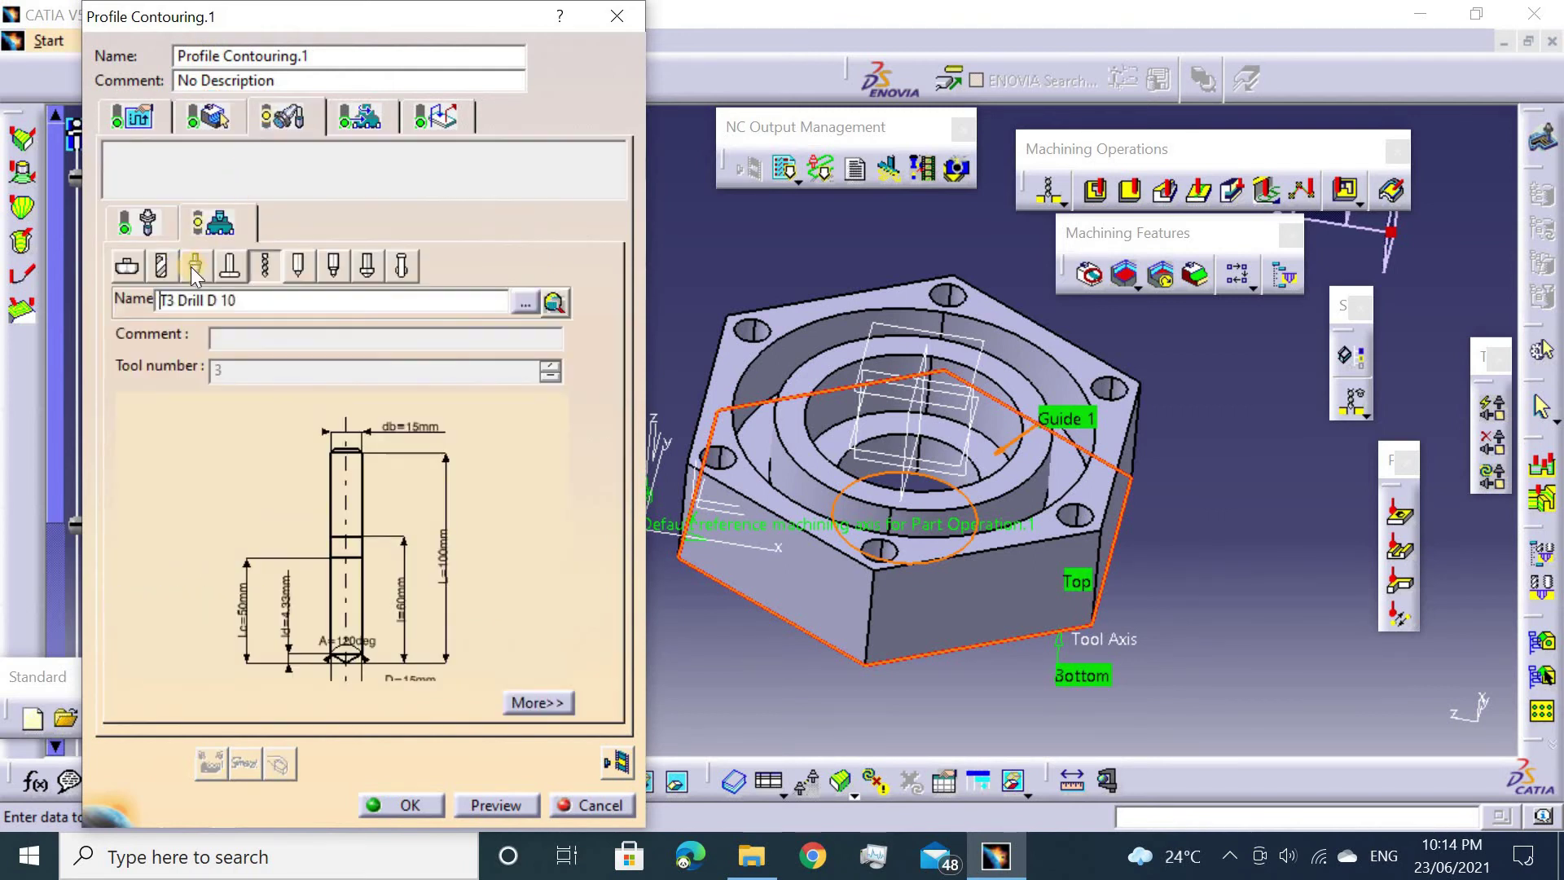
pyautogui.click(161, 267)
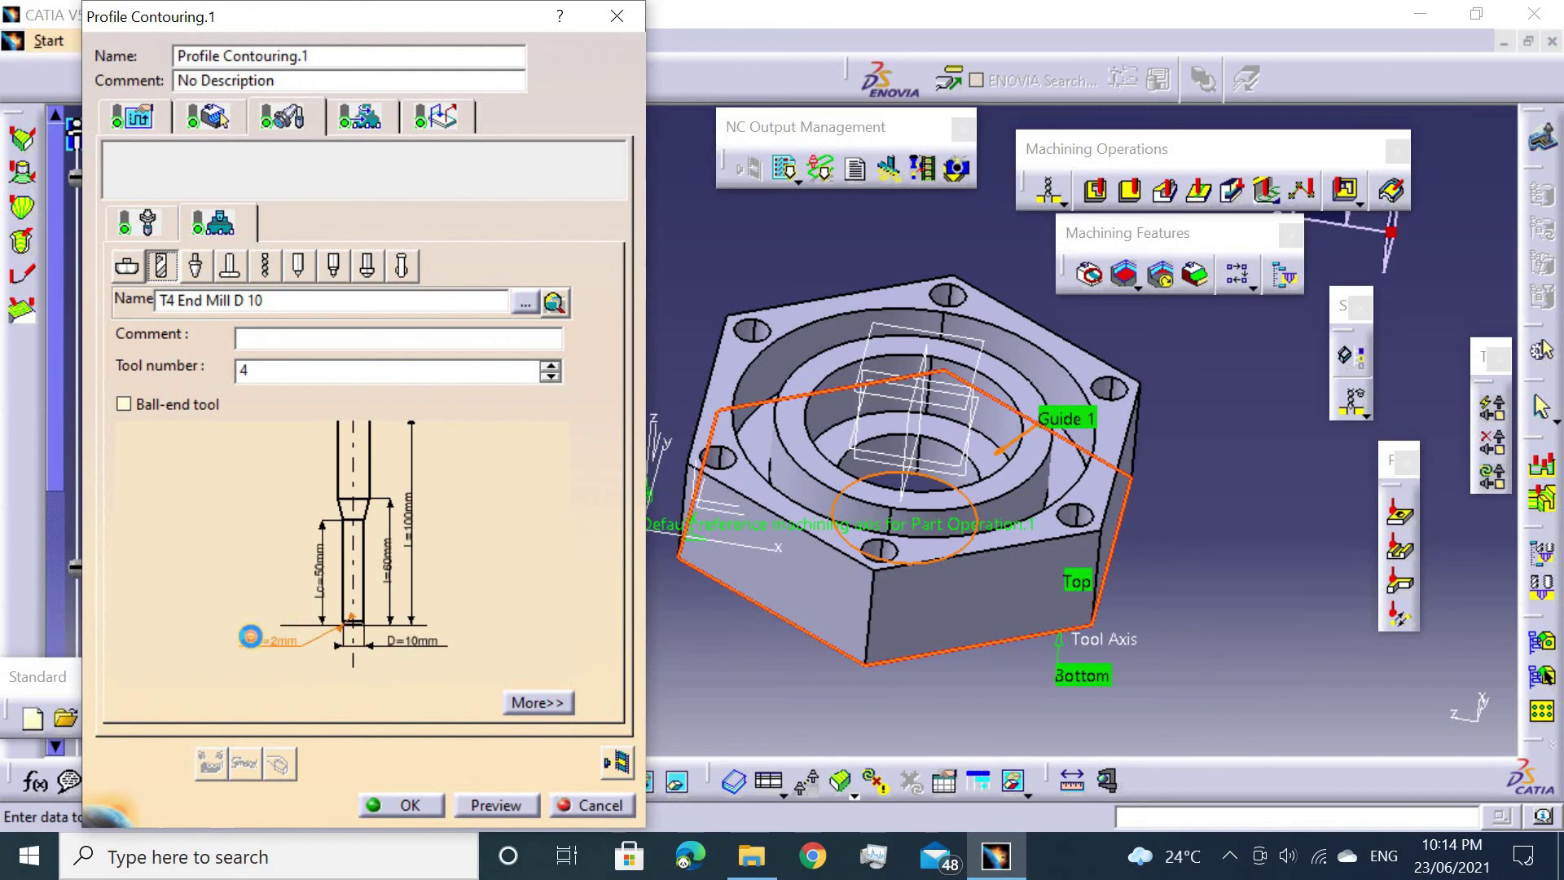
pyautogui.doubleClick(250, 637)
pyautogui.press('Escape')
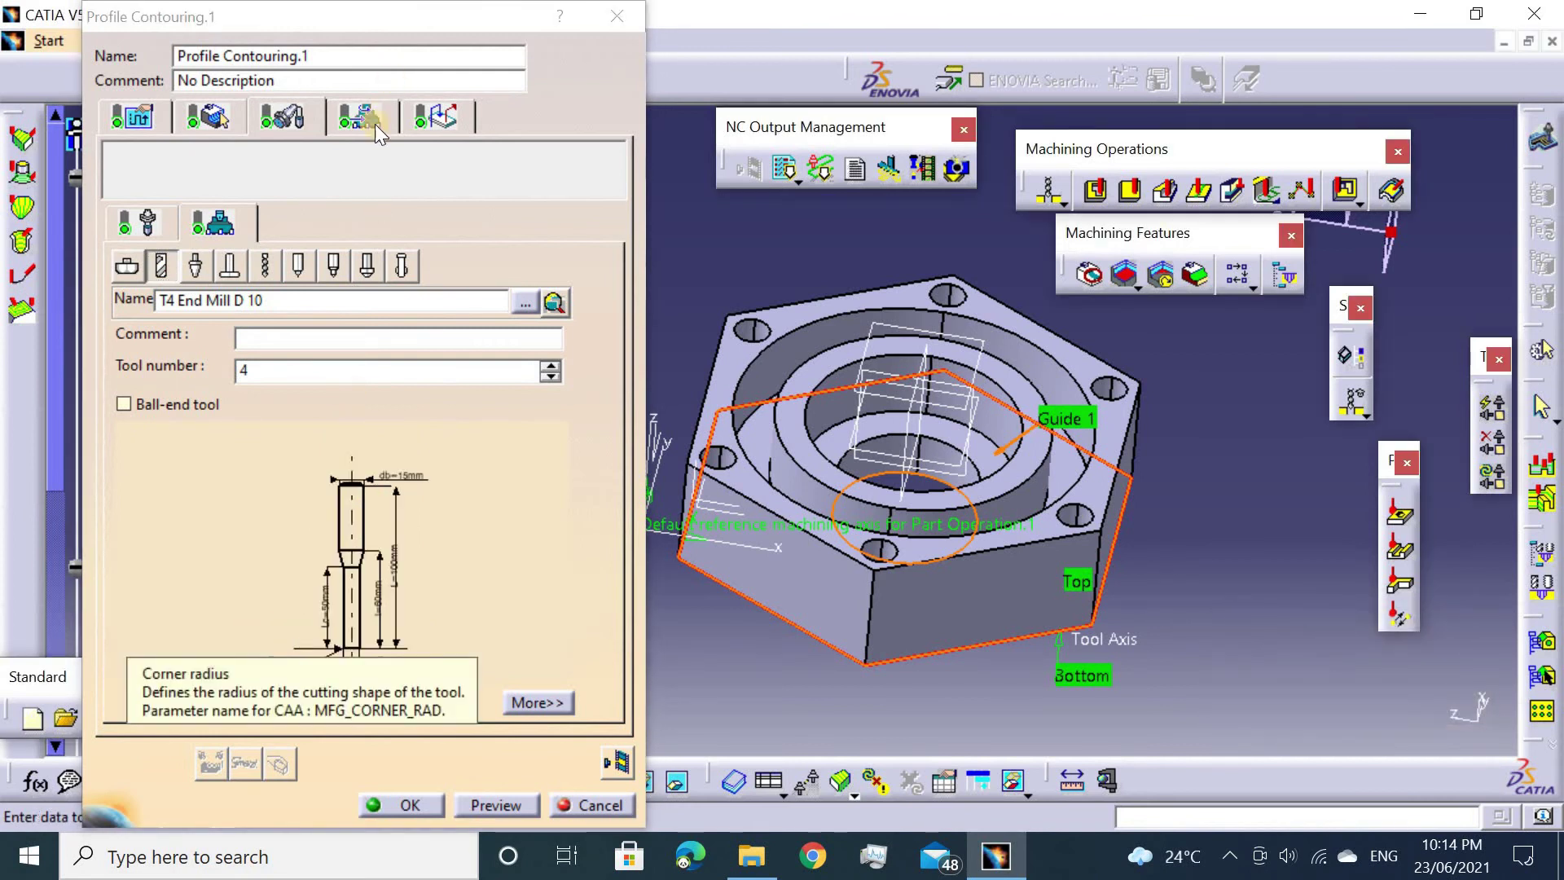
pyautogui.click(375, 122)
# Make the contouring approach an axial 50mm move.
pyautogui.click(437, 117)
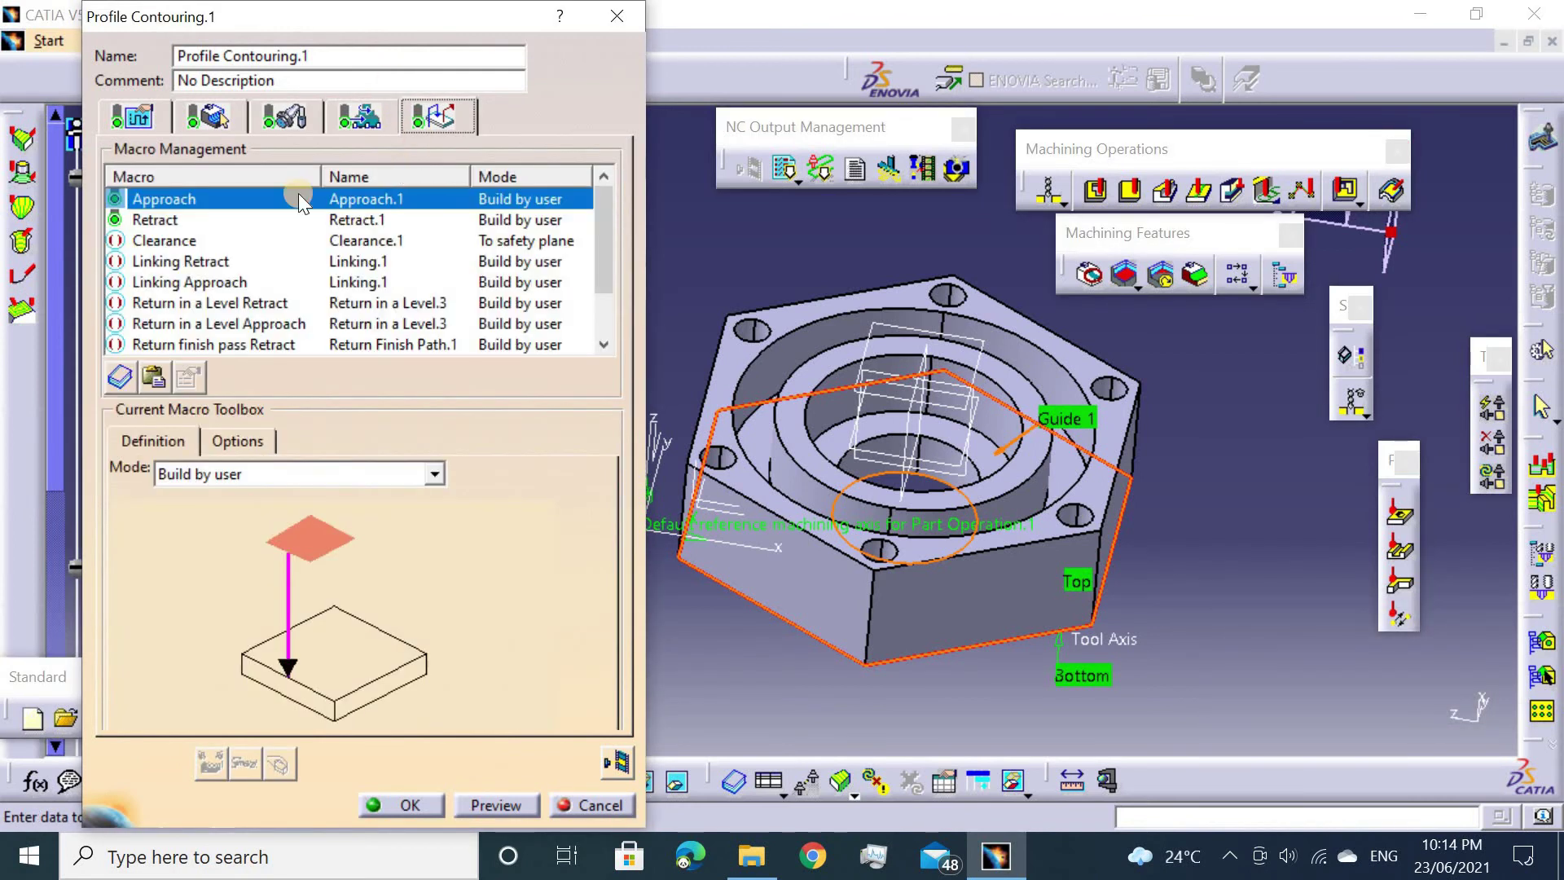
pyautogui.click(218, 471)
pyautogui.click(195, 575)
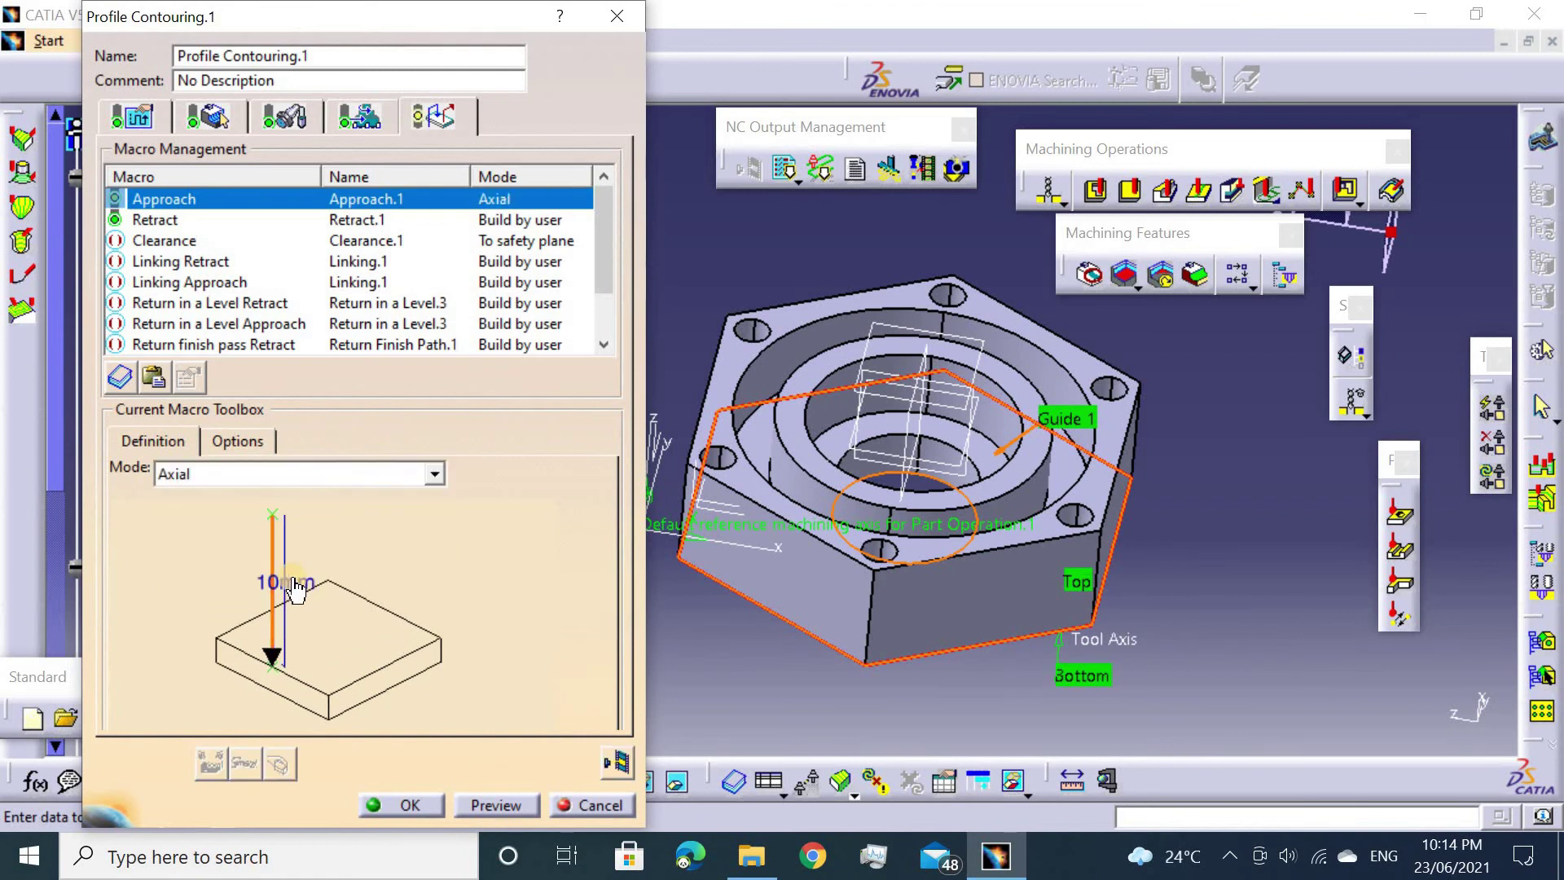
pyautogui.write('50mm')
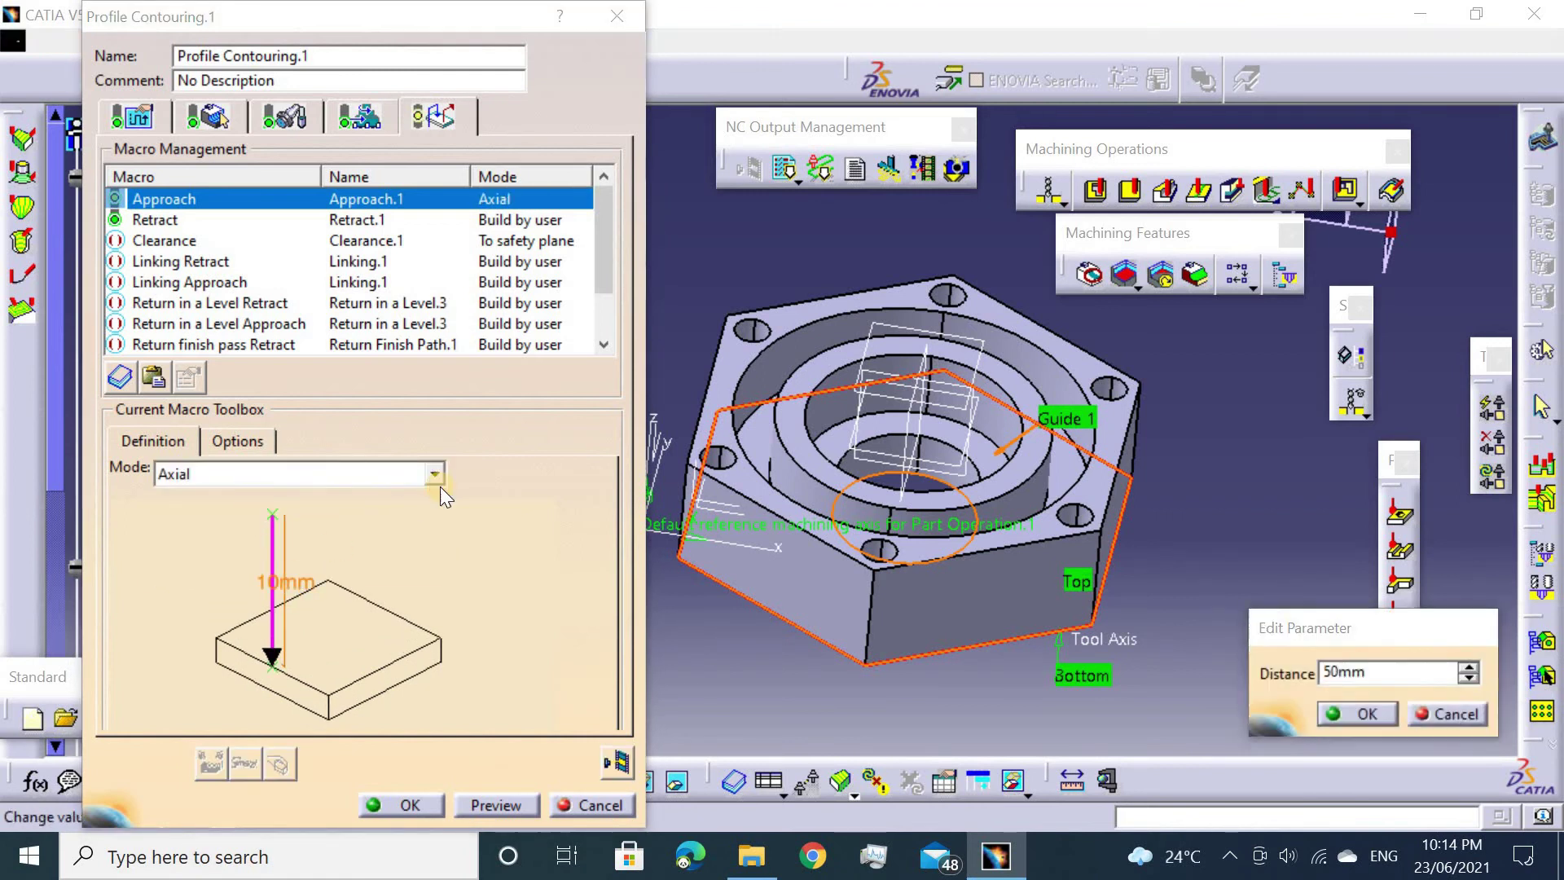
pyautogui.press('Return')
# Make the retract an axial 50mm move, review clearance, and compute the tool path.
pyautogui.click(174, 227)
pyautogui.rightClick(175, 227)
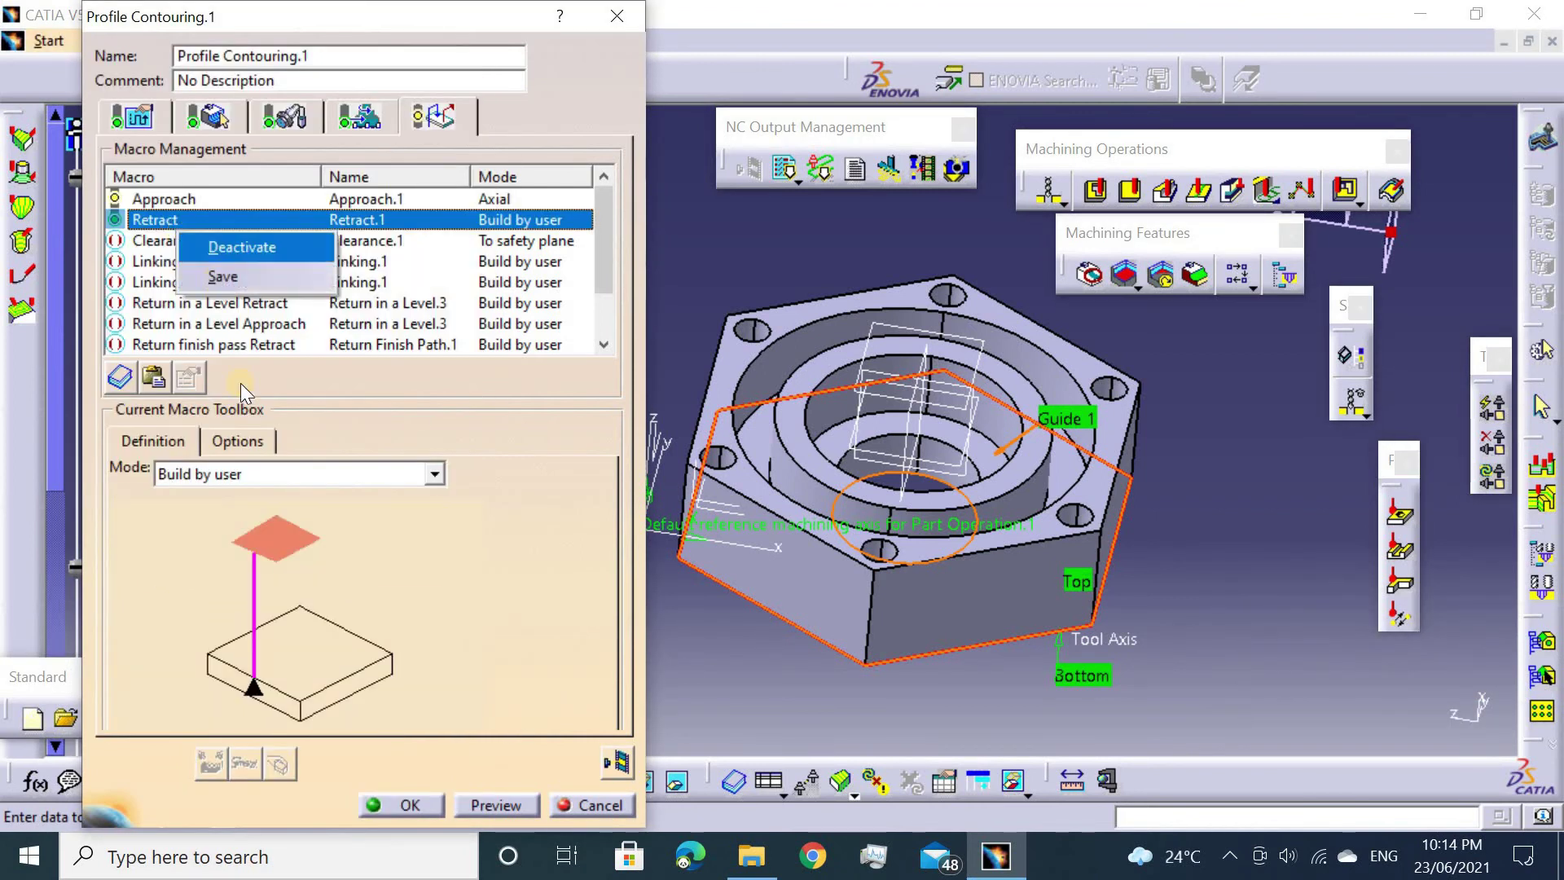
pyautogui.click(251, 471)
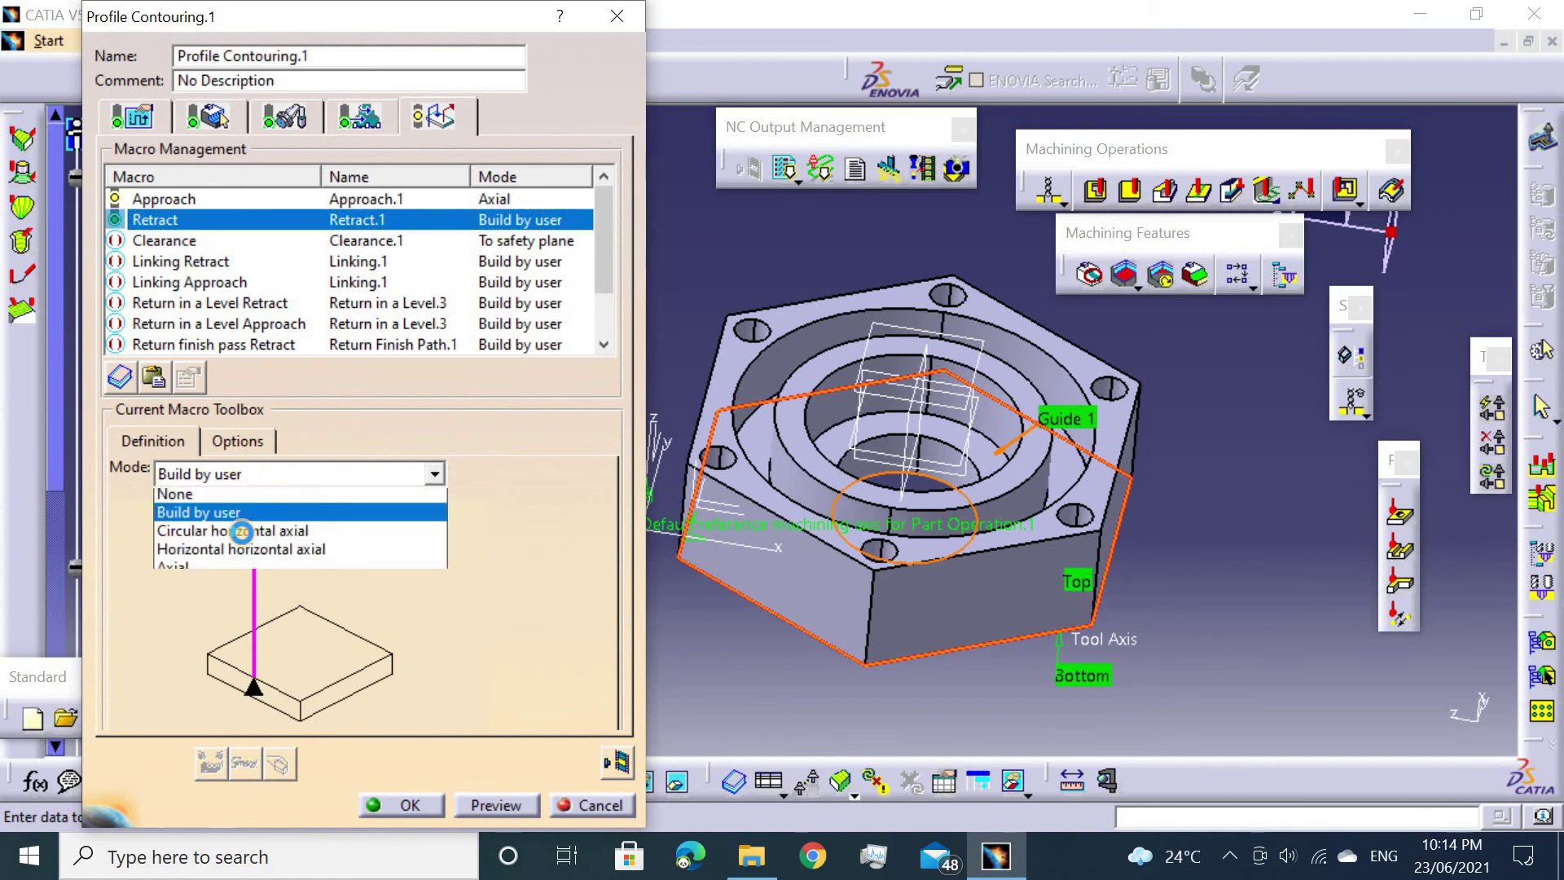
pyautogui.click(219, 570)
pyautogui.doubleClick(268, 580)
pyautogui.write('50')
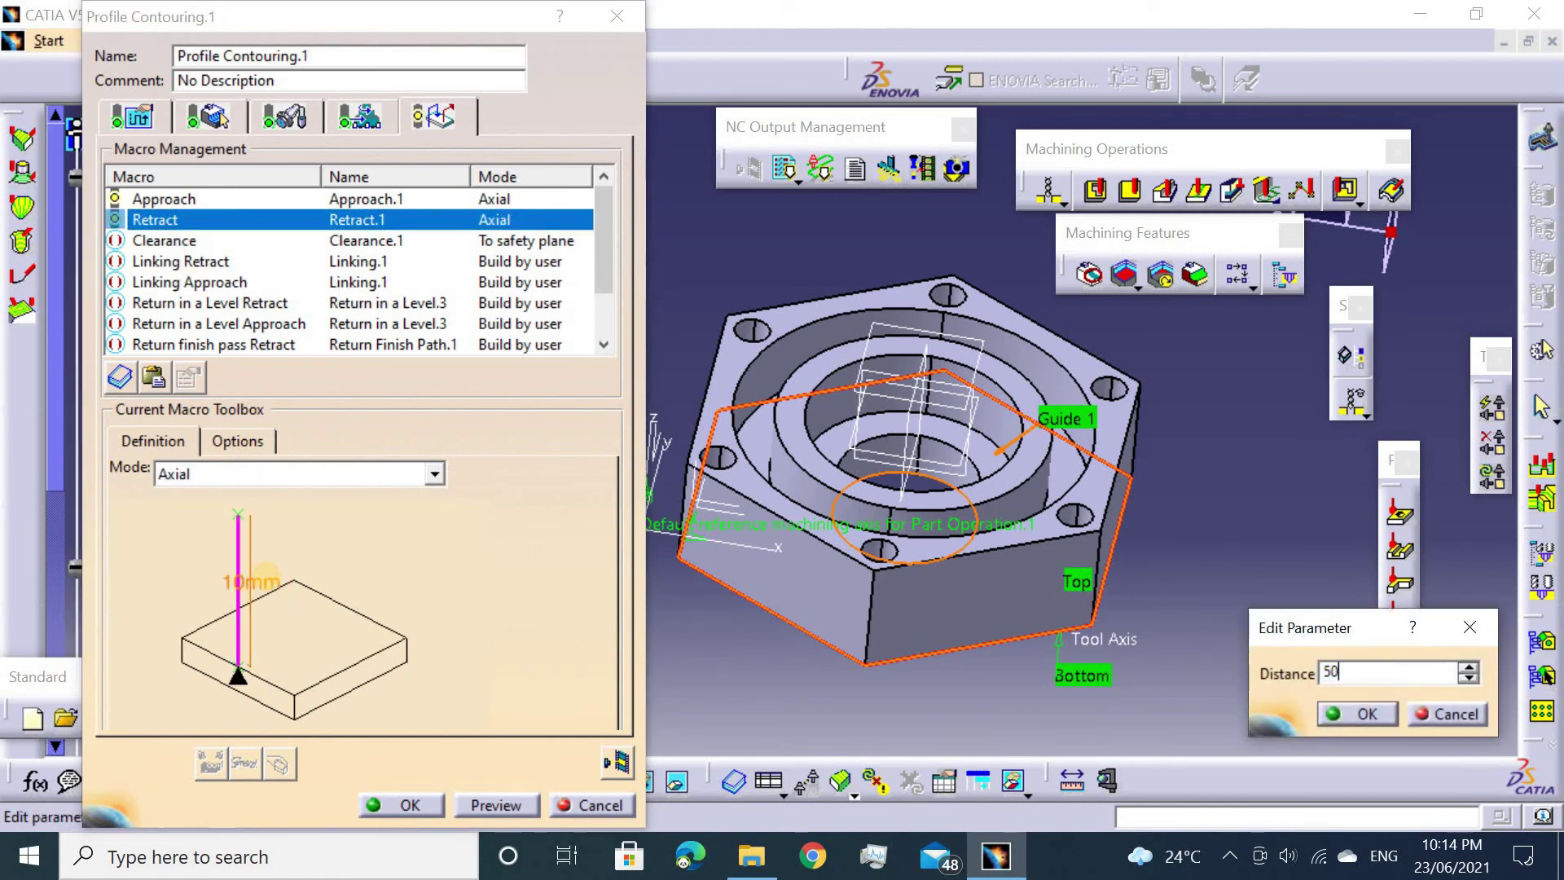
pyautogui.press('Return')
pyautogui.click(186, 246)
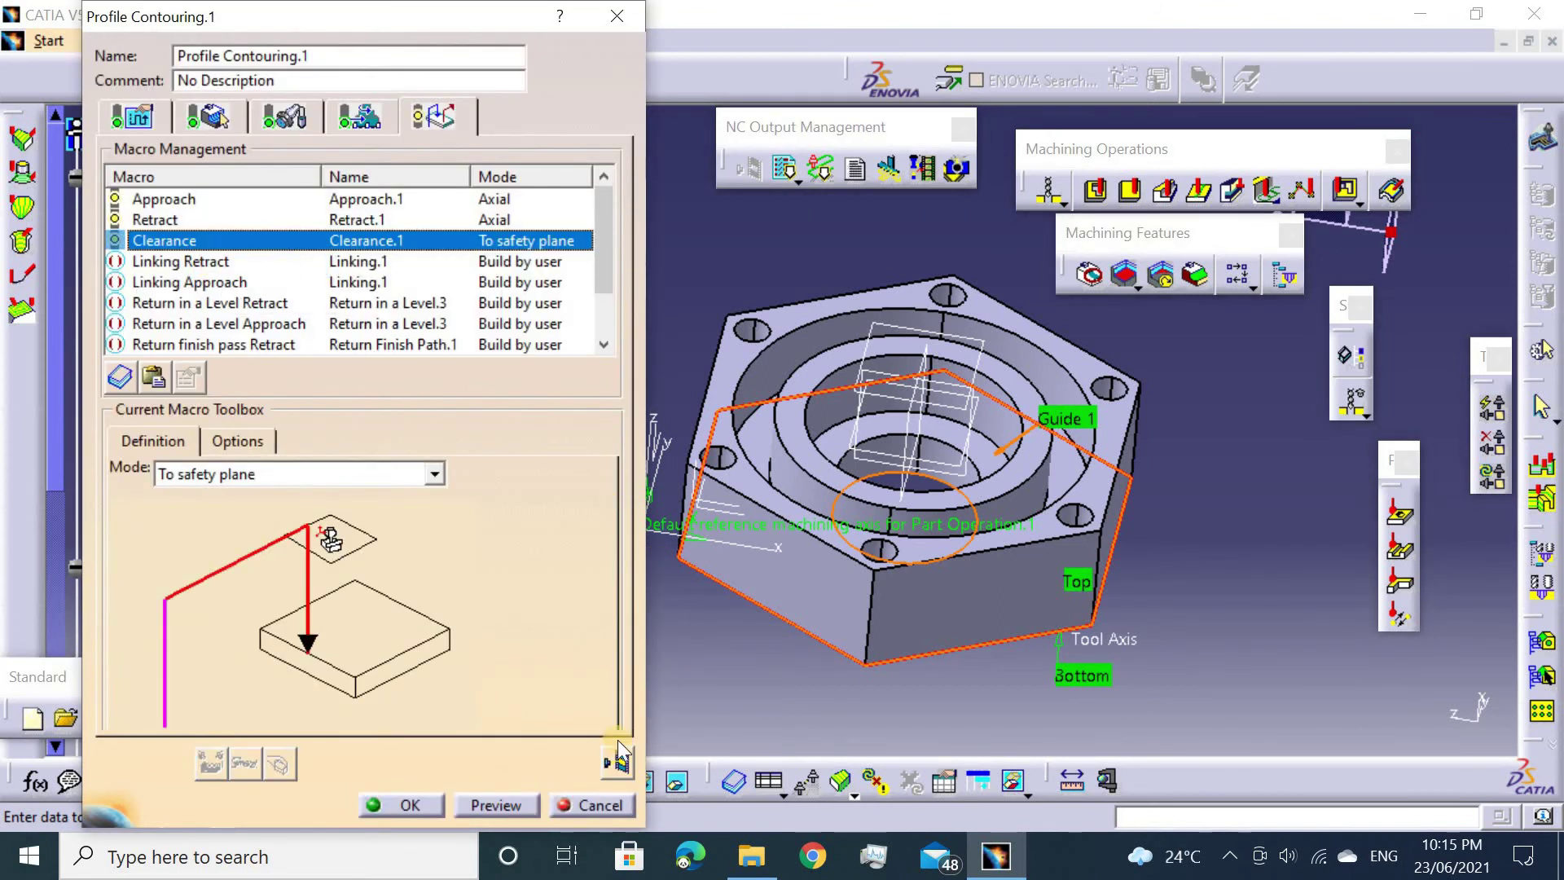
pyautogui.click(617, 757)
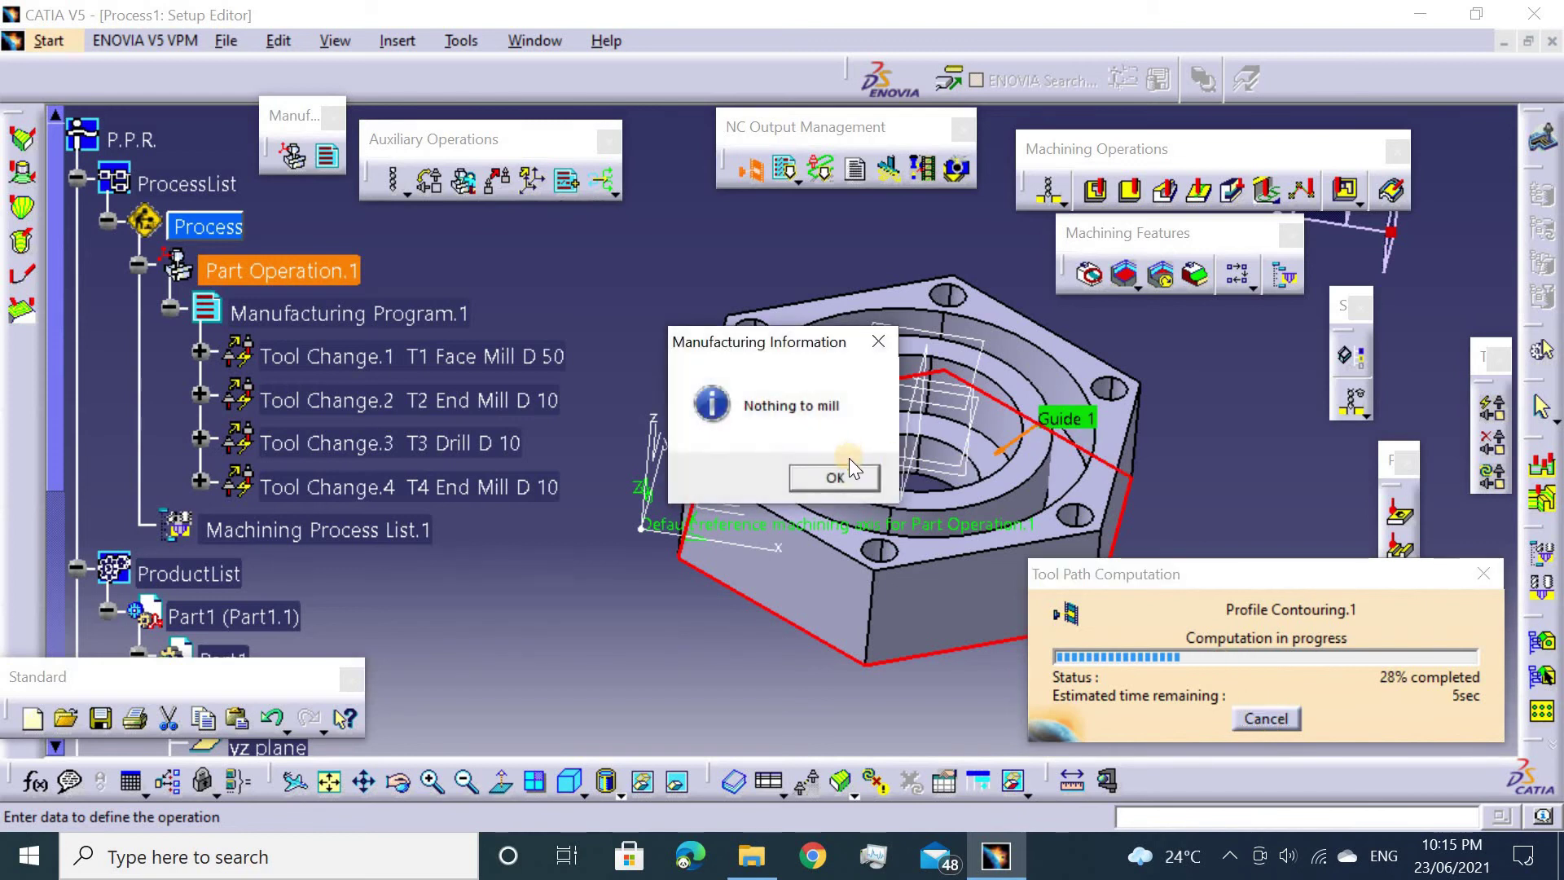
# Dismiss 'Nothing to mill' and recompute the contouring tool path, viewing it from above.
pyautogui.click(834, 478)
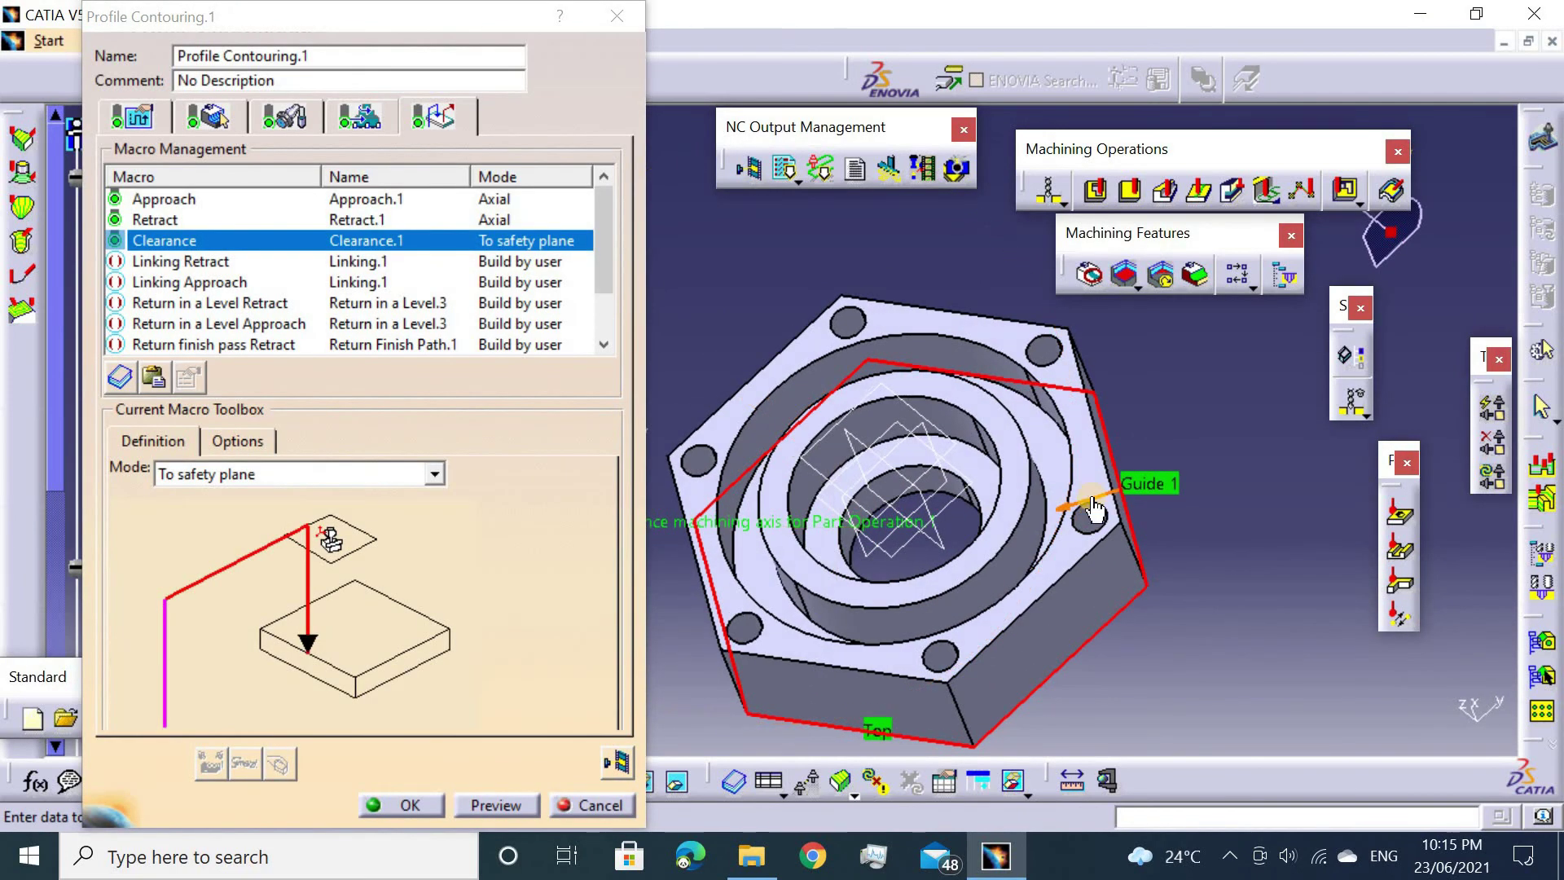
pyautogui.click(619, 760)
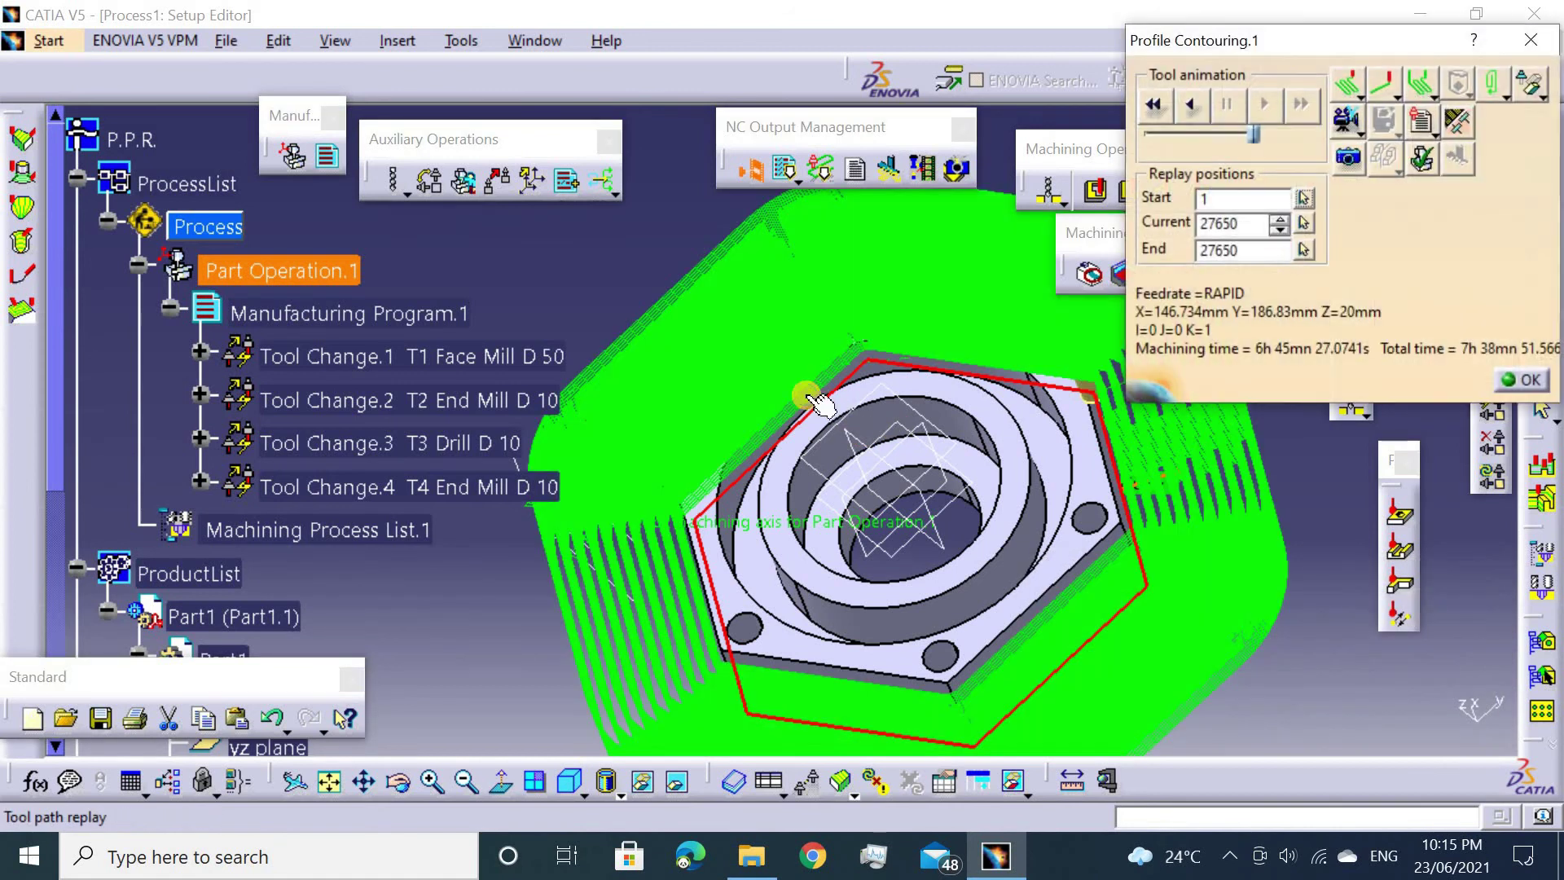
pyautogui.moveTo(886, 423)
pyautogui.mouseDown(button='middle')
pyautogui.moveTo(916, 548)
pyautogui.moveTo(1032, 455)
pyautogui.mouseUp(button='middle')
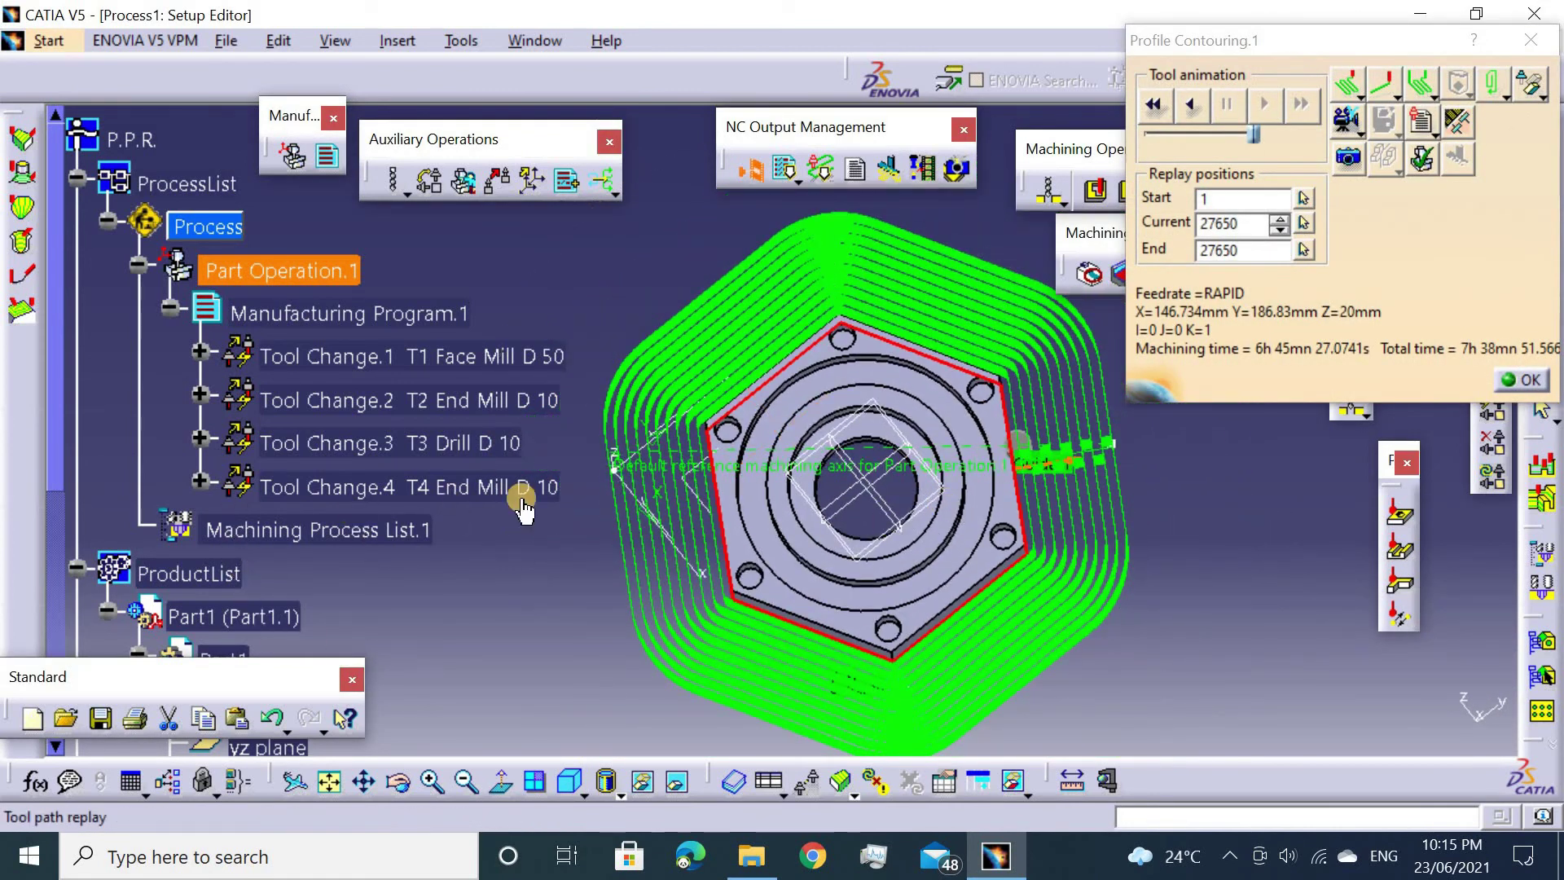
# Hide the stock plate and orbit the part to inspect the contouring tool path.
pyautogui.click(676, 782)
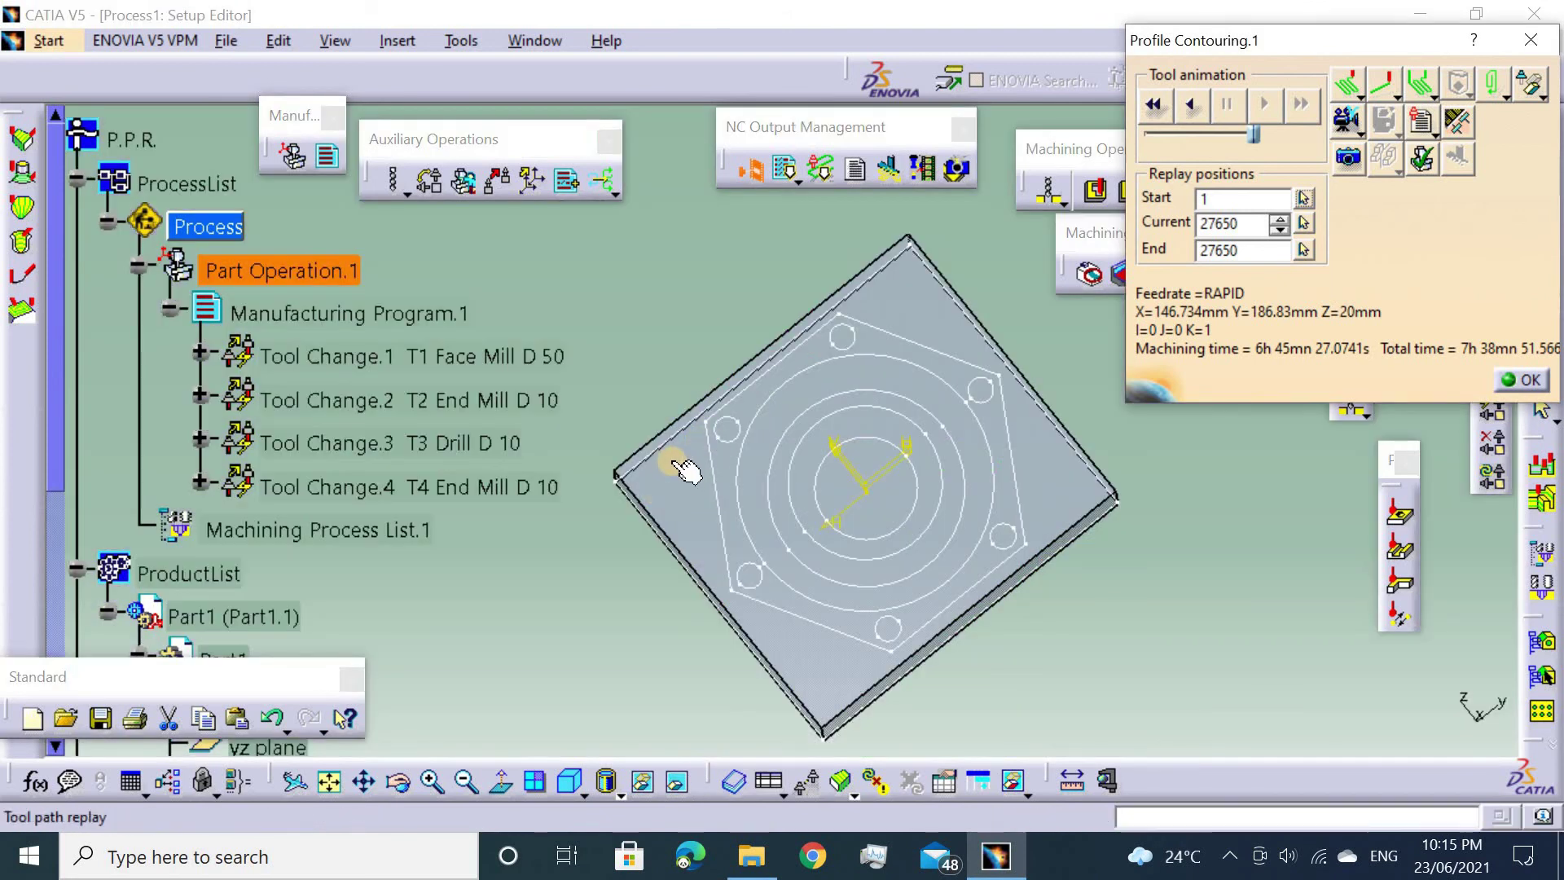
pyautogui.rightClick(691, 479)
pyautogui.click(737, 539)
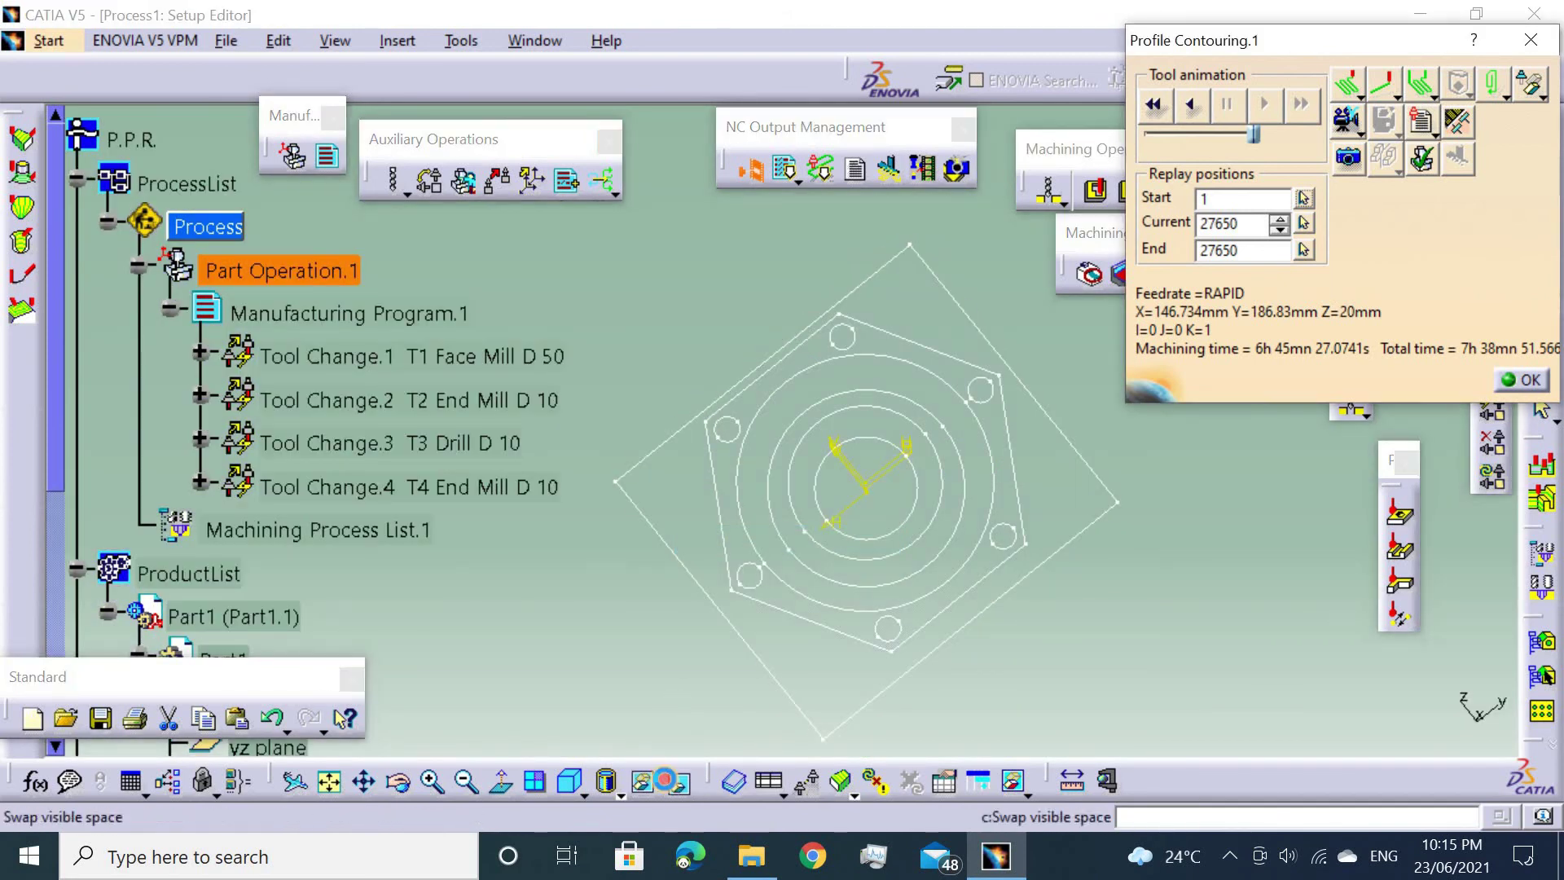
pyautogui.click(674, 782)
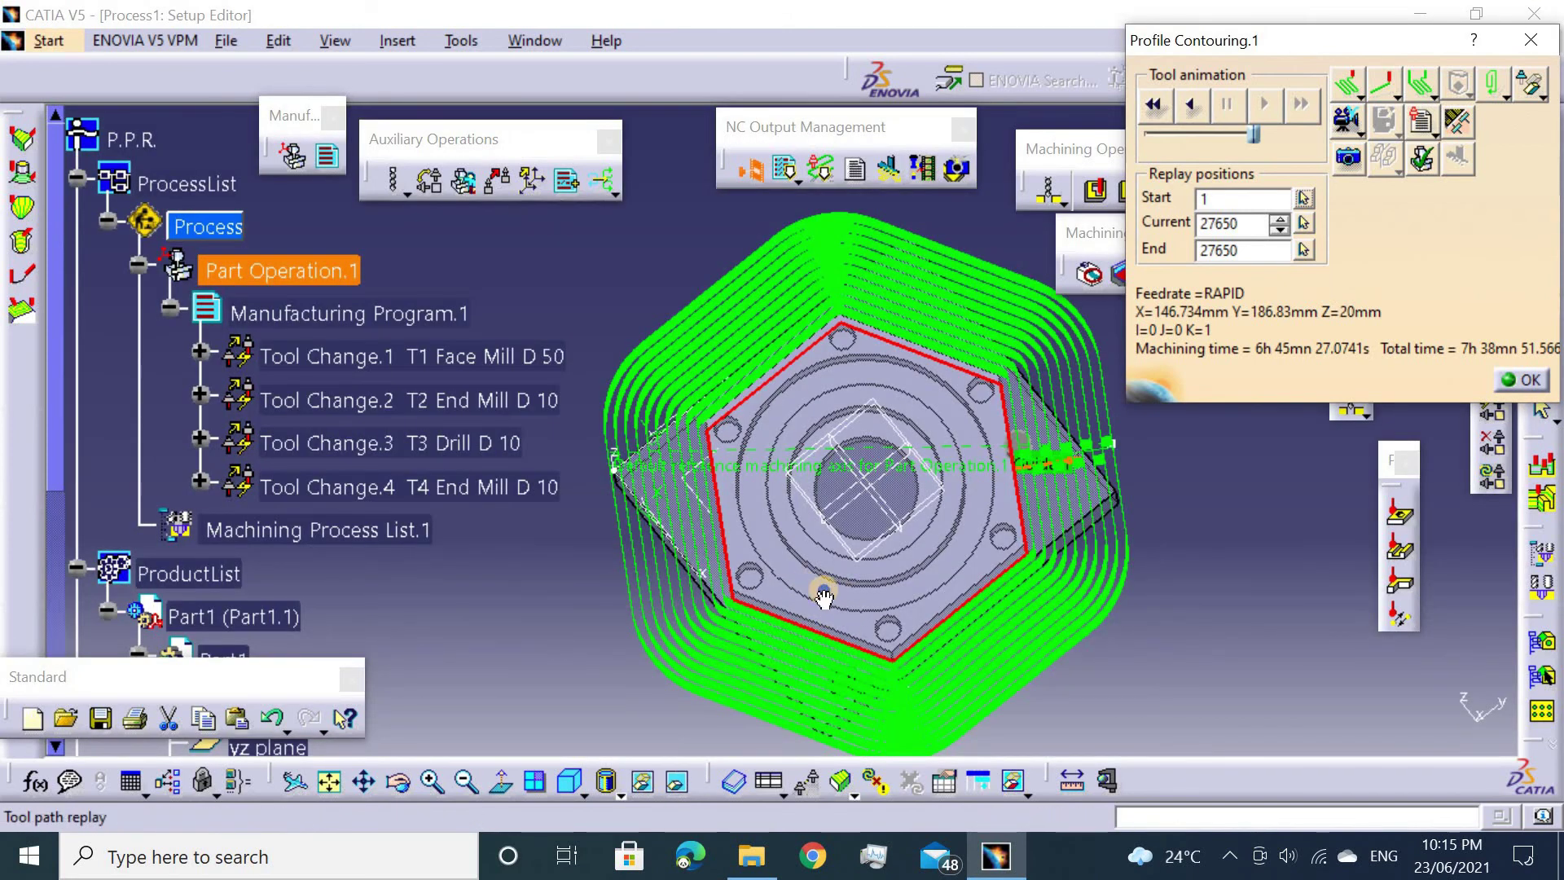
pyautogui.moveTo(833, 593); pyautogui.dragTo(815, 627, button='middle')
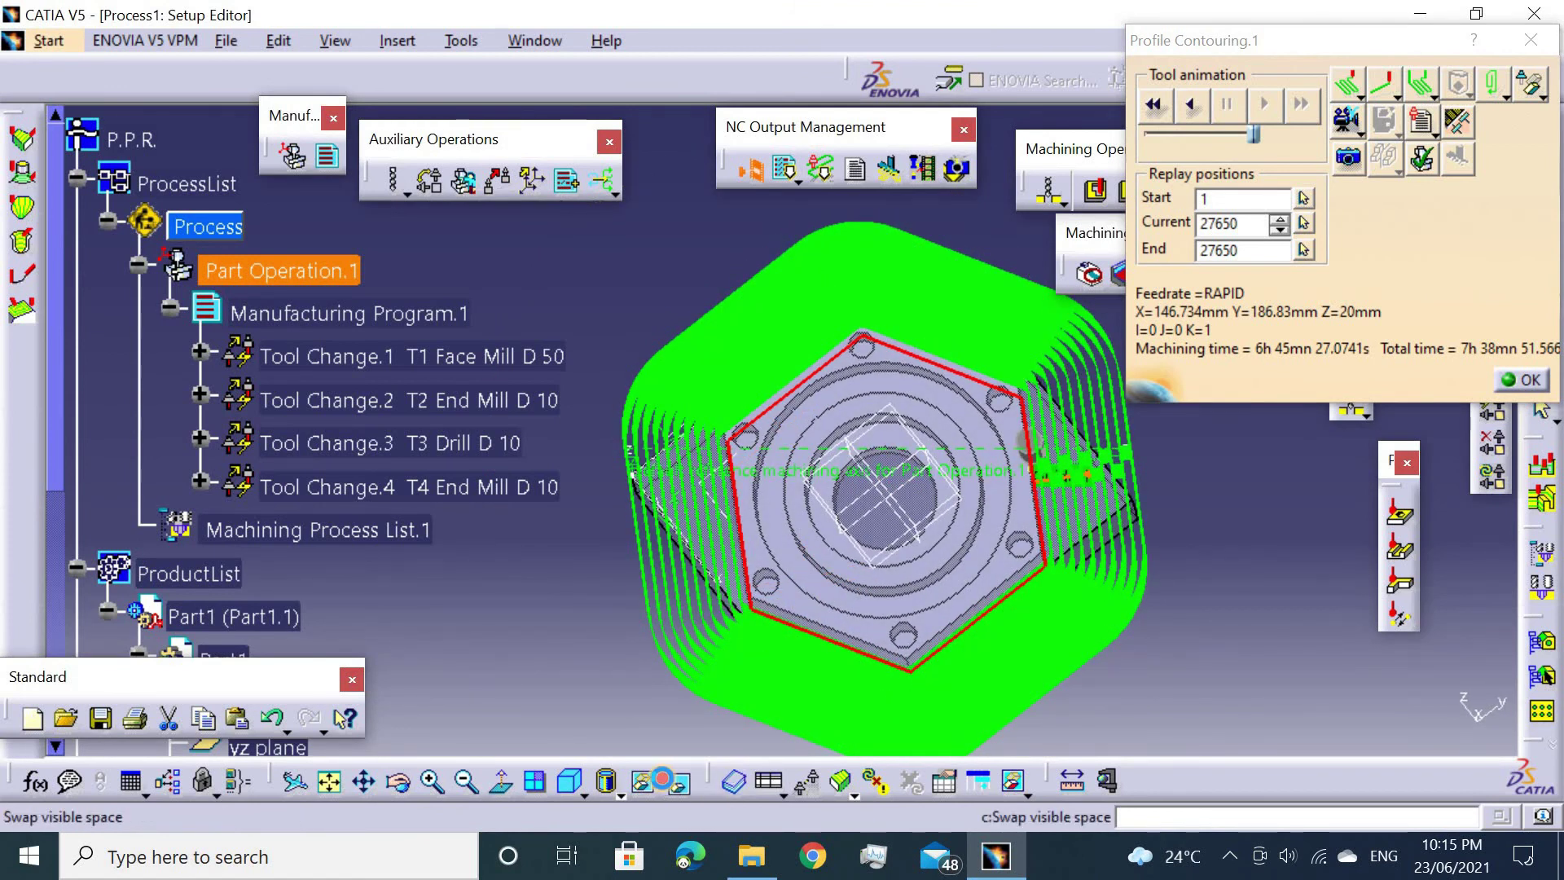
pyautogui.click(676, 782)
pyautogui.click(676, 782)
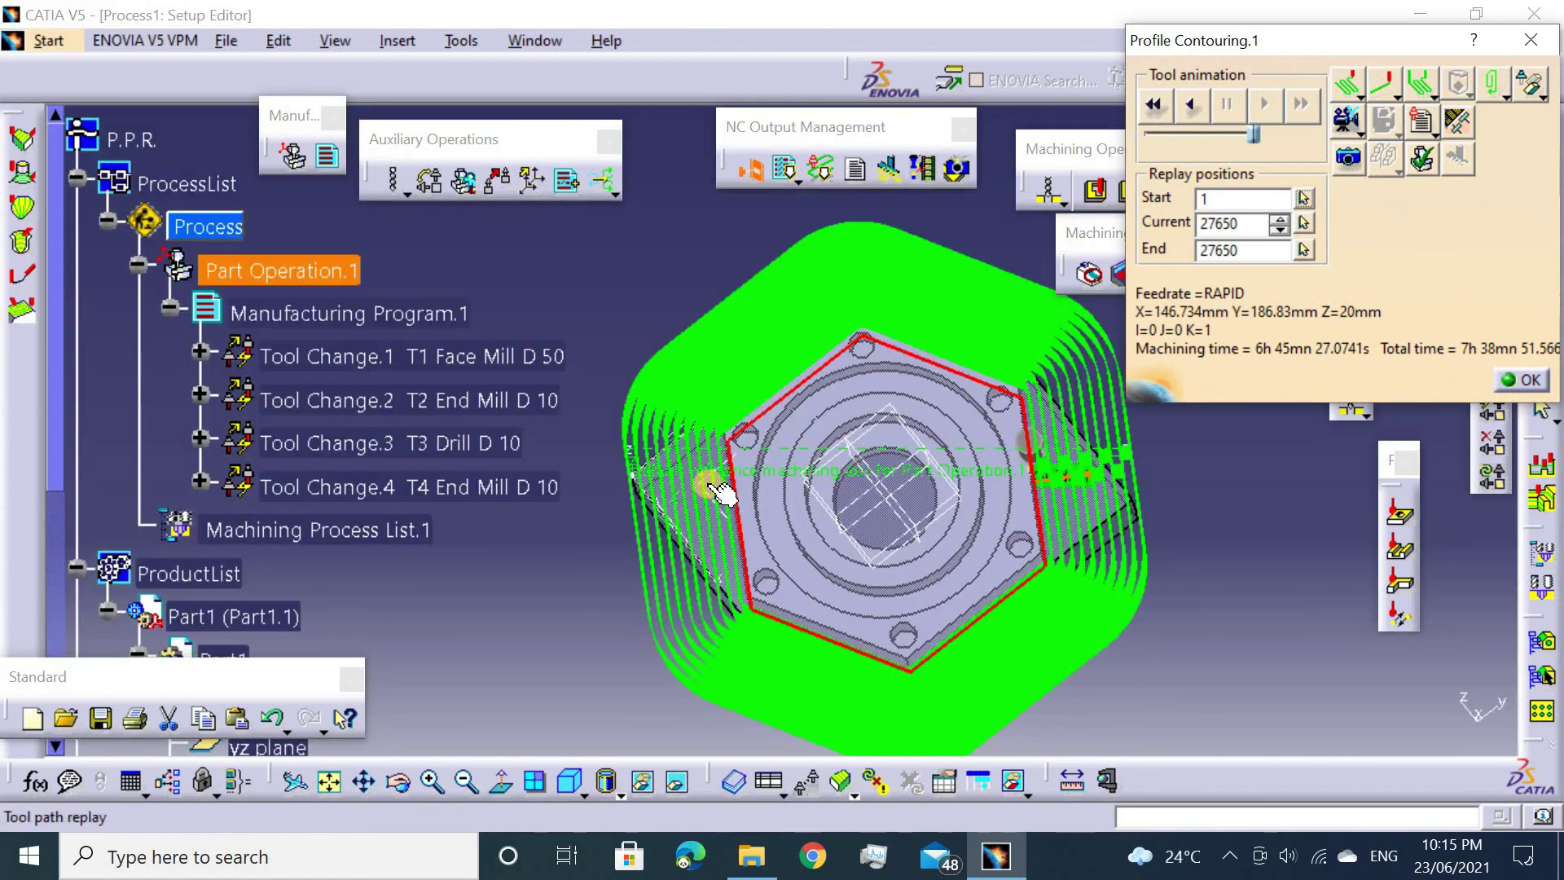
pyautogui.click(1345, 123)
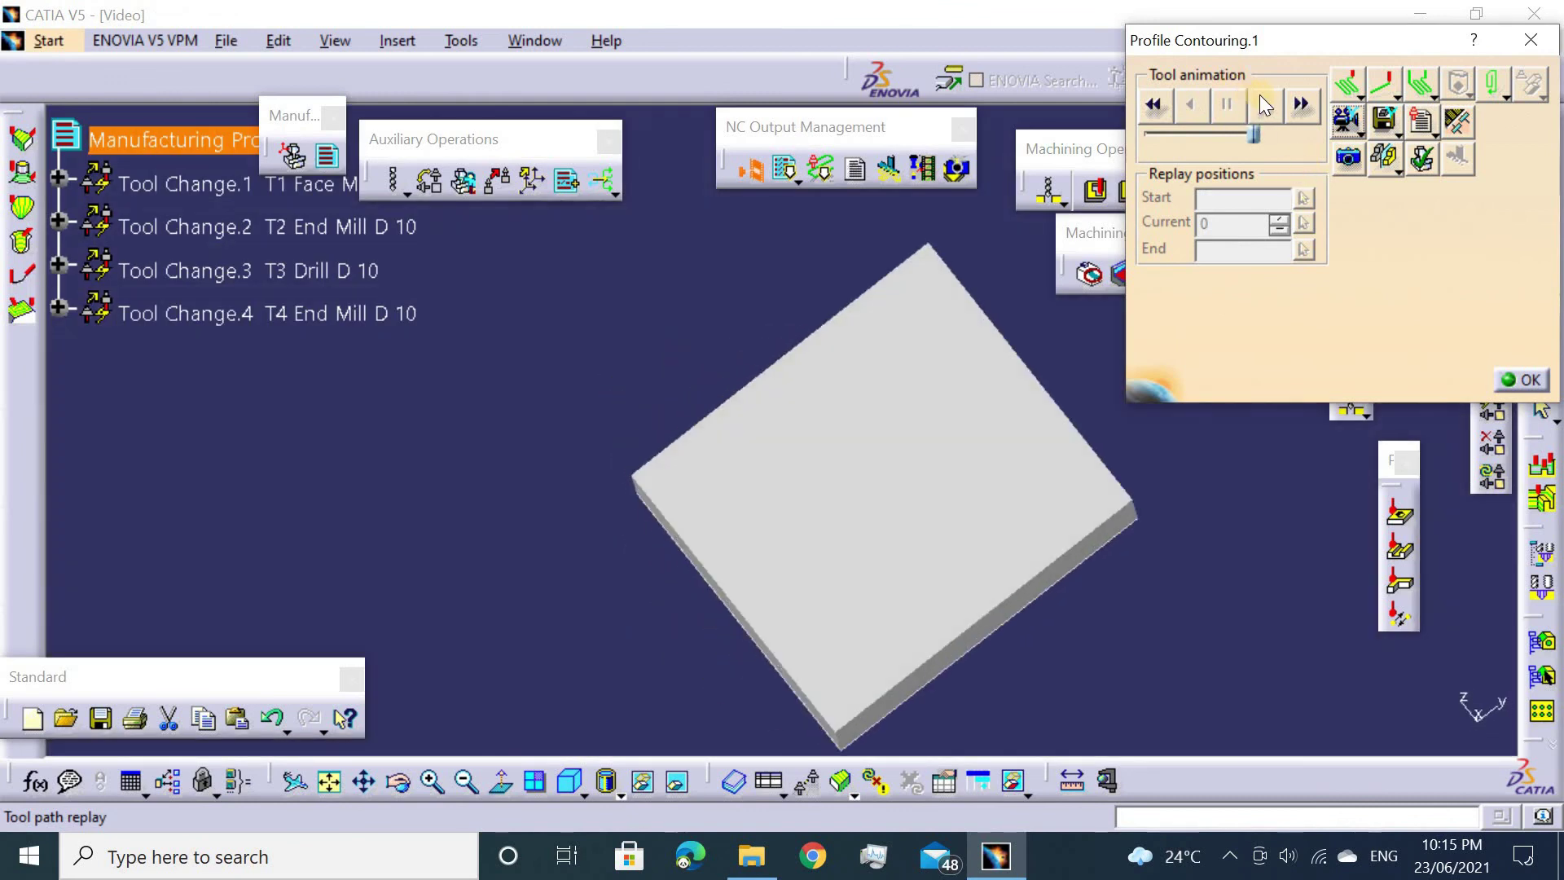
# Play the material removal simulation, close it, and accept Profile Contouring.1.
pyautogui.click(1264, 104)
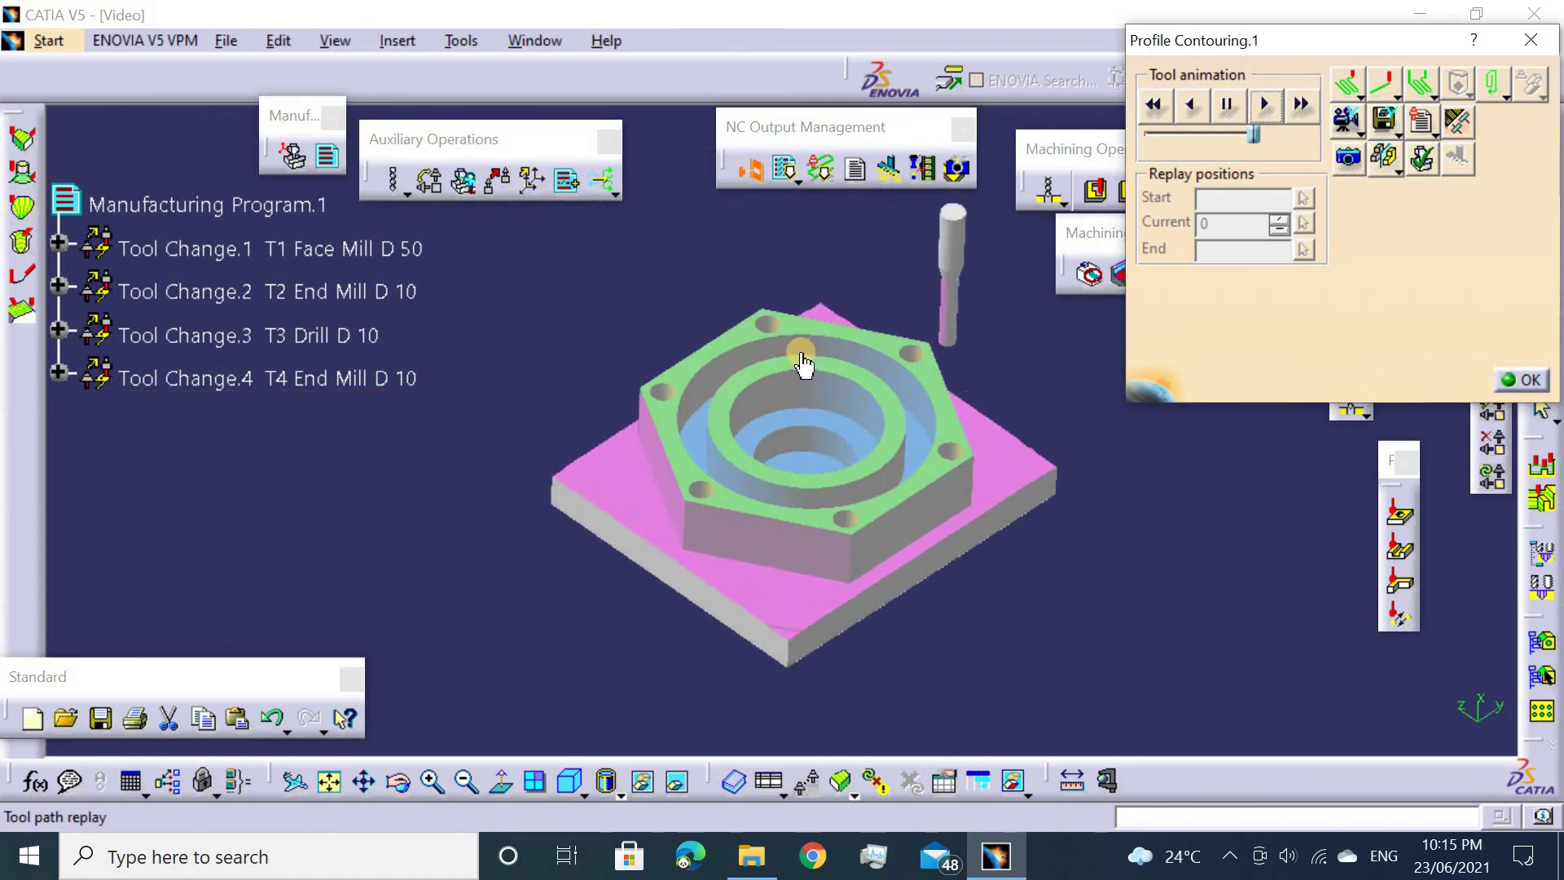
pyautogui.moveTo(796, 501)
pyautogui.mouseDown(button='middle')
pyautogui.moveTo(760, 346)
pyautogui.moveTo(754, 584)
pyautogui.moveTo(782, 534)
pyautogui.mouseUp(button='middle')
pyautogui.click(1517, 381)
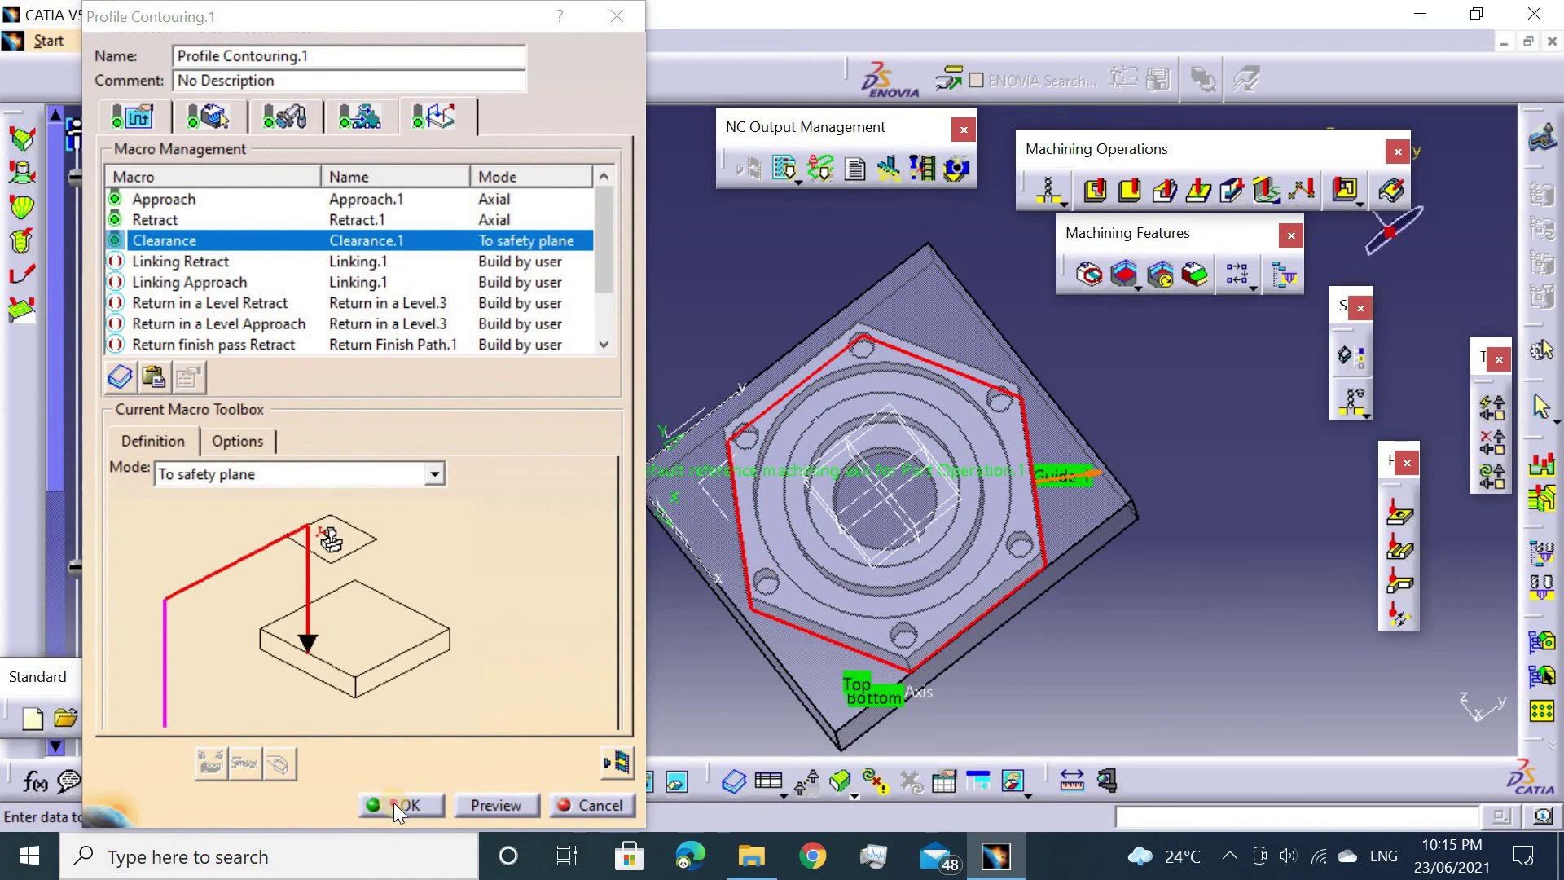
pyautogui.click(395, 802)
pyautogui.moveTo(610, 601)
pyautogui.mouseDown(button='middle')
pyautogui.moveTo(652, 489)
pyautogui.moveTo(796, 565)
pyautogui.moveTo(827, 505)
pyautogui.moveTo(1242, 488)
pyautogui.mouseUp(button='middle')
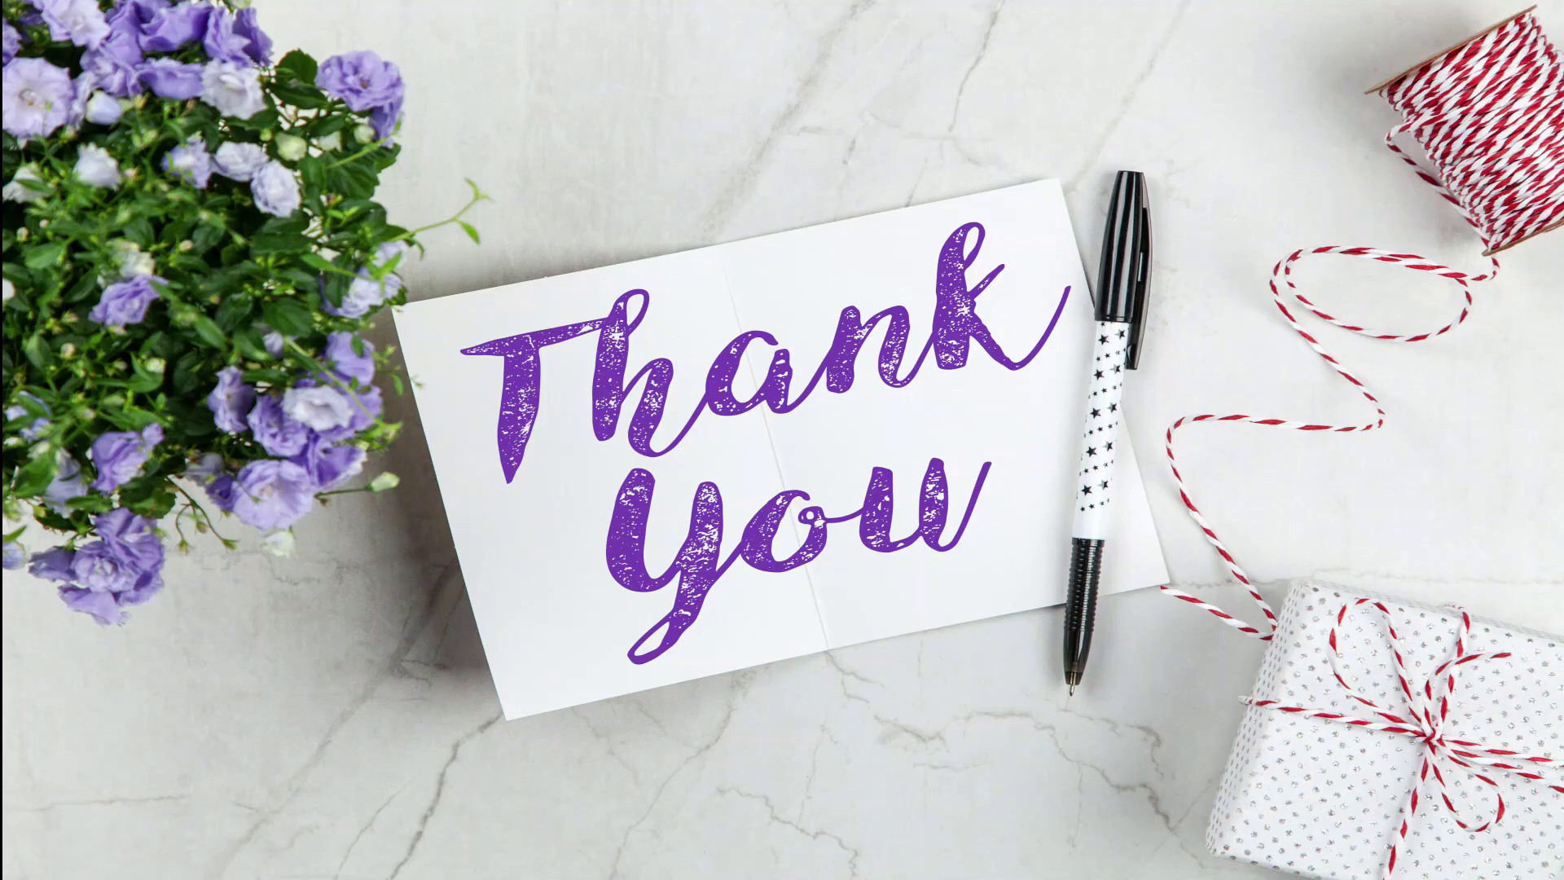